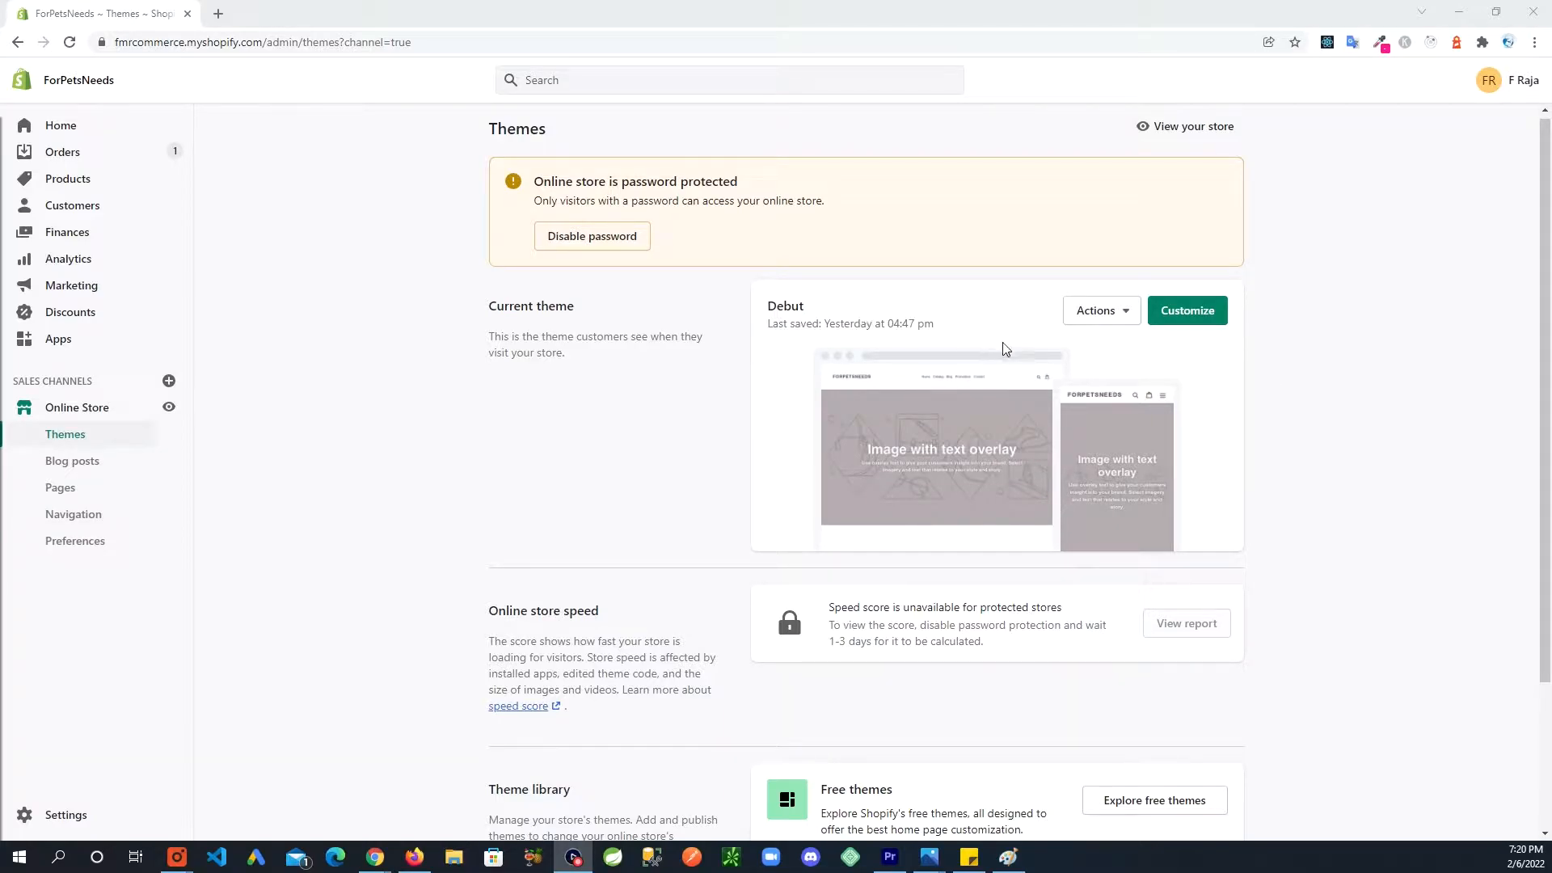
Browse the free themes and view the feature details of the Craft and Crave themes.
scroll(1051, 395, "down", 2)
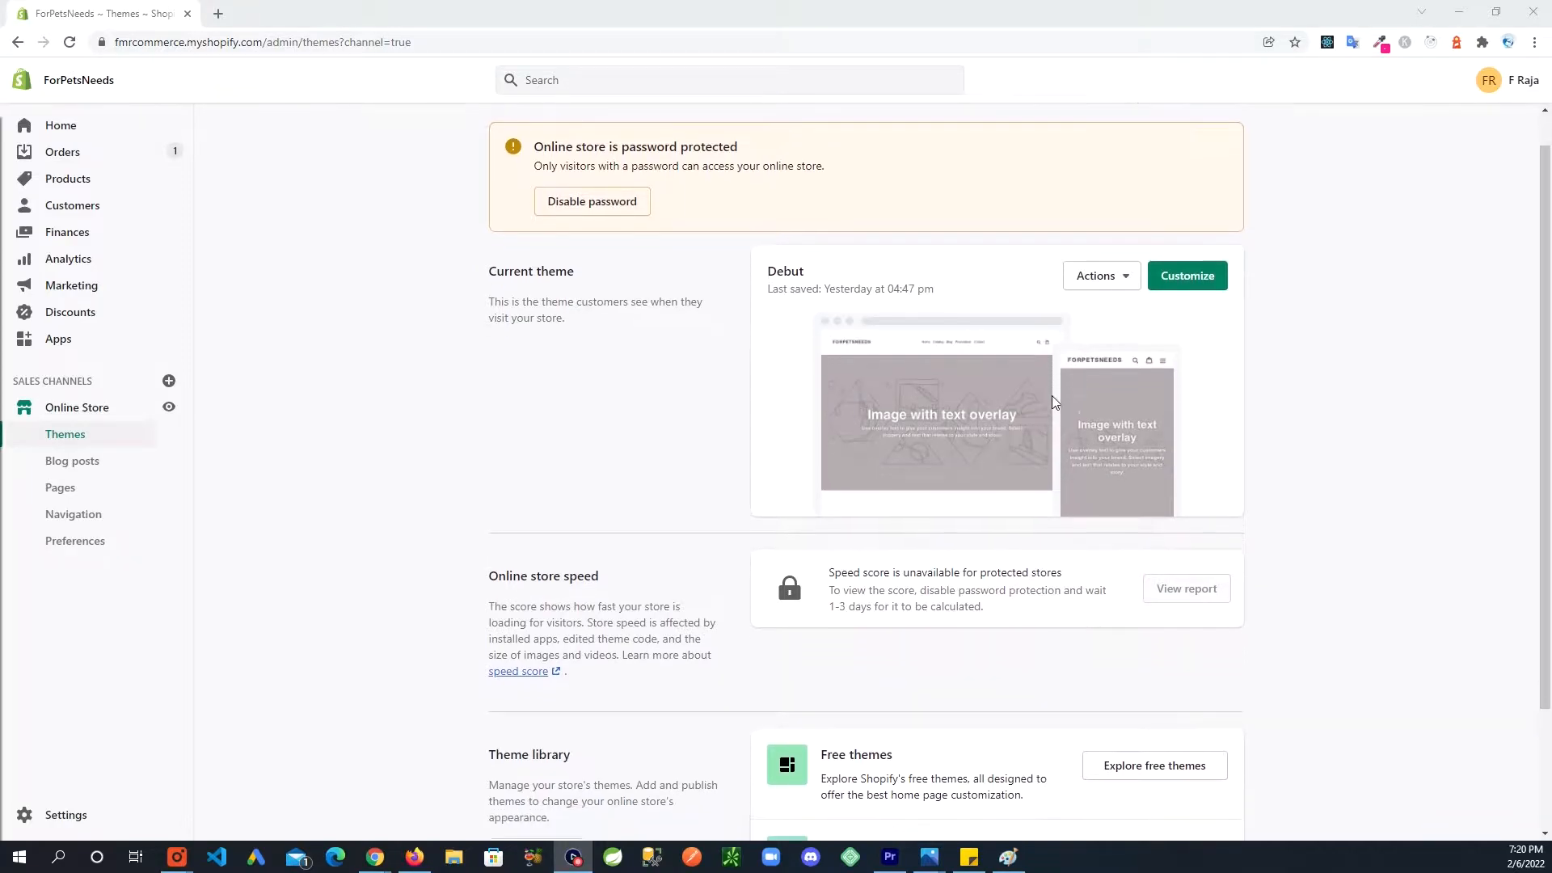
scroll(1051, 410, "down", 1)
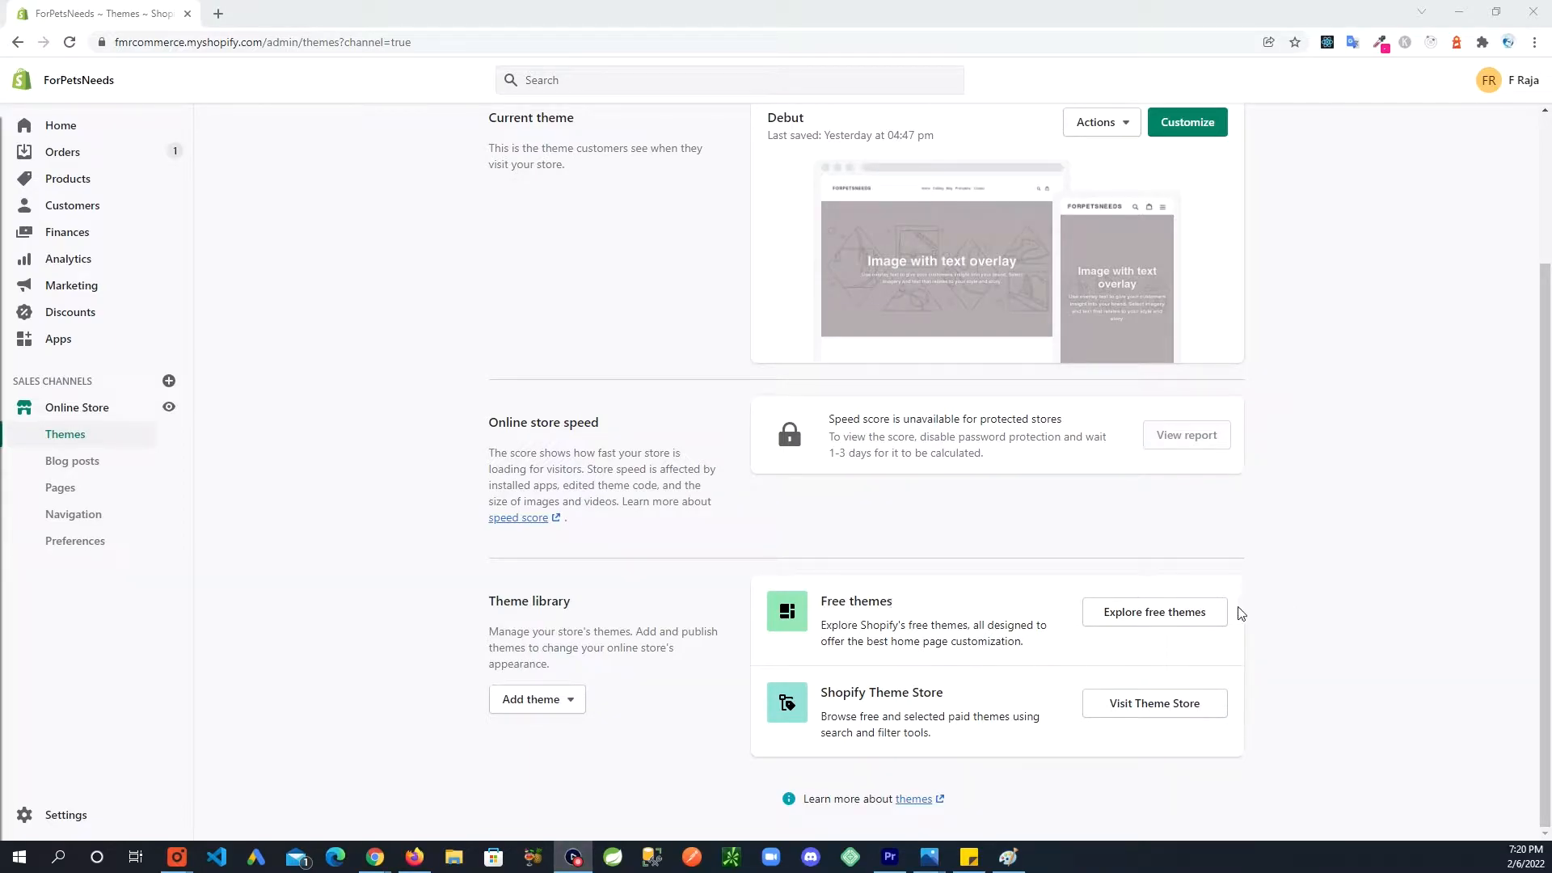
left_click(1170, 617)
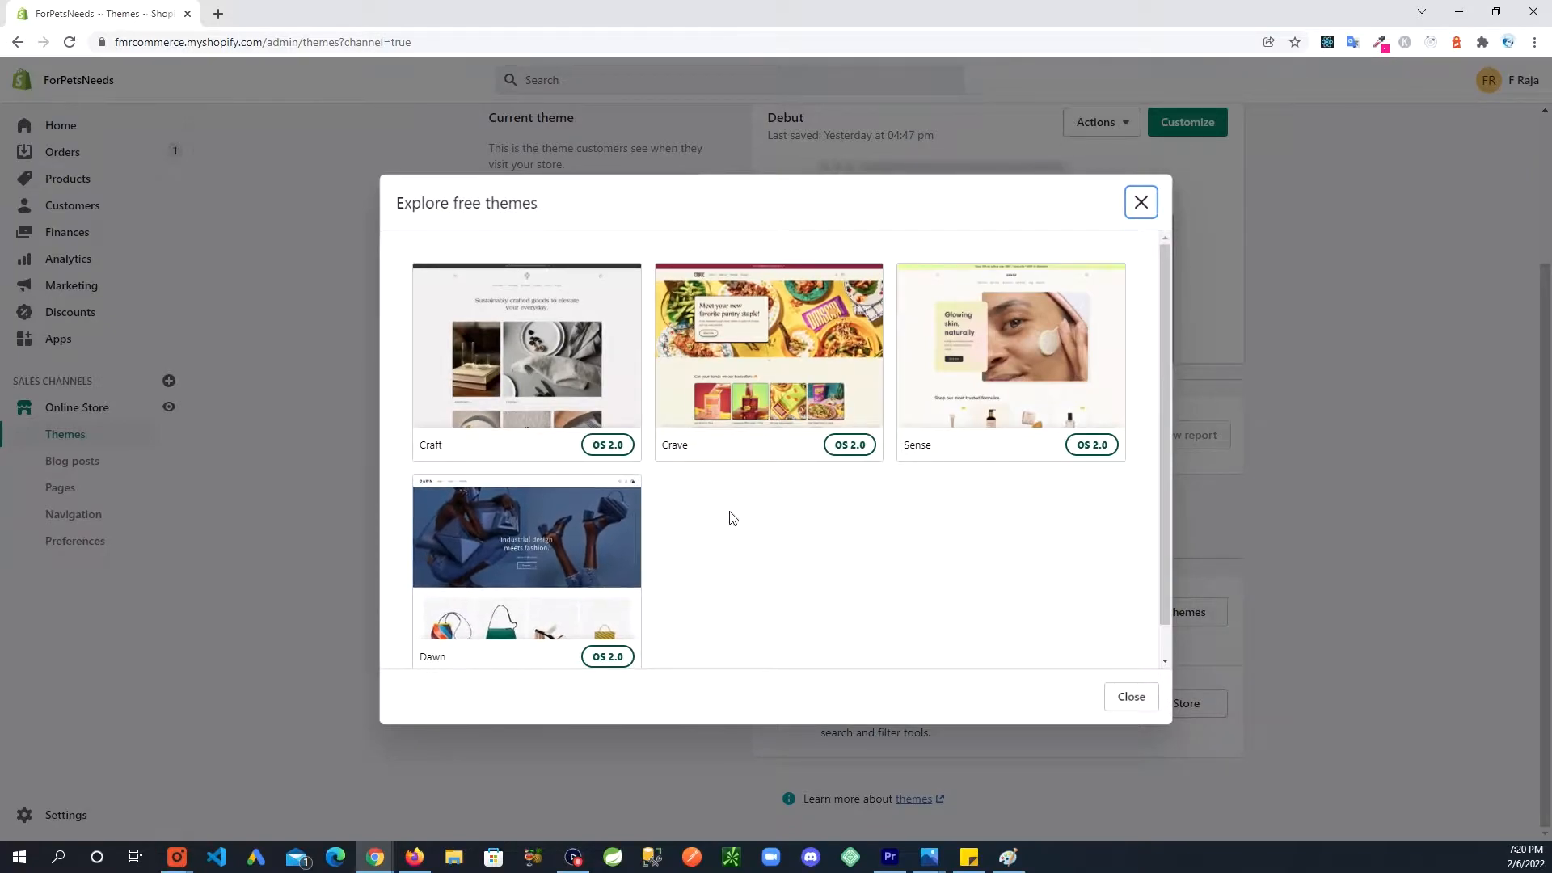
left_click_drag(1165, 299, 1157, 254)
left_click(516, 357)
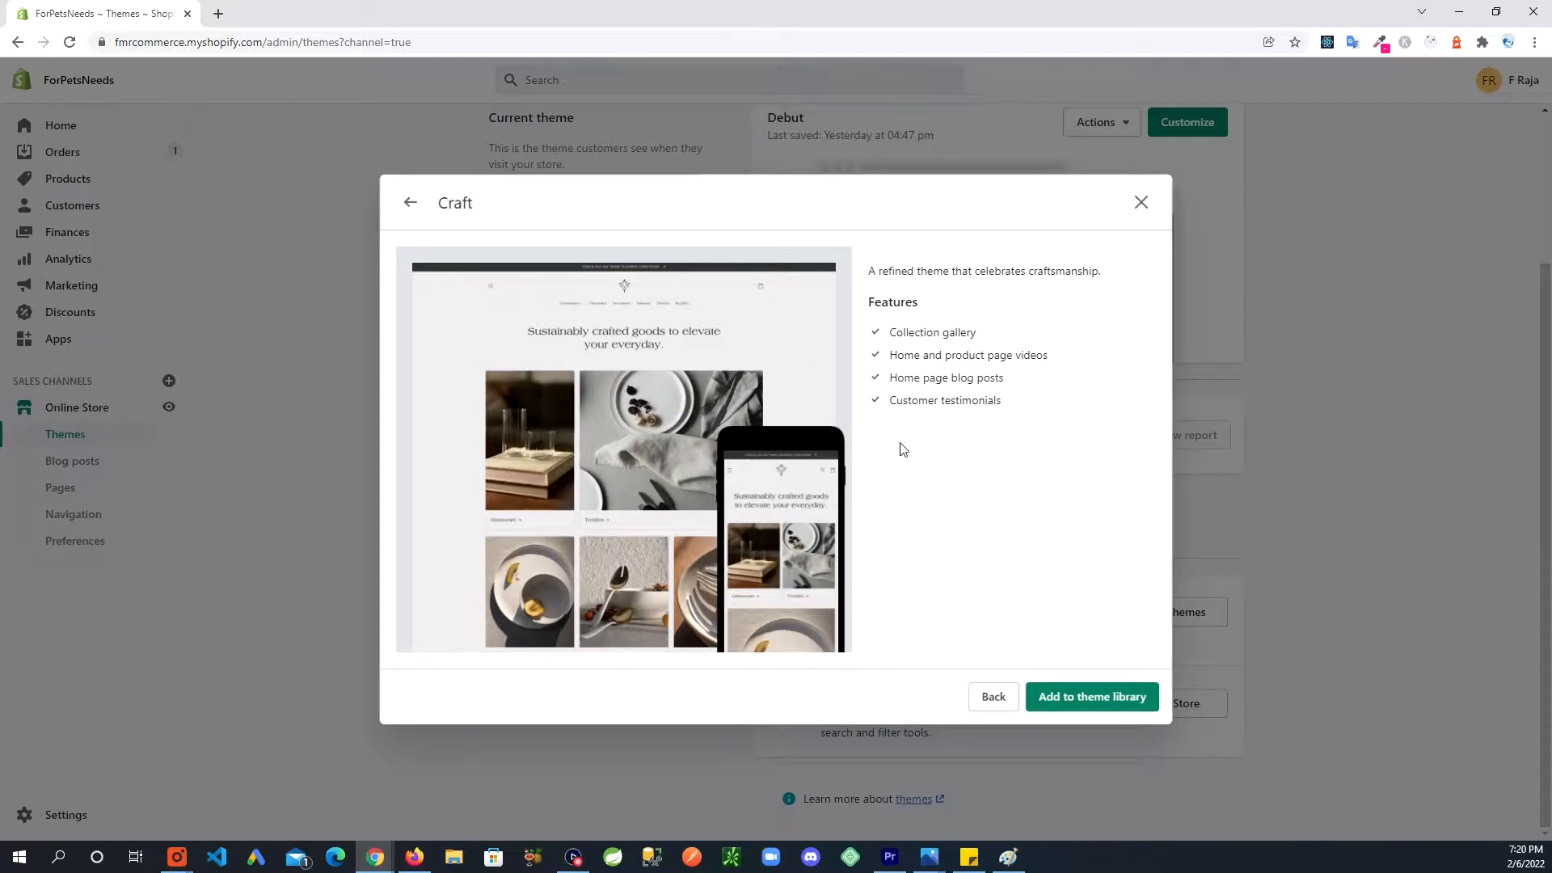
left_click(992, 705)
left_click(791, 333)
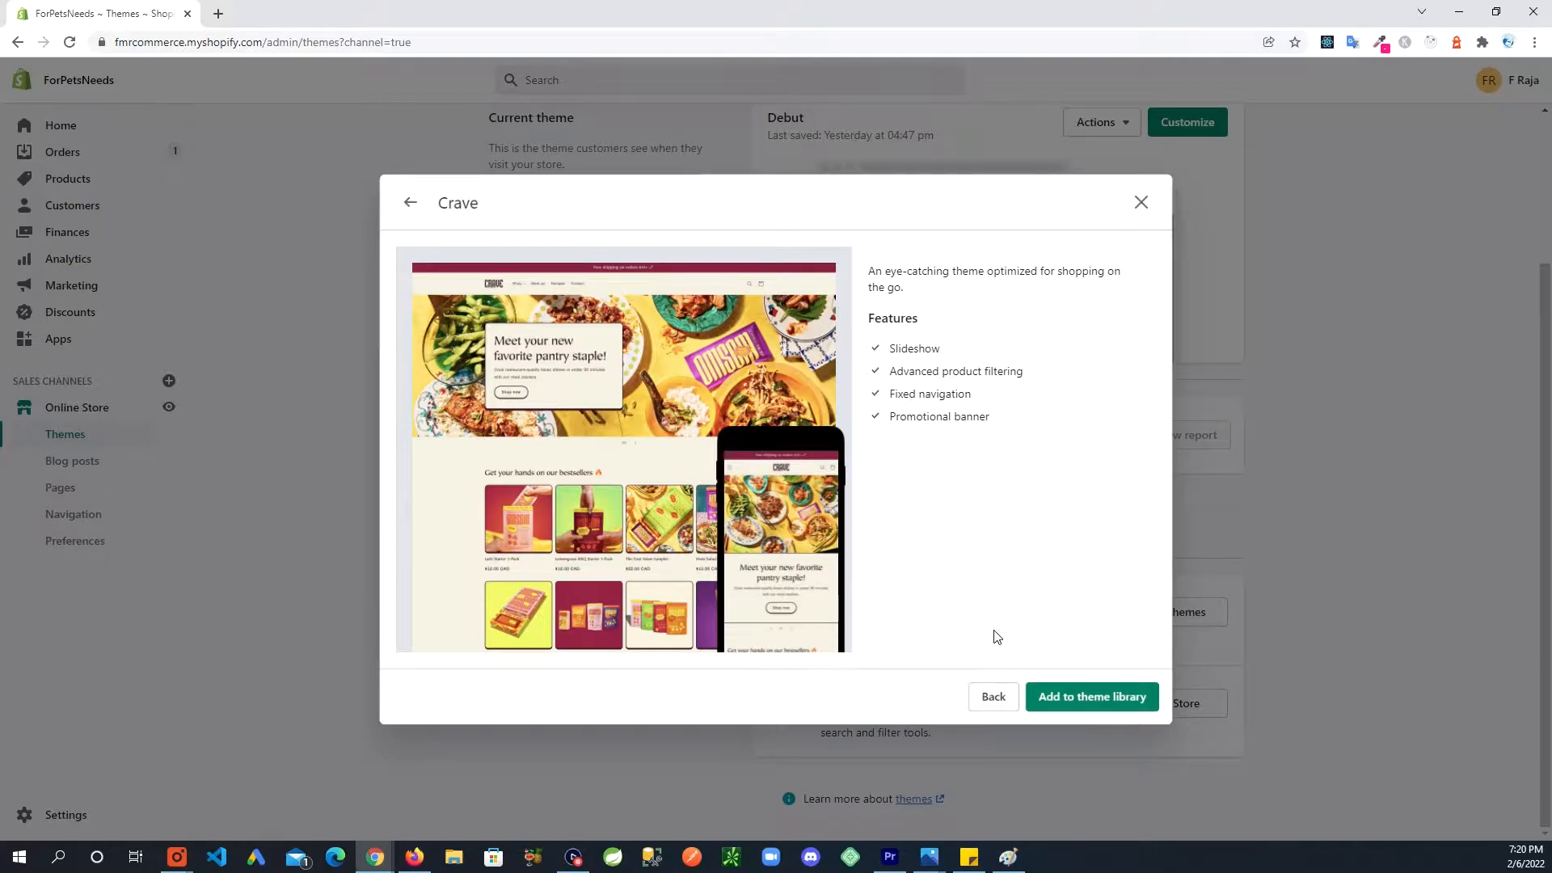
left_click(994, 697)
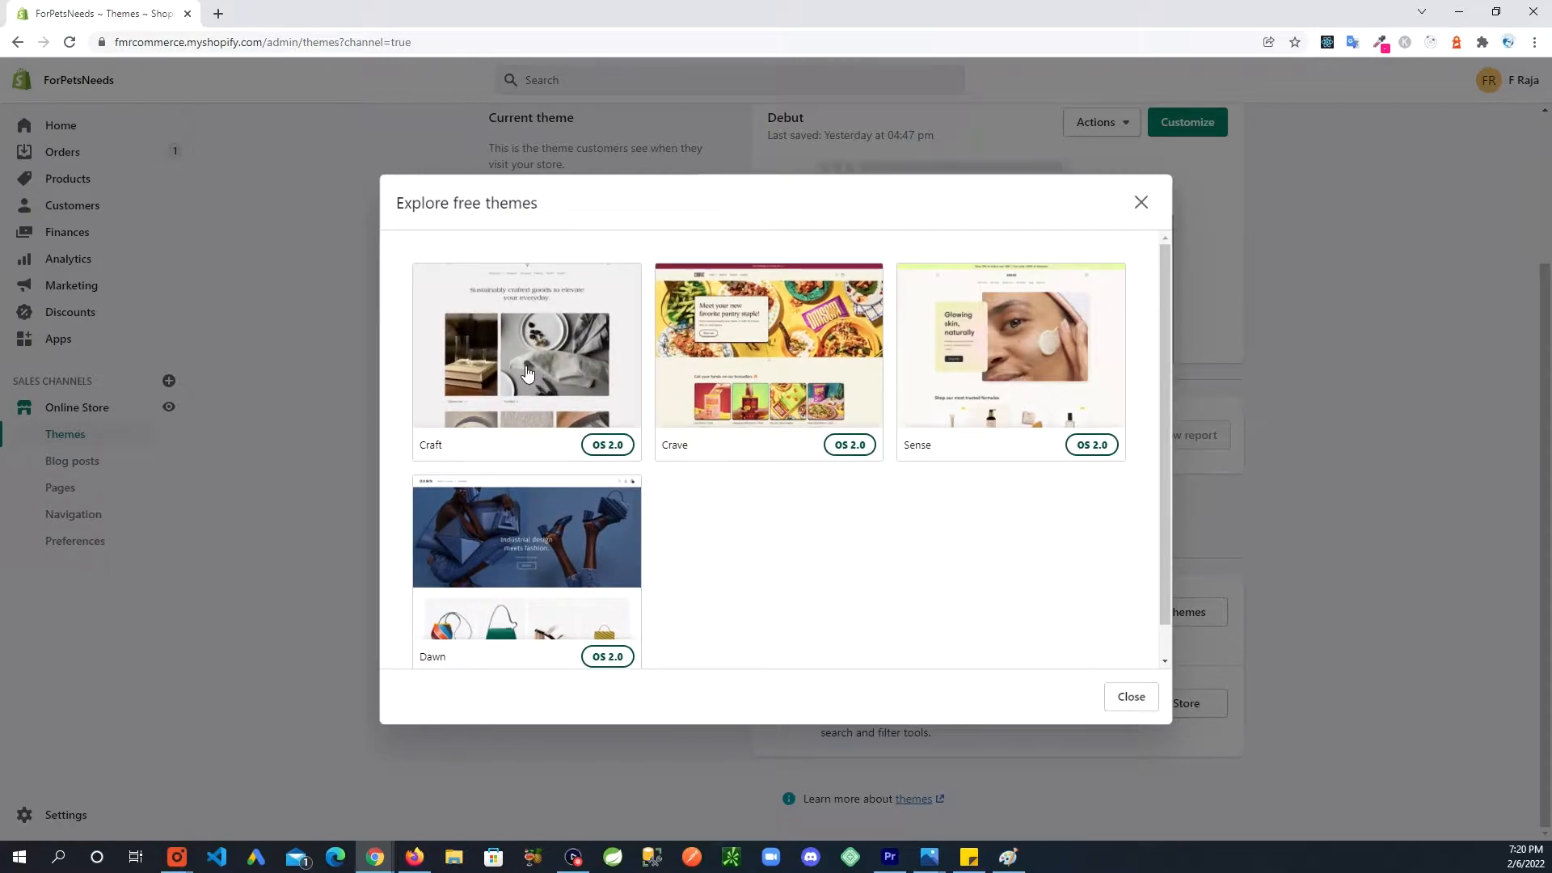
Add the free Craft and Crave themes to the theme library.
left_click(555, 365)
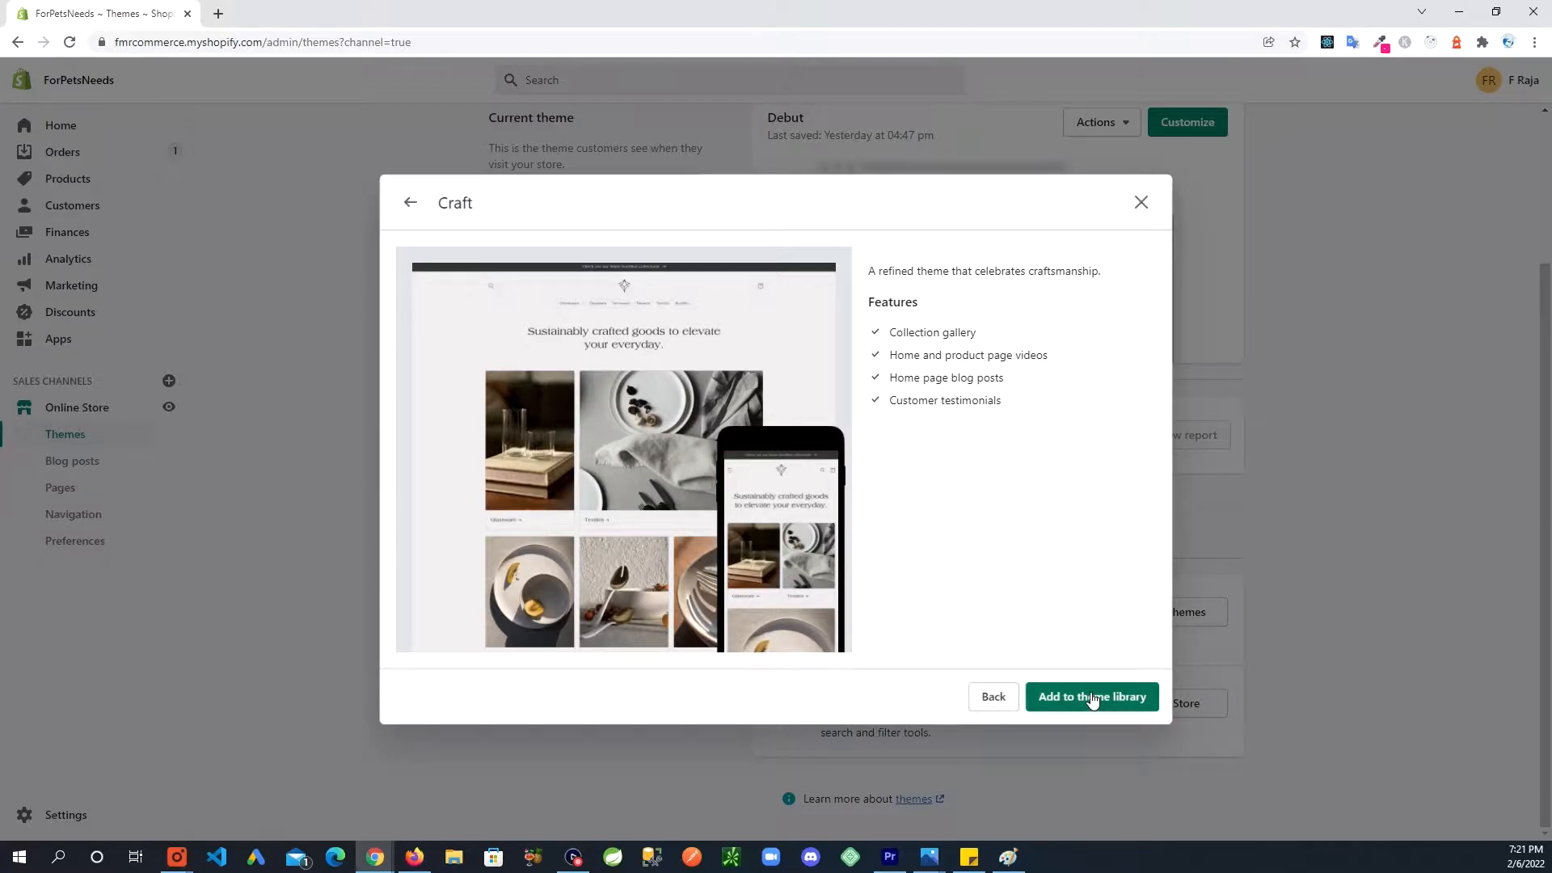
left_click(1091, 700)
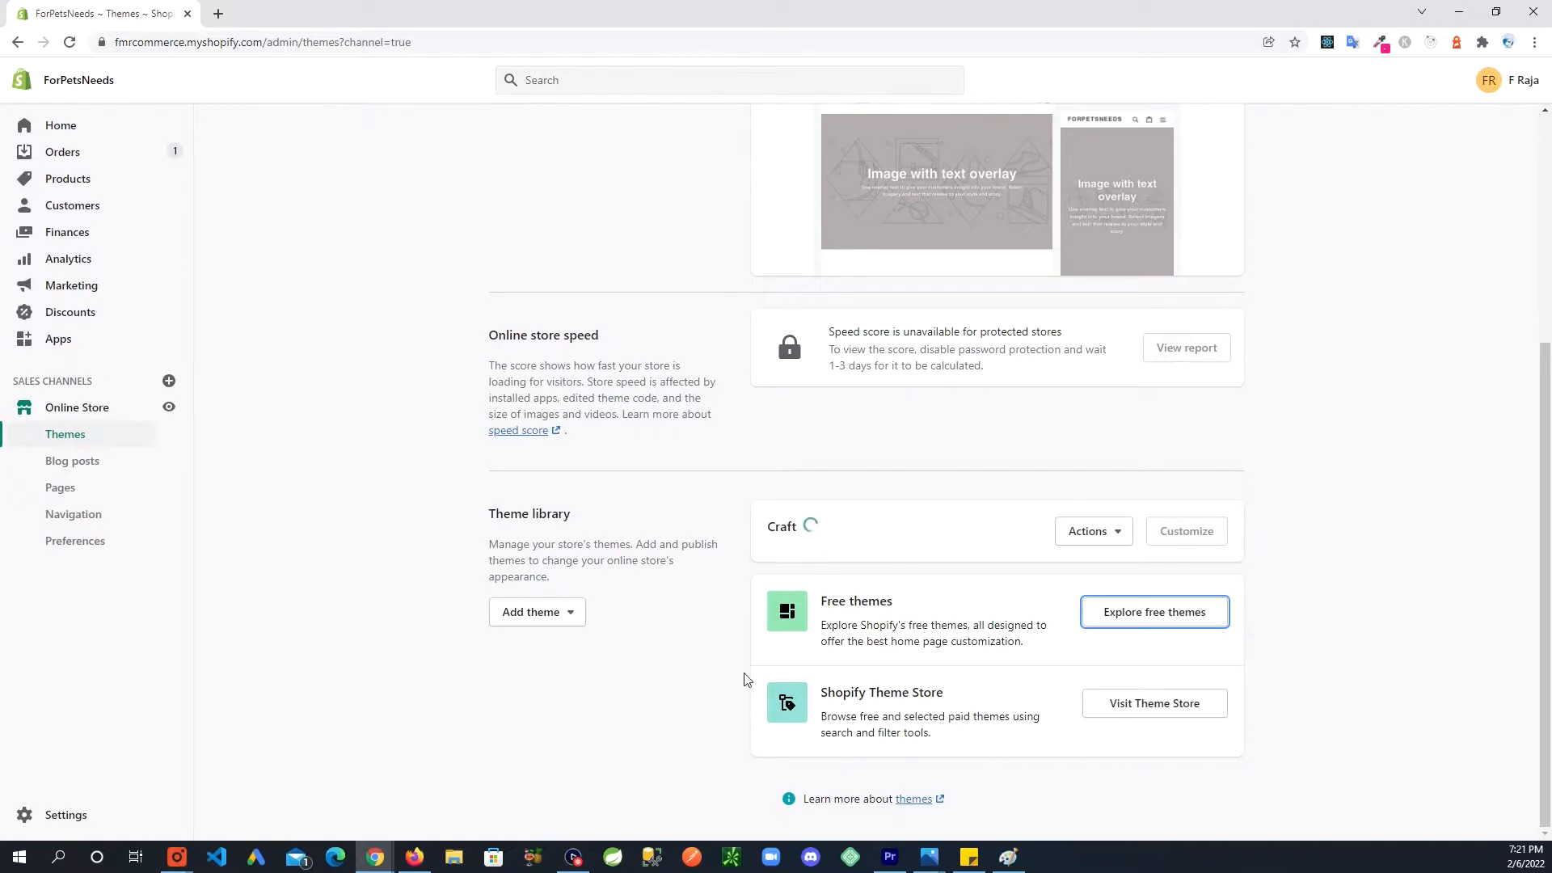
left_click(1109, 621)
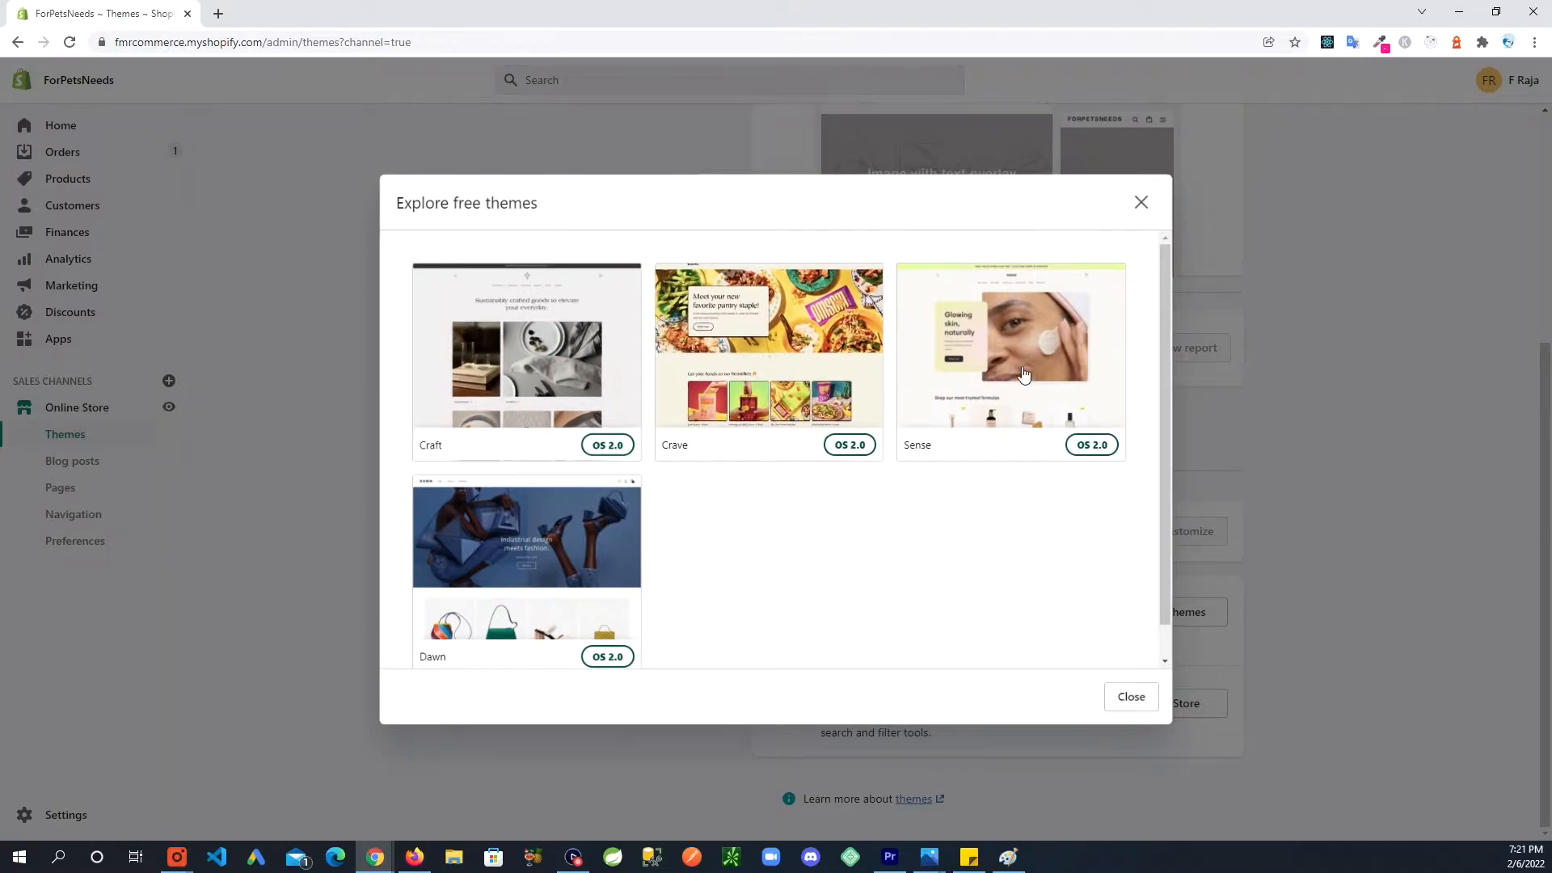
left_click(799, 379)
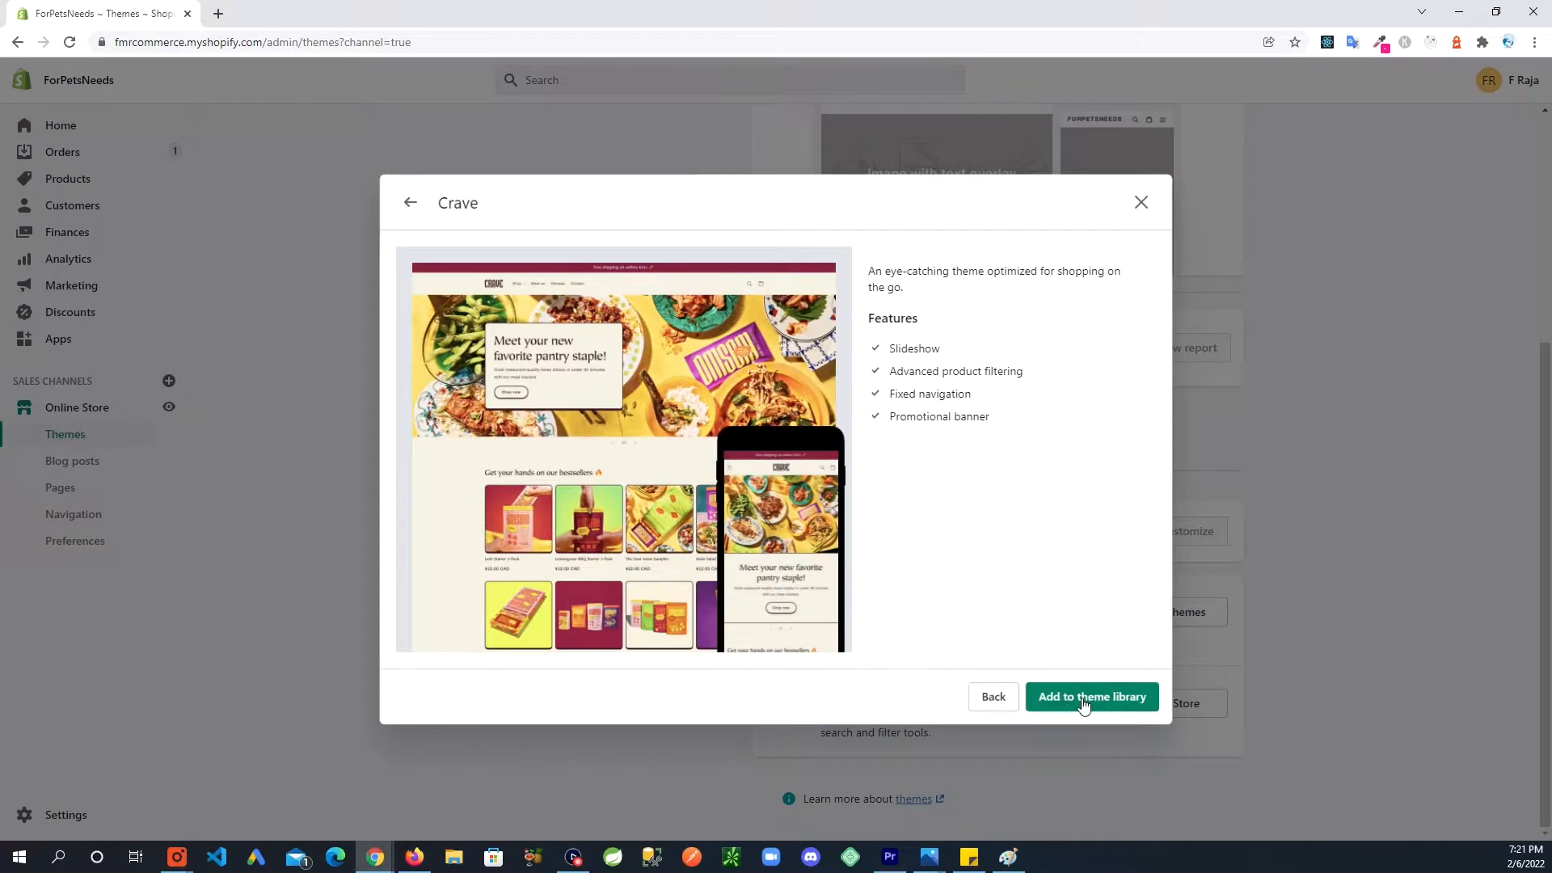
left_click(1075, 702)
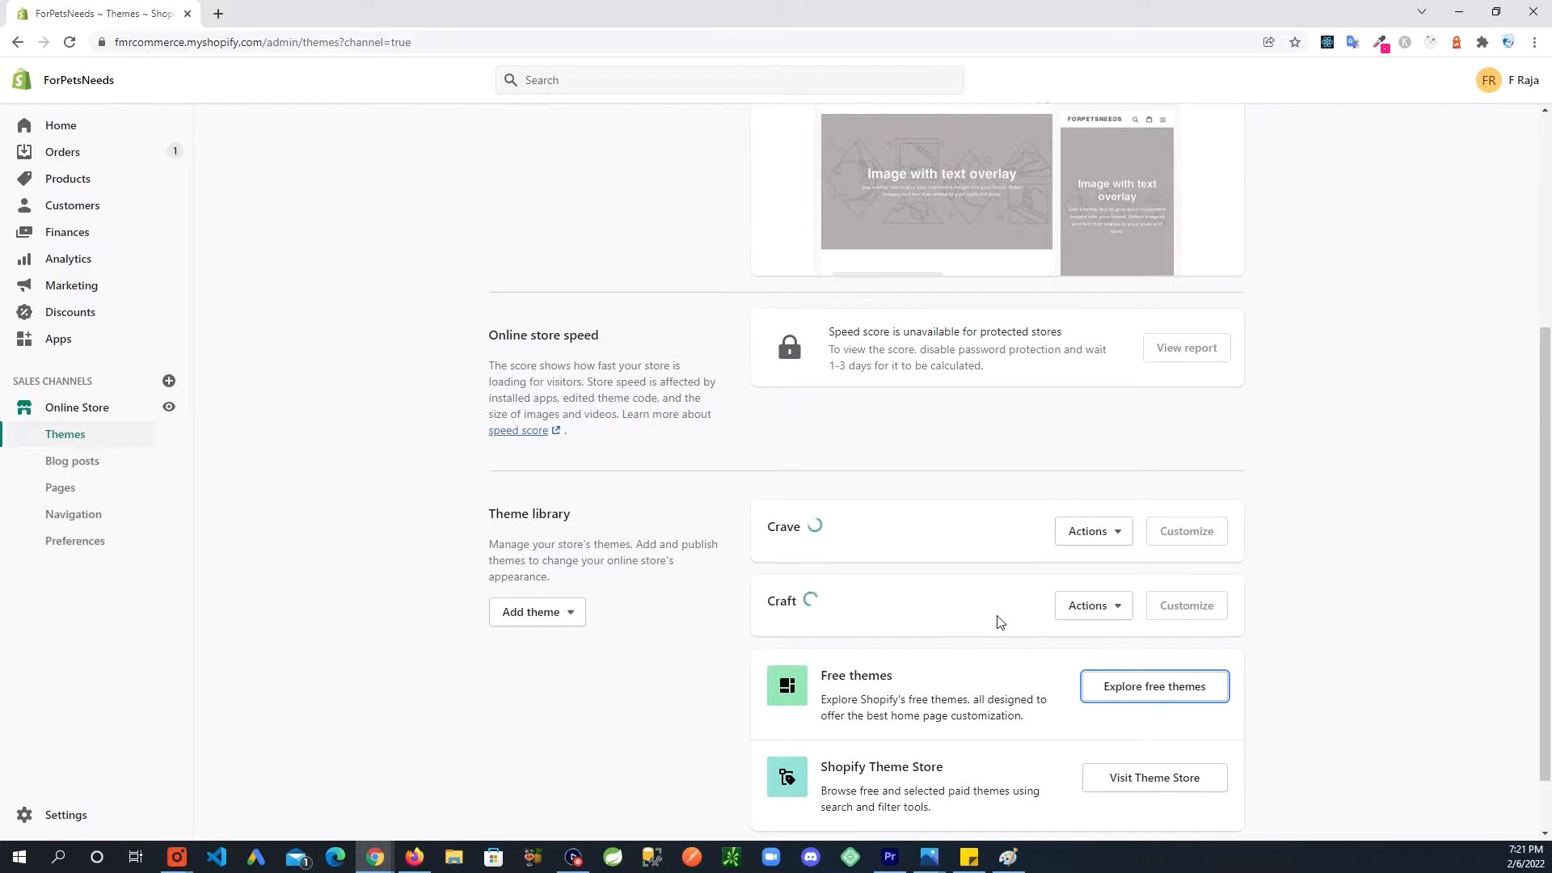
Add the free Dawn theme to the theme library.
scroll(1282, 617, "down", 2)
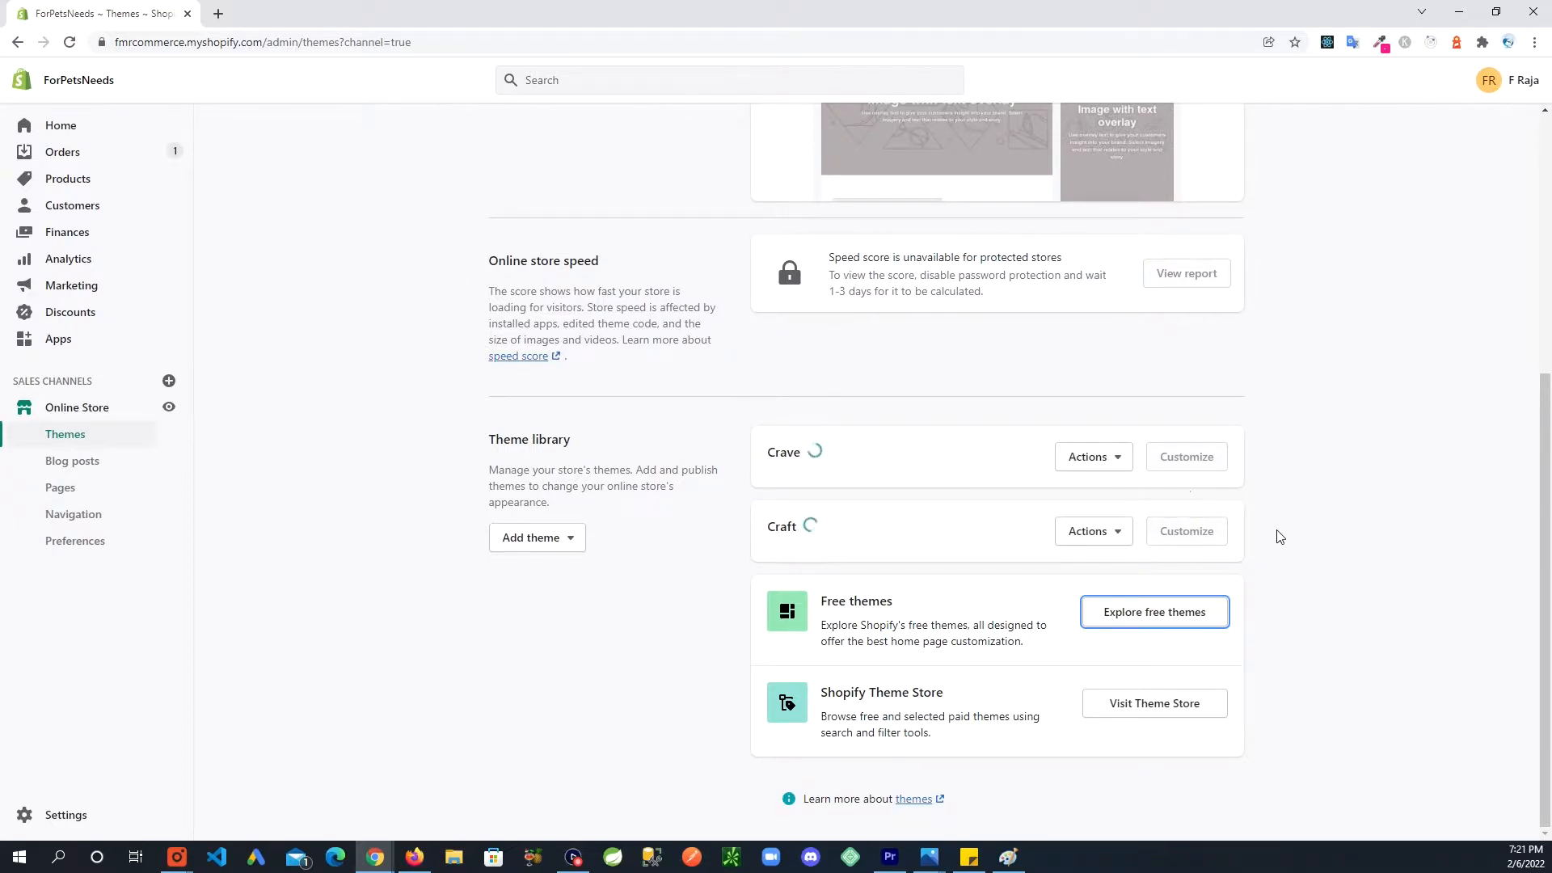
left_click(1148, 620)
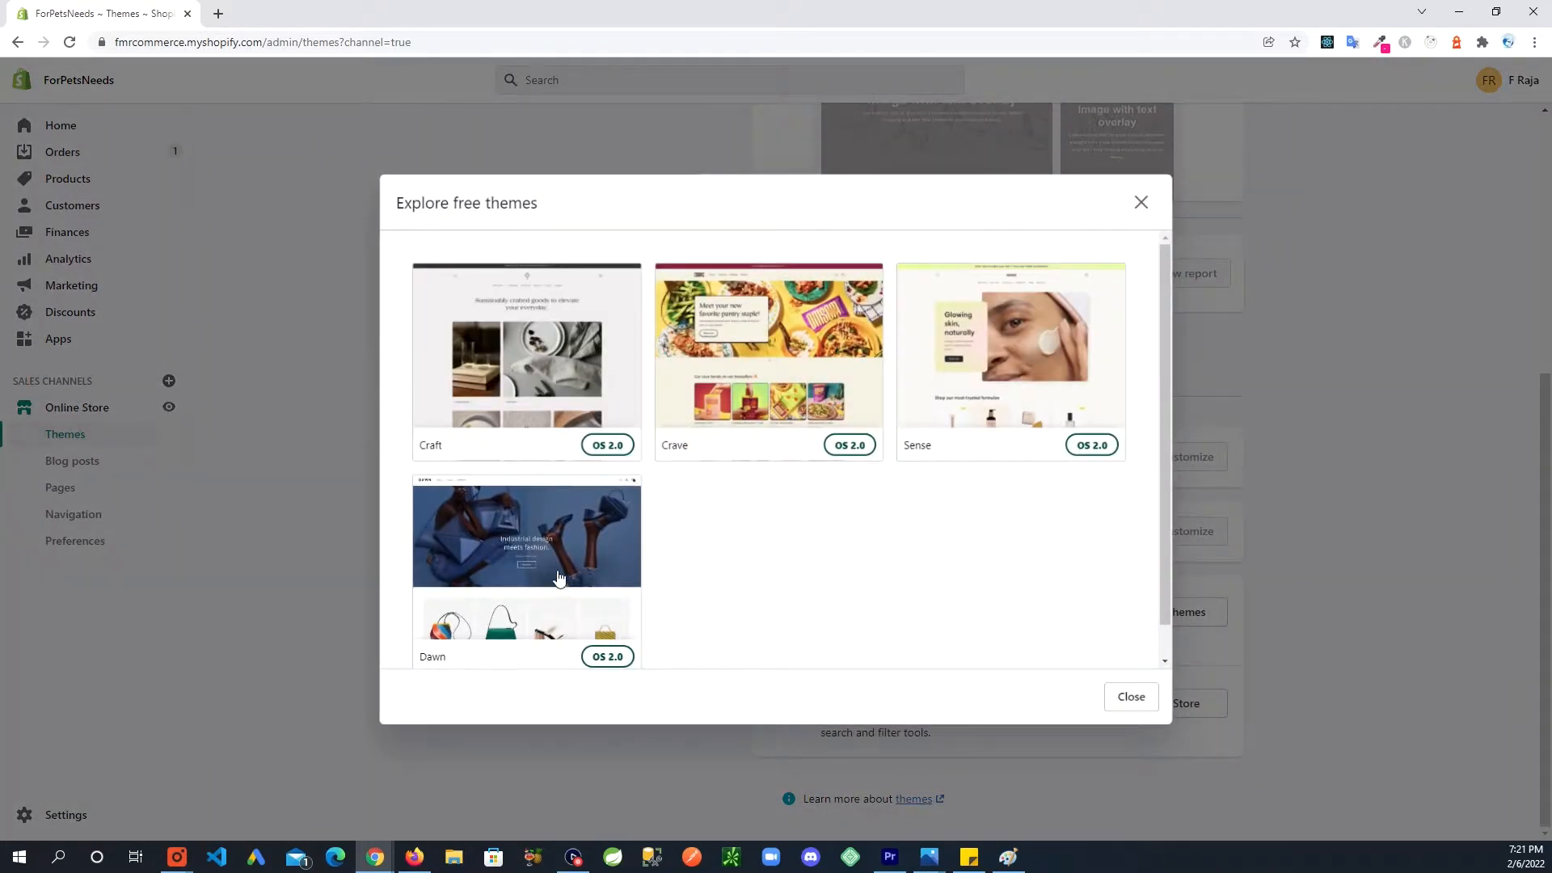
left_click(510, 536)
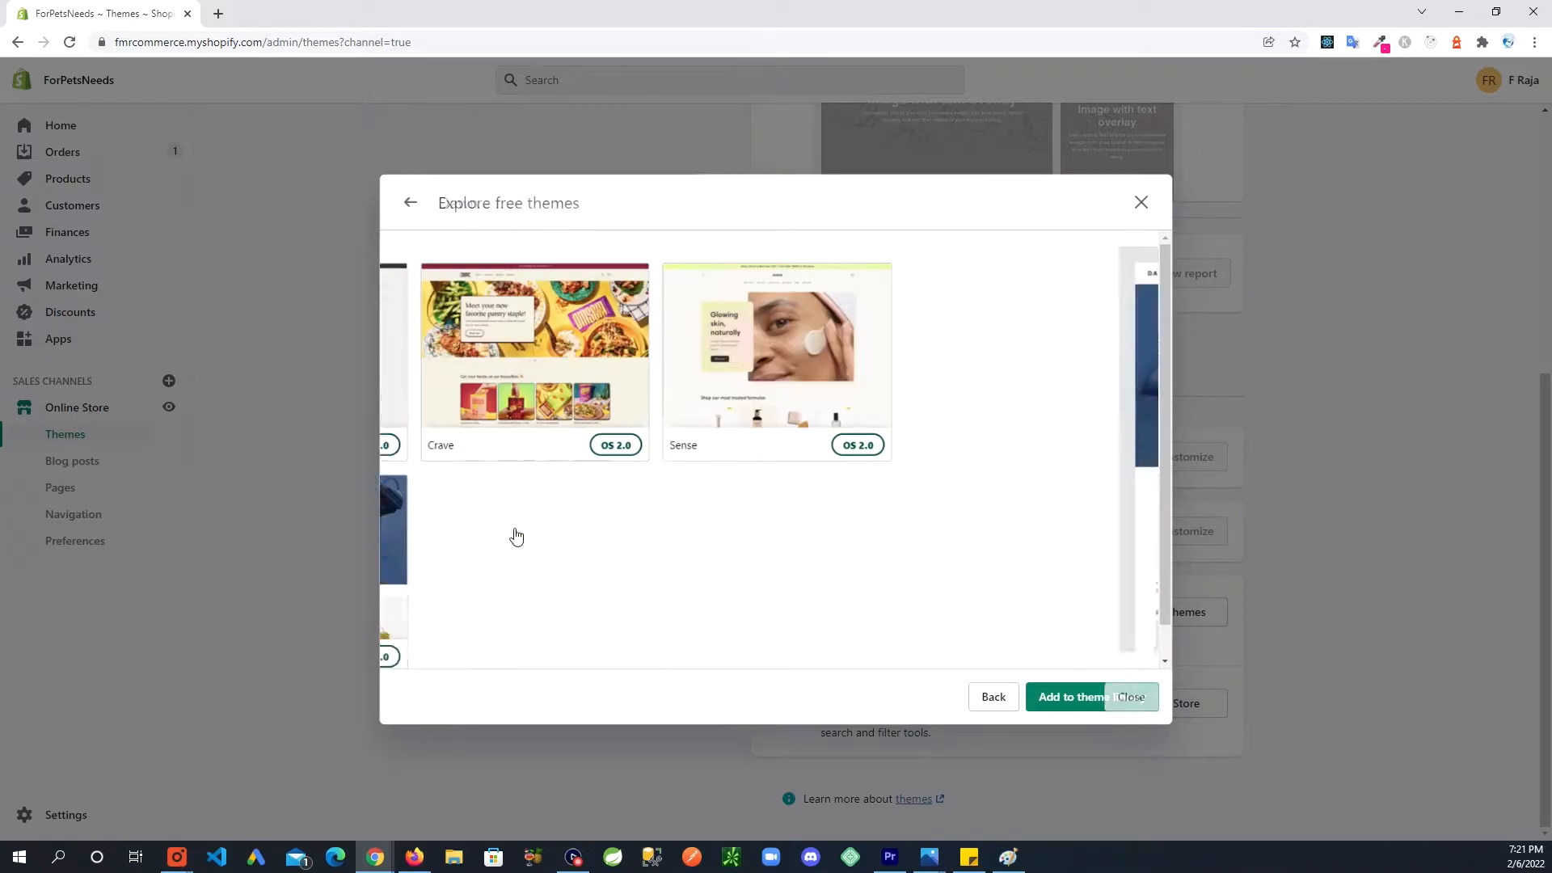
left_click(1083, 697)
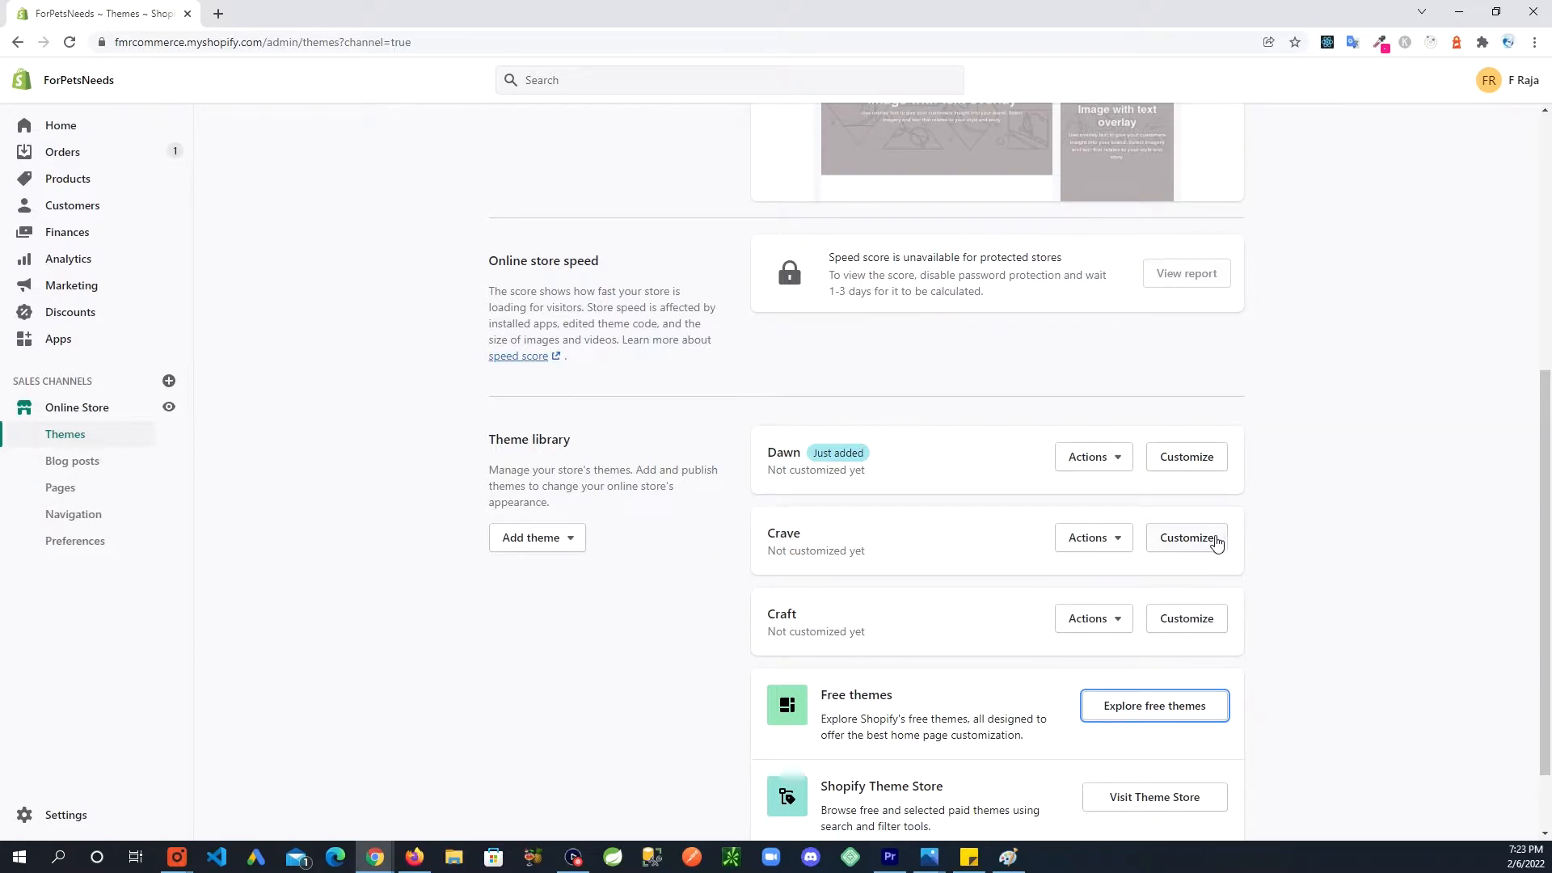
Look over the theme library and preview the store with the current Debut theme.
scroll(978, 426, "down", 1)
scroll(993, 494, "up", 3)
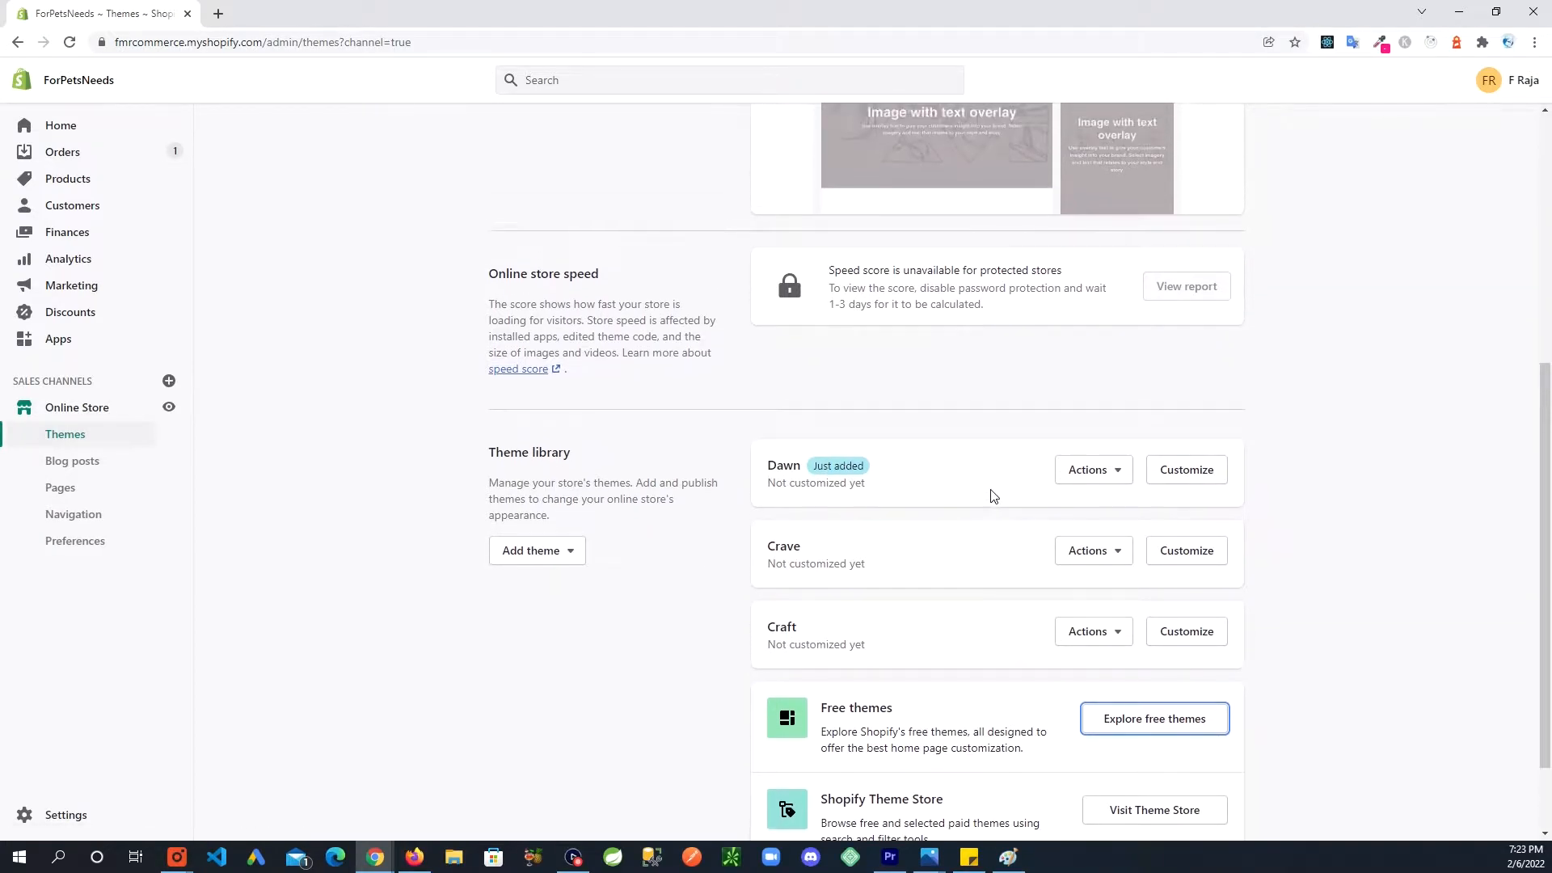
scroll(1040, 347, "down", 2)
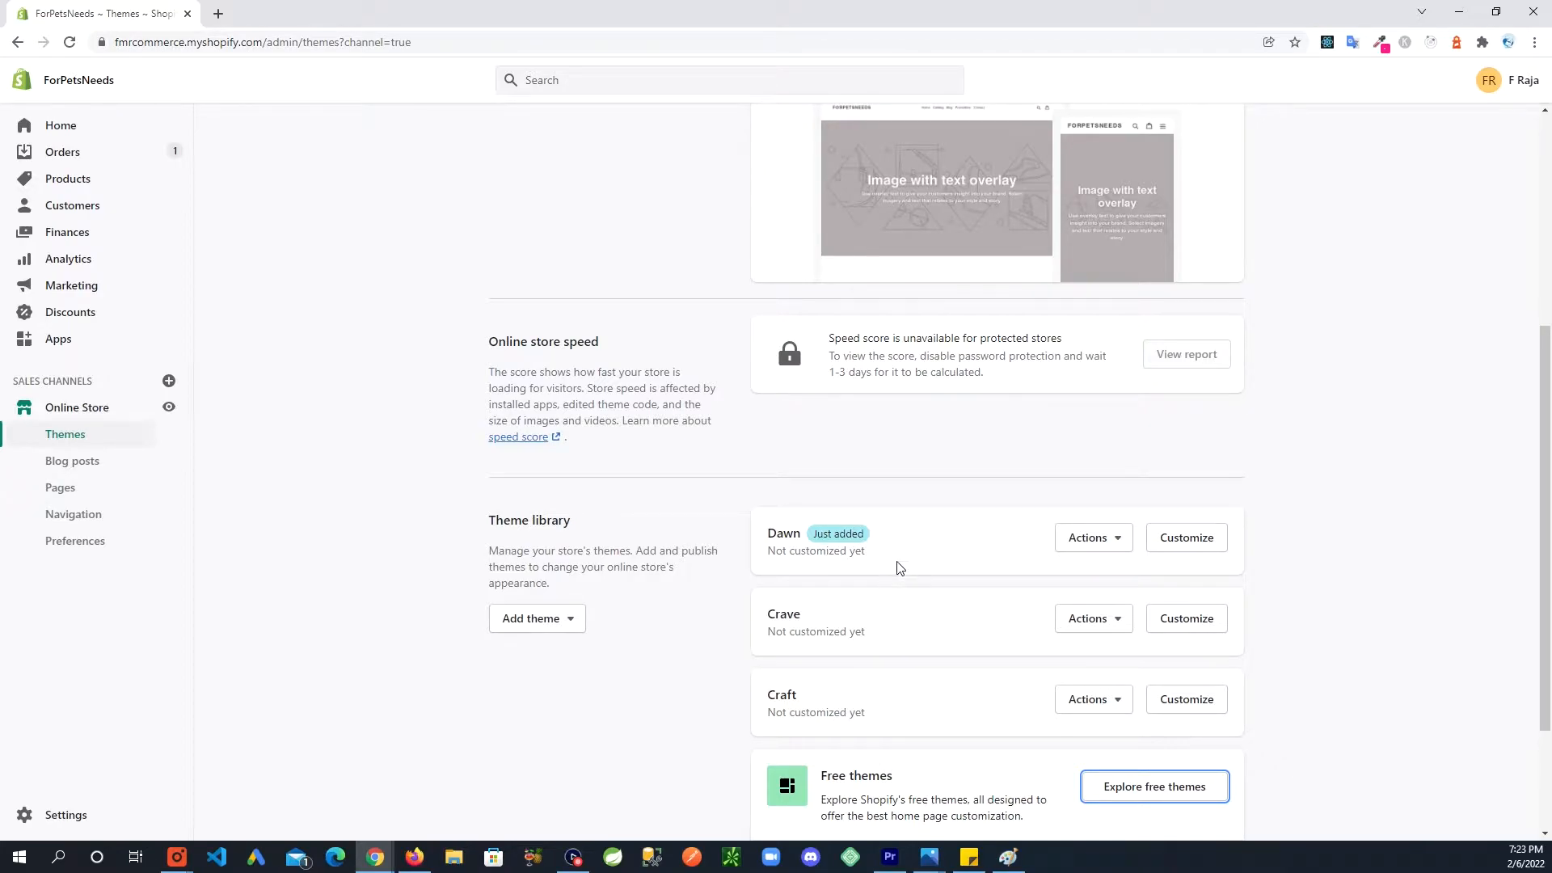
scroll(837, 588, "up", 3)
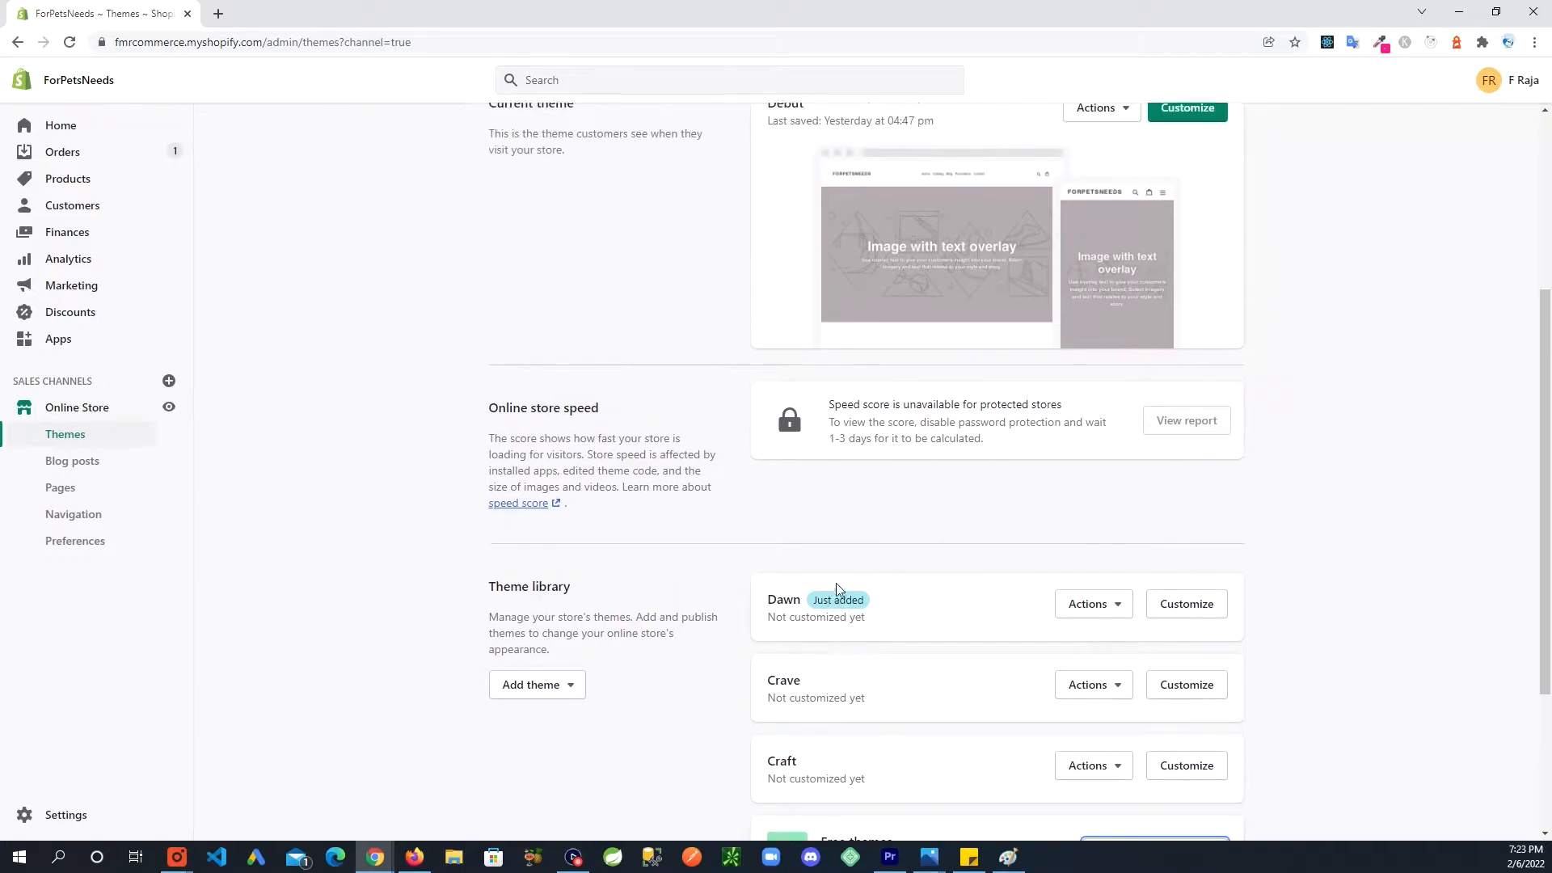
scroll(835, 711, "down", 2)
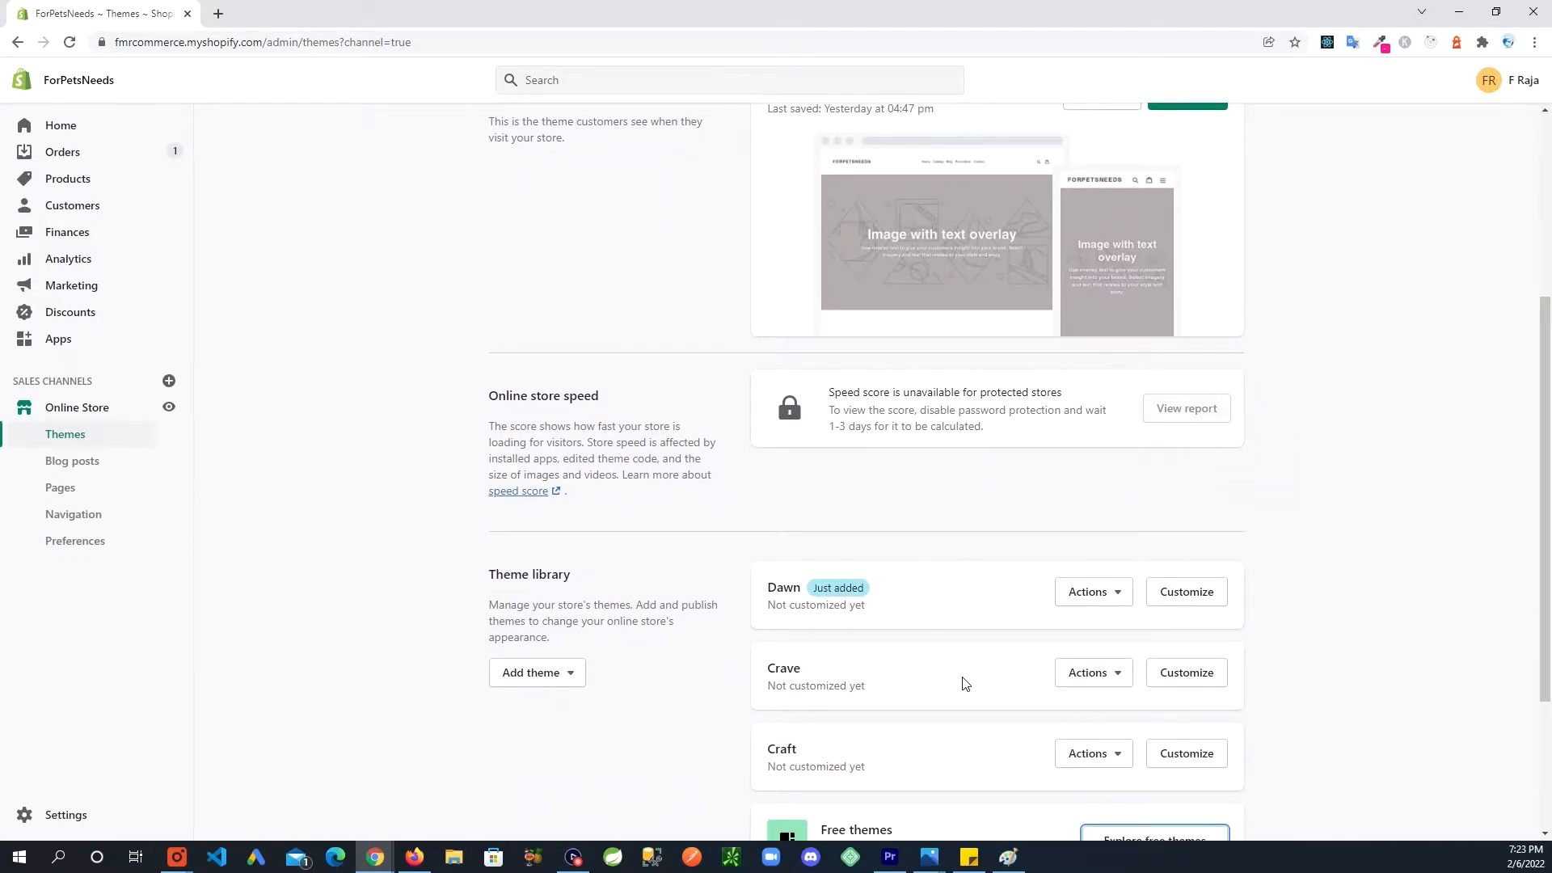
scroll(962, 681, "up", 3)
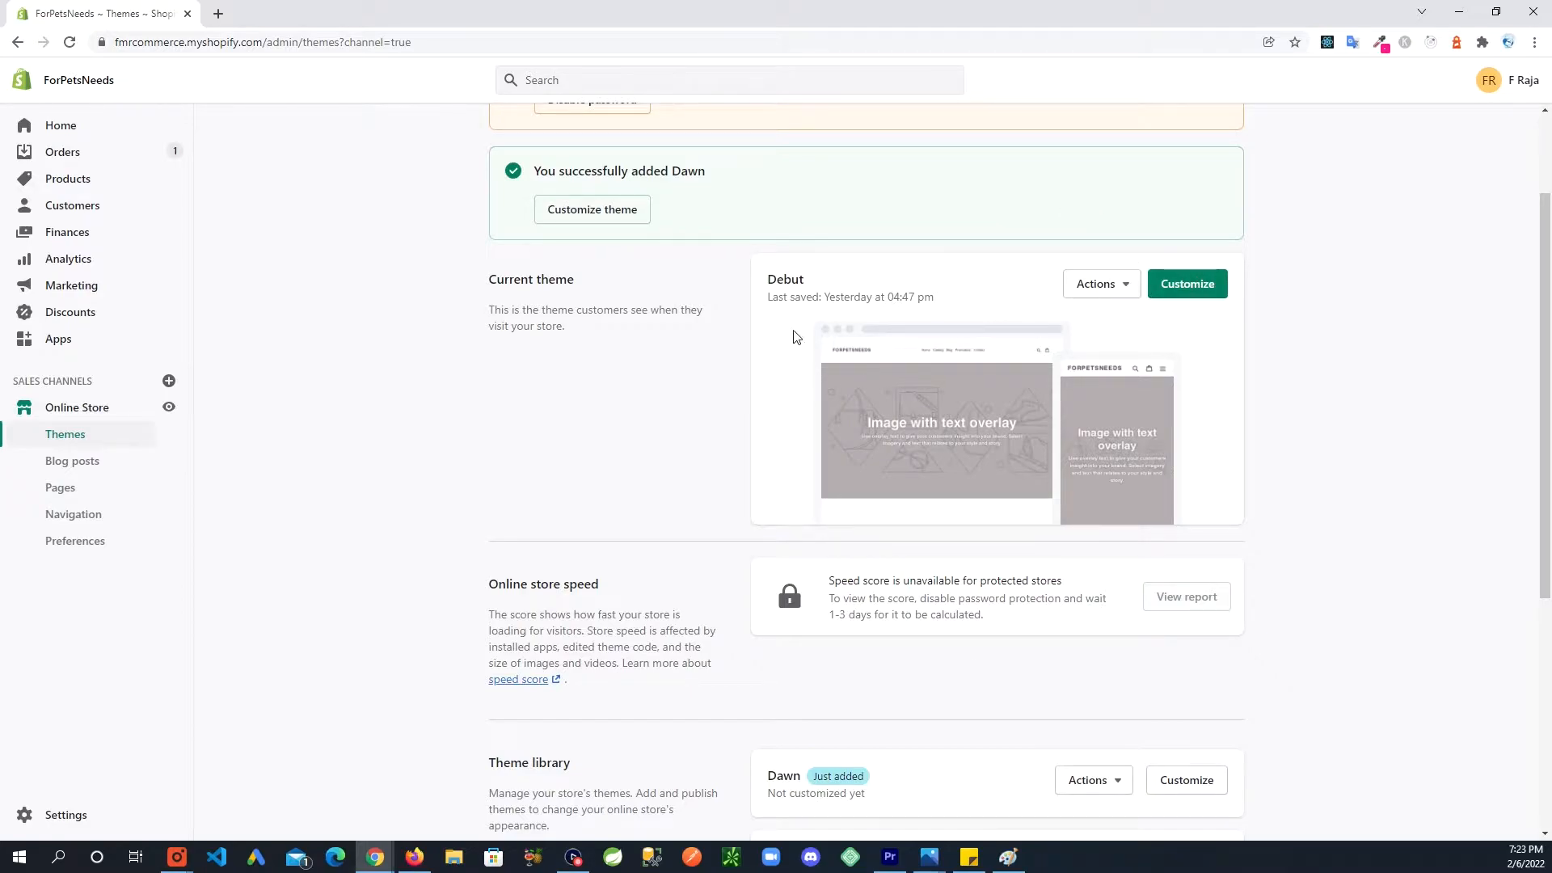
left_click(1129, 290)
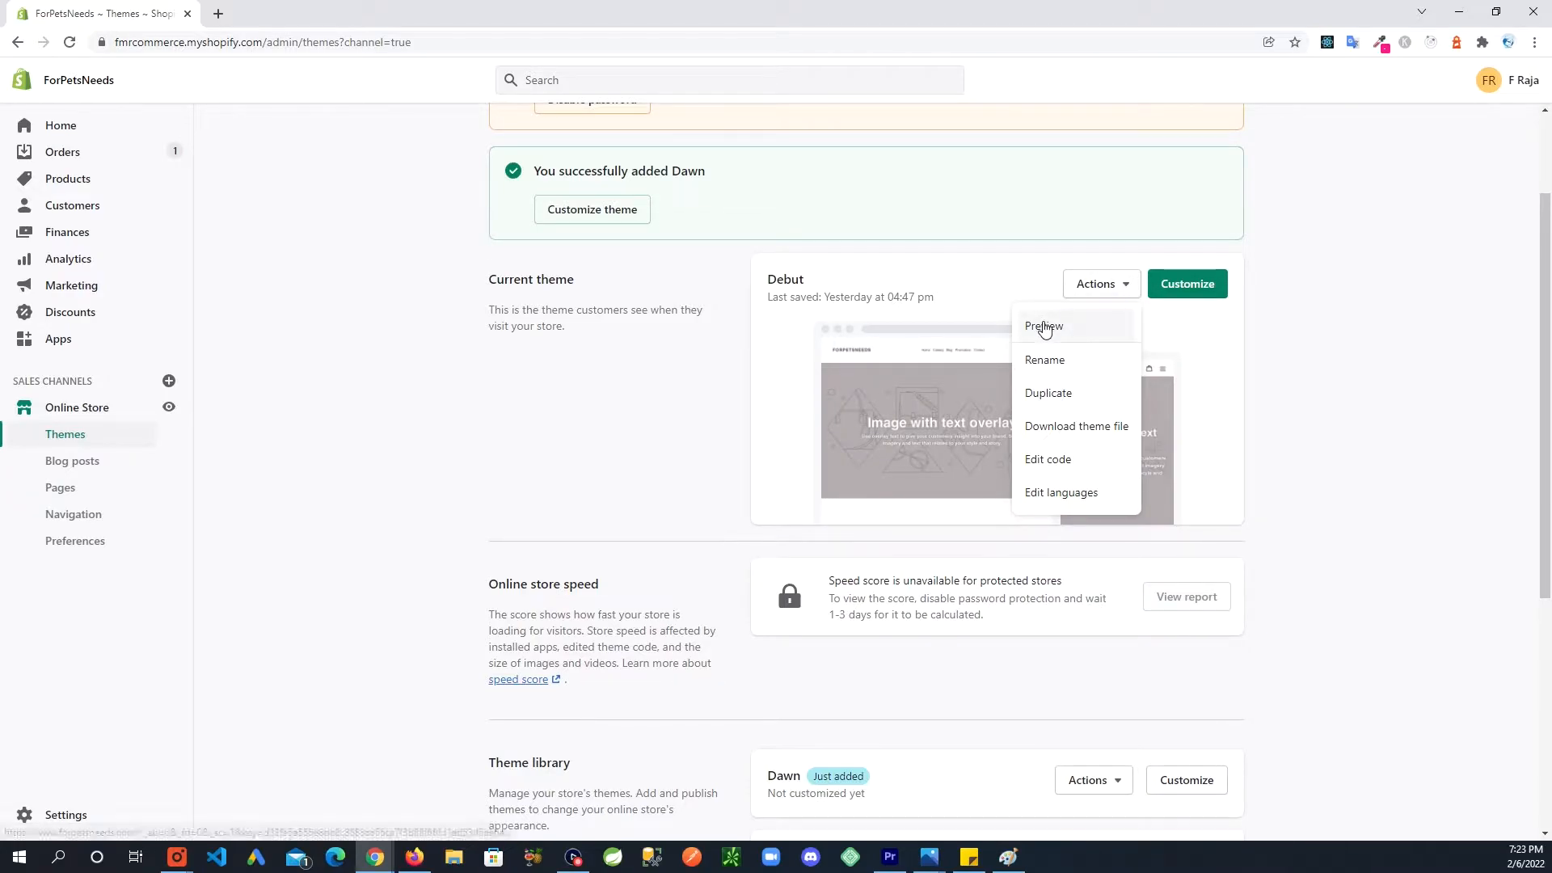
left_click(1045, 327)
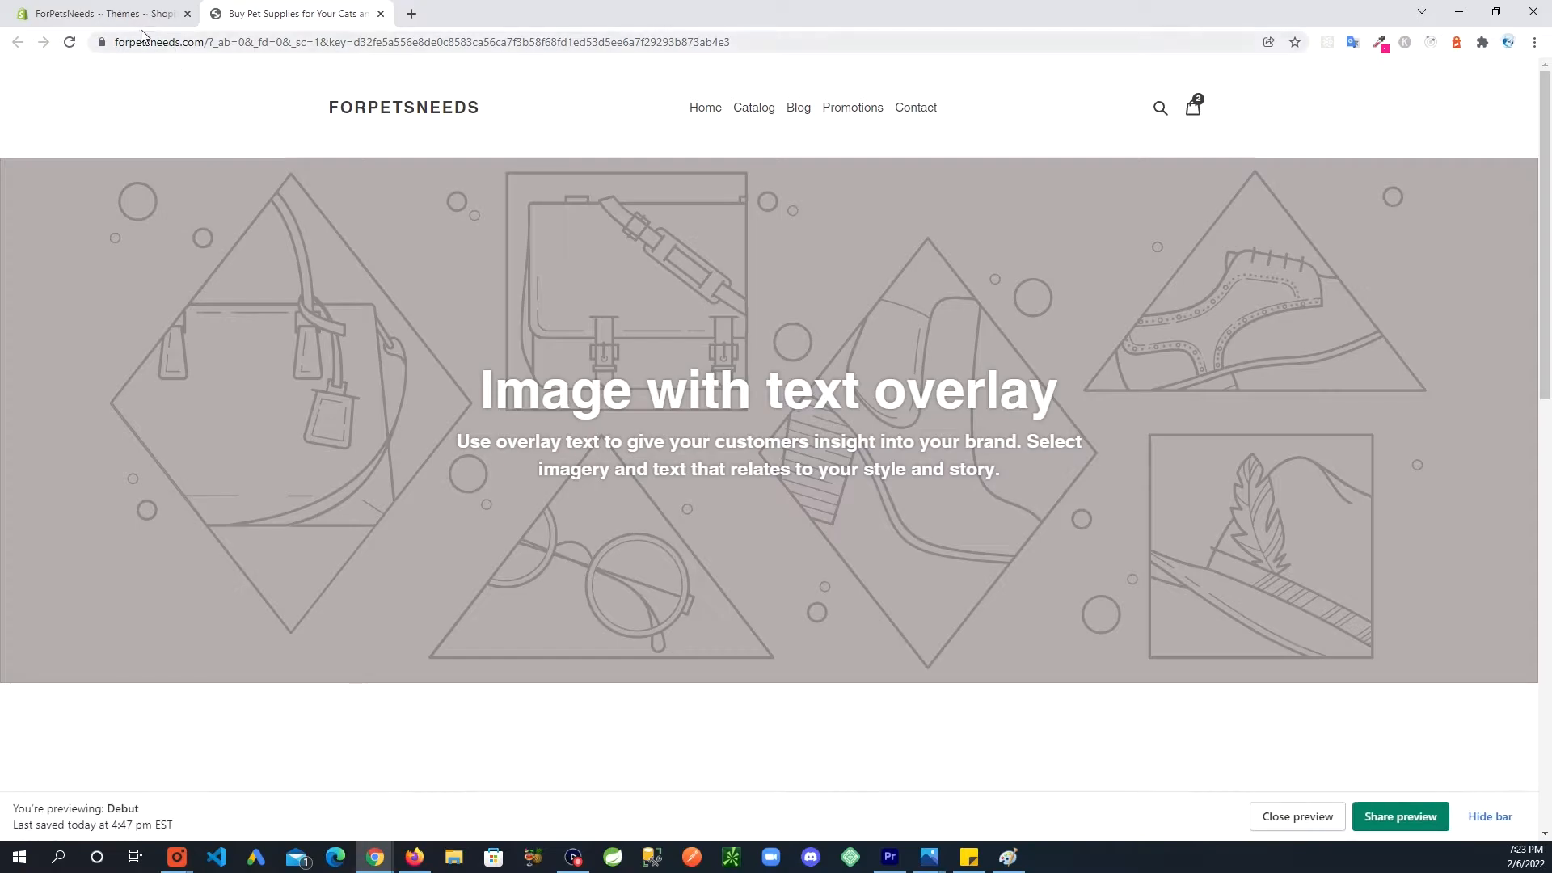
Return to the Themes page, preview the Dawn theme from the library and look through its home page.
left_click(113, 14)
left_click(1348, 451)
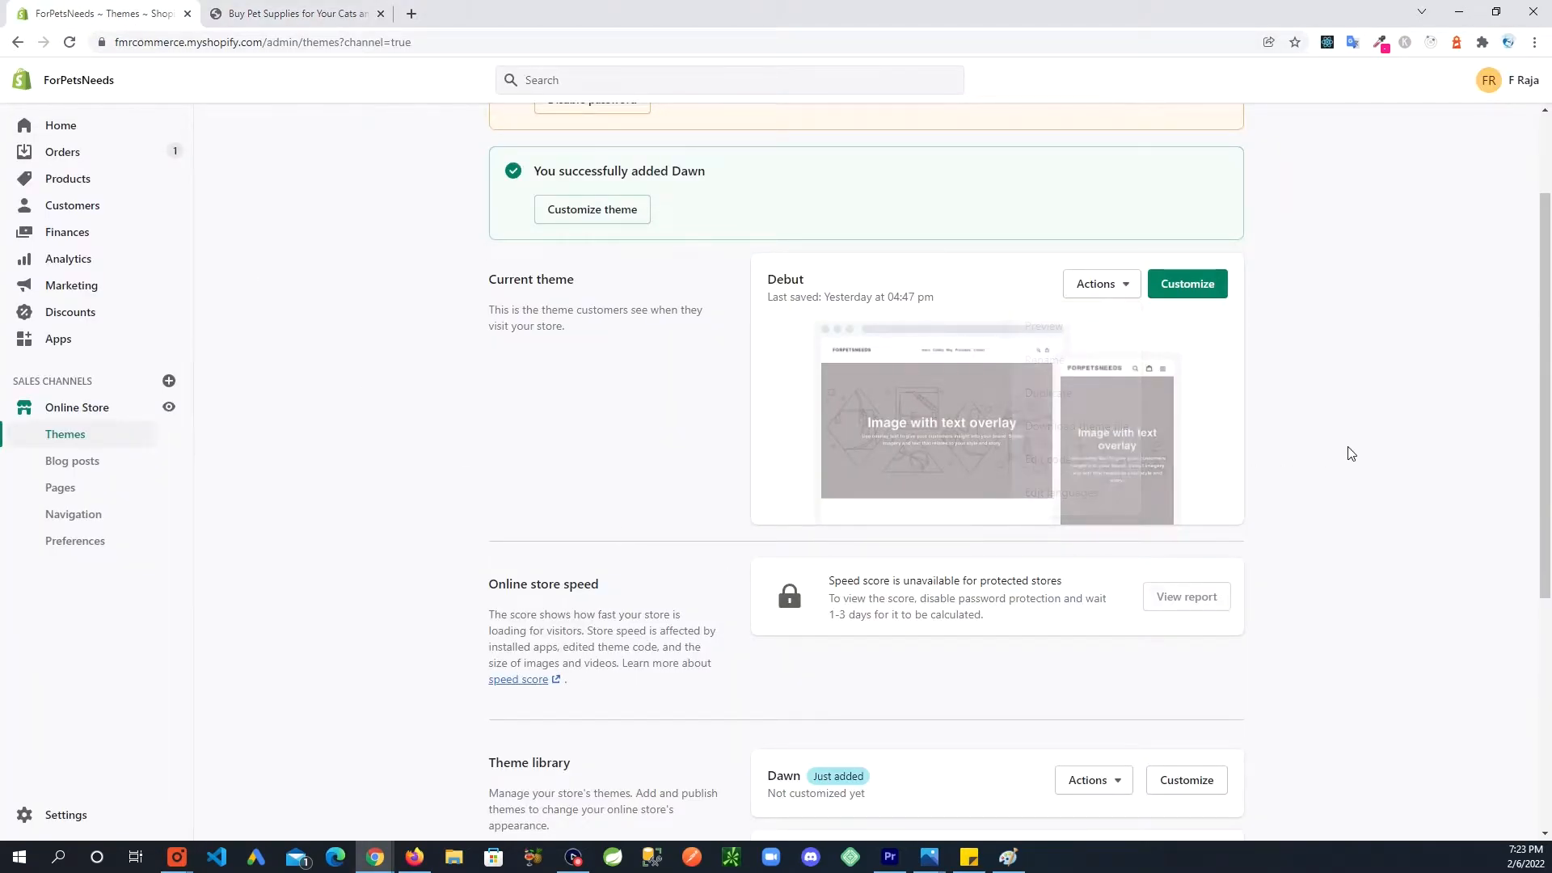
scroll(1345, 453, "down", 3)
scroll(1341, 460, "down", 1)
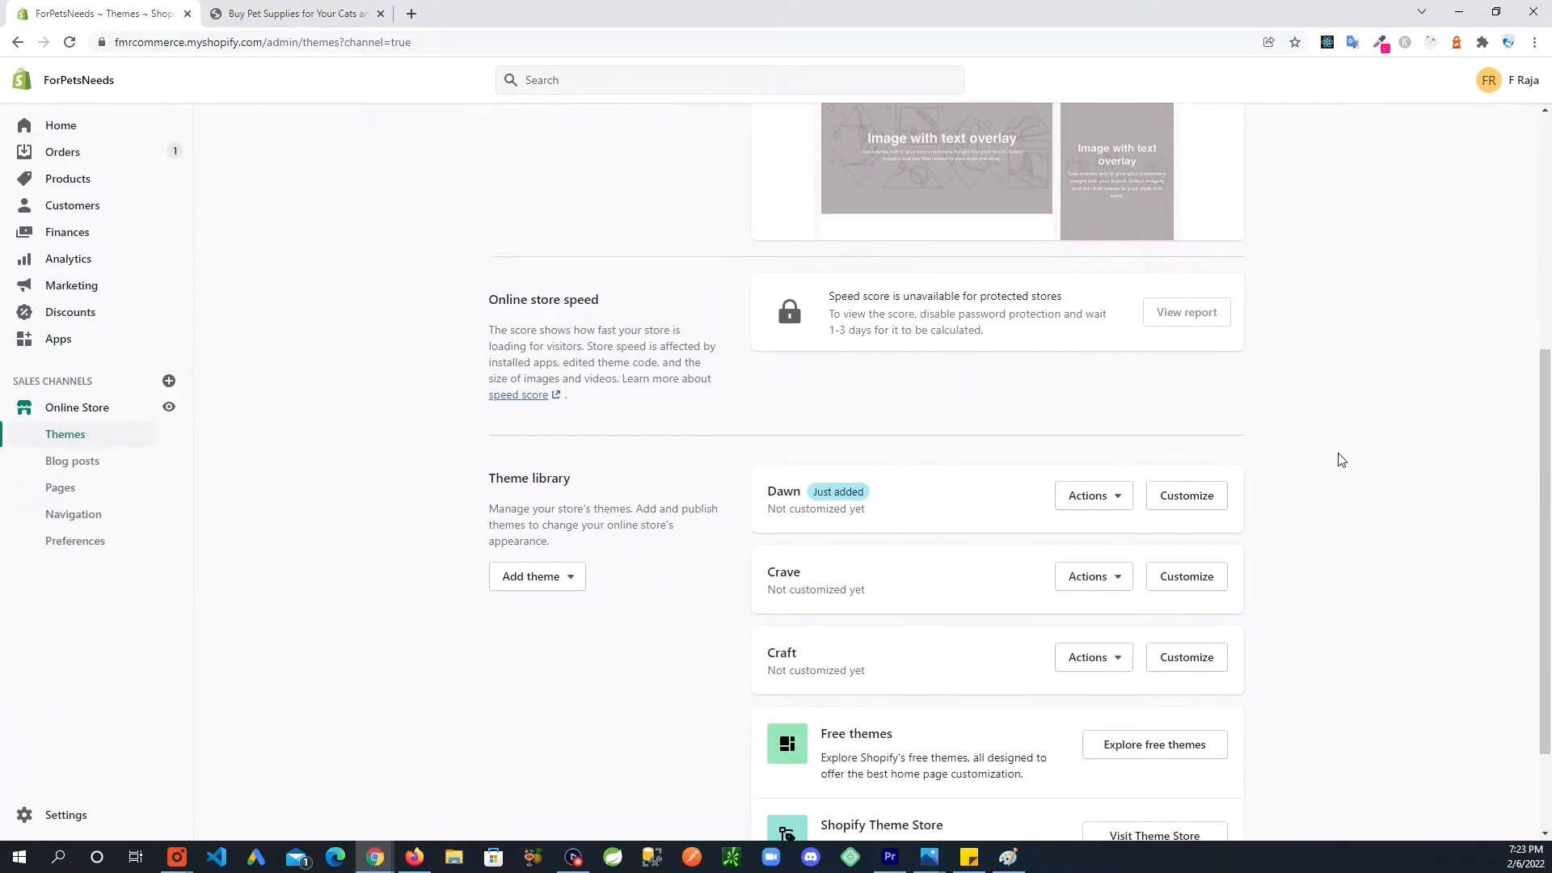
scroll(1081, 506, "down", 1)
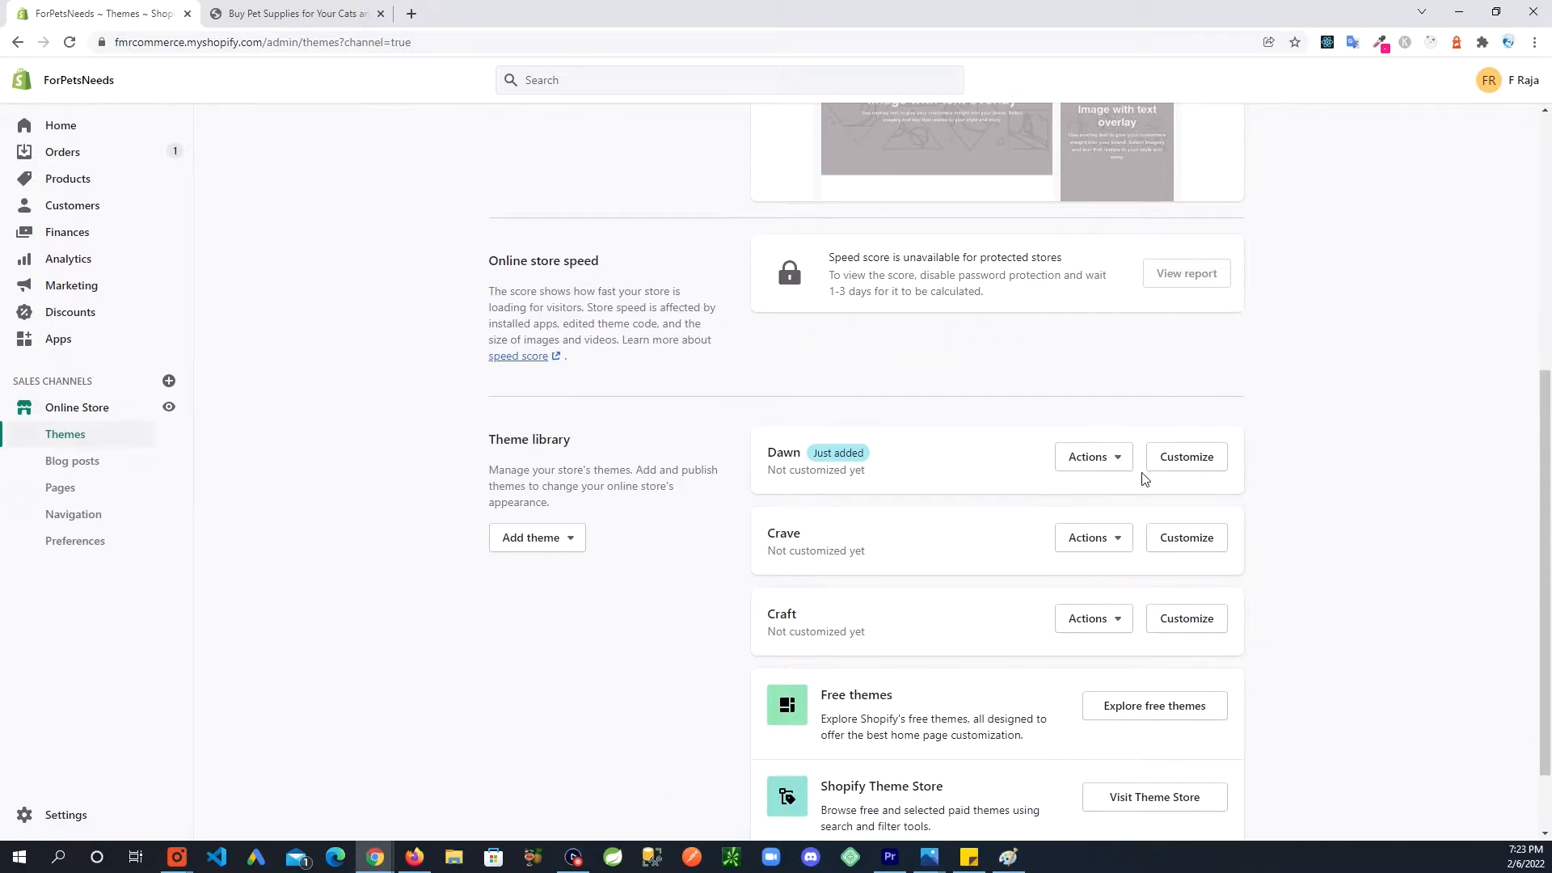
left_click(1117, 467)
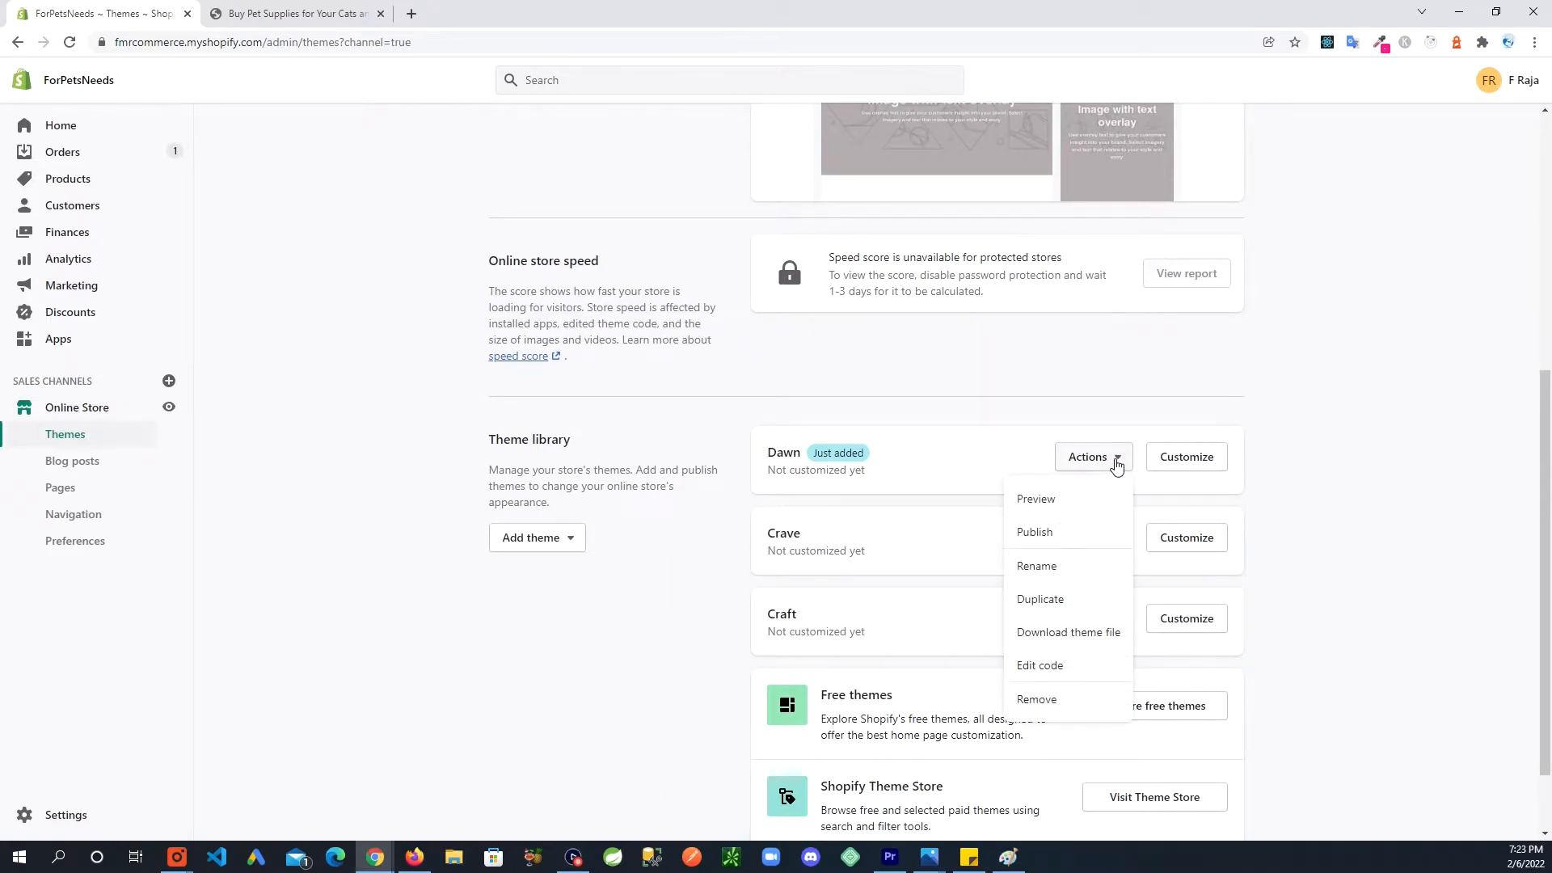
left_click(1043, 505)
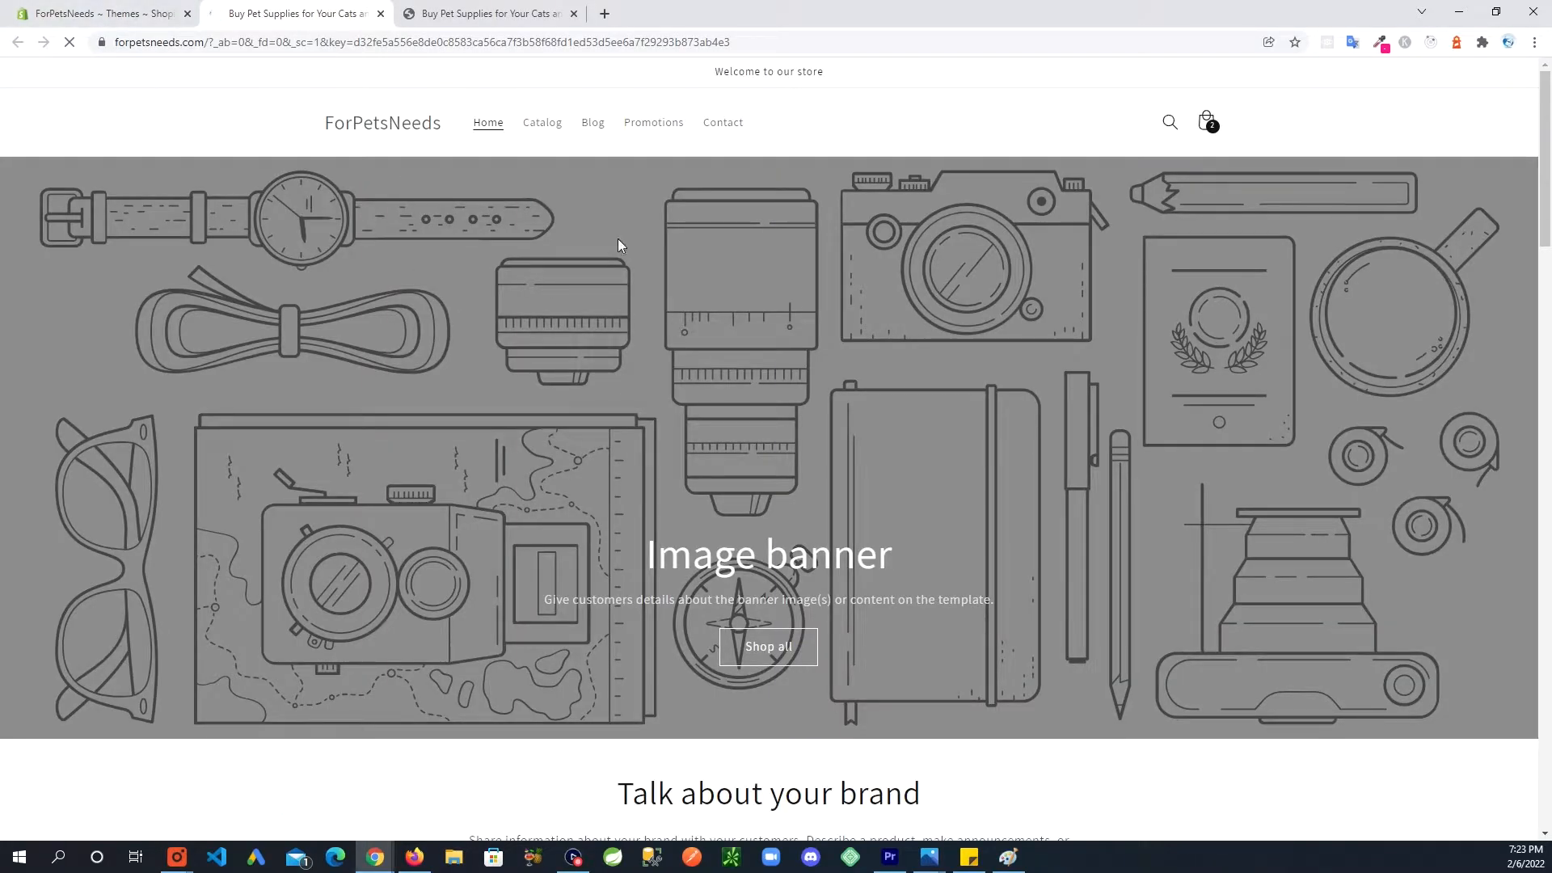
scroll(1080, 482, "down", 2)
scroll(718, 563, "up", 1)
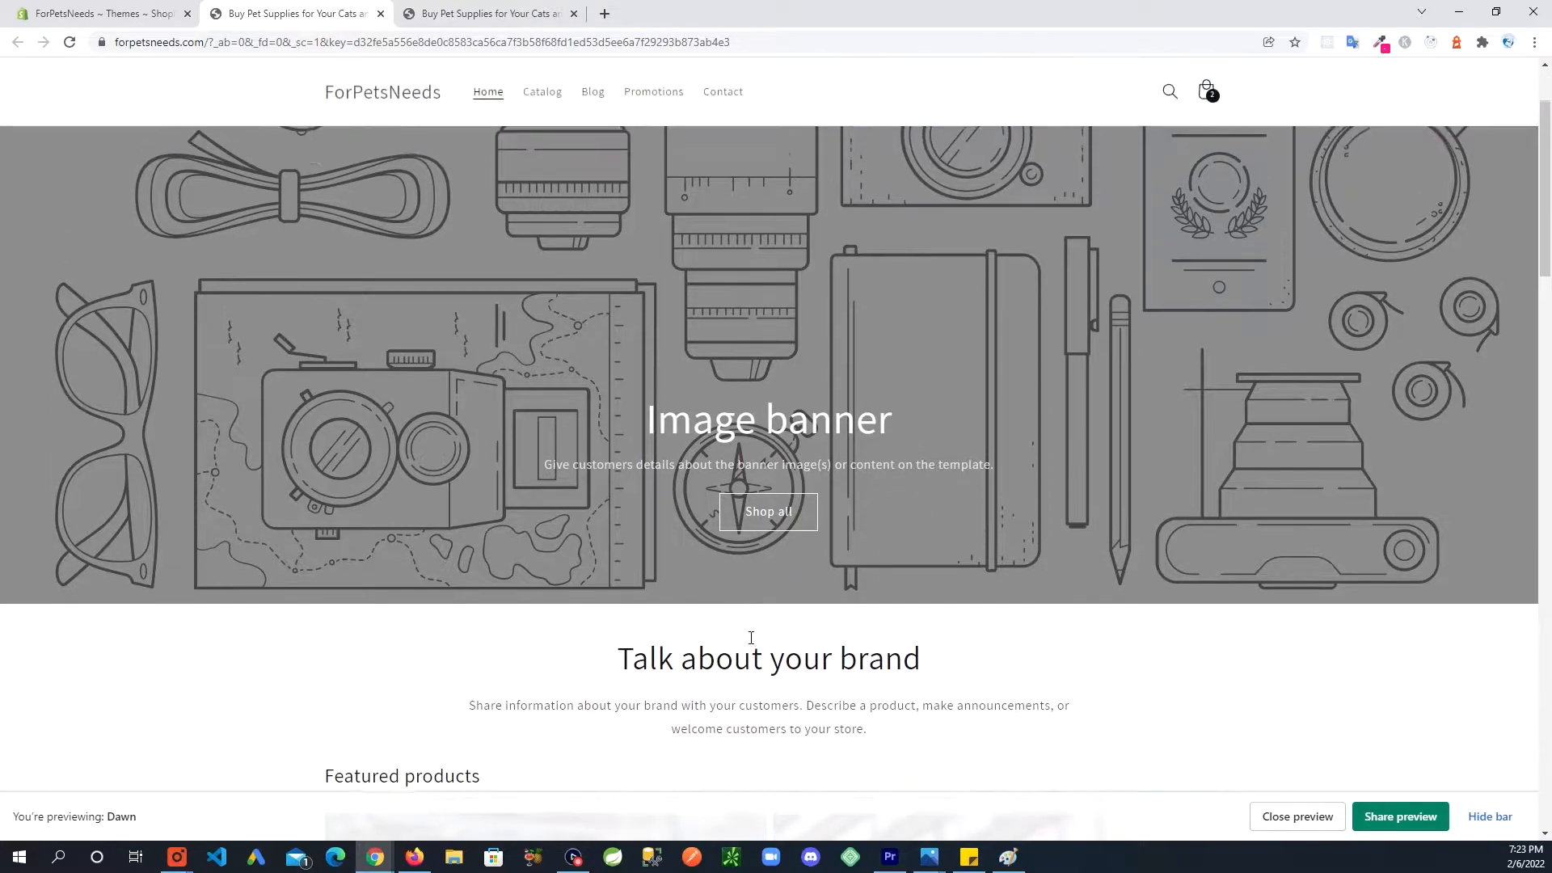
scroll(718, 563, "down", 2)
Return to the Themes page and preview the Craft theme from the library.
left_click(97, 14)
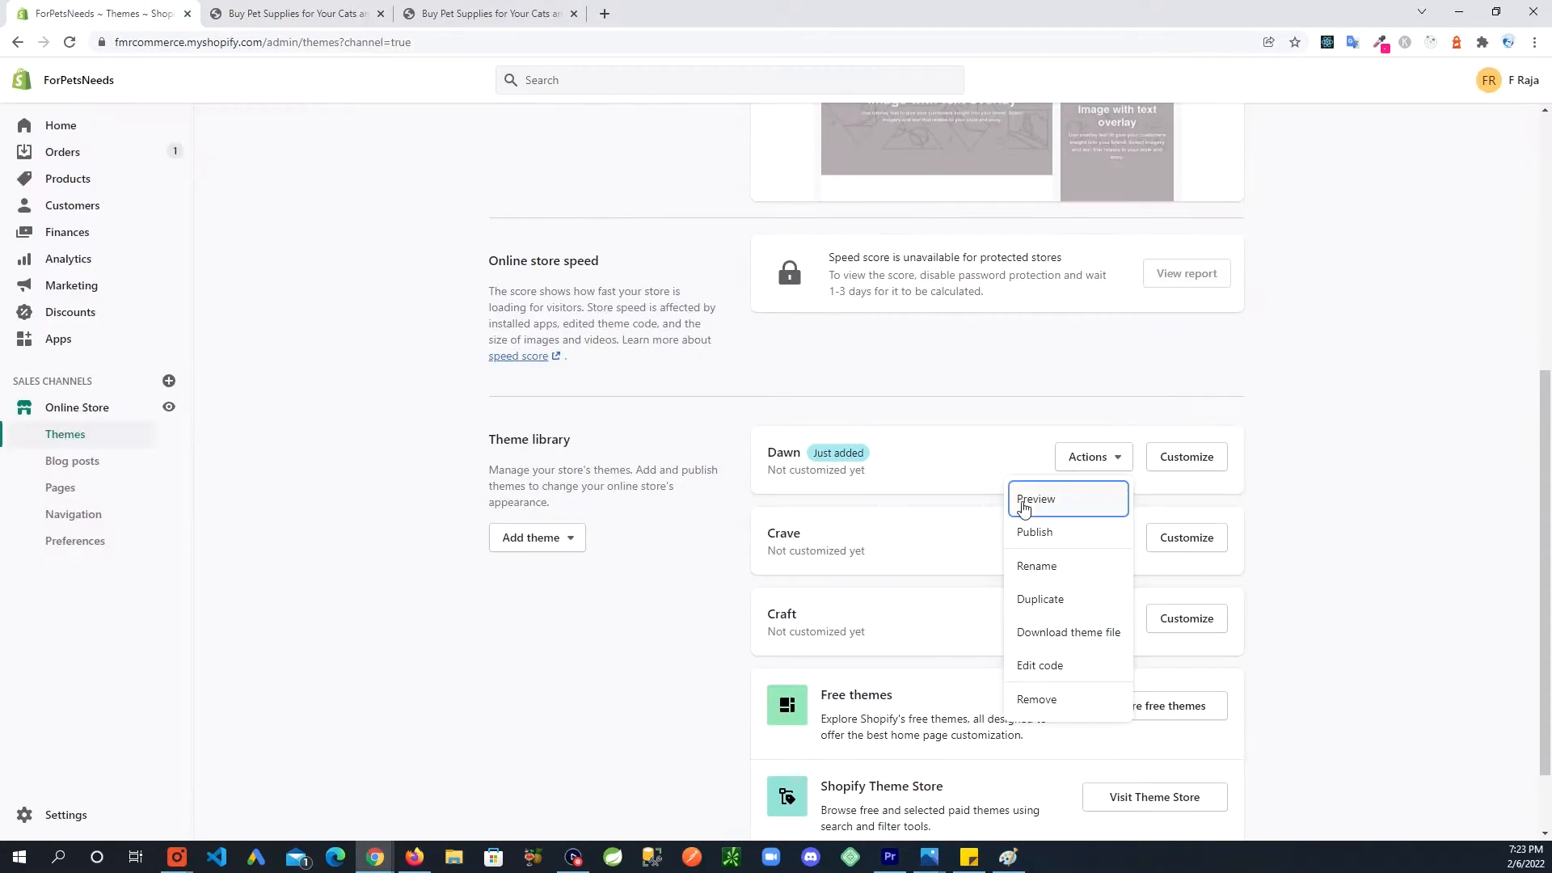
left_click(1313, 569)
scroll(1317, 561, "down", 1)
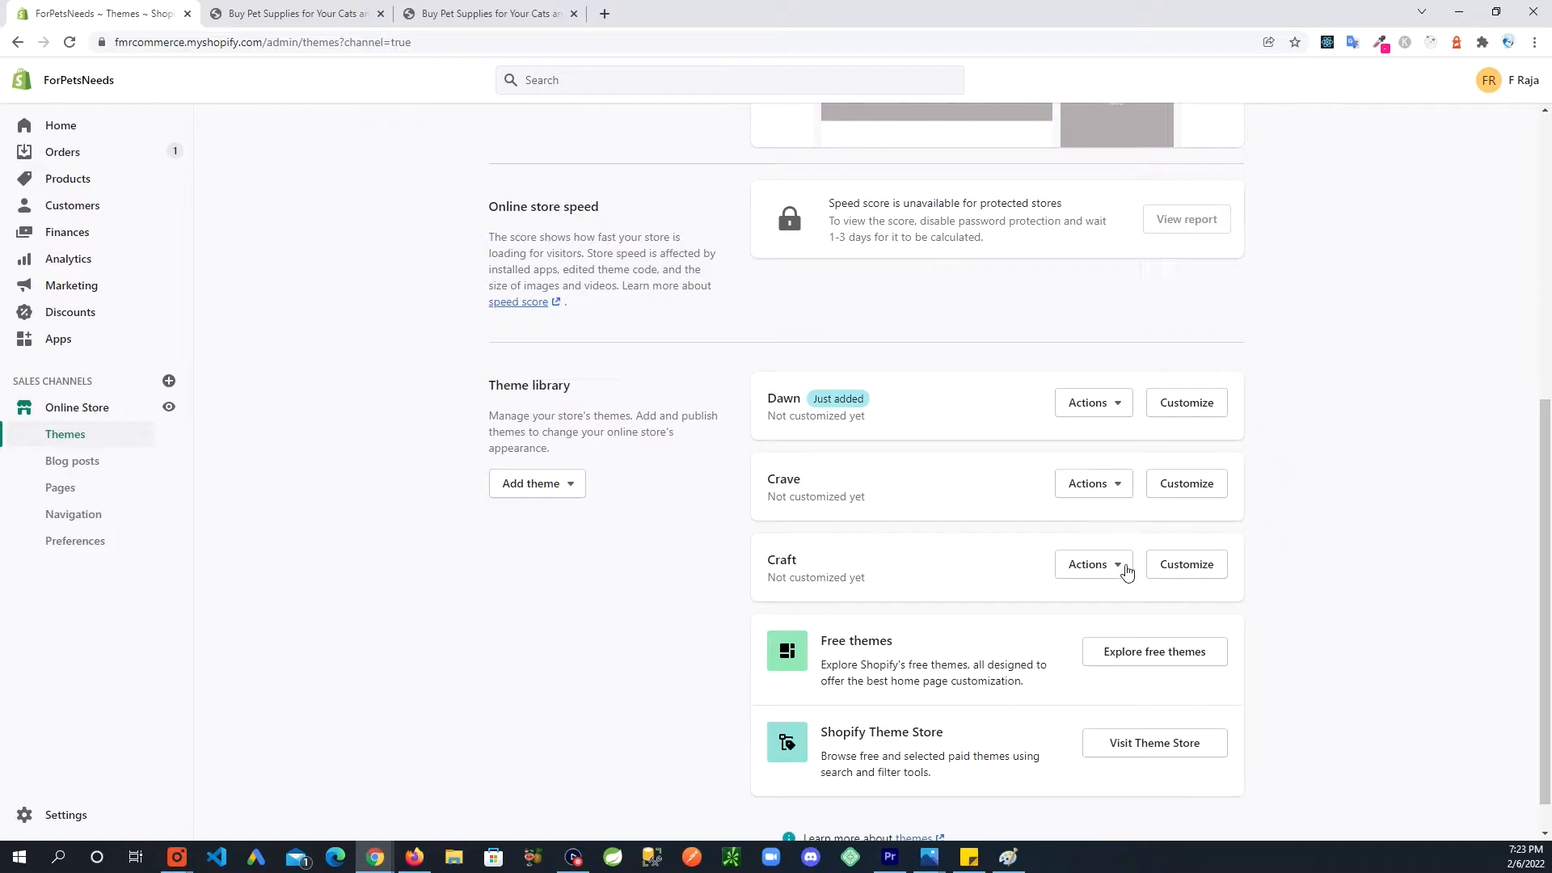
left_click(1106, 569)
left_click(1069, 293)
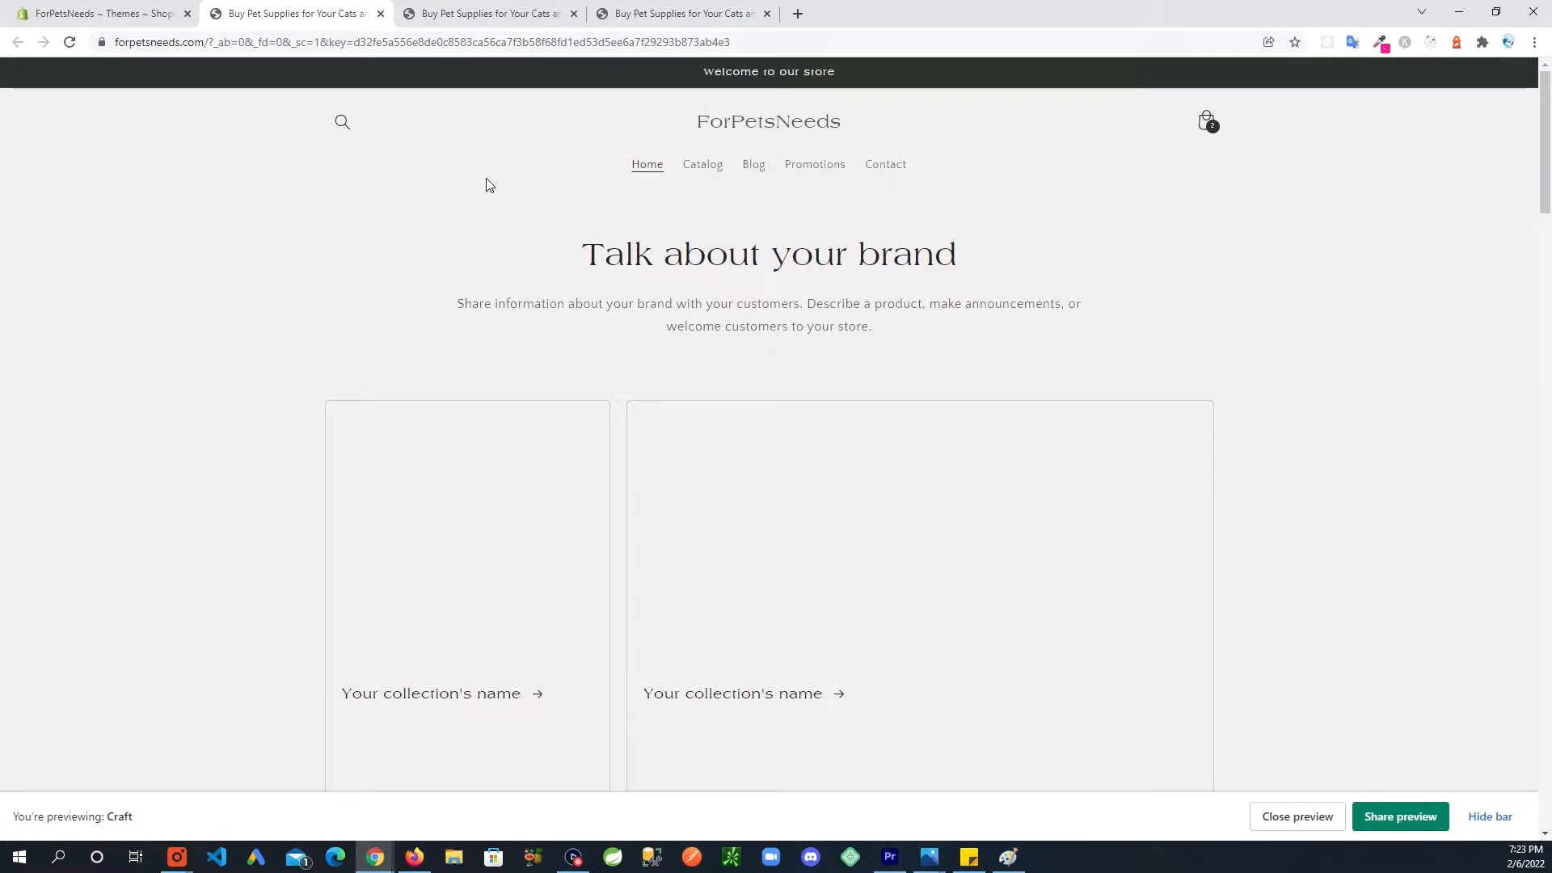
Compare the open Craft, Dawn and Debut previews and examine the home page sections of Debut.
left_click(440, 18)
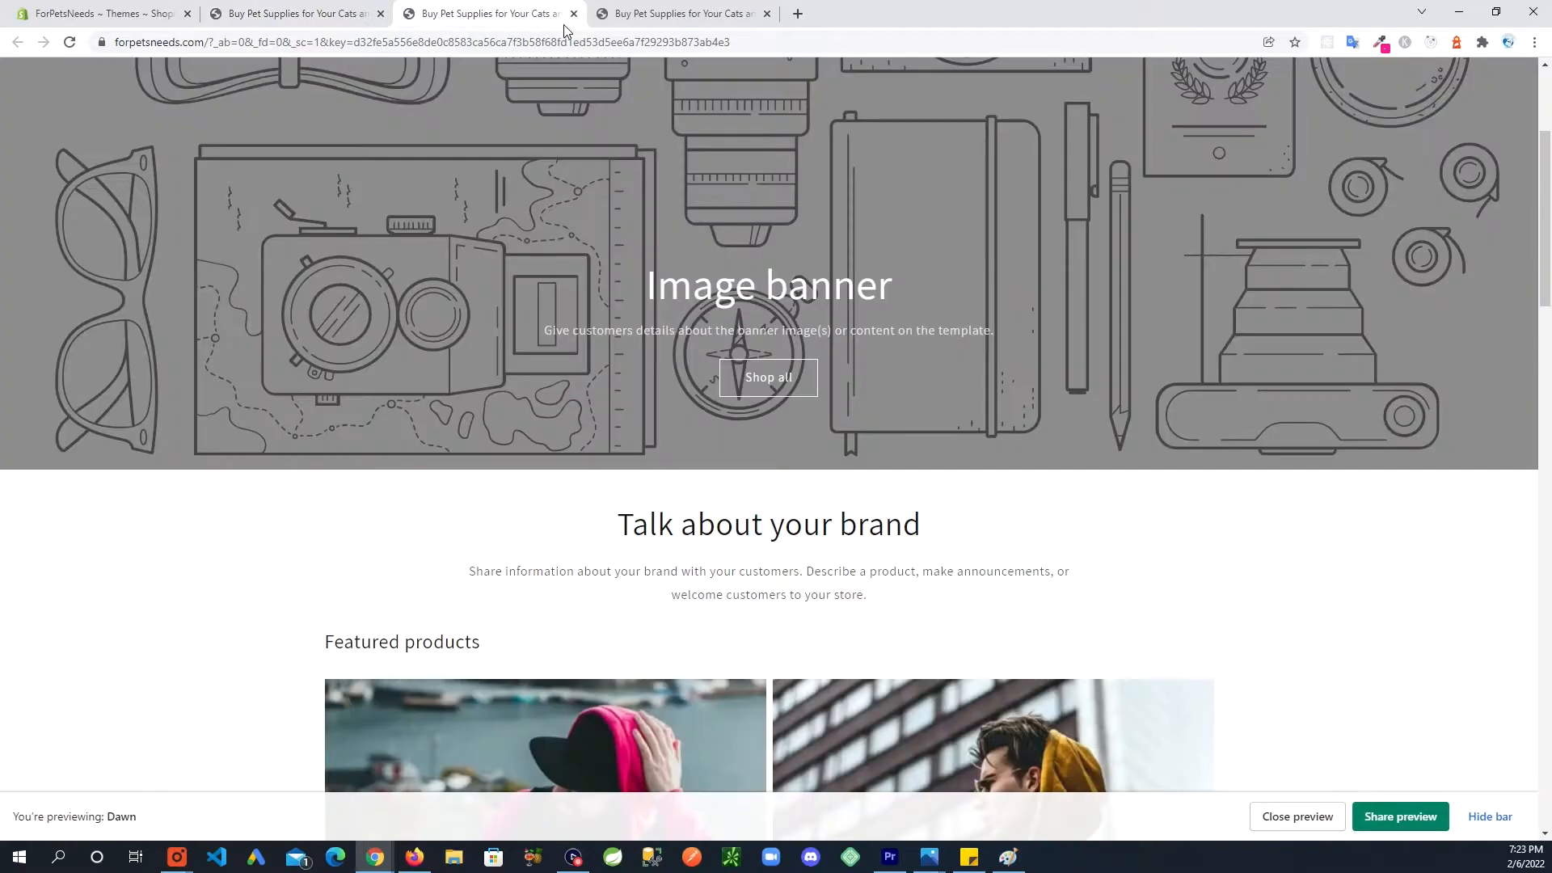
left_click(616, 24)
left_click(532, 18)
left_click(343, 13)
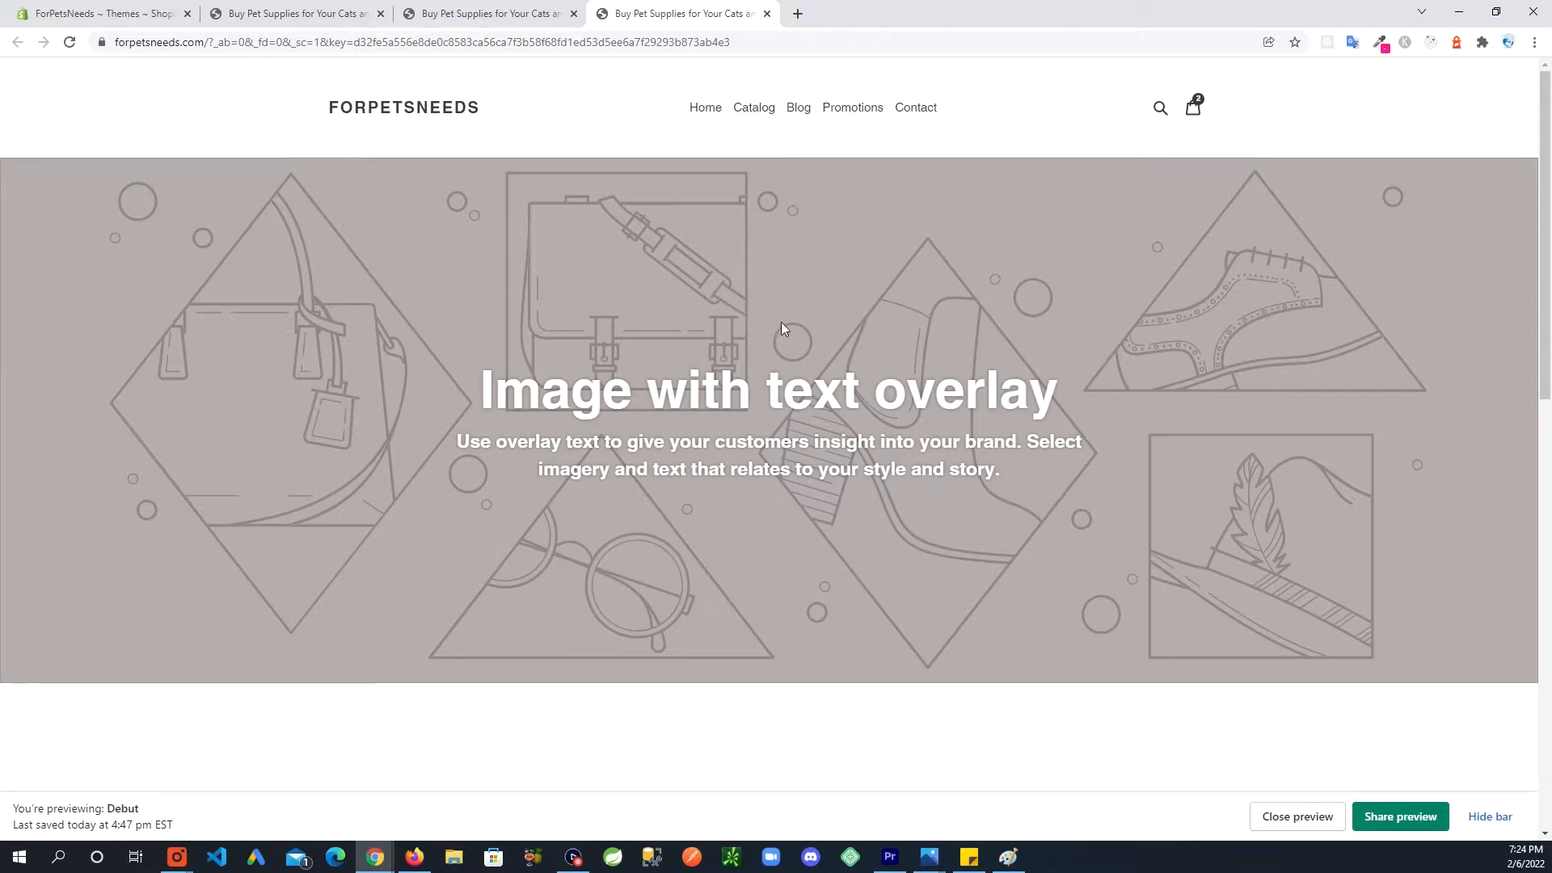
scroll(702, 370, "down", 1)
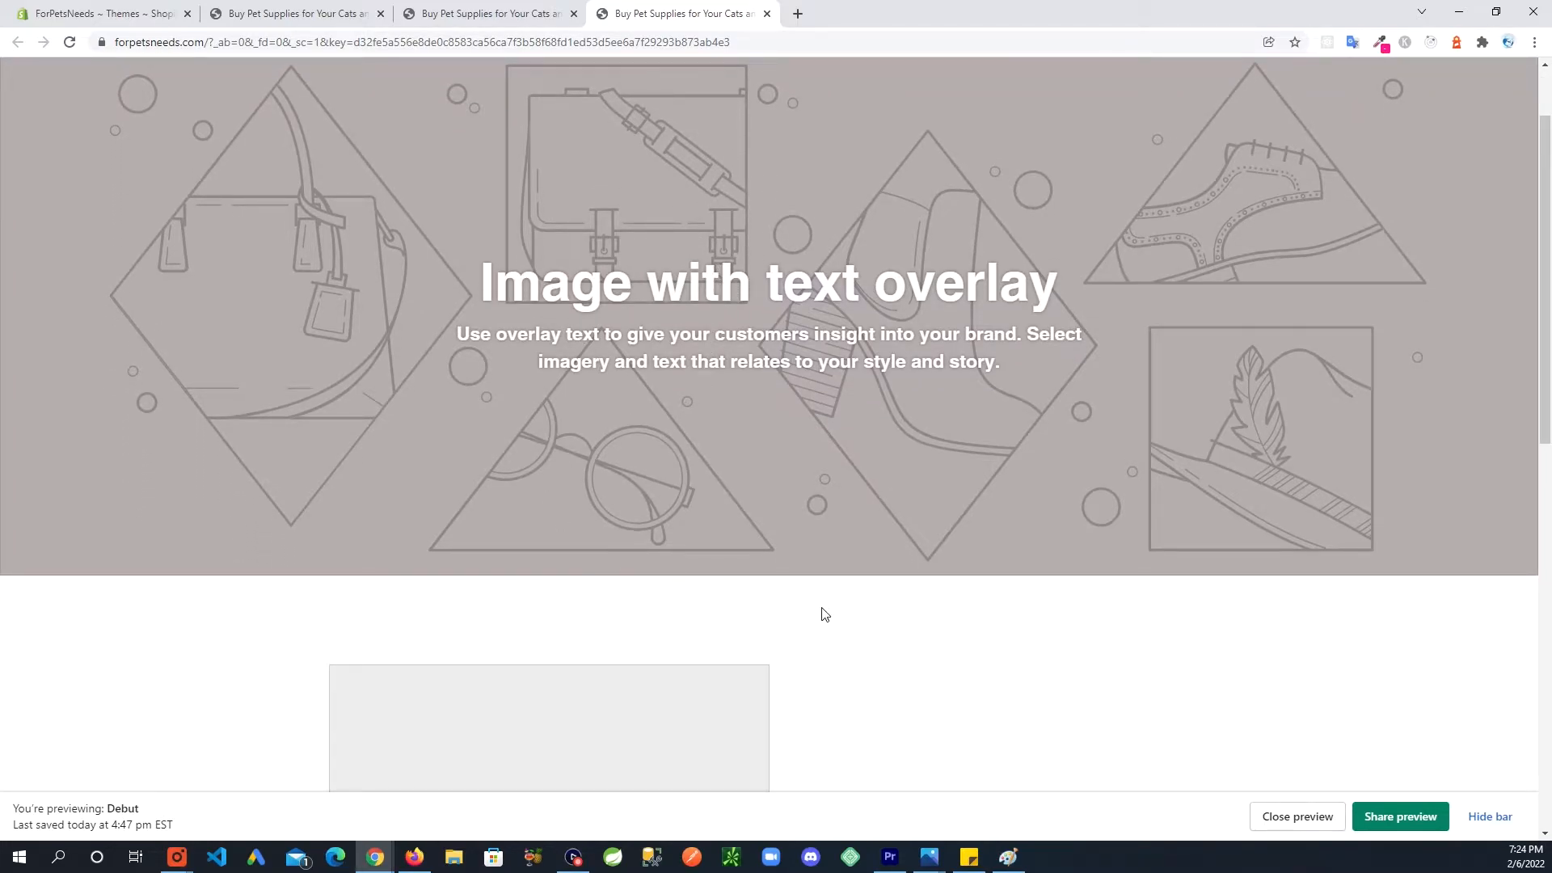
scroll(824, 614, "down", 1)
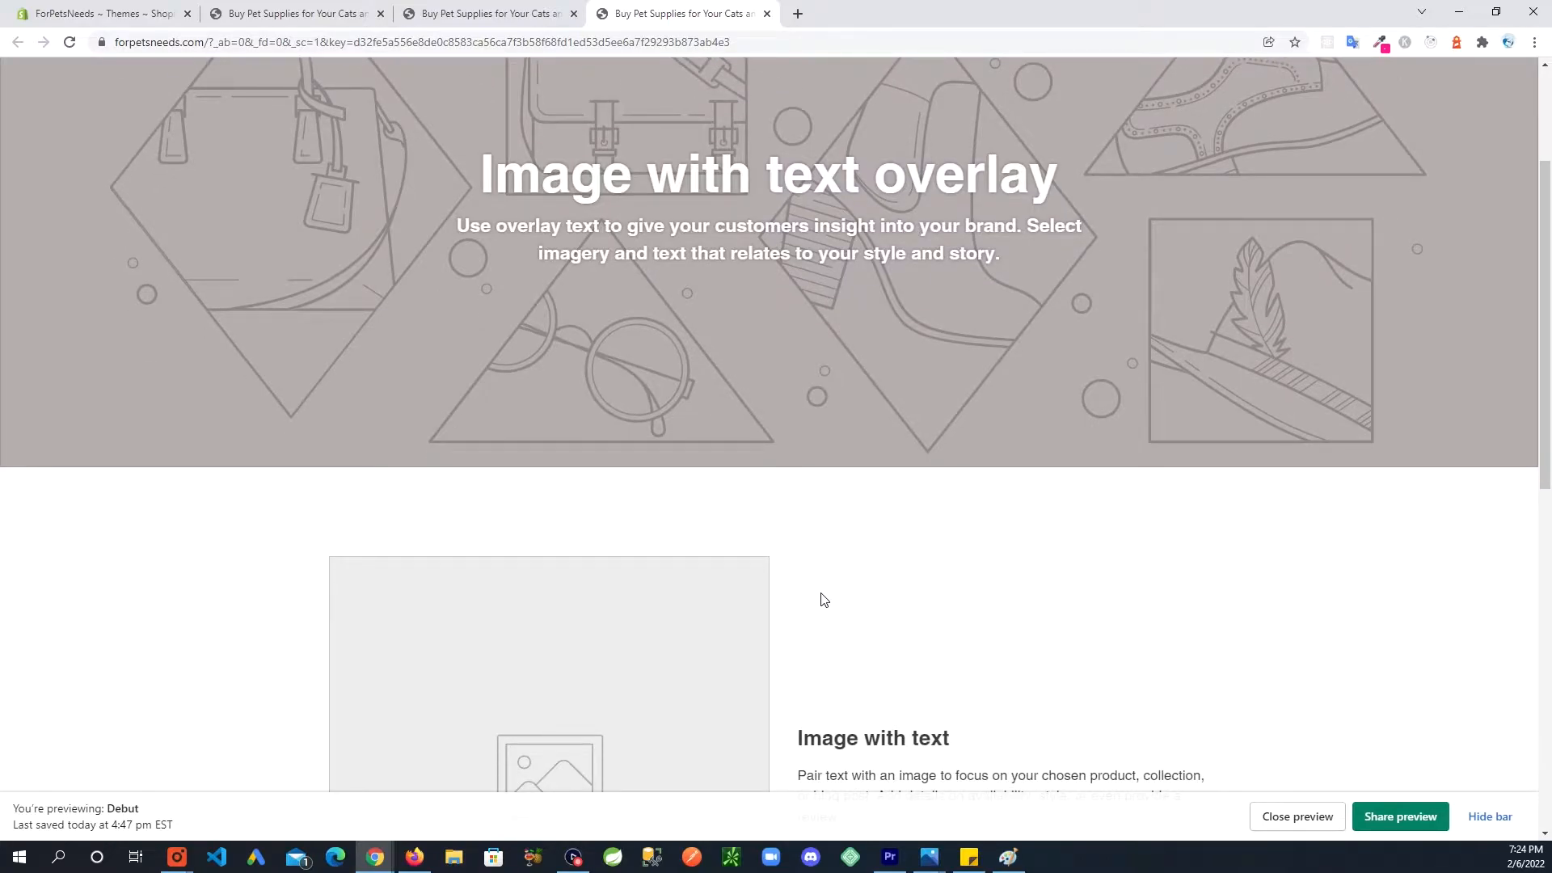
Examine the image banner, image-with-text and testimonial sections of the Debut home page preview.
scroll(824, 600, "down", 2)
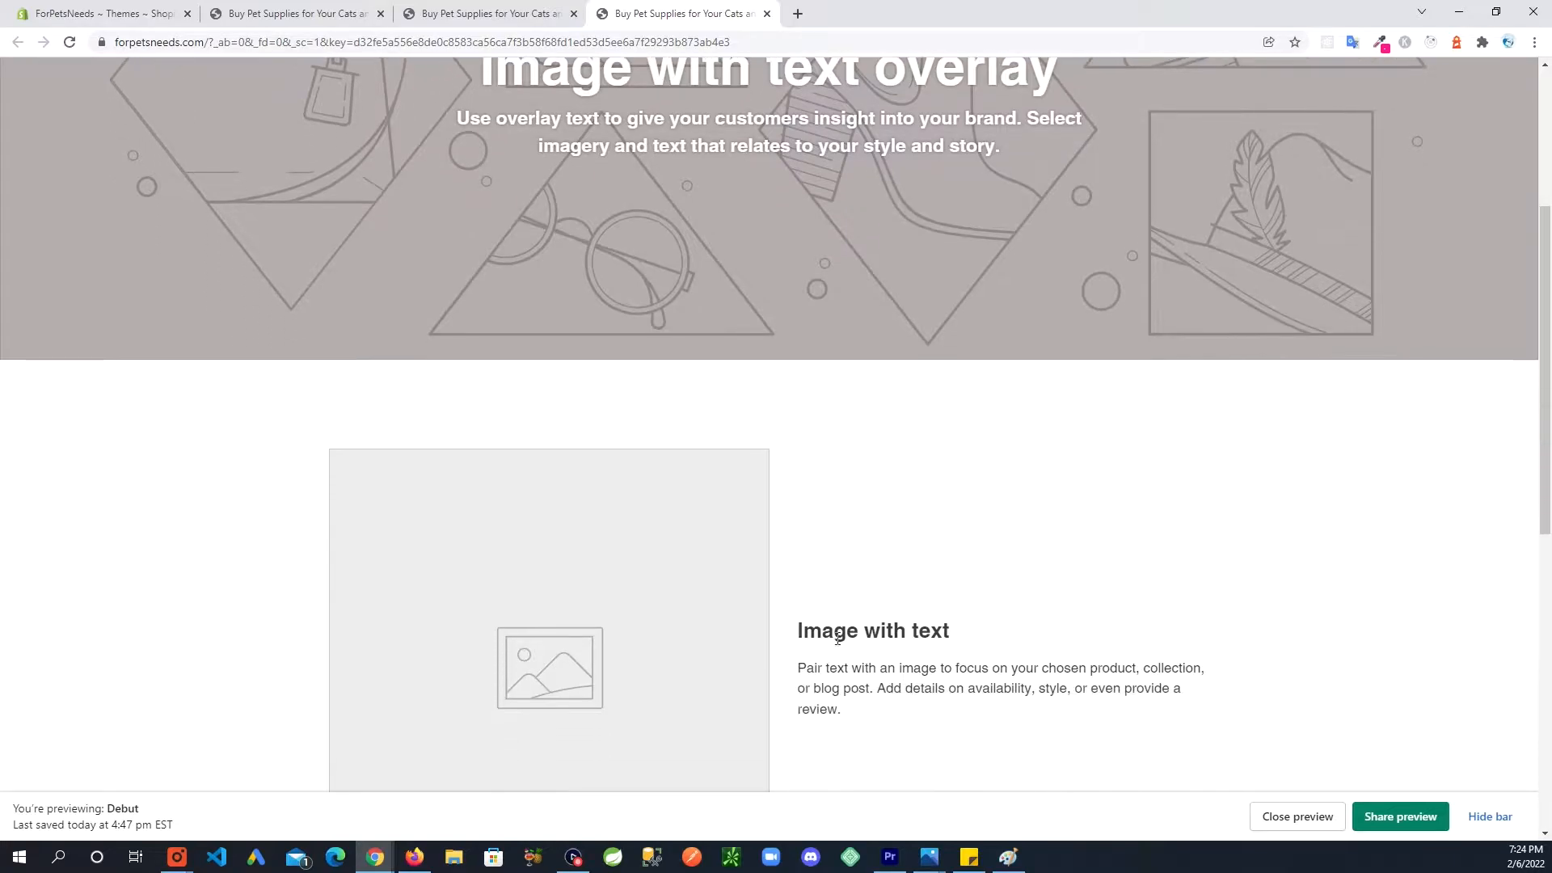
scroll(930, 525, "down", 2)
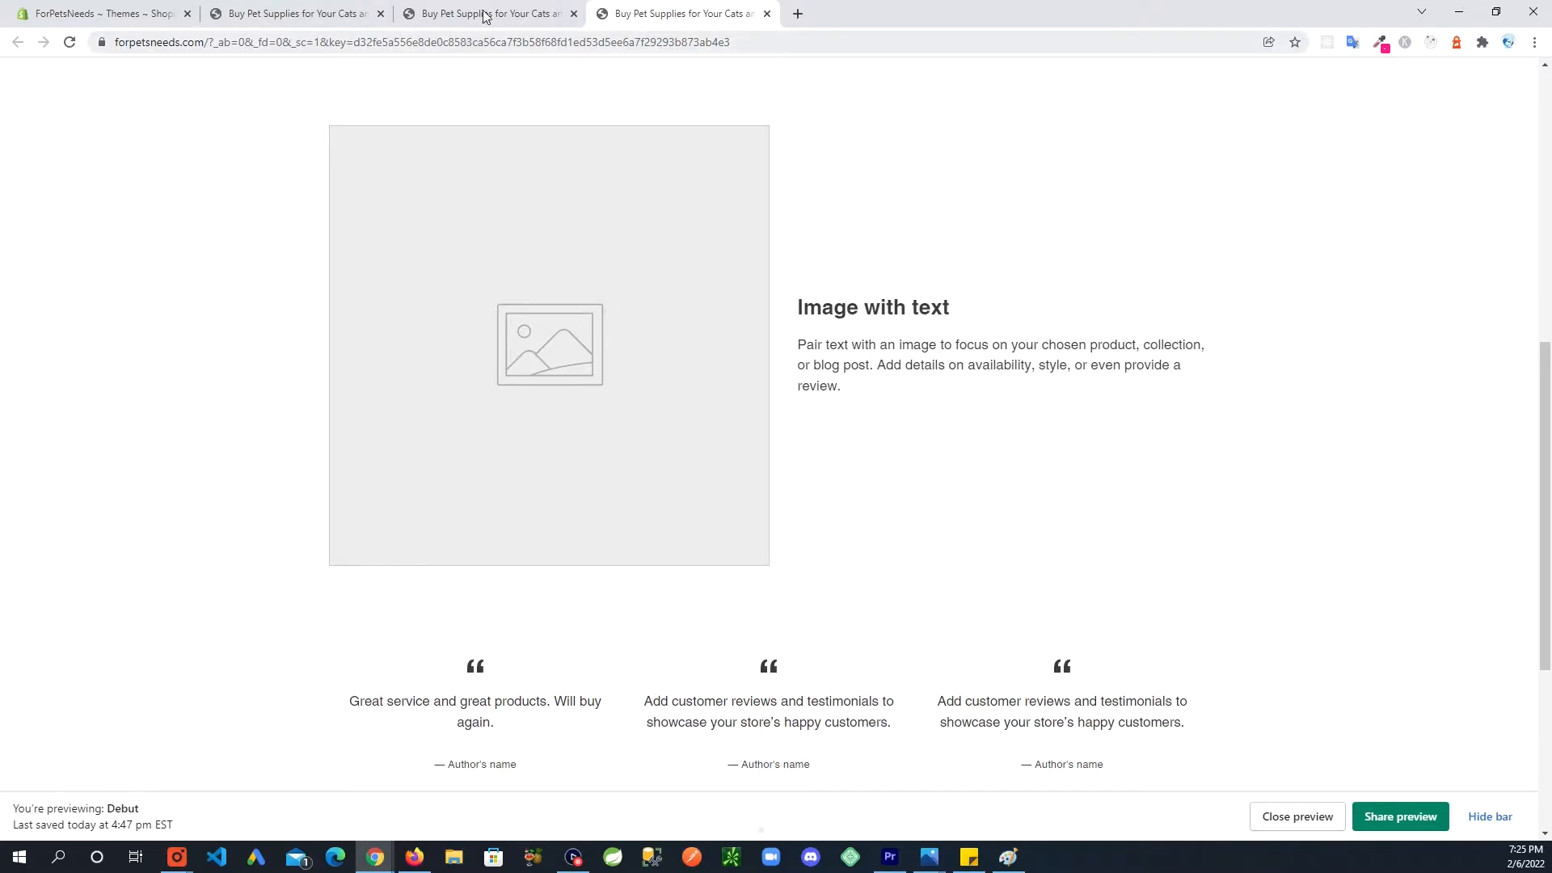
scroll(900, 434, "up", 6)
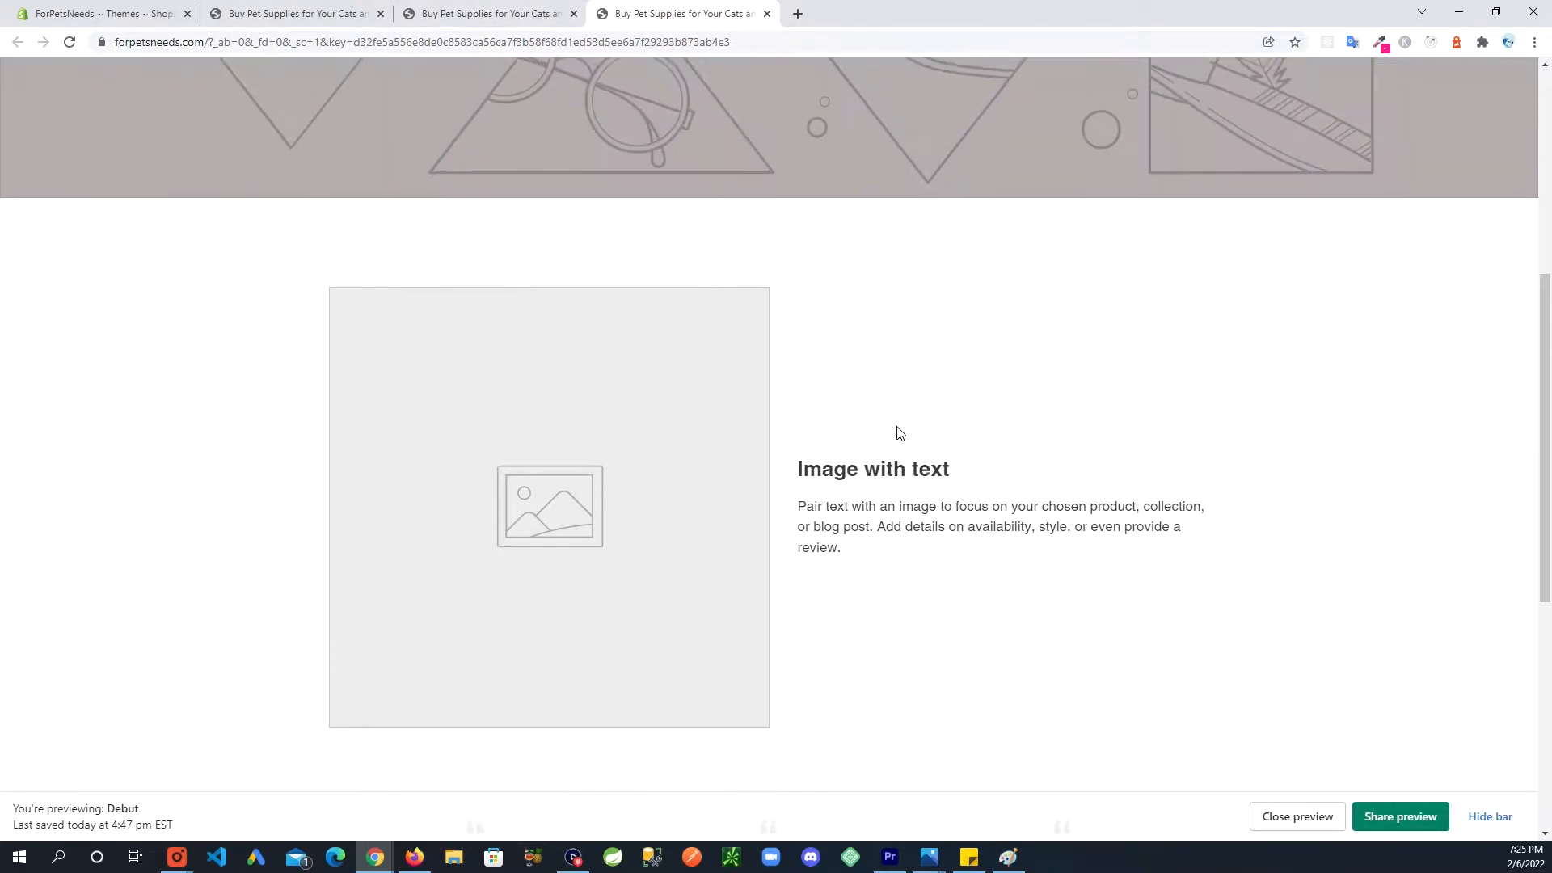
scroll(913, 518, "up", 1)
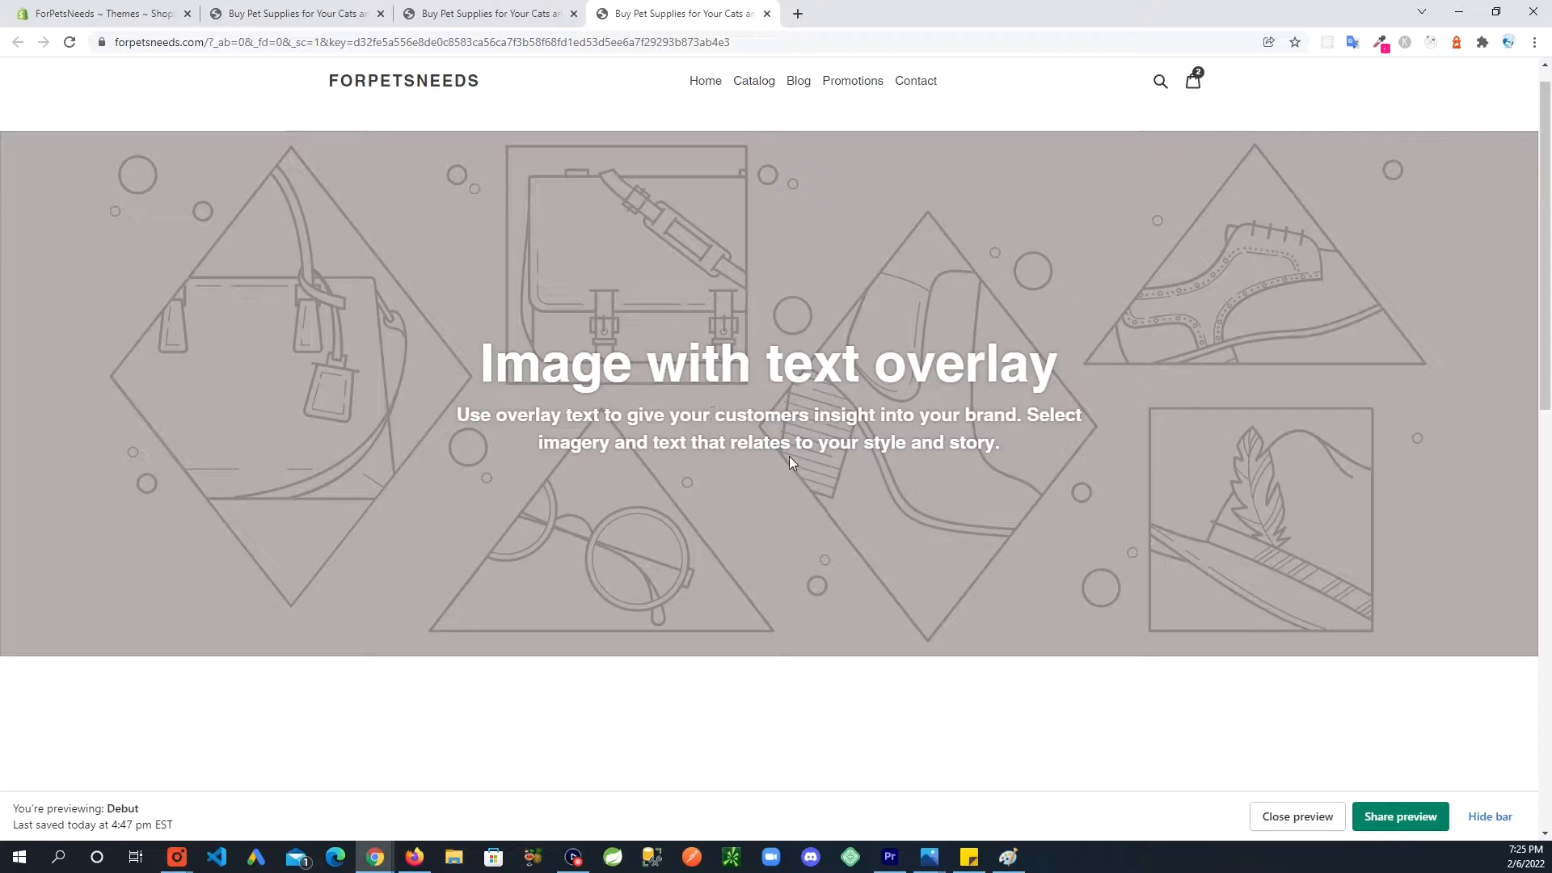
scroll(792, 454, "down", 3)
scroll(803, 531, "down", 3)
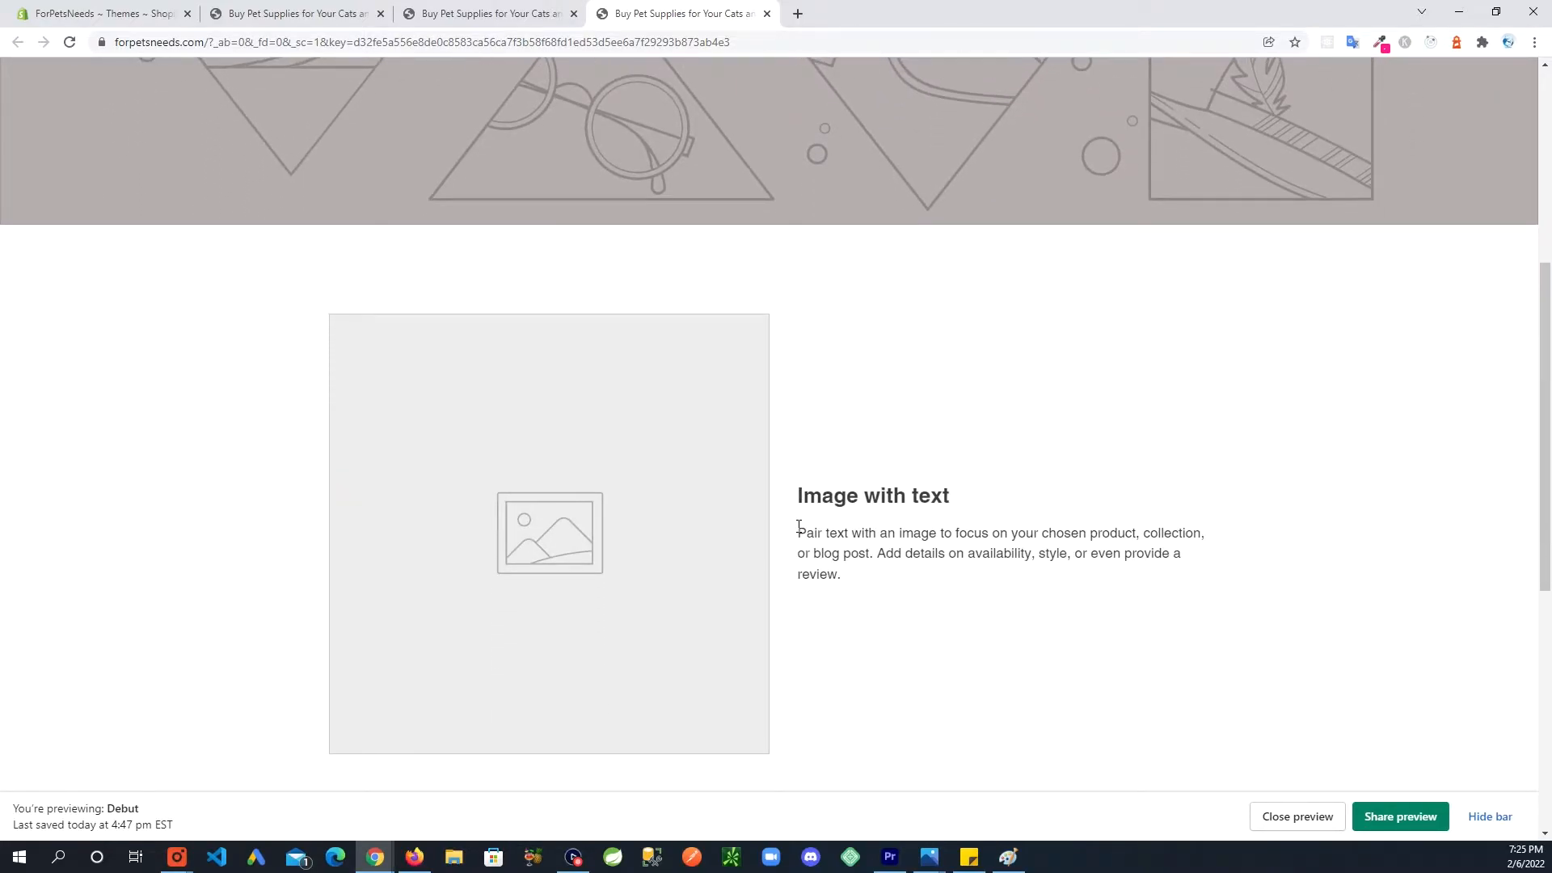
scroll(799, 526, "up", 6)
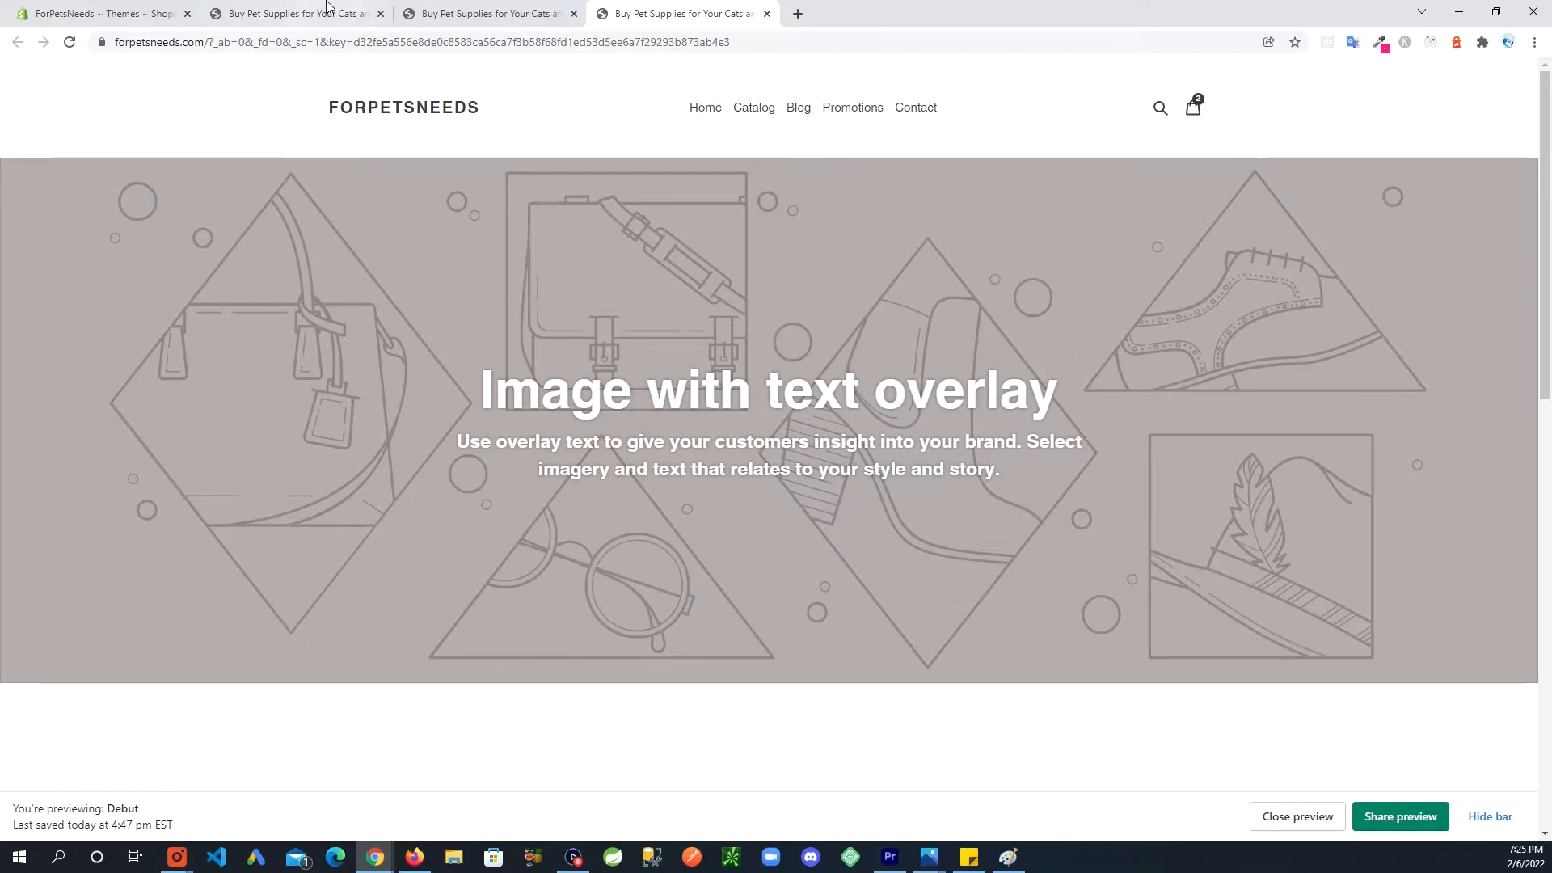
Return to the Themes page and open the current Debut theme in the theme editor.
left_click(272, 21)
key("ctrl+shift+Tab")
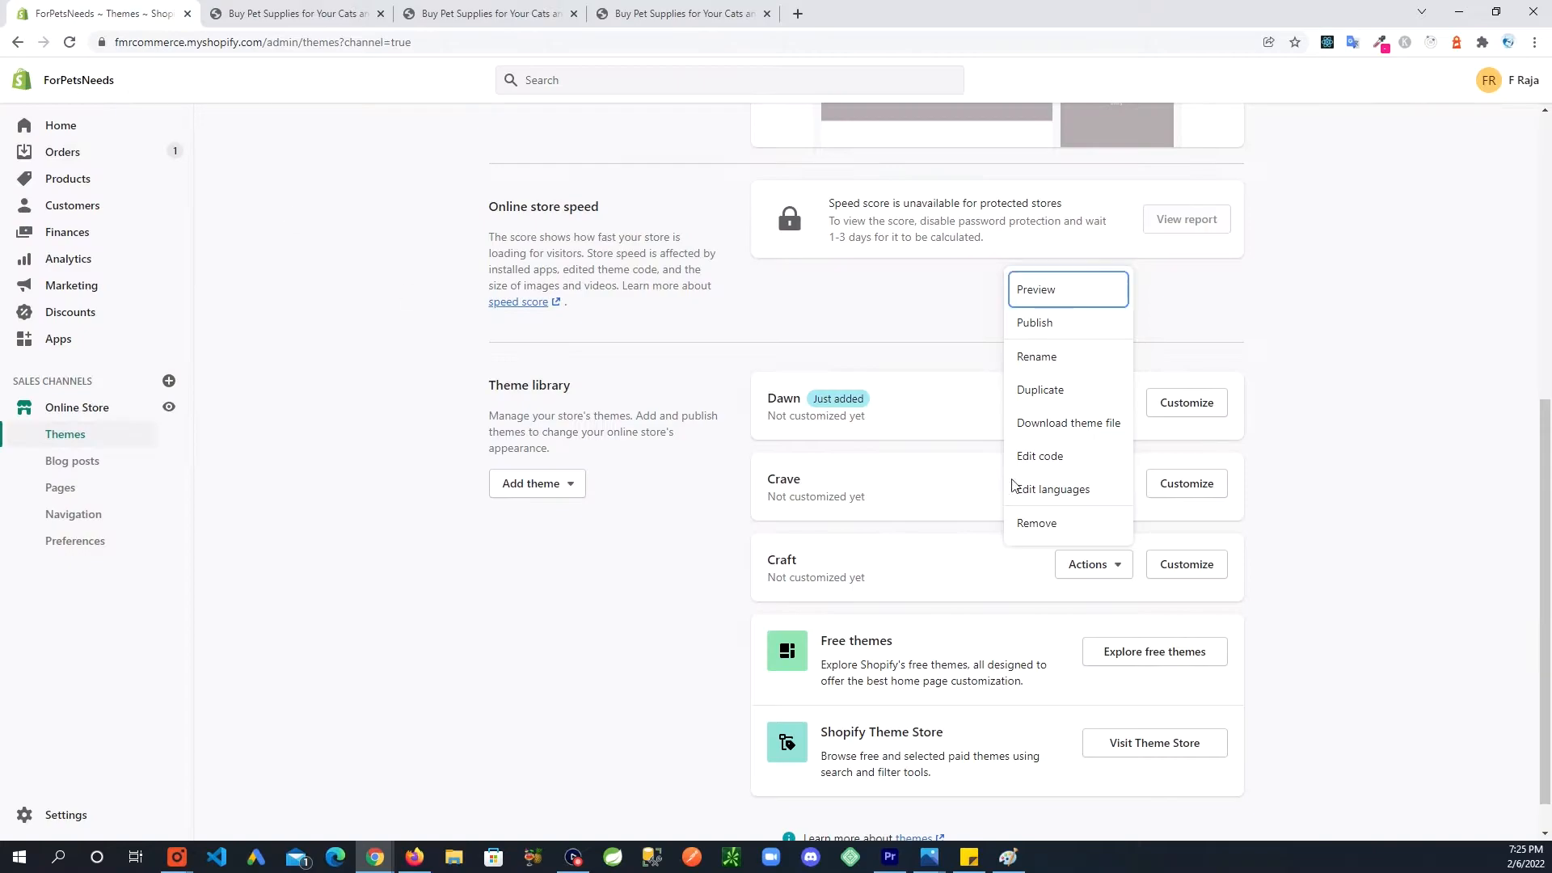
scroll(1036, 482, "up", 5)
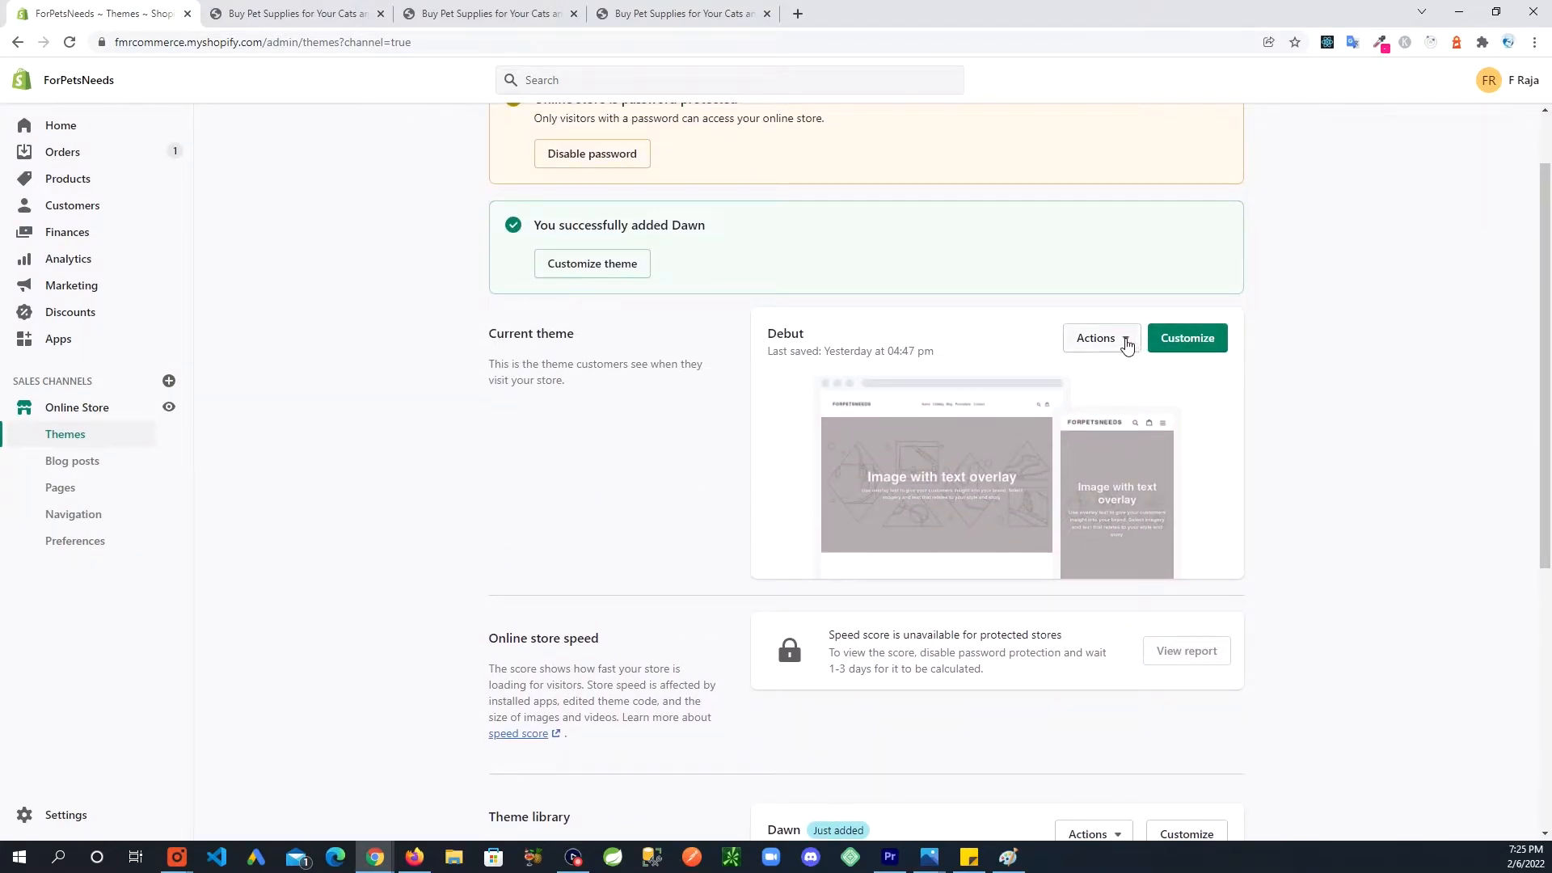
left_click(1127, 344)
left_click(1249, 348)
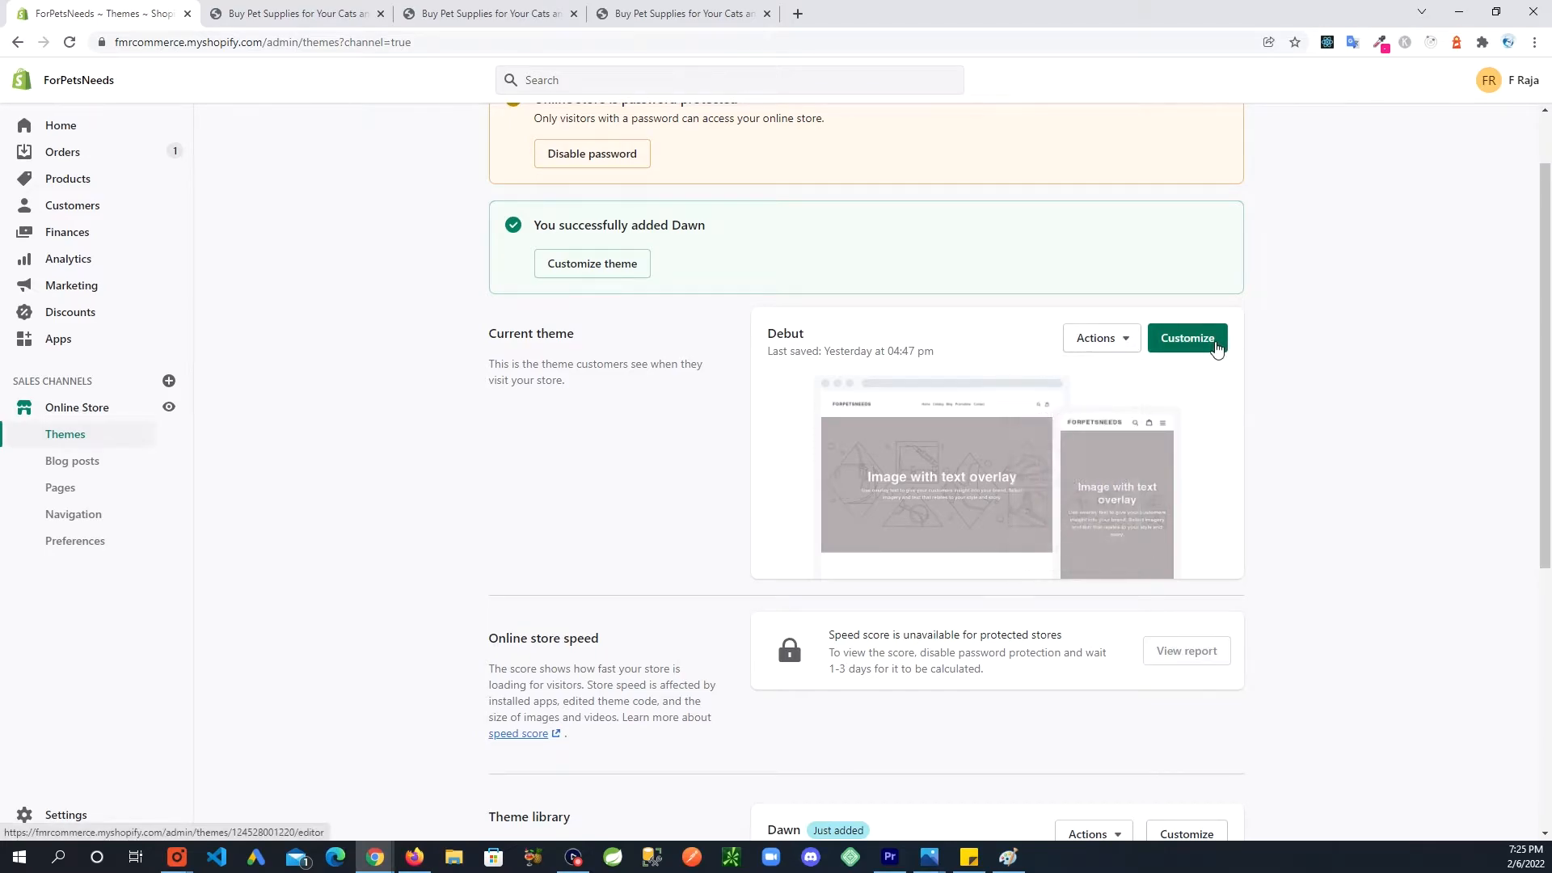
left_click(1213, 343)
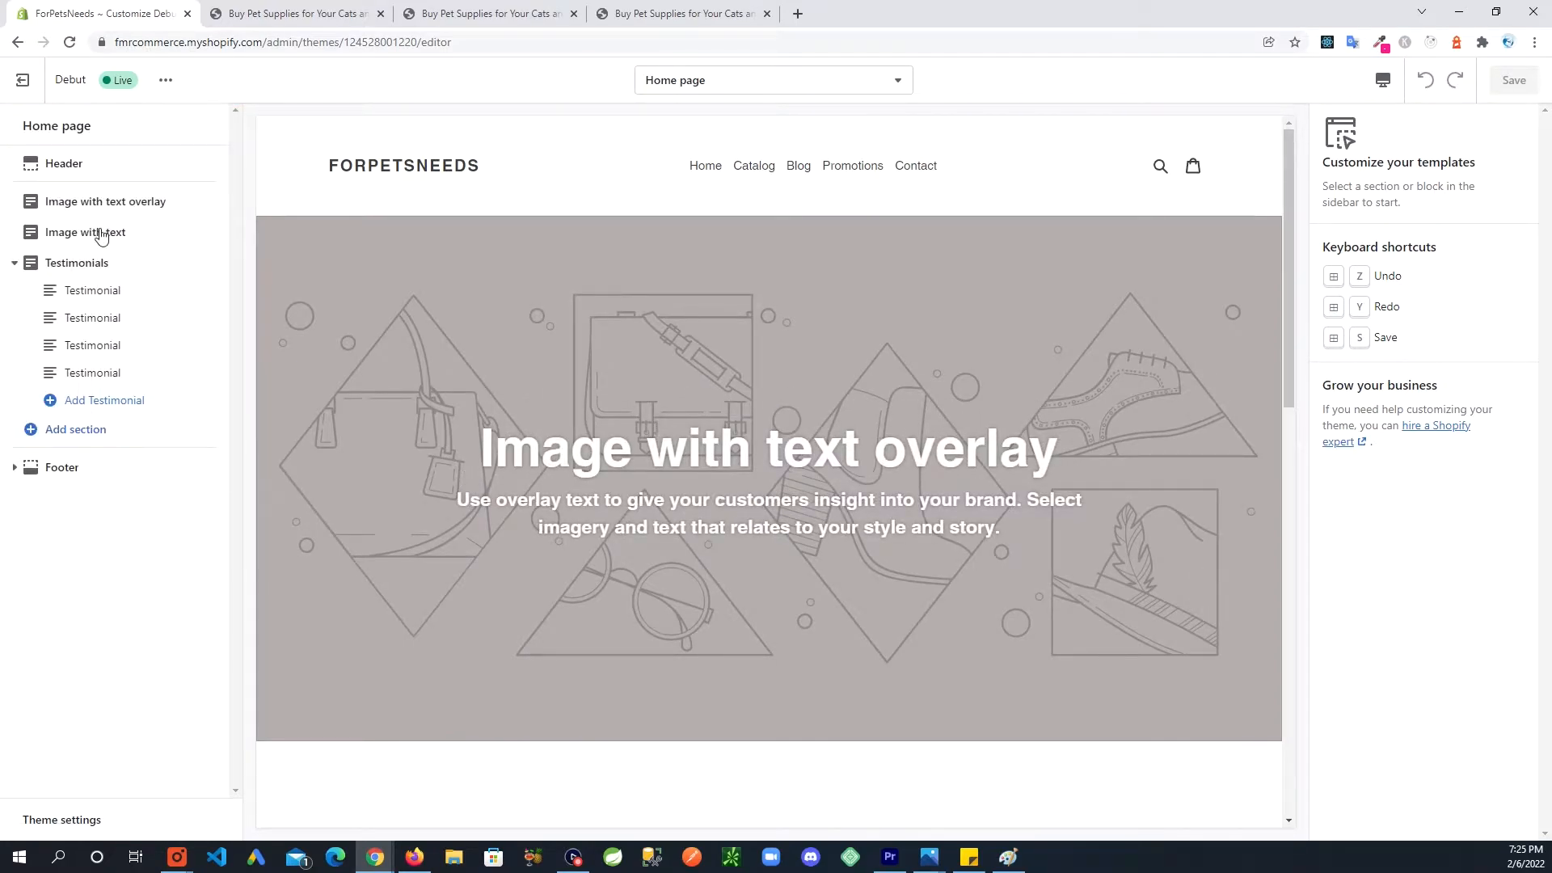
mouse_move(1291, 186)
left_mouse_down()
mouse_move(1287, 290)
mouse_move(1289, 173)
left_mouse_up()
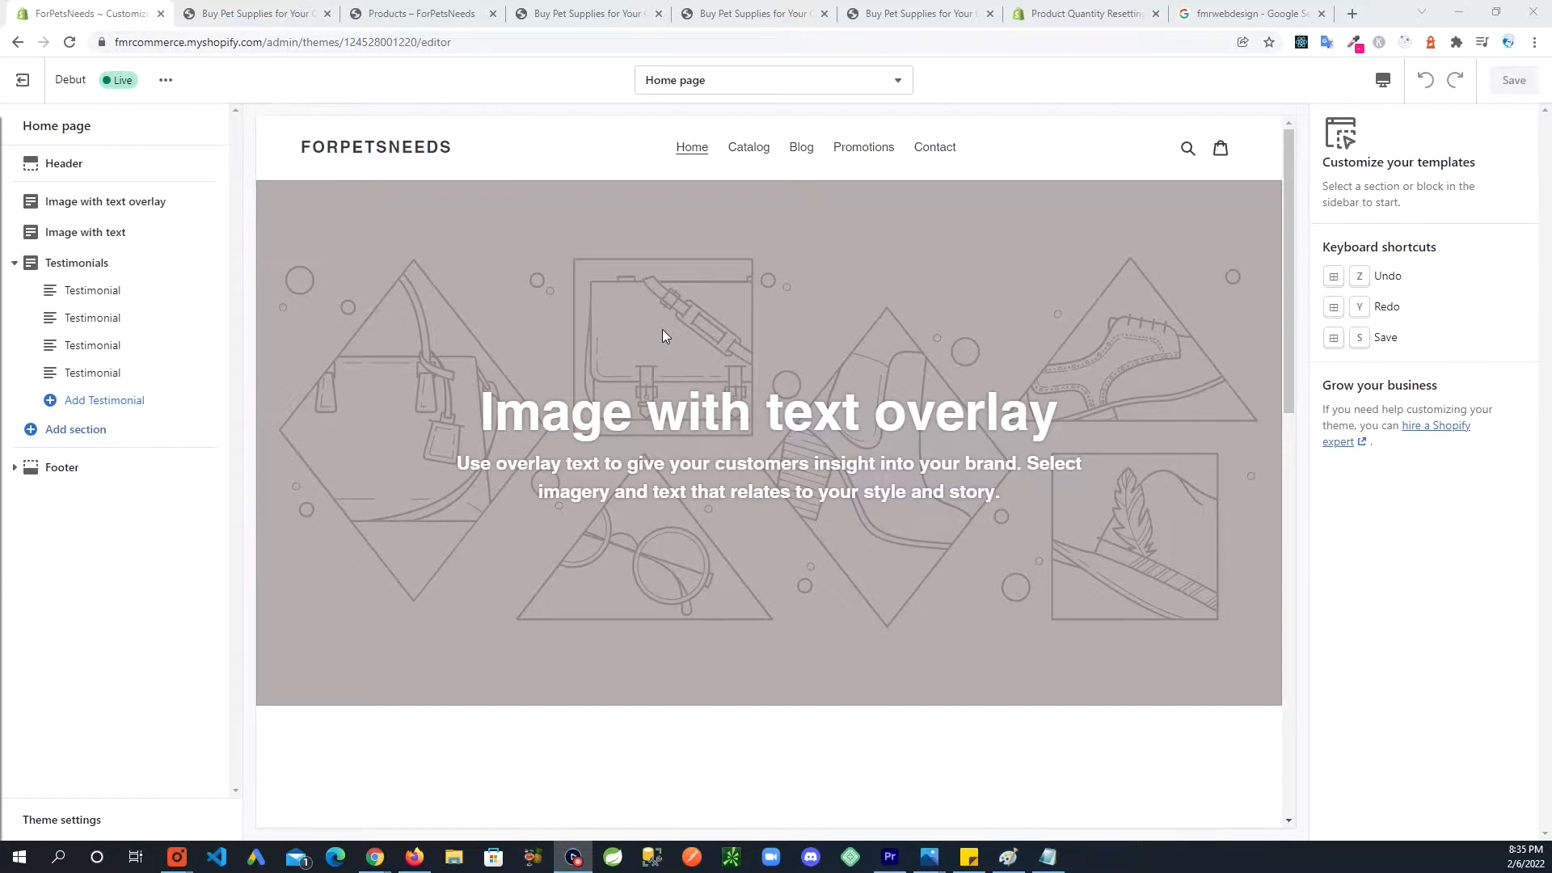
Show the Cute Dog Bowls product page from the Catalog in the Debut editor and glance at the open Debut store preview.
left_click(744, 156)
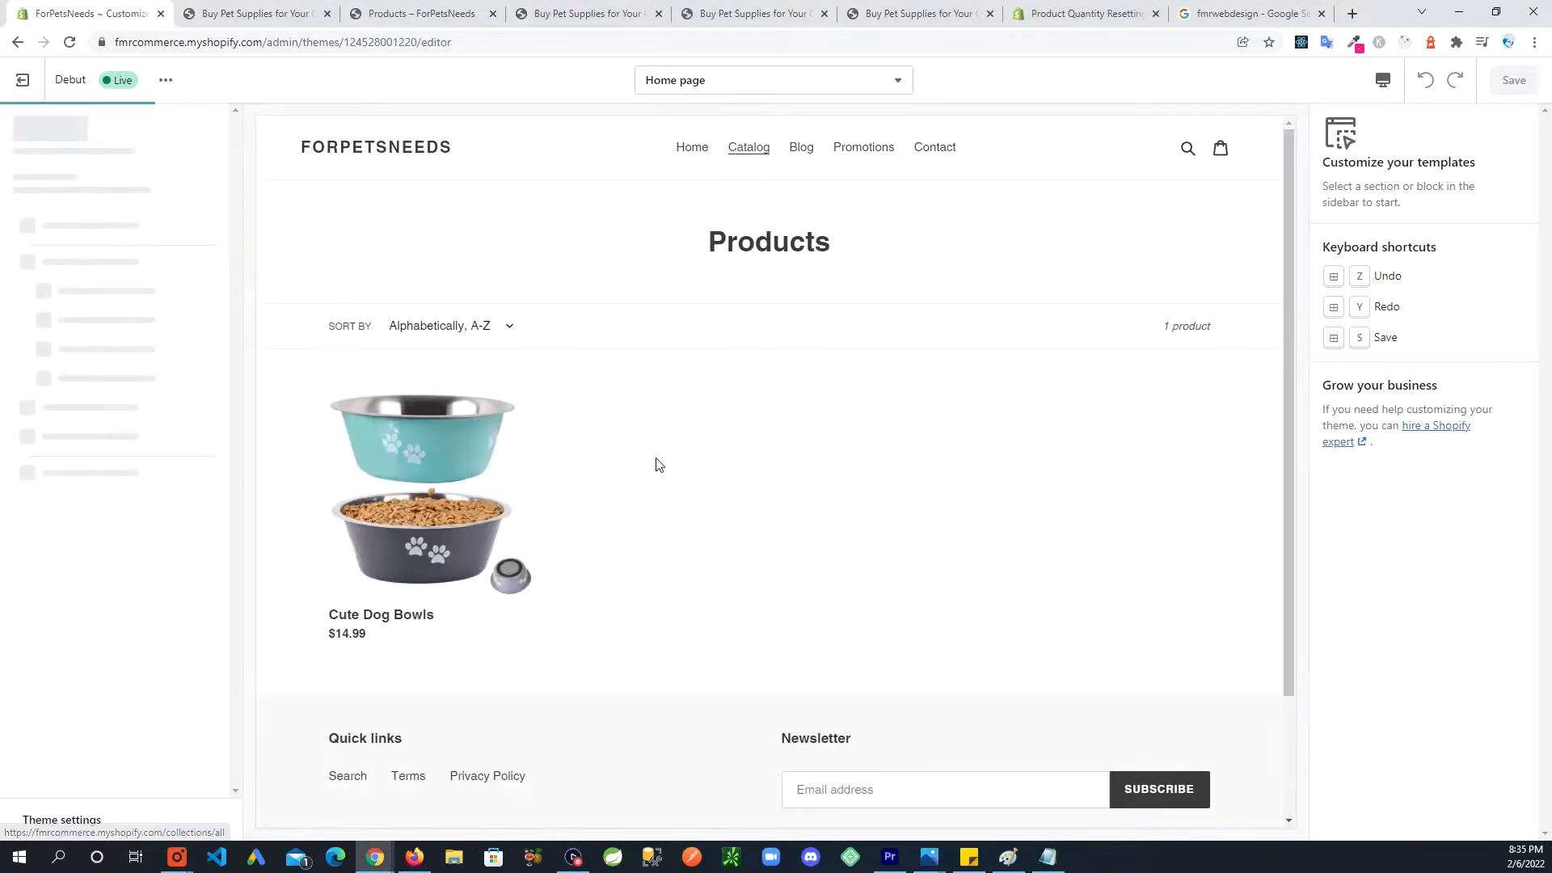
left_click(411, 469)
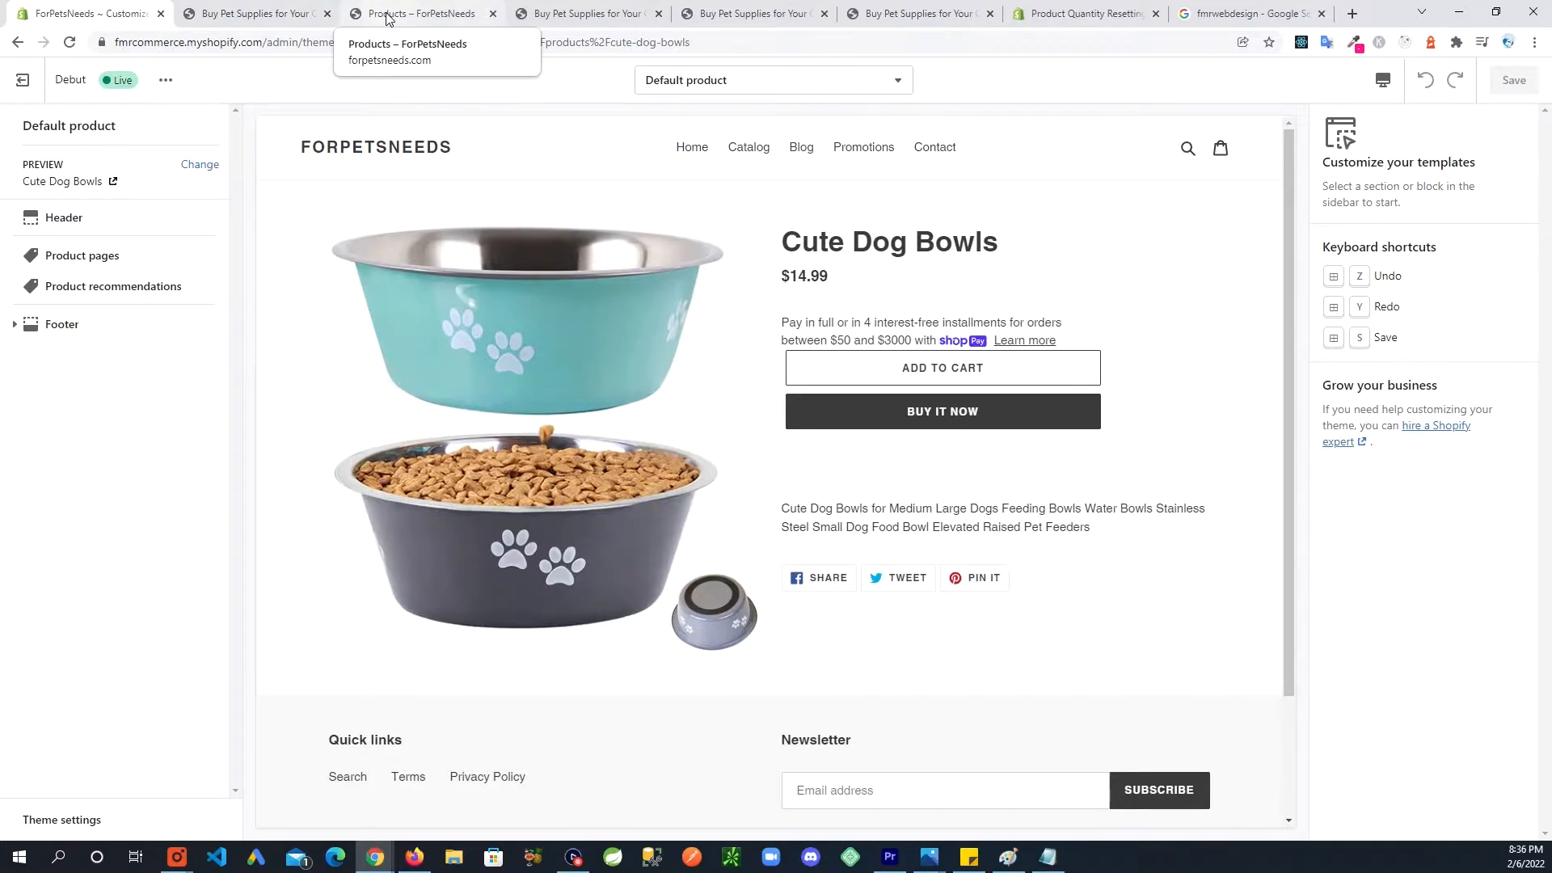
left_click(236, 19)
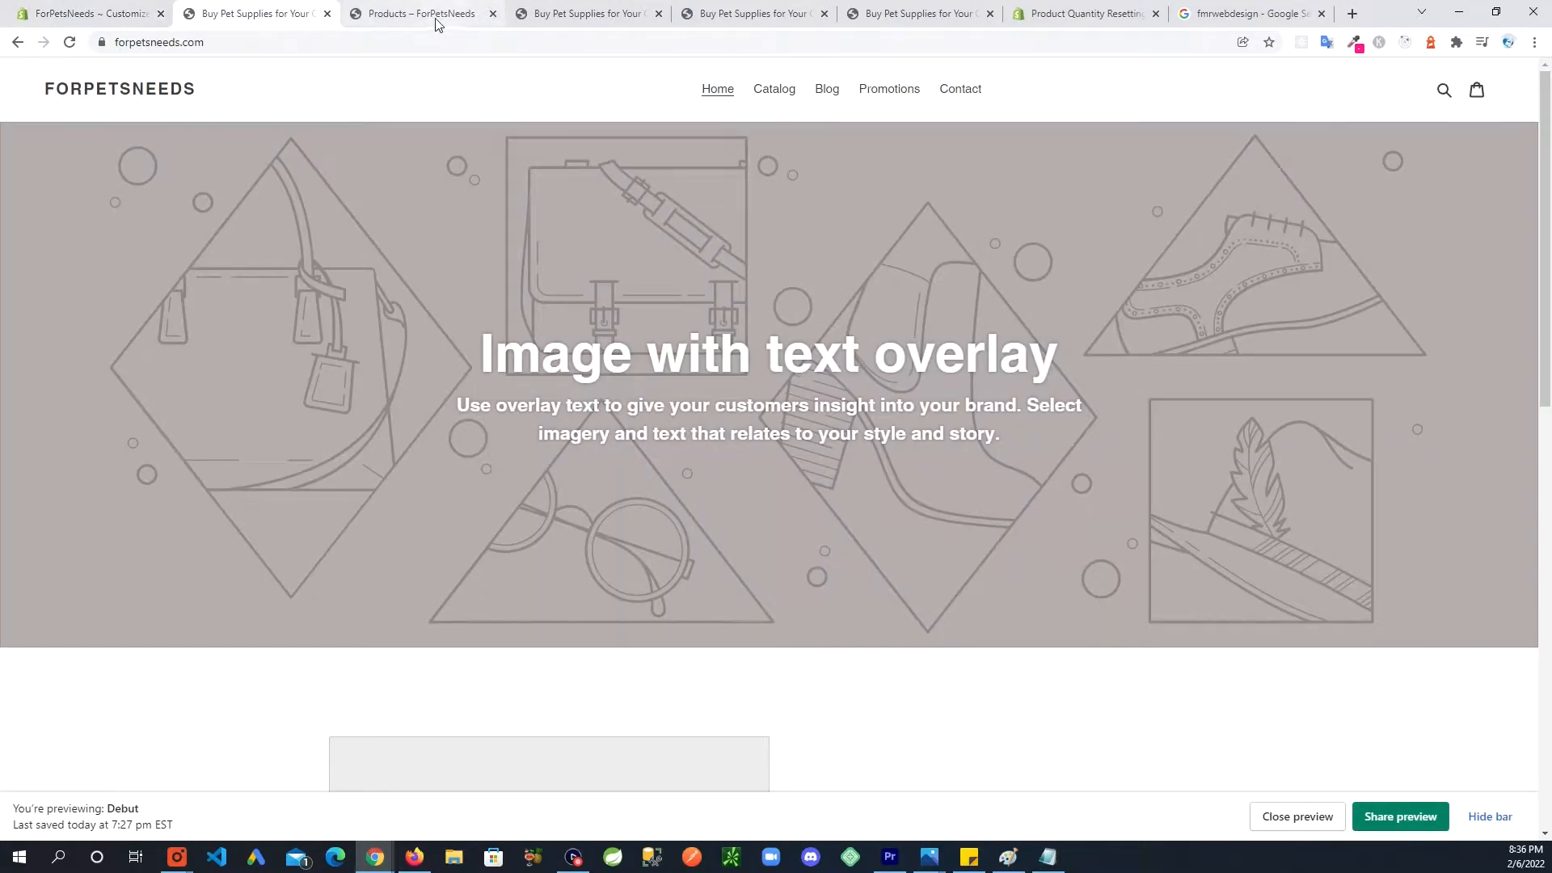
left_click(89, 14)
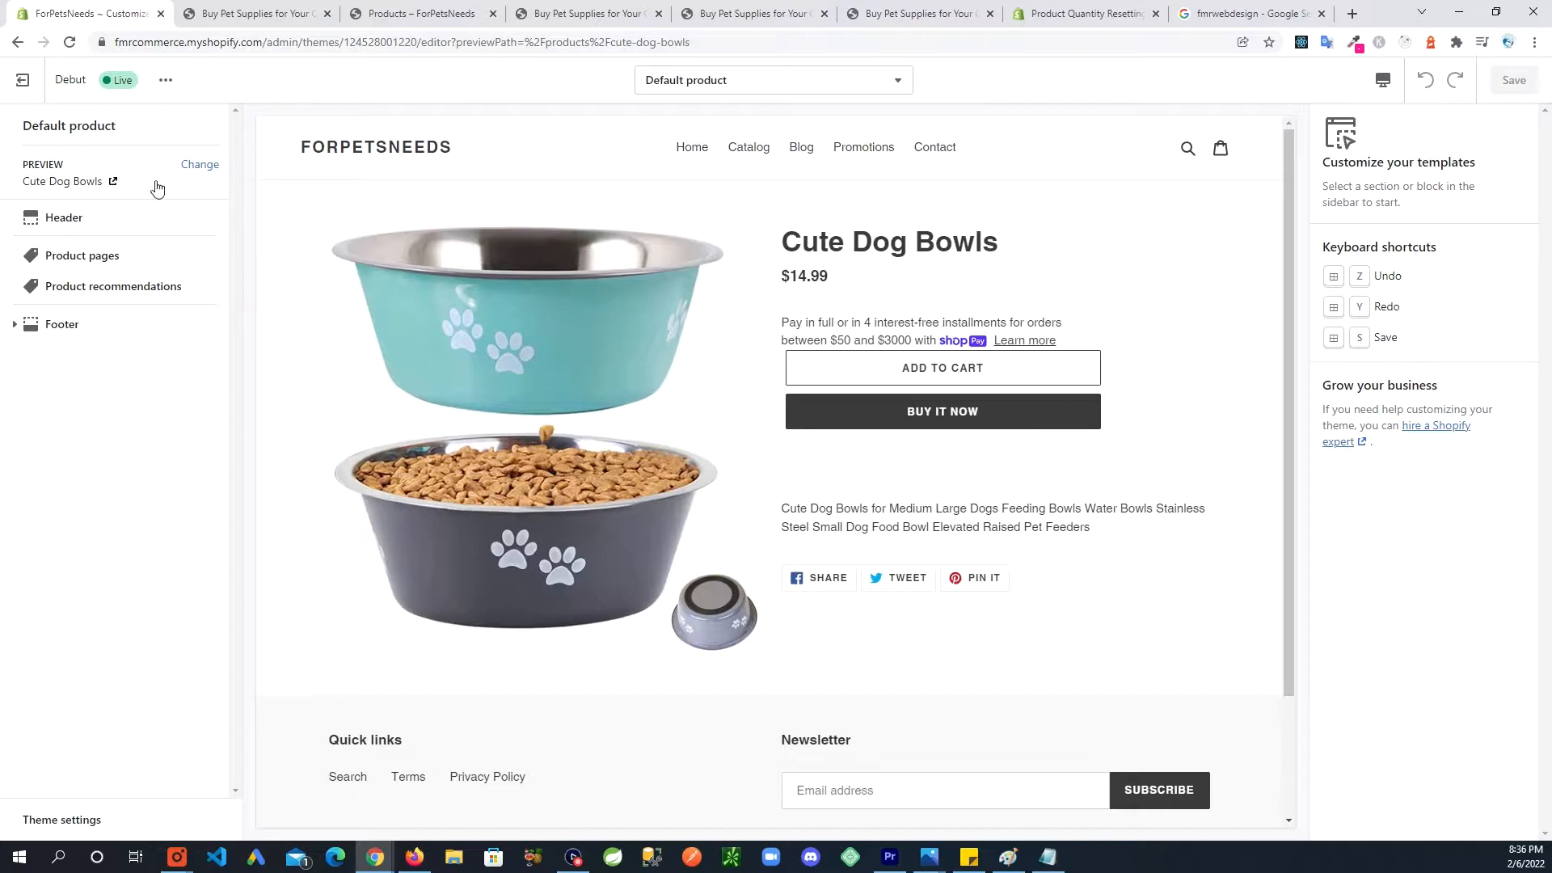
Leave the Debut editor, open the Dawn theme for customizing and show the Cute Dog Bowls product page from the Catalog.
left_click(13, 89)
scroll(1119, 613, "down", 2)
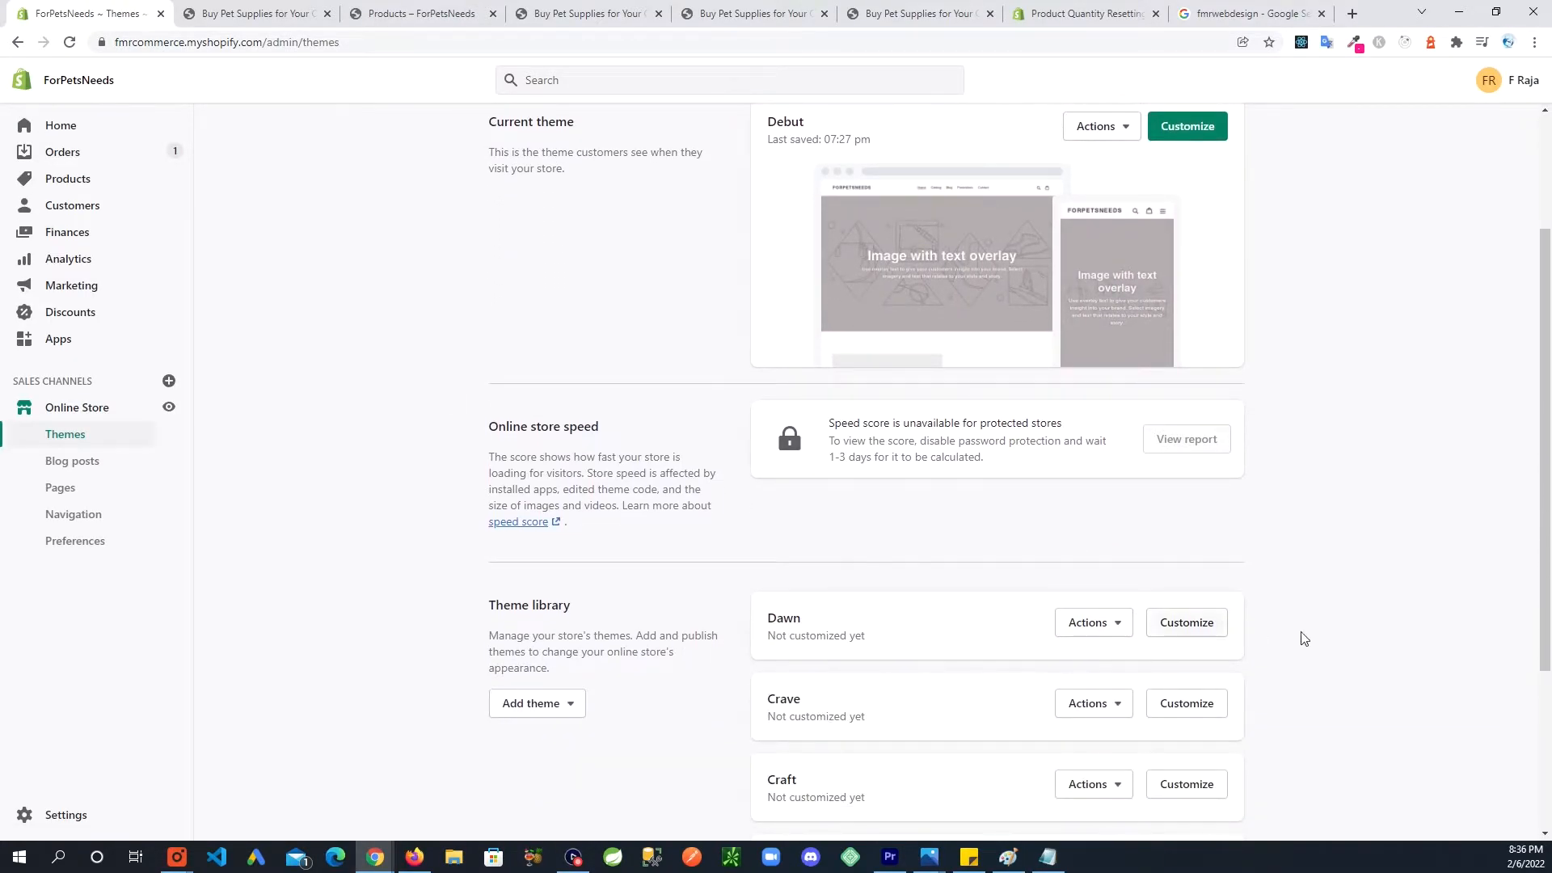
left_click(1187, 623)
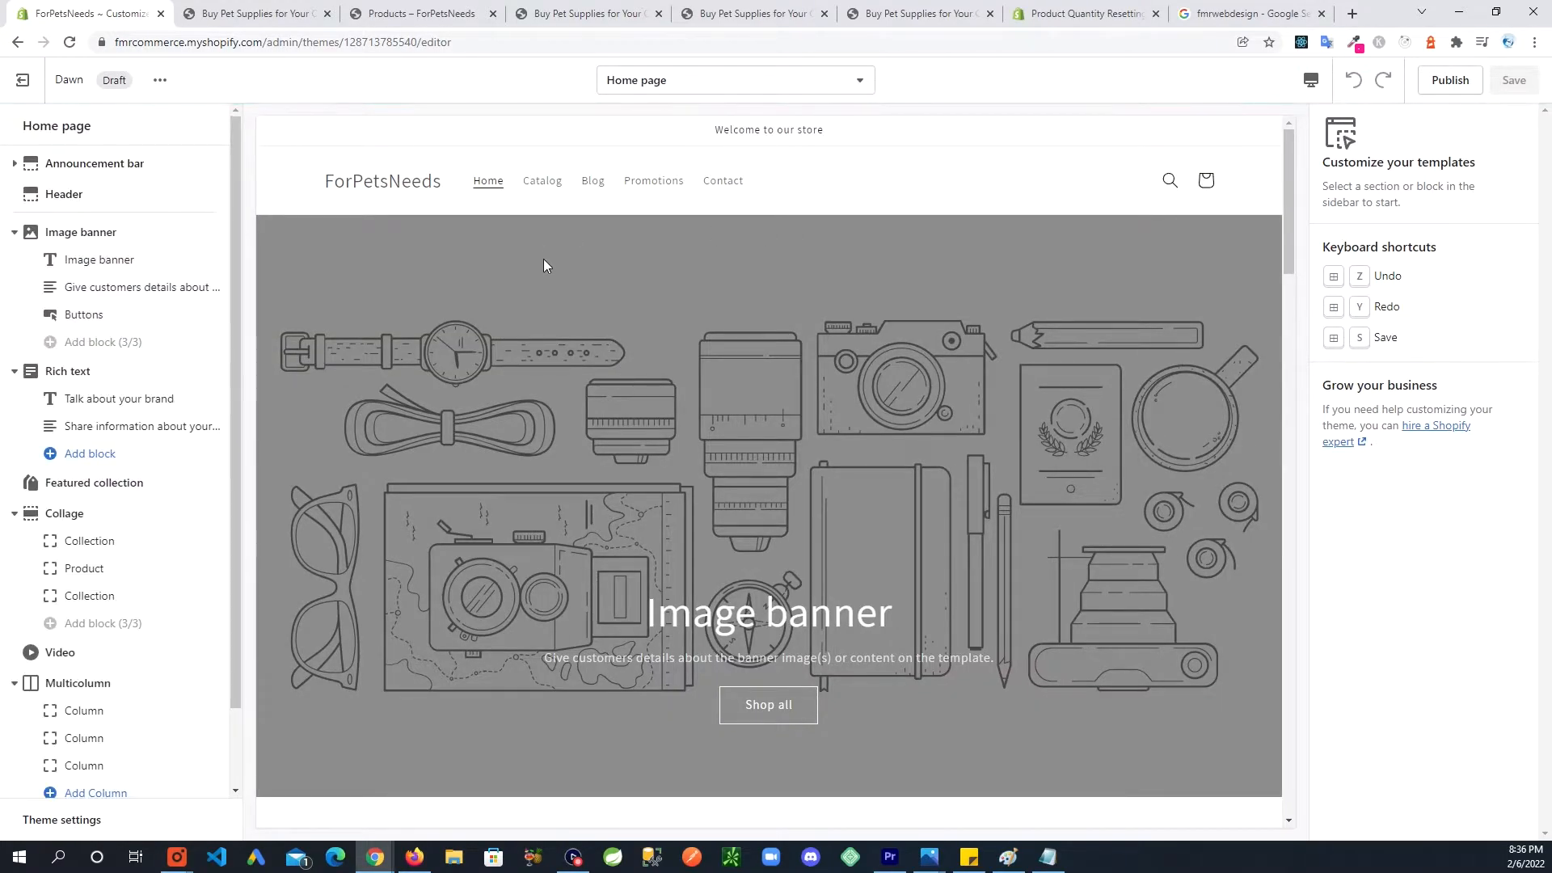
left_click(540, 191)
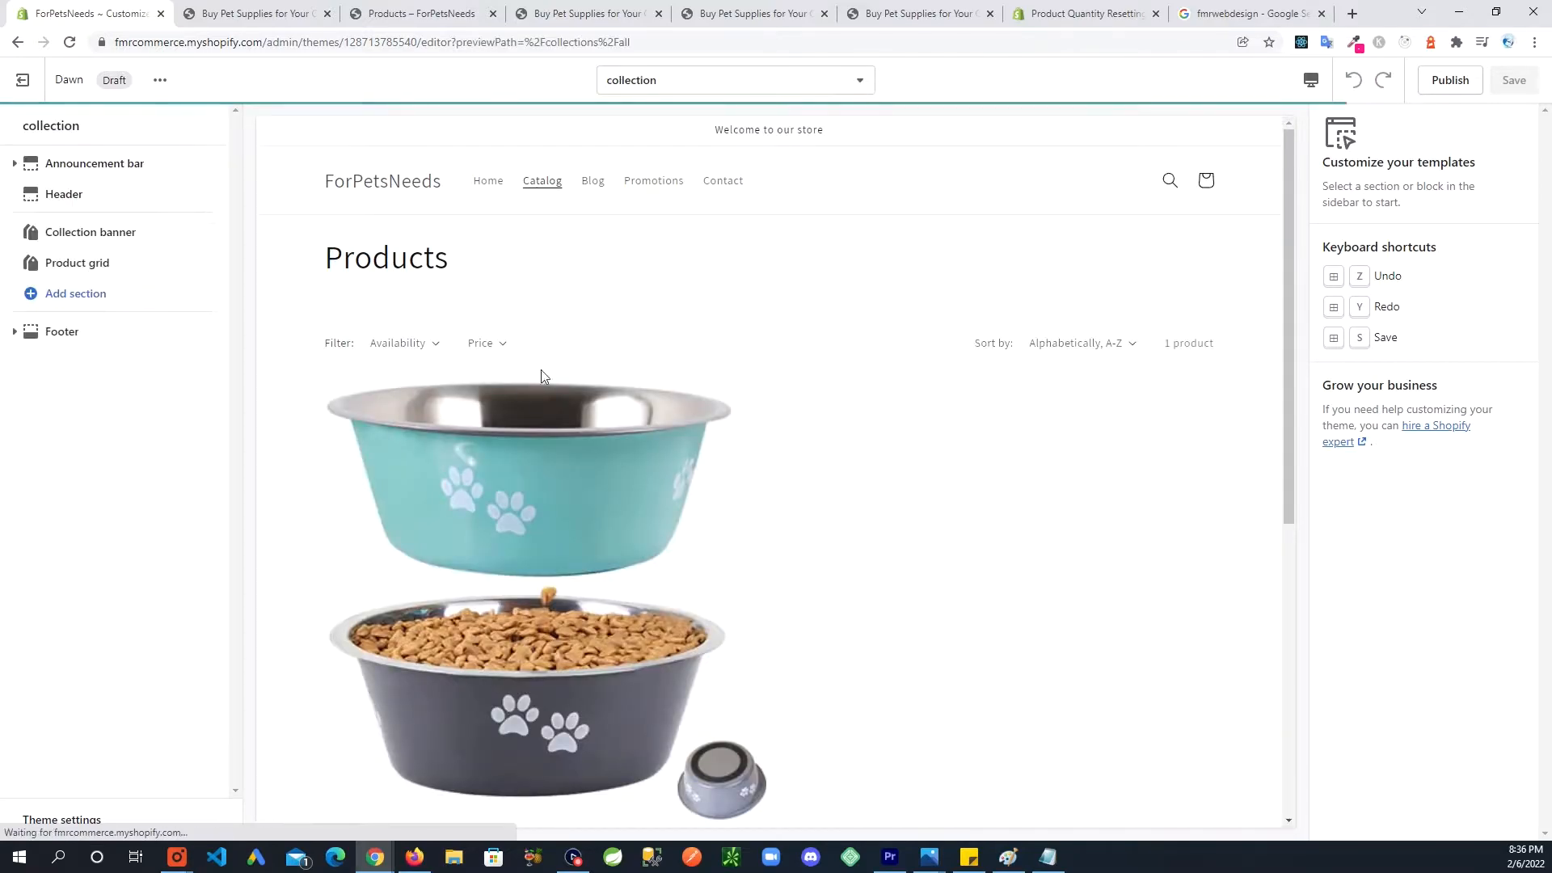
left_click(545, 518)
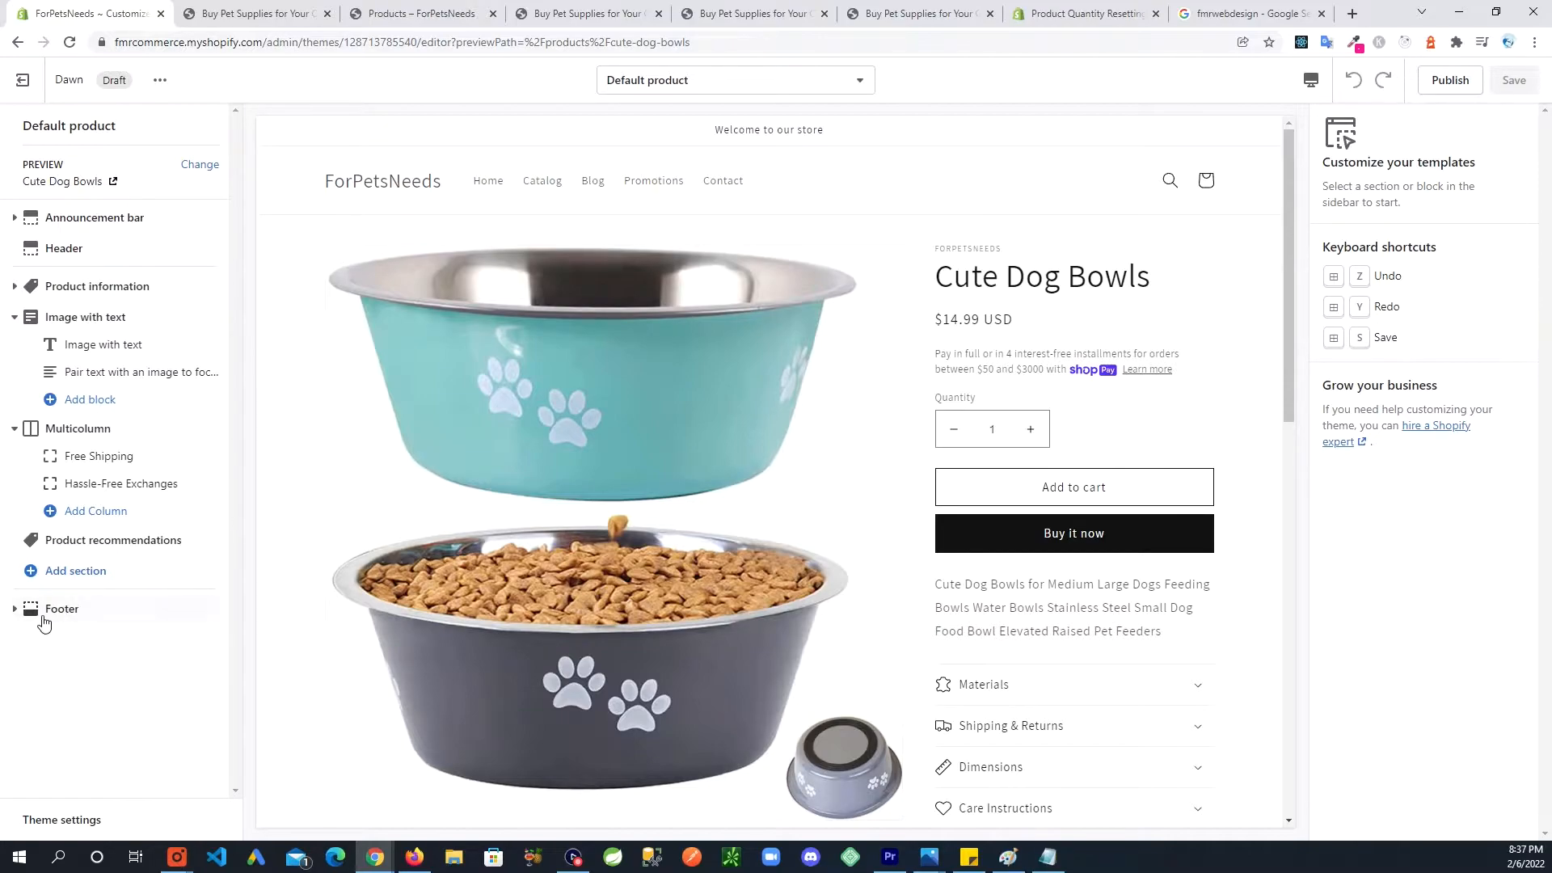
Look through the sections that can be added to Dawn's default product template, and close the list without adding any.
left_click(79, 574)
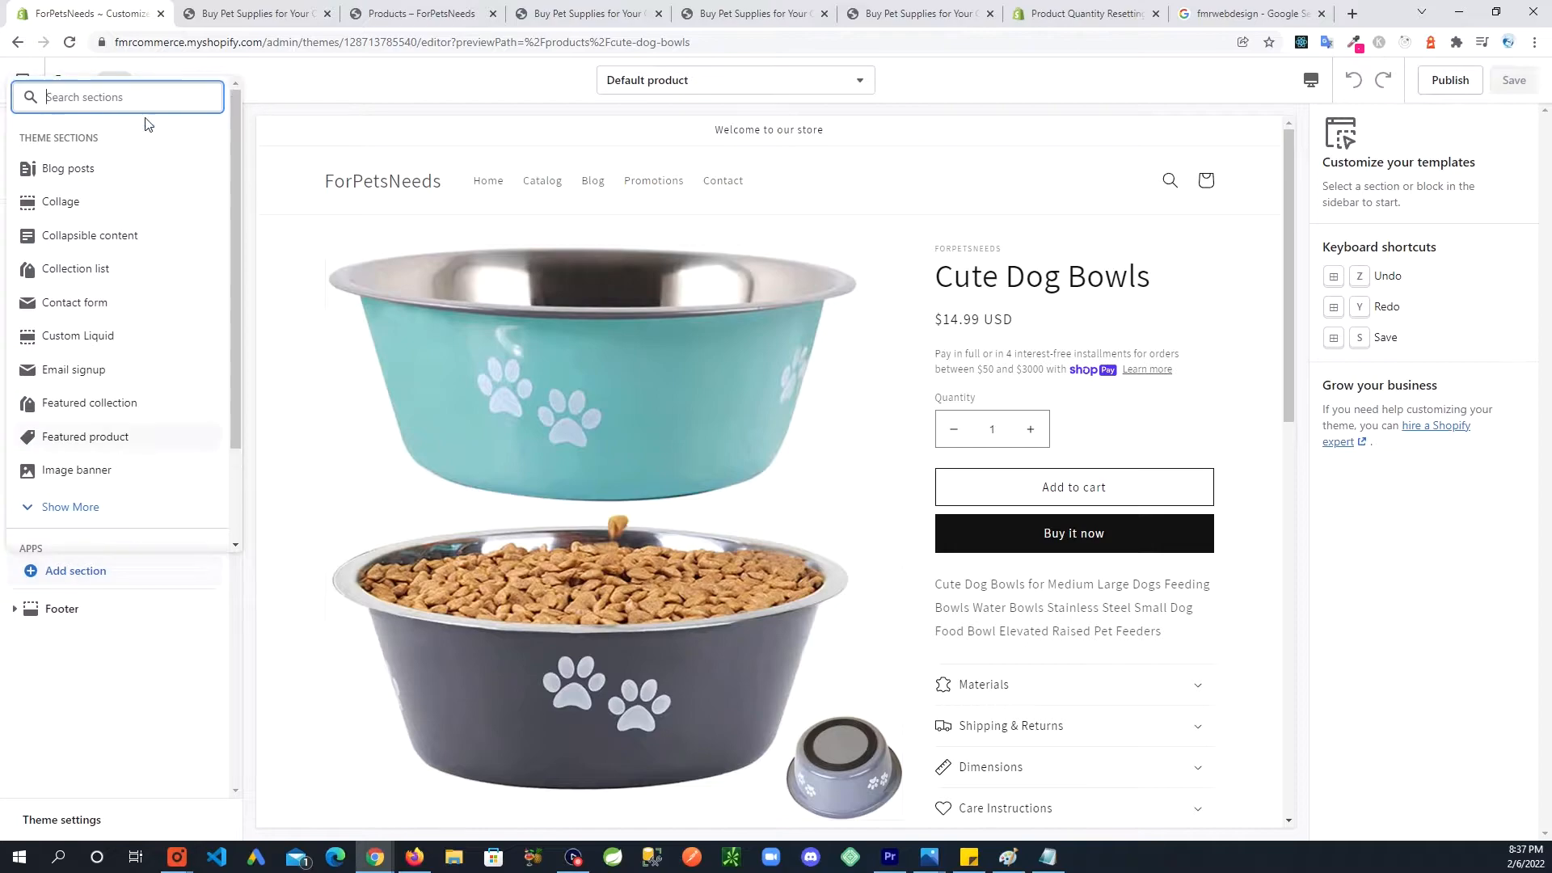
scroll(129, 230, "down", 1)
scroll(129, 347, "down", 1)
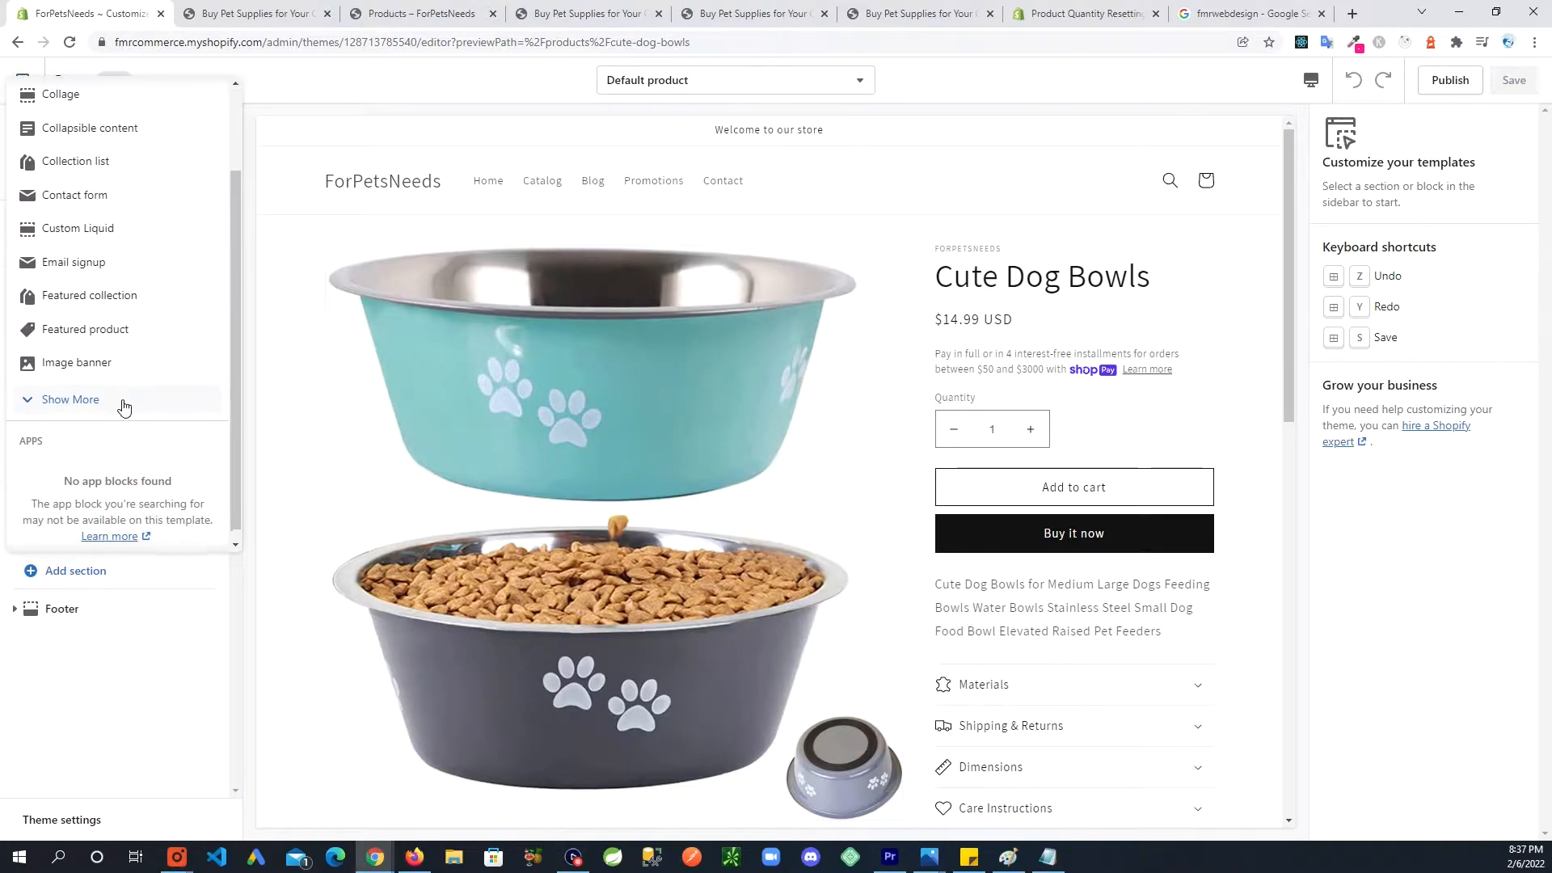
scroll(128, 420, "up", 2)
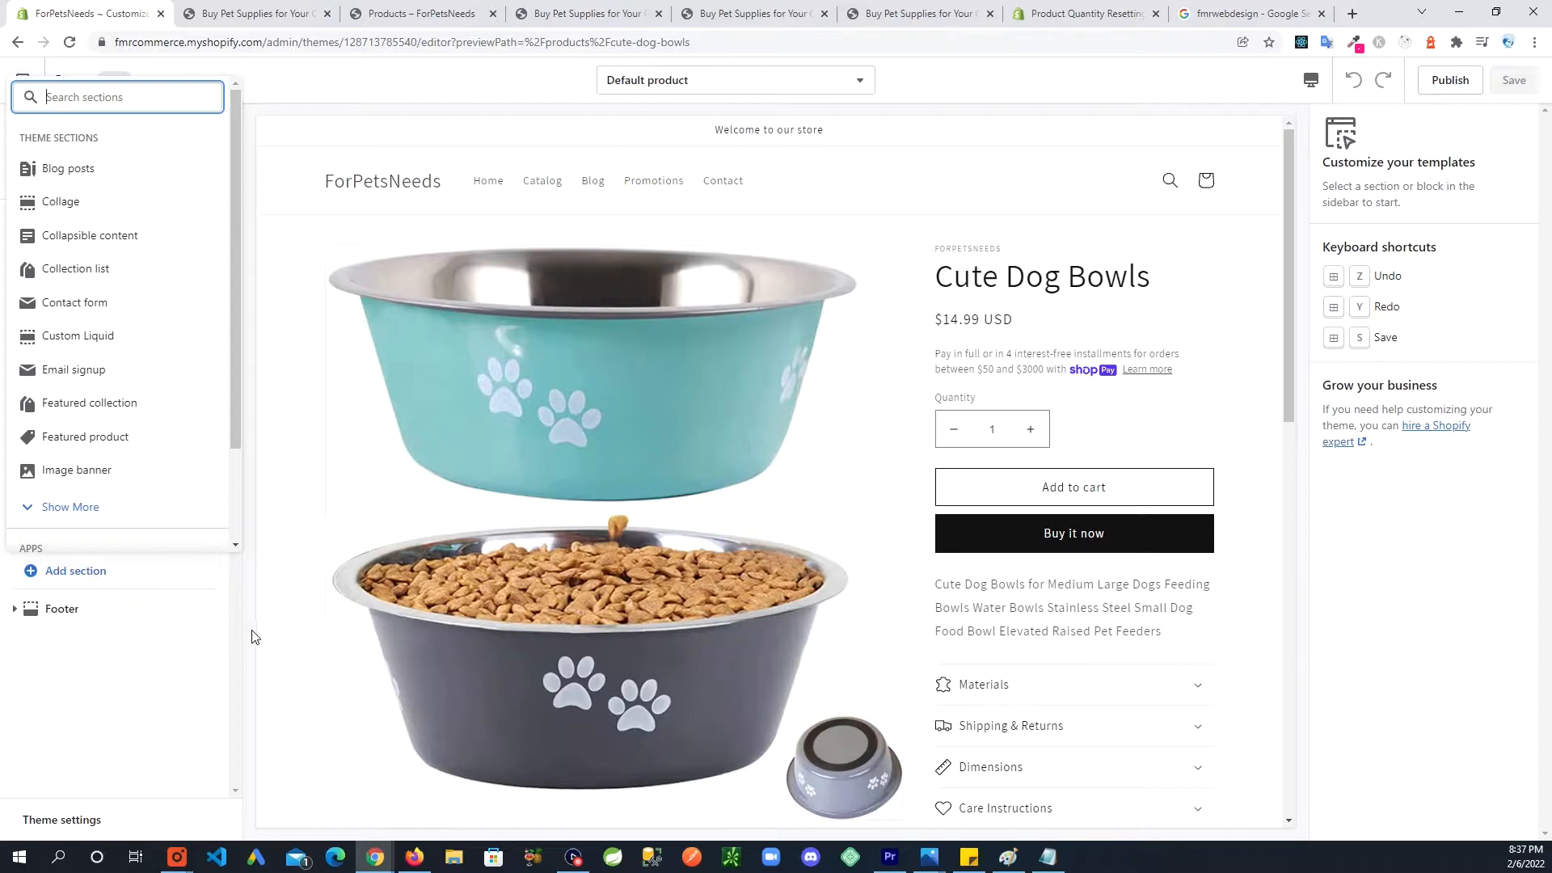
left_click(292, 477)
left_click(292, 477)
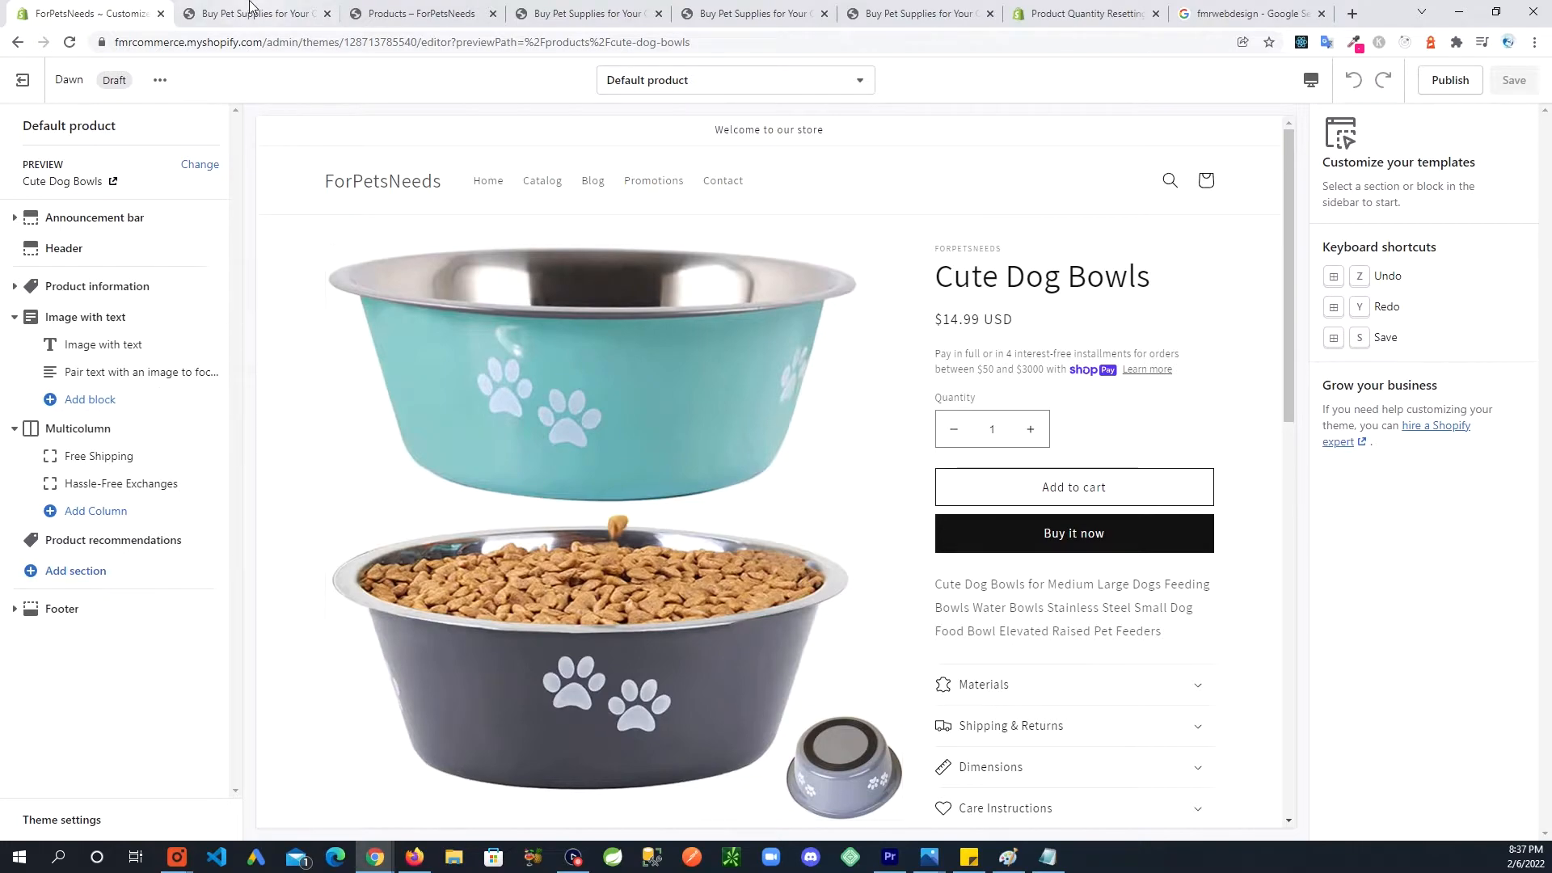
Leave the Dawn editor, open the Crave theme for customizing and show the Cute Dog Bowls product page from the Catalog.
left_click(34, 79)
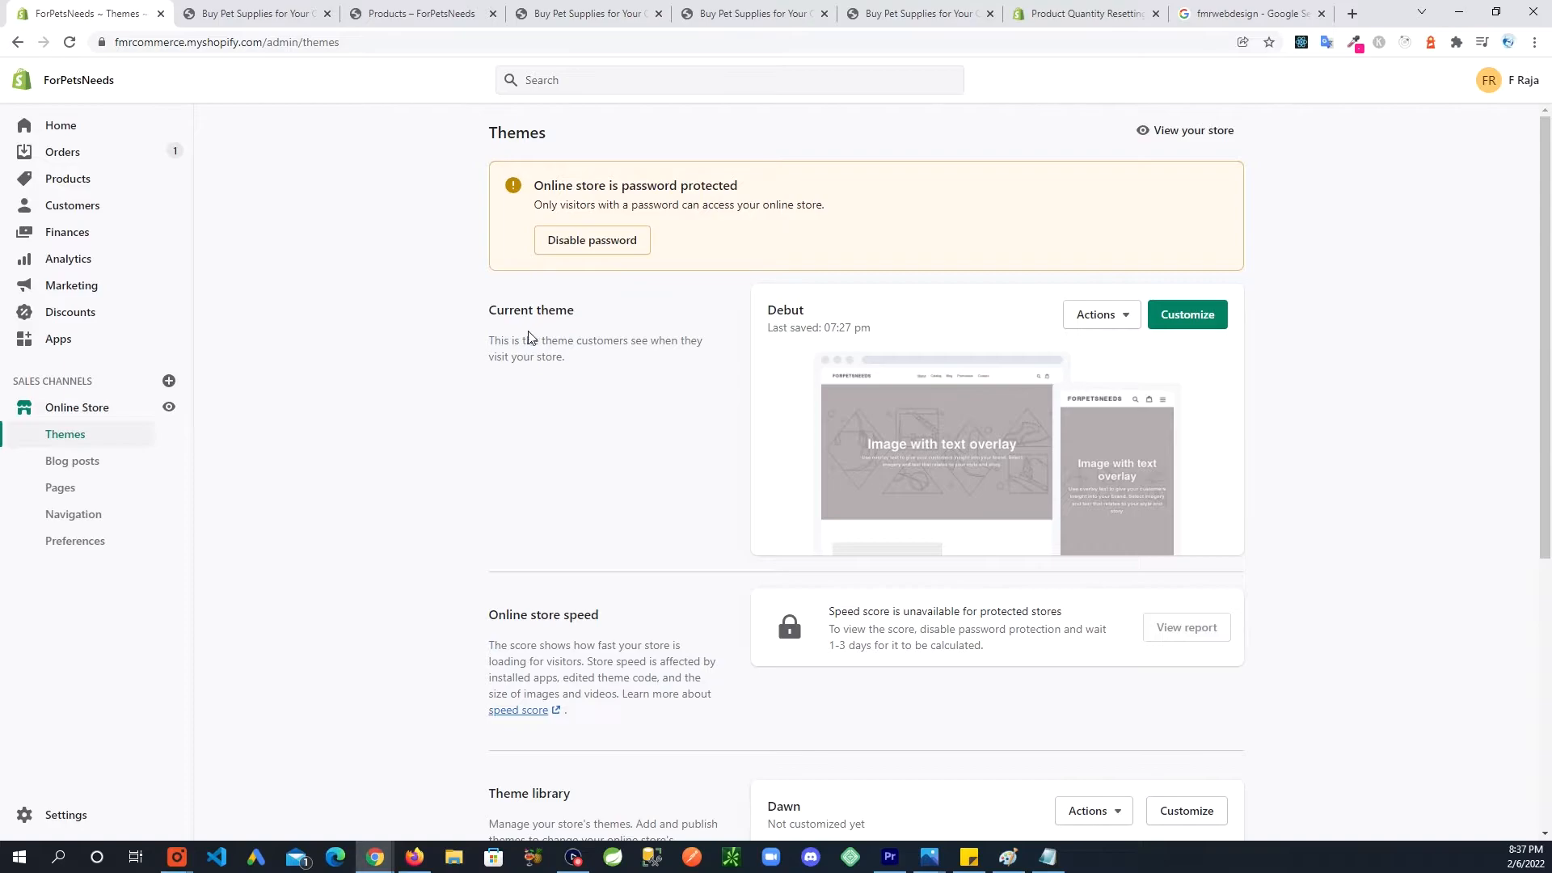
scroll(513, 381, "down", 4)
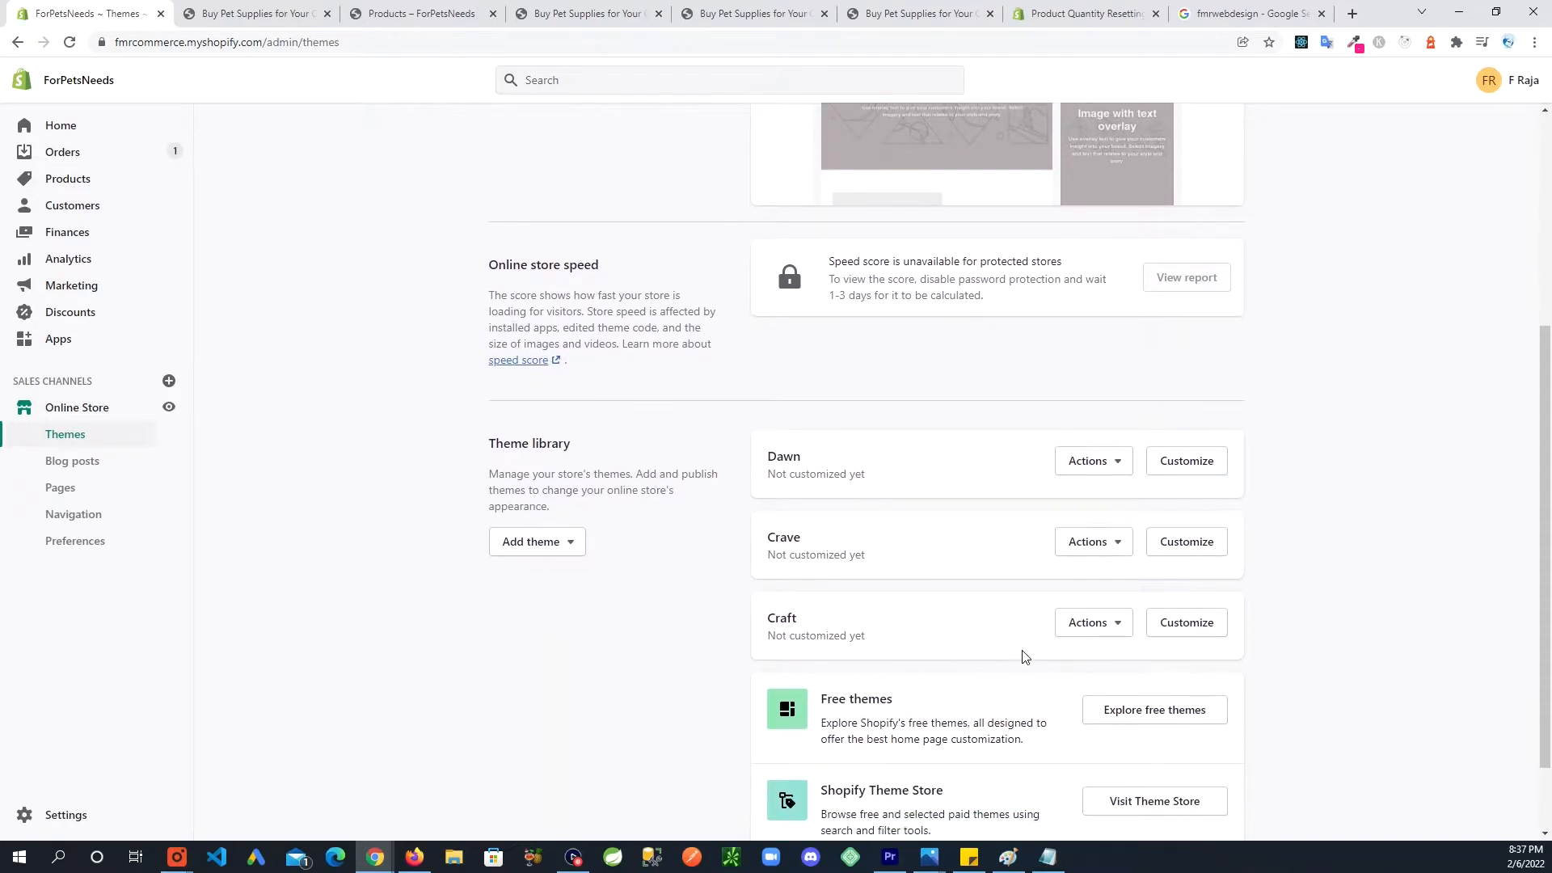
left_click(1190, 548)
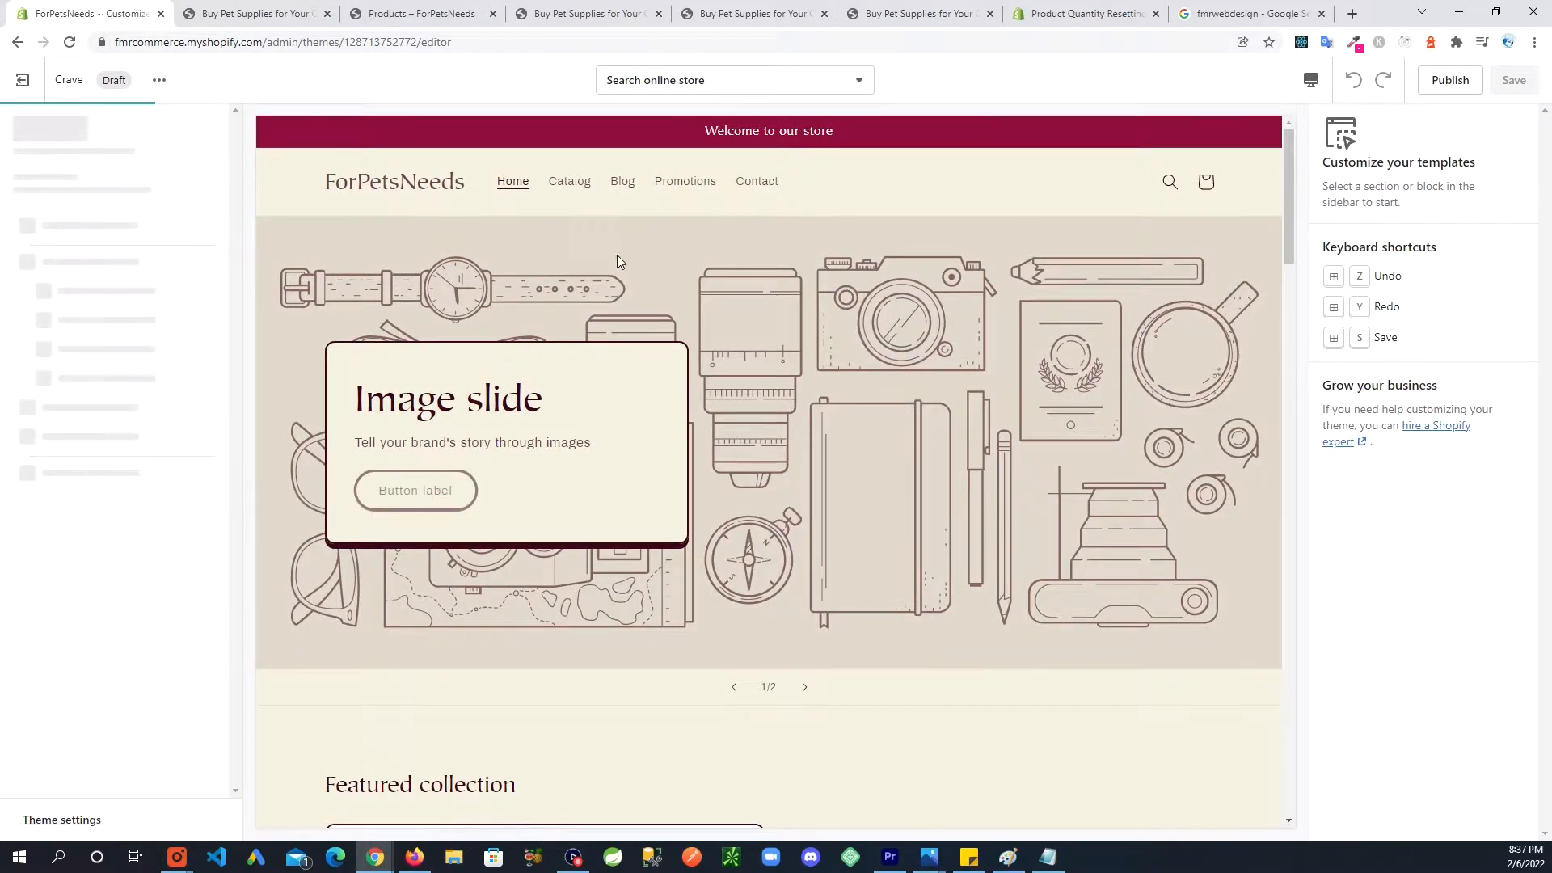
left_click(574, 184)
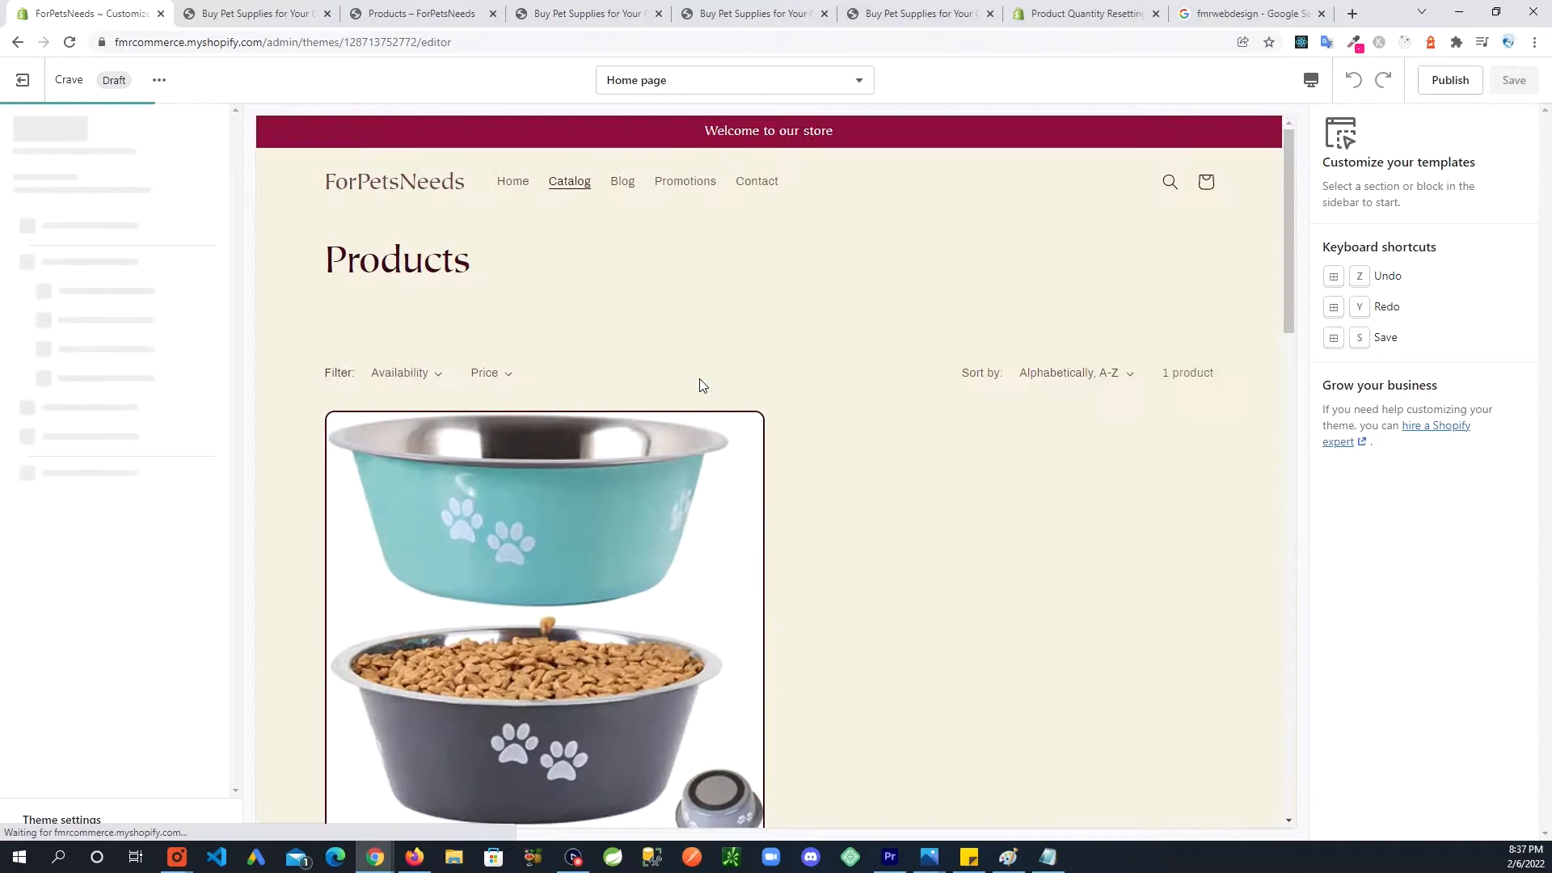
left_click(450, 562)
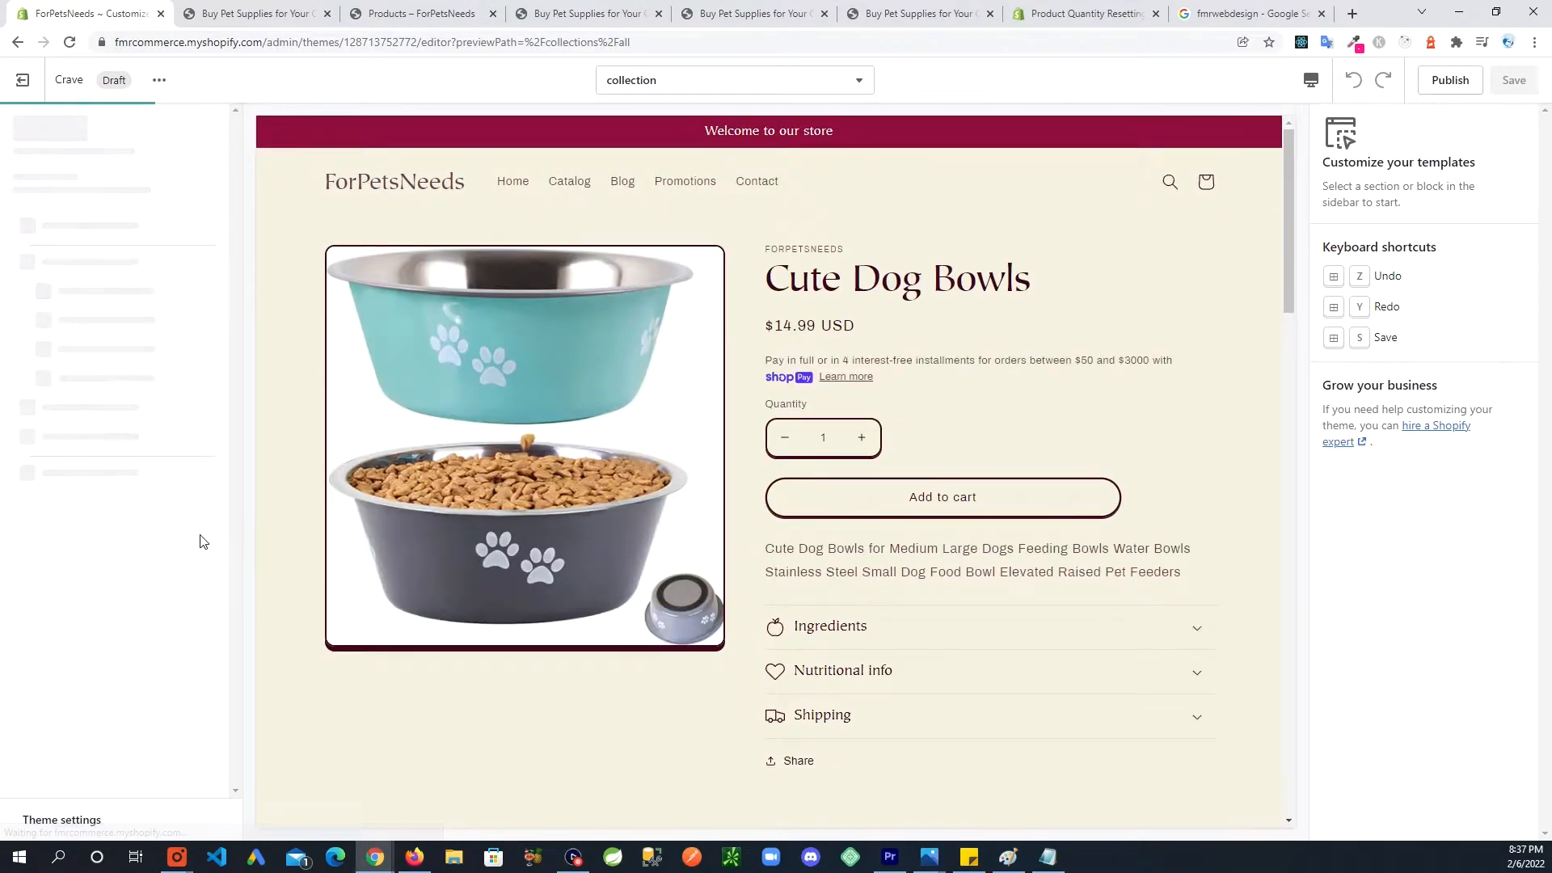
scroll(791, 626, "down", 2)
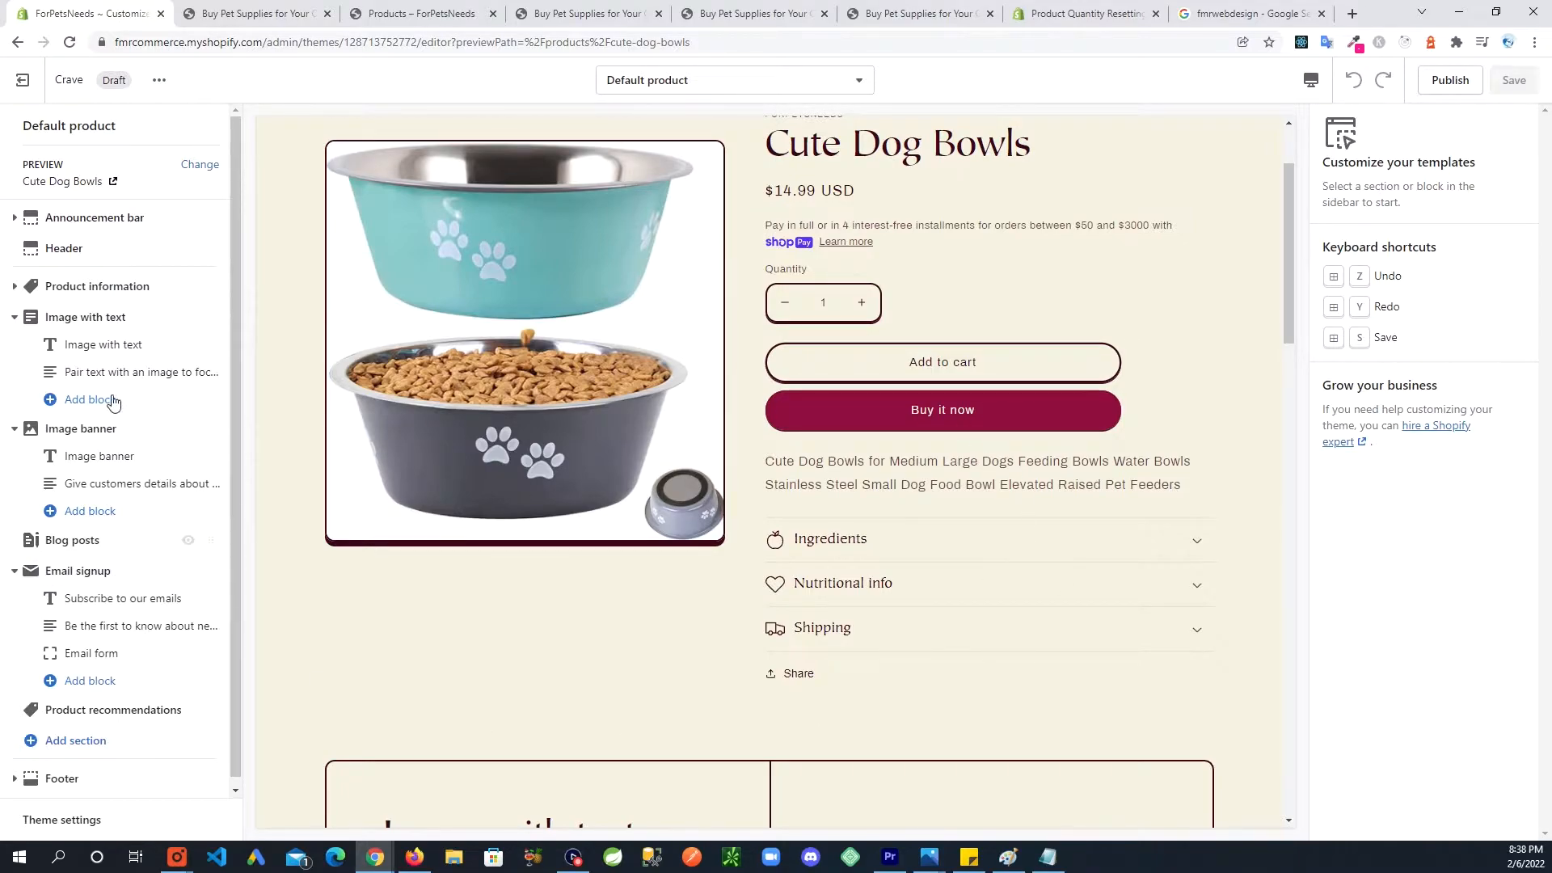
Compare Debut's product template in the theme editor with the open Debut and Craft store previews.
left_click(234, 25)
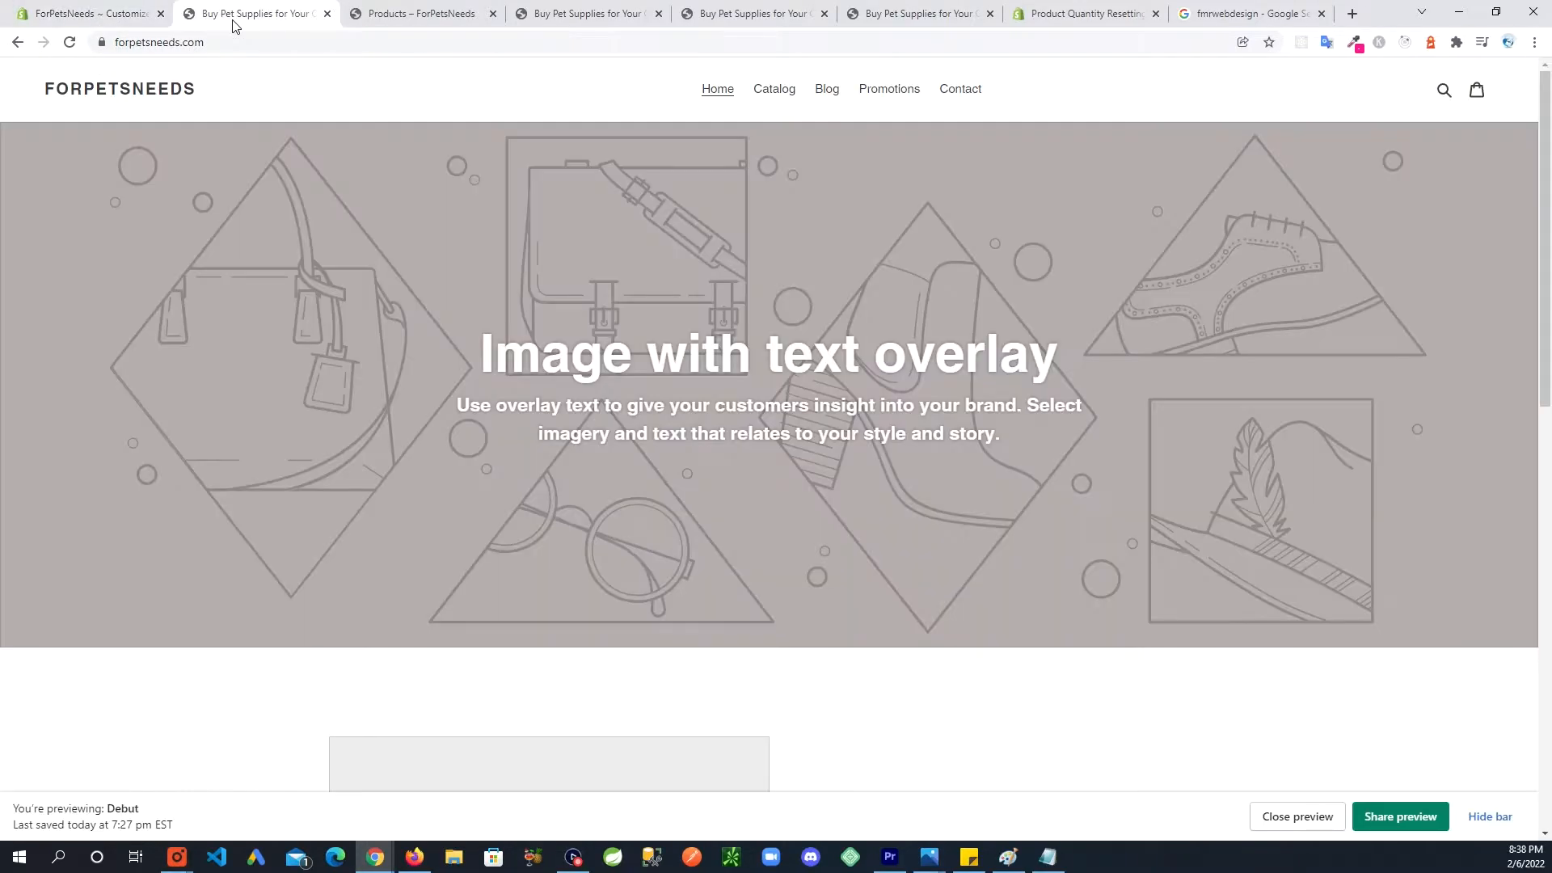
left_click(88, 14)
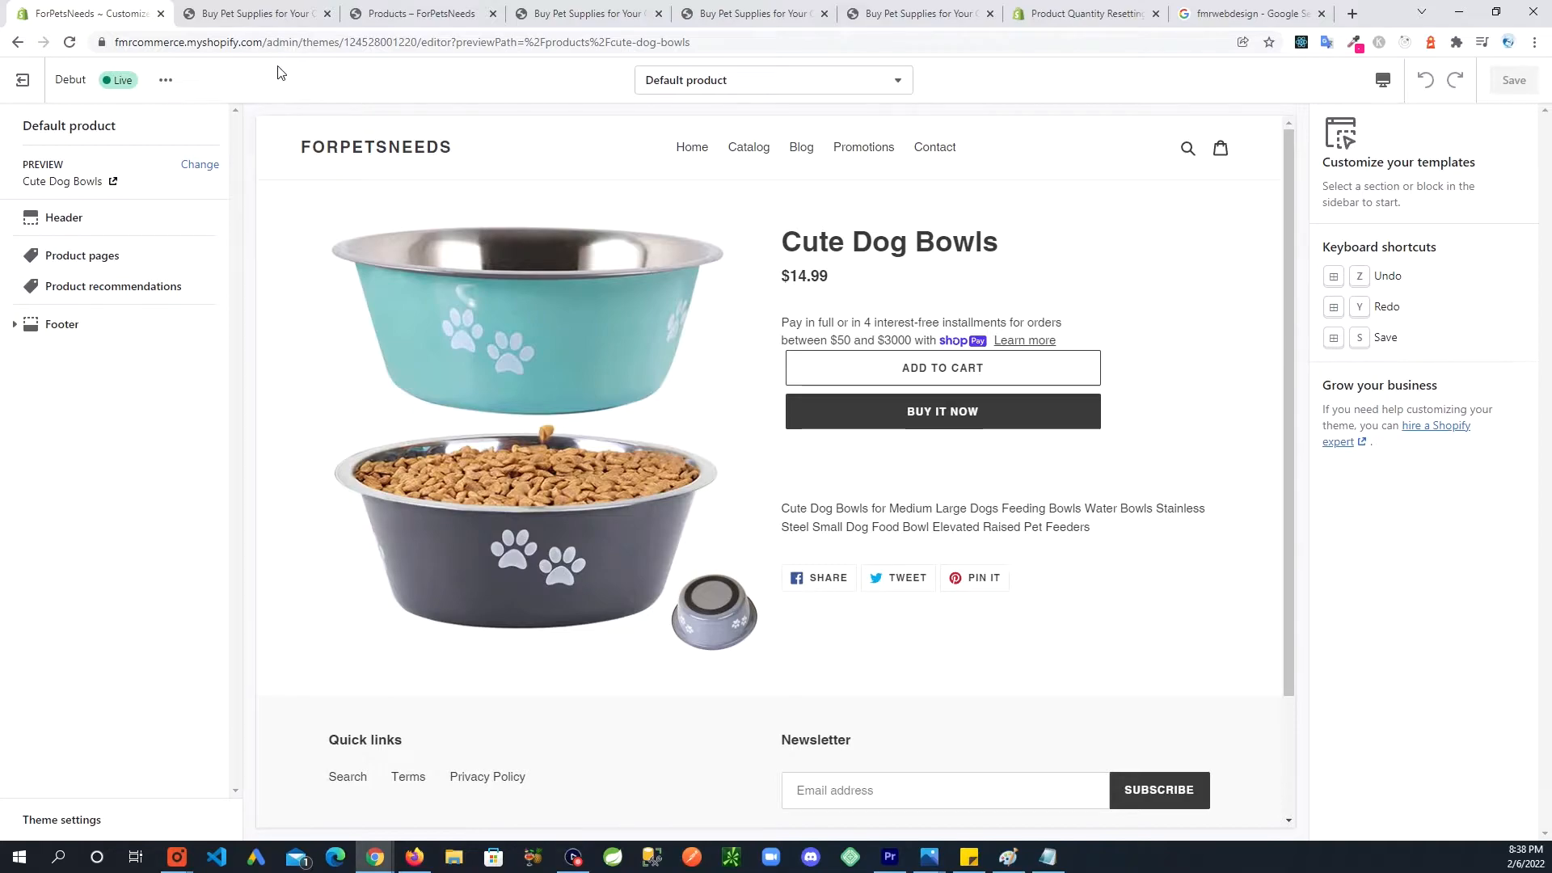
left_click(249, 15)
left_click(420, 30)
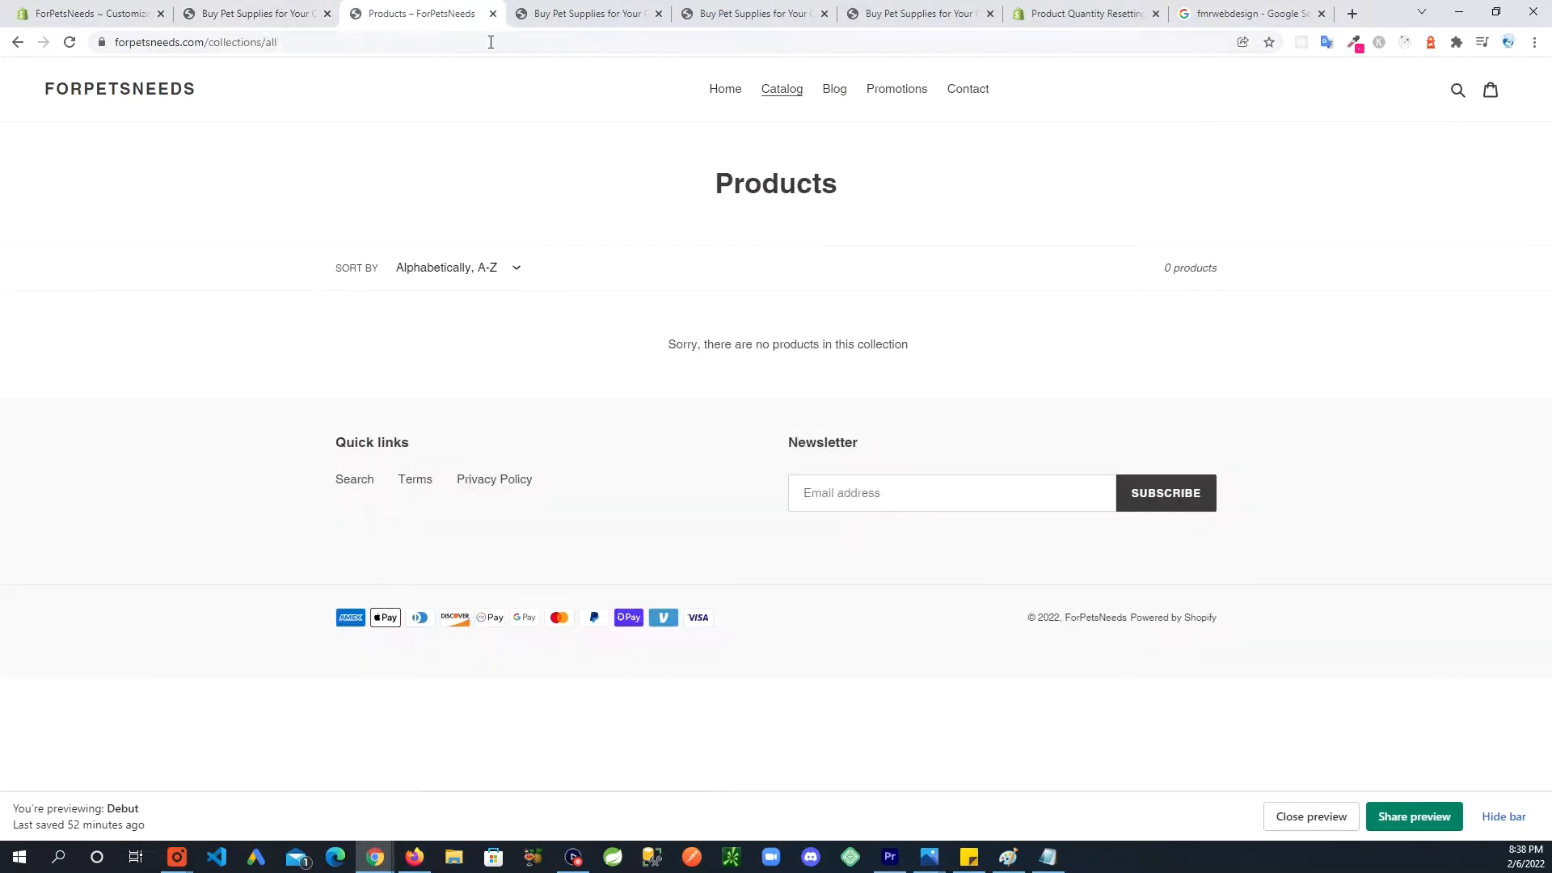
left_click(590, 23)
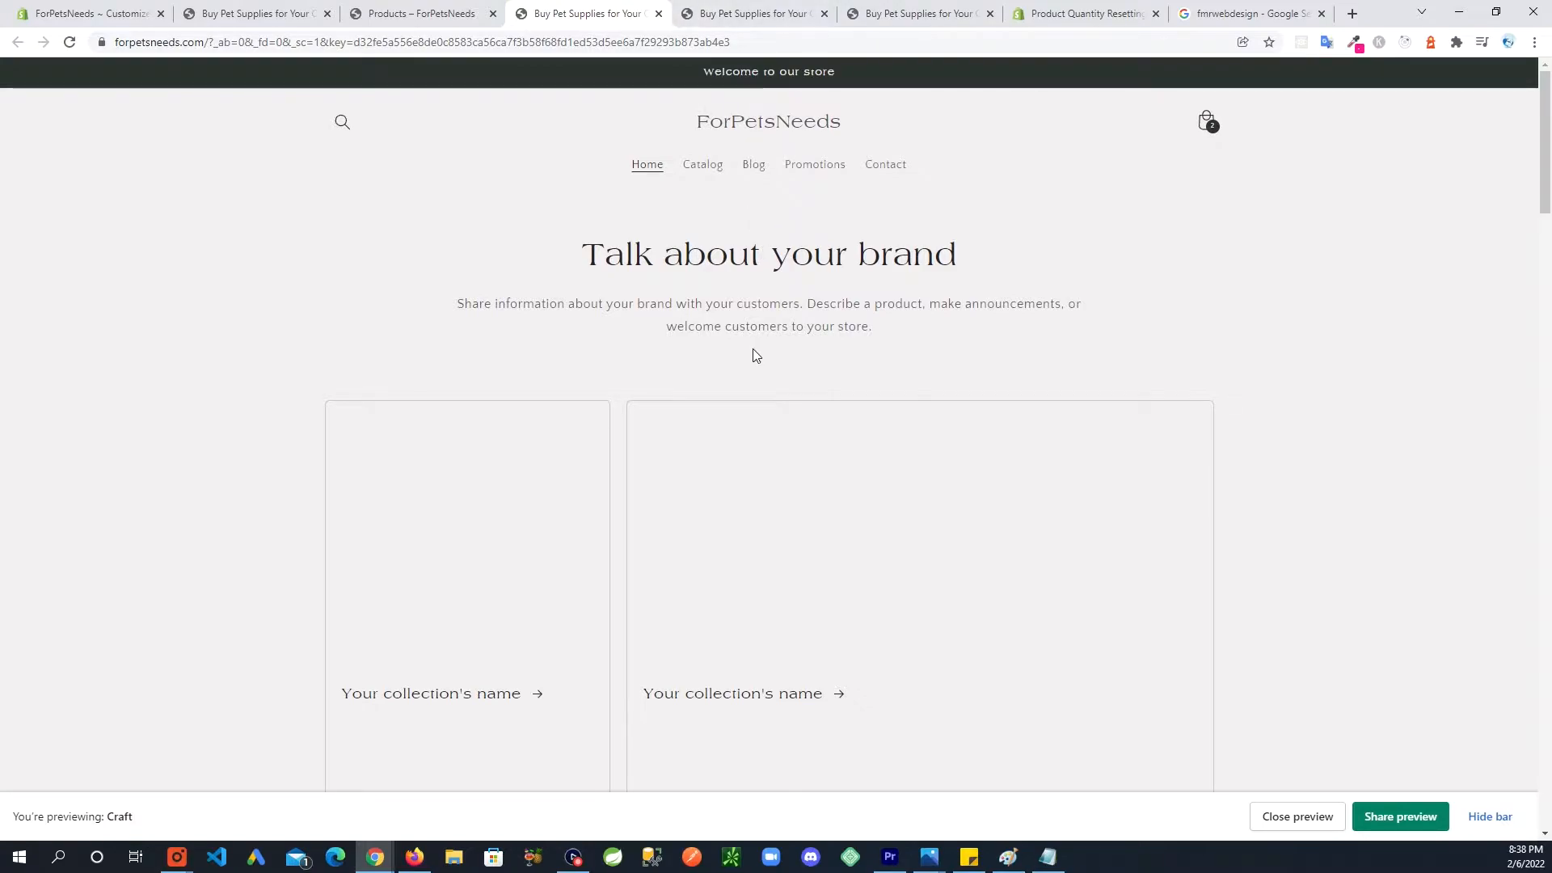
left_click(273, 25)
left_click(419, 25)
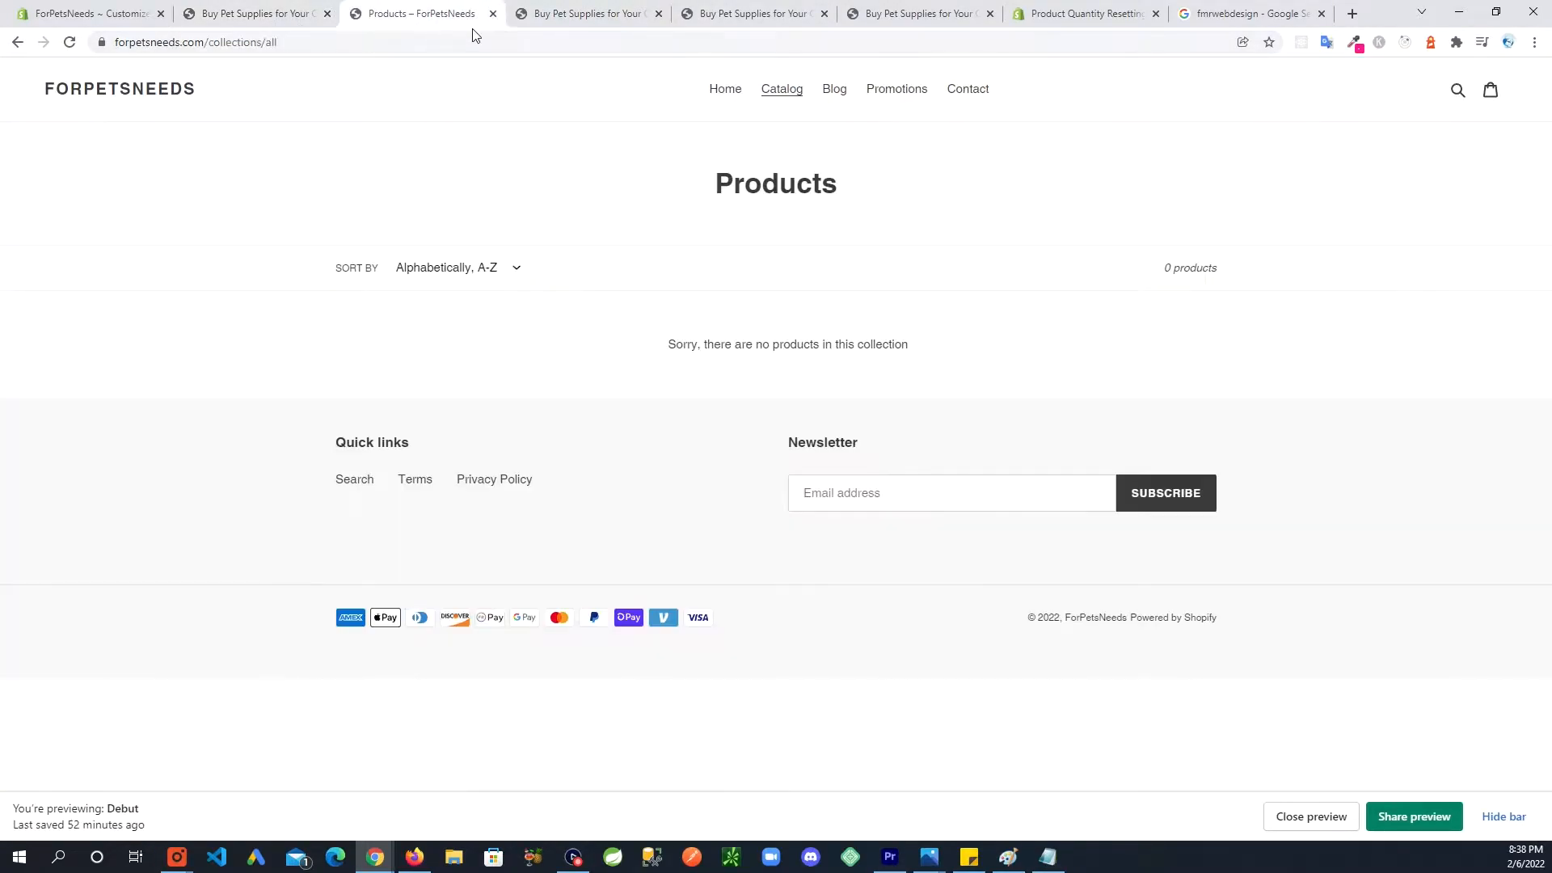
left_click(614, 18)
left_click(781, 16)
left_click(454, 14)
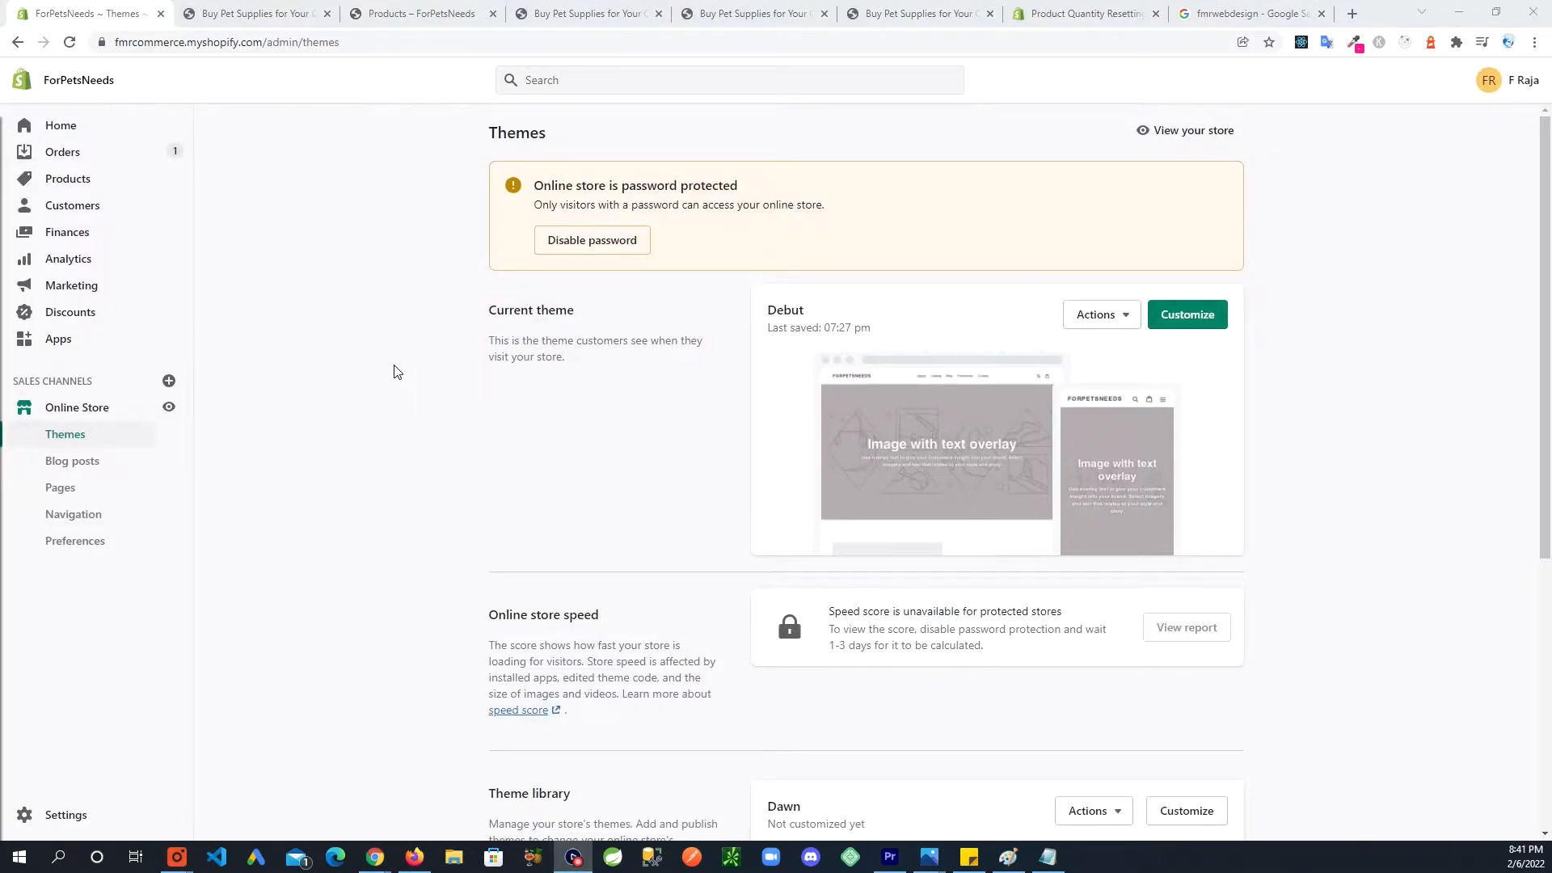
Publish the Dawn theme from the theme library as the store's current theme in place of Debut.
scroll(397, 404, "down", 2)
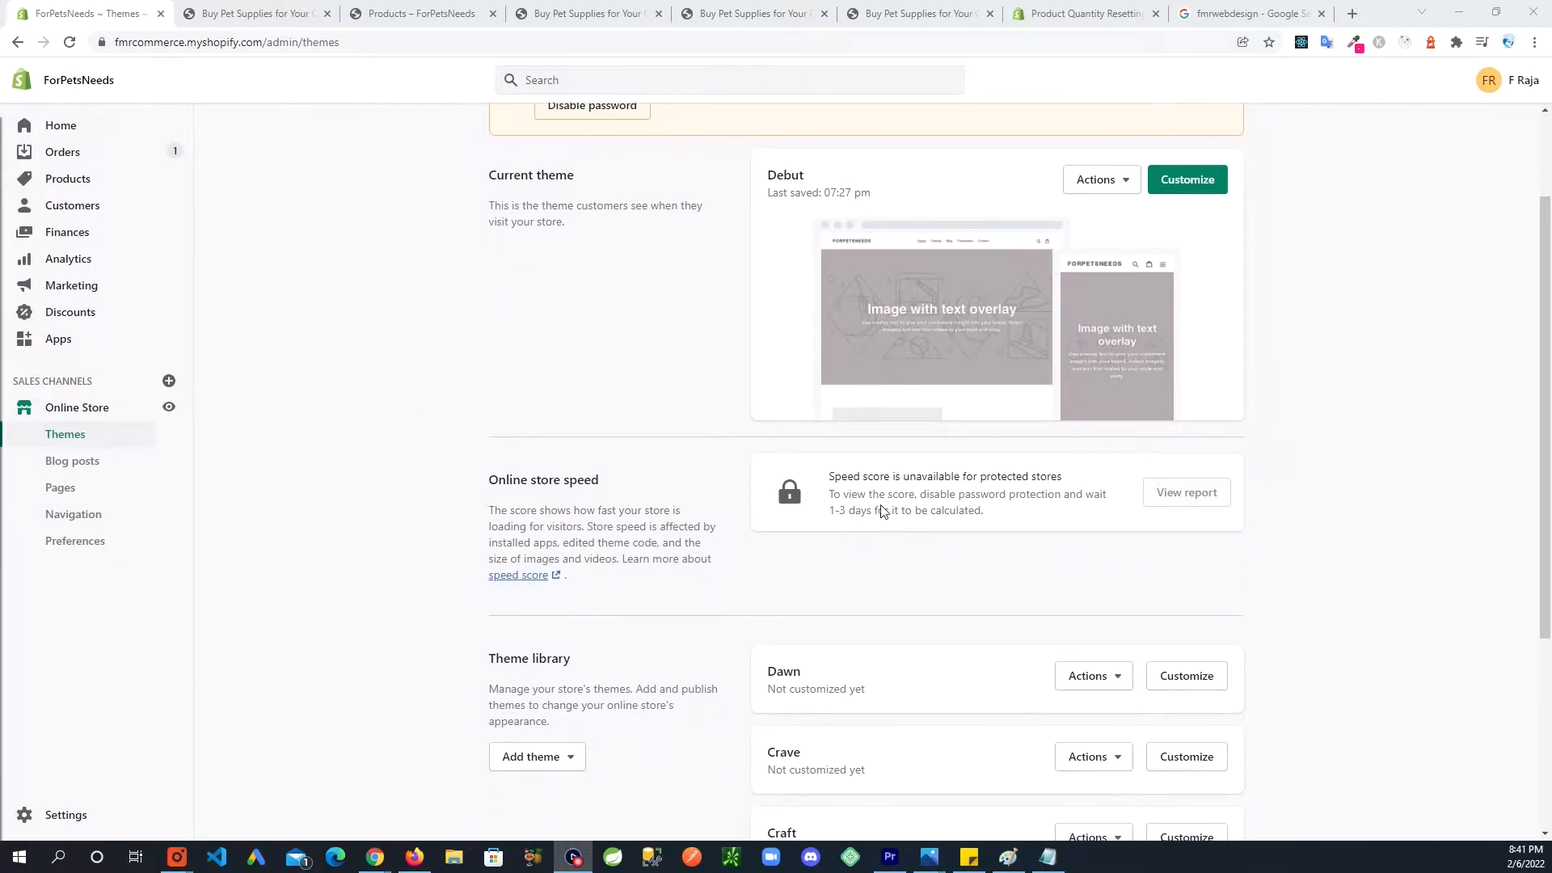
scroll(900, 659, "down", 2)
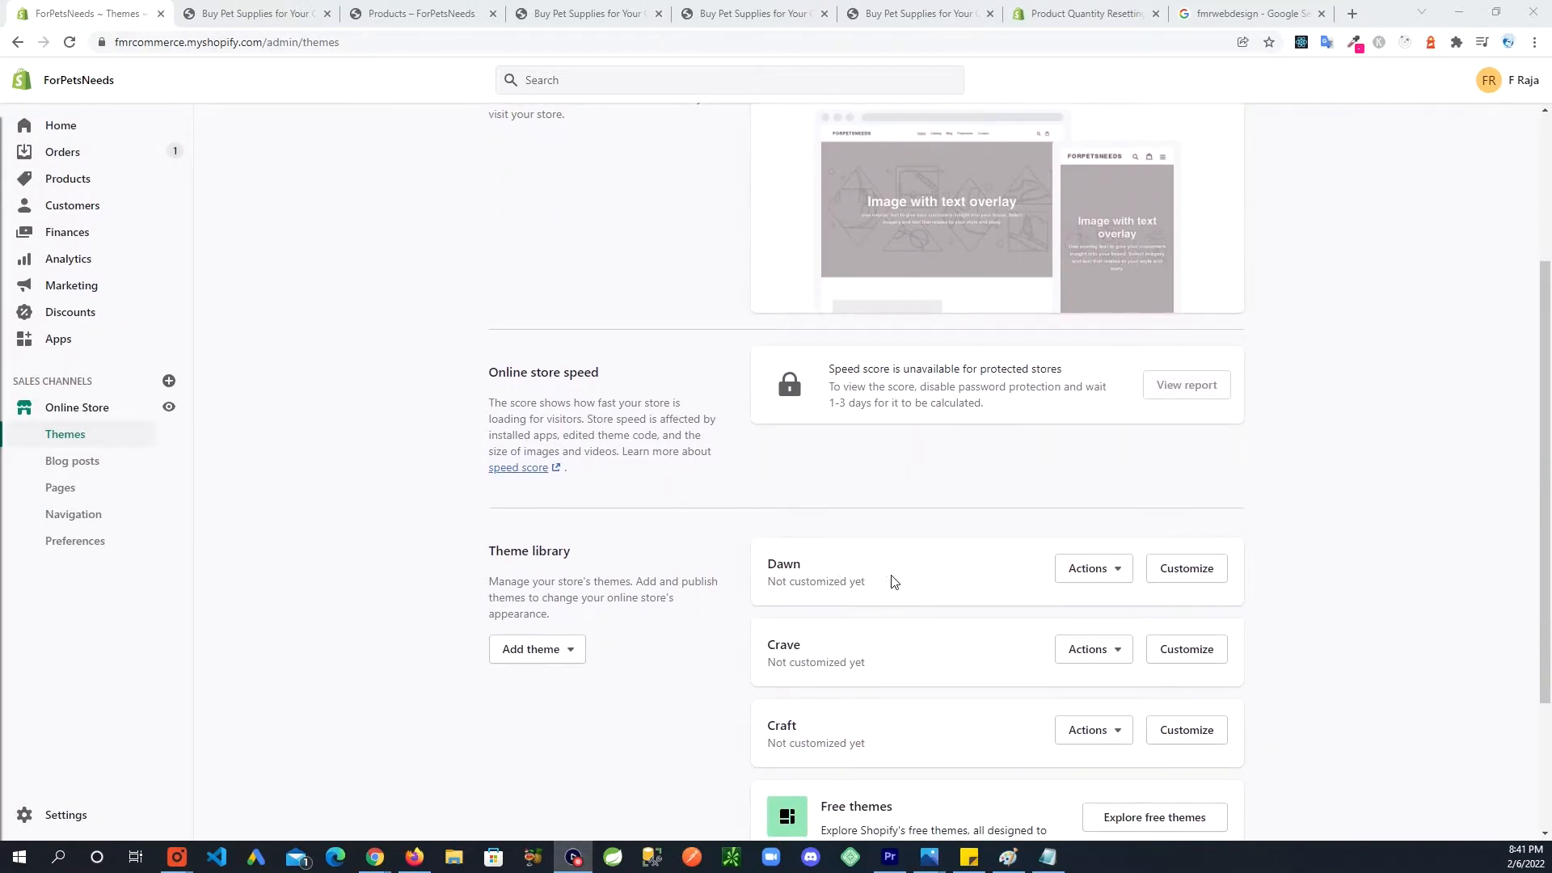
left_click(1106, 580)
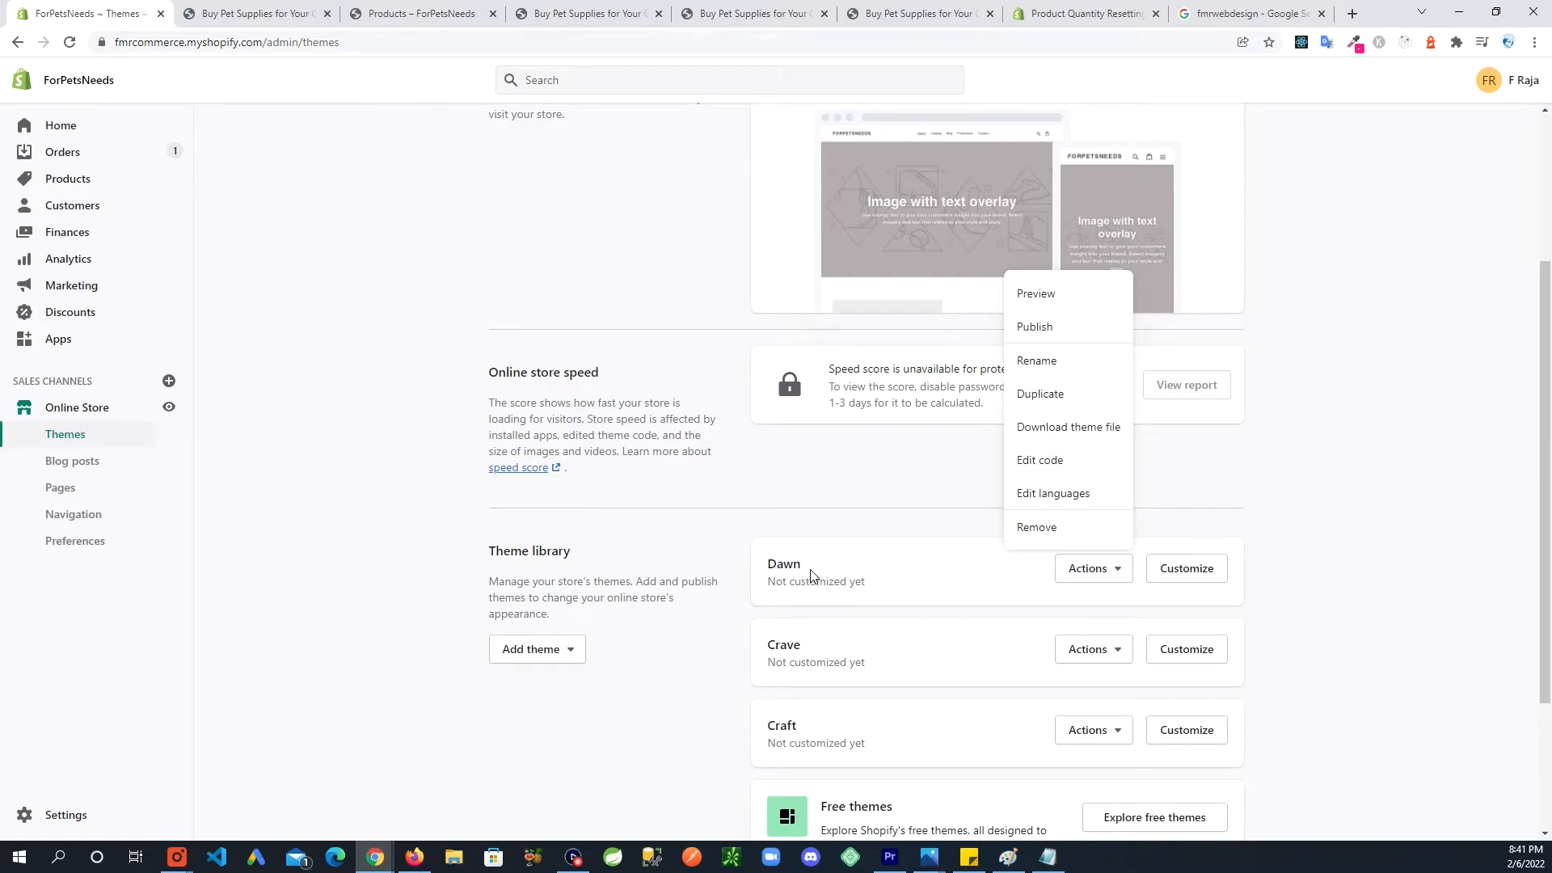
left_click(1031, 328)
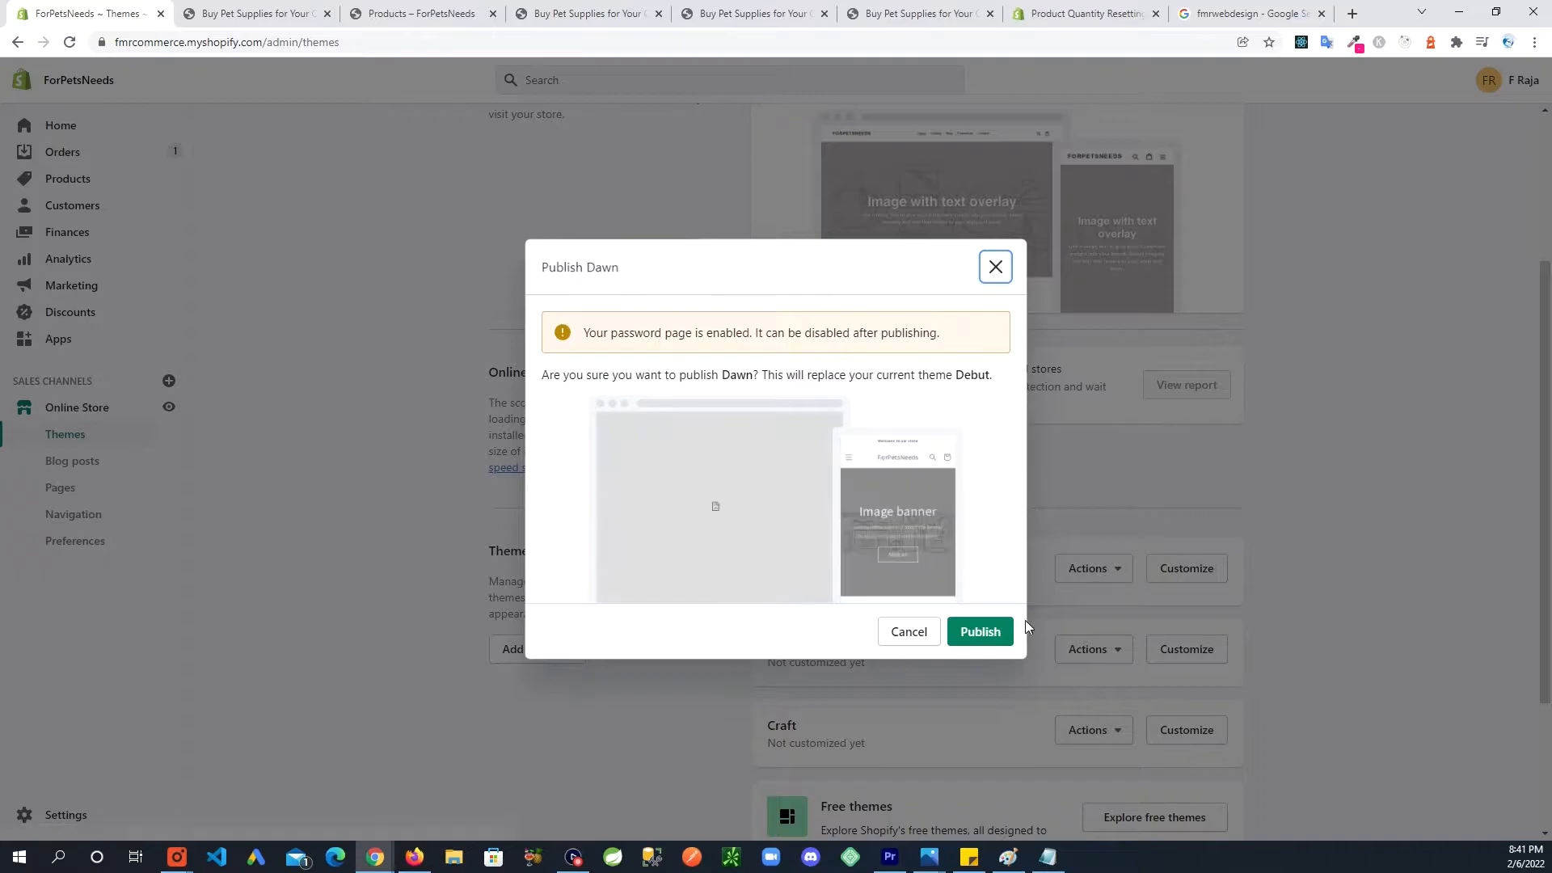
left_click(1010, 644)
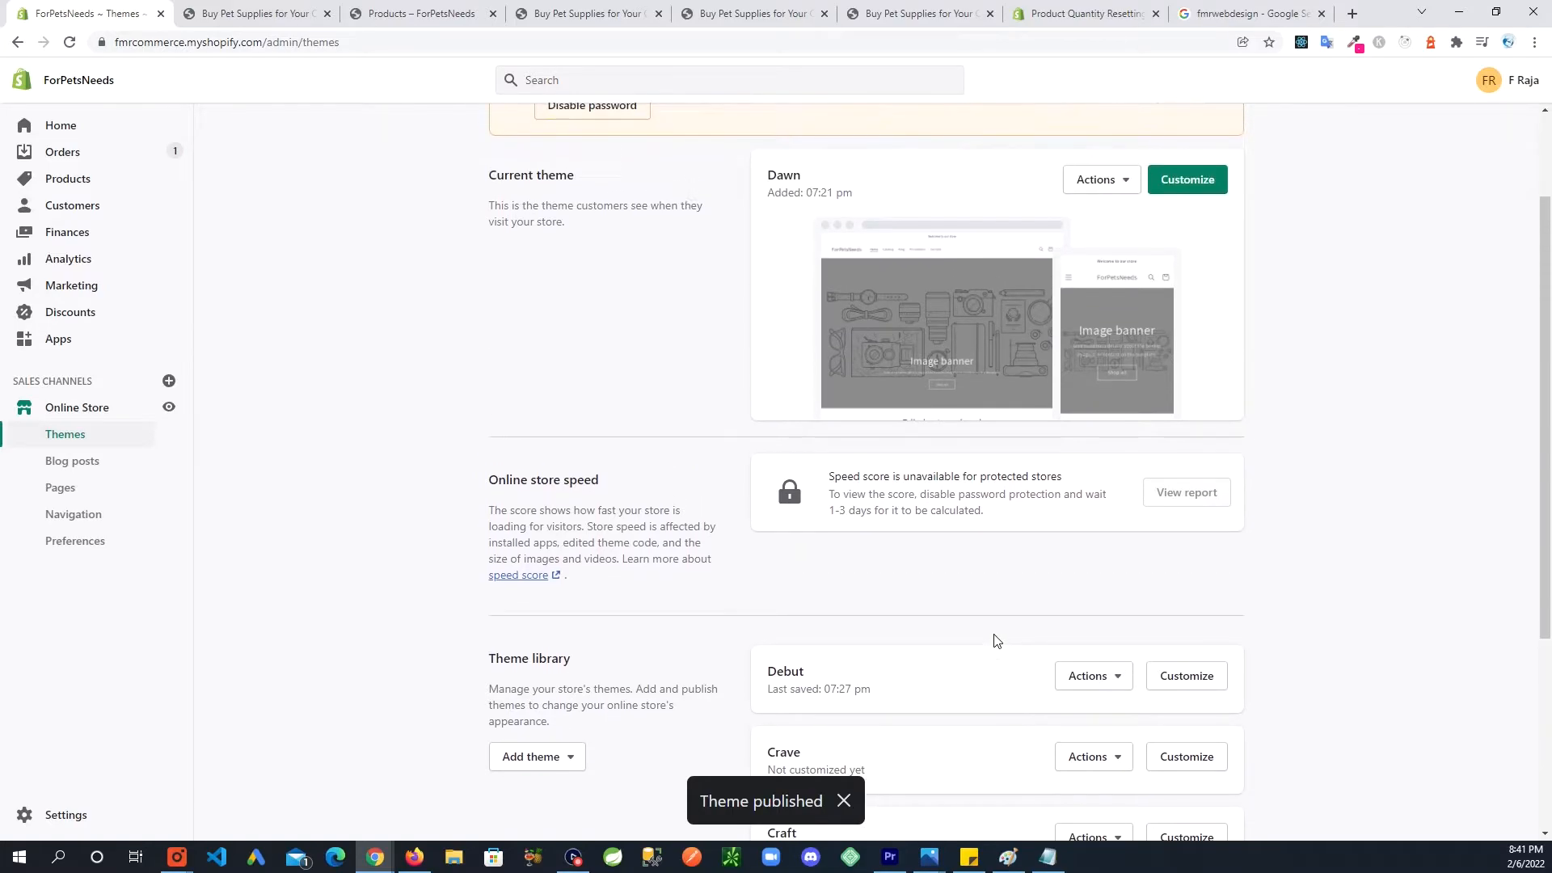
scroll(957, 624, "down", 1)
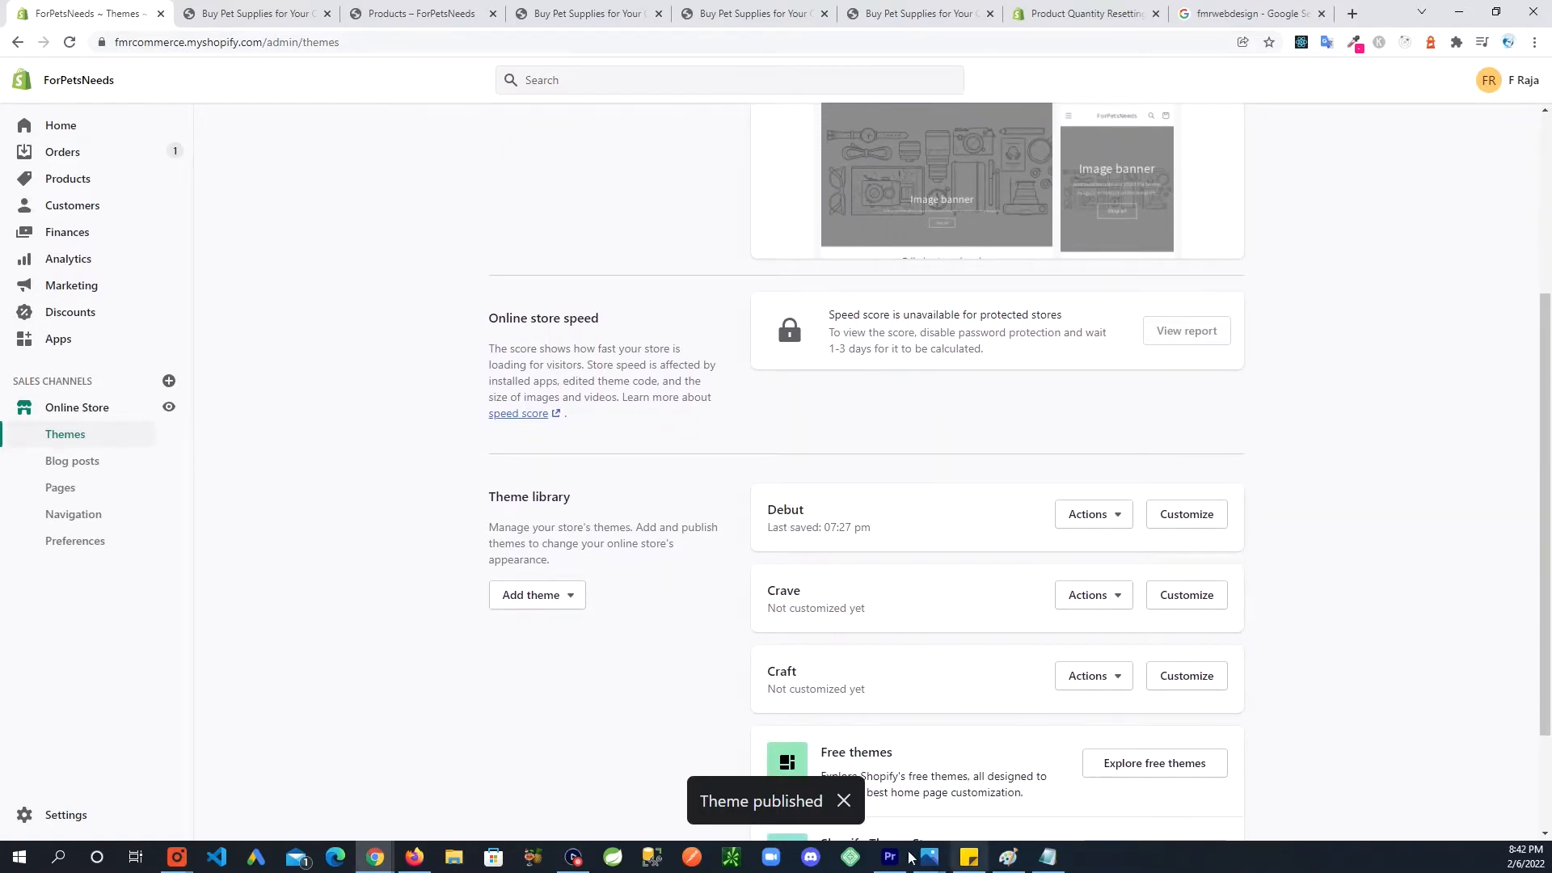
Open a store preview of the published Dawn theme and look over its home page sections.
scroll(934, 641, "up", 4)
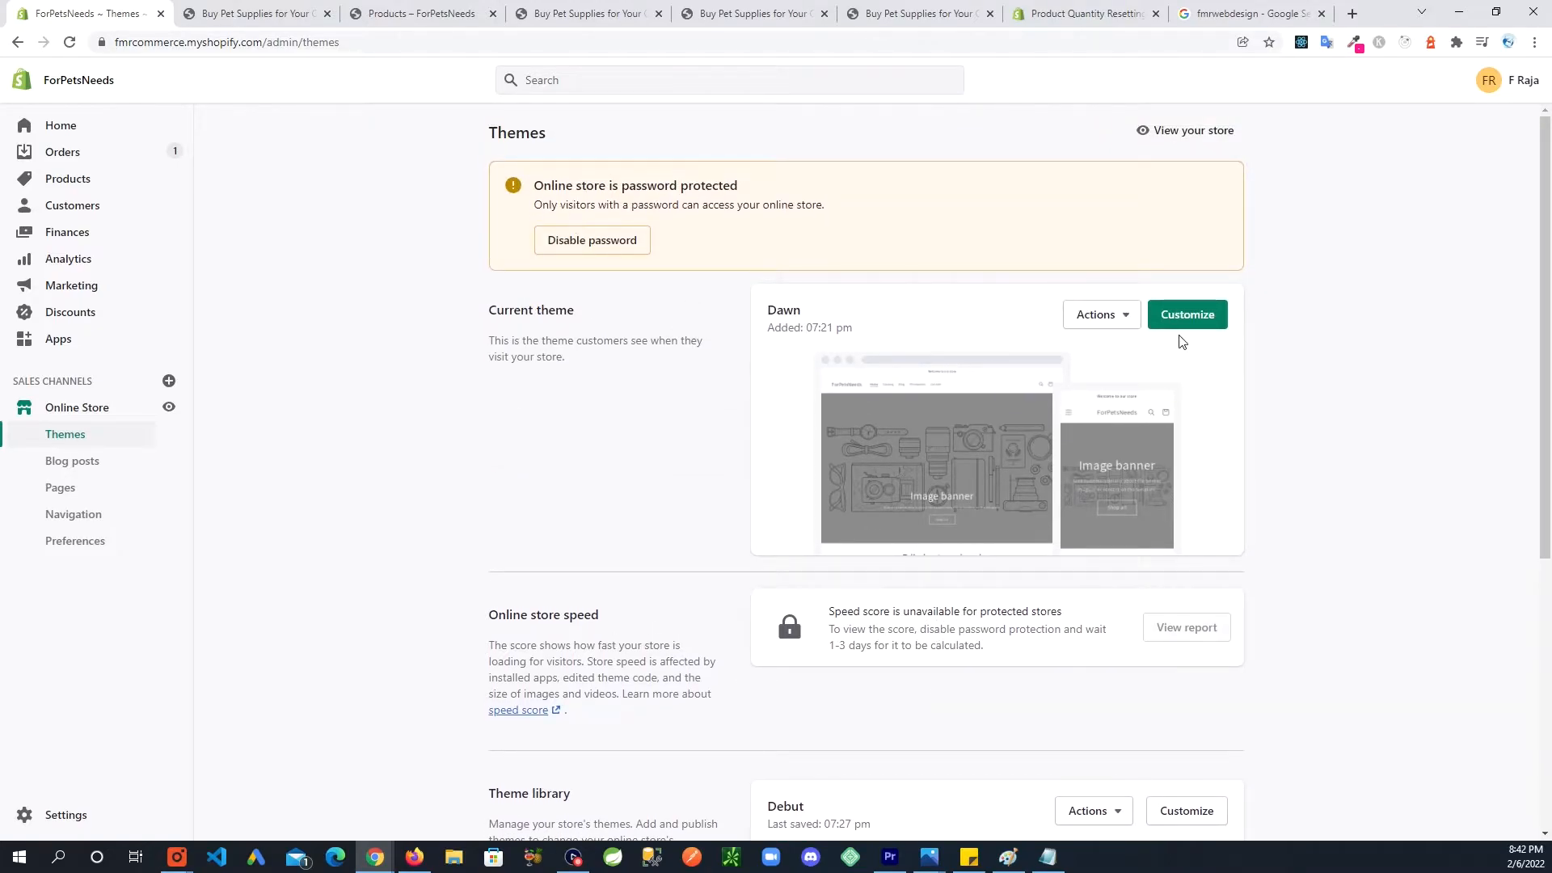
left_click(1123, 322)
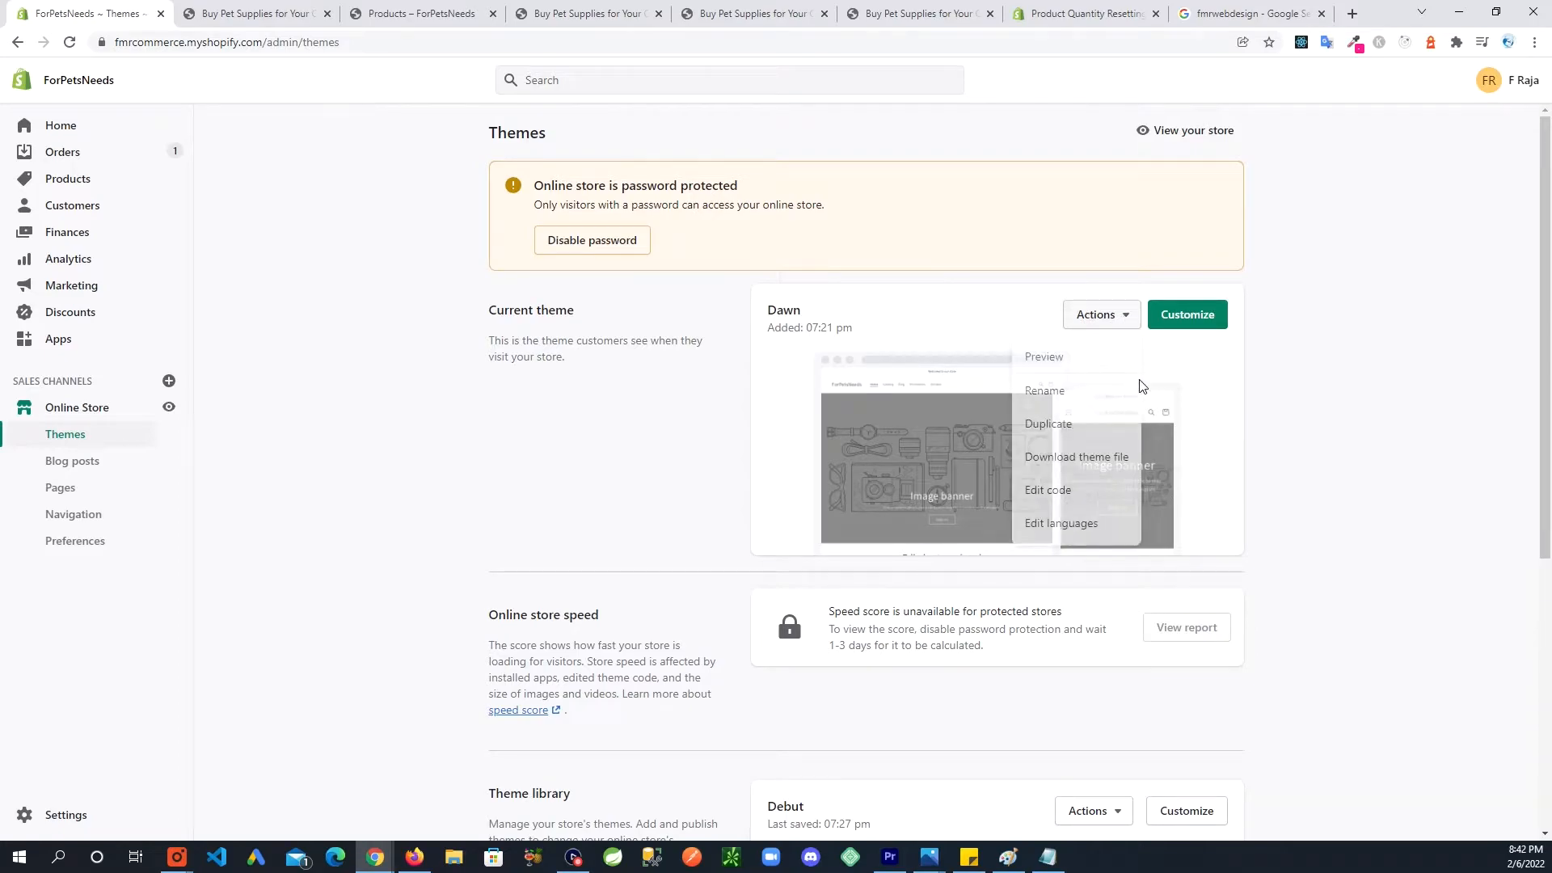
left_click(1069, 363)
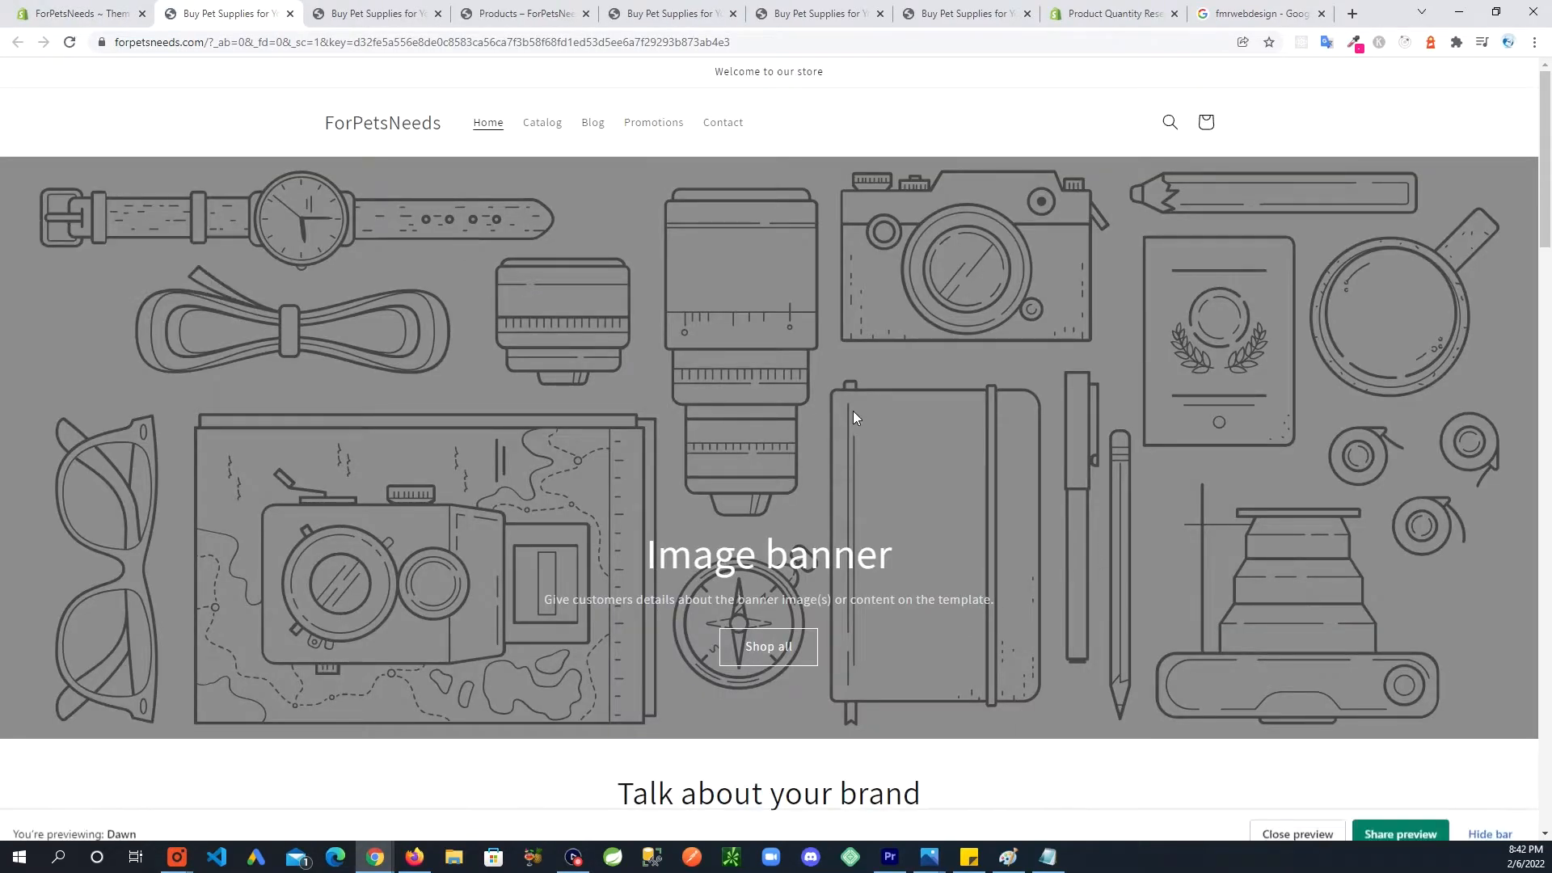
scroll(852, 425, "down", 6)
scroll(924, 499, "up", 2)
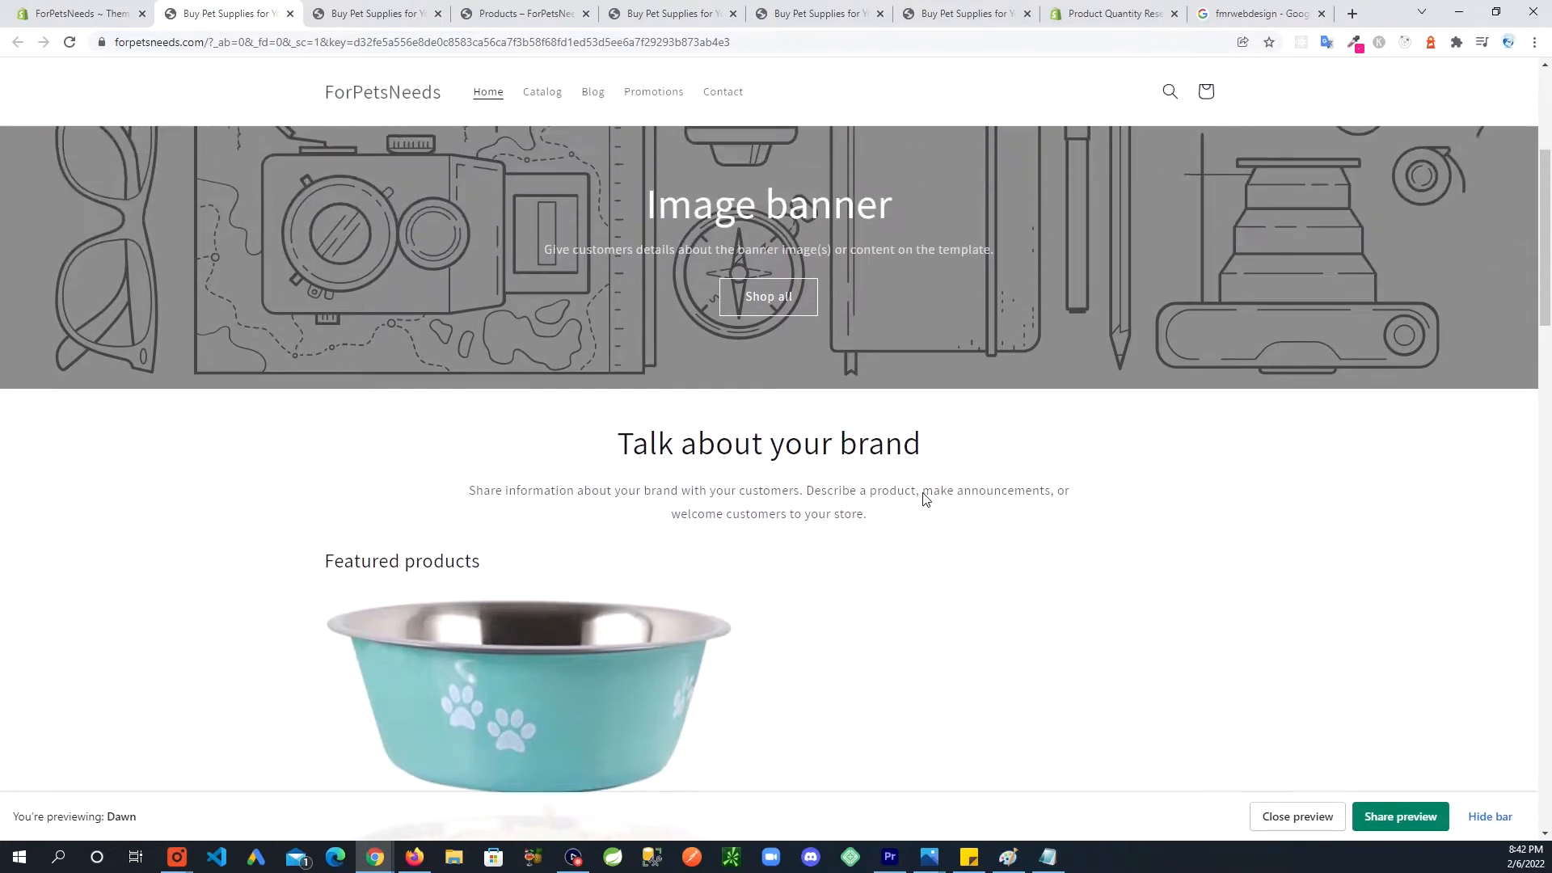
scroll(923, 494, "up", 2)
left_click_drag(1549, 196, 1549, 130)
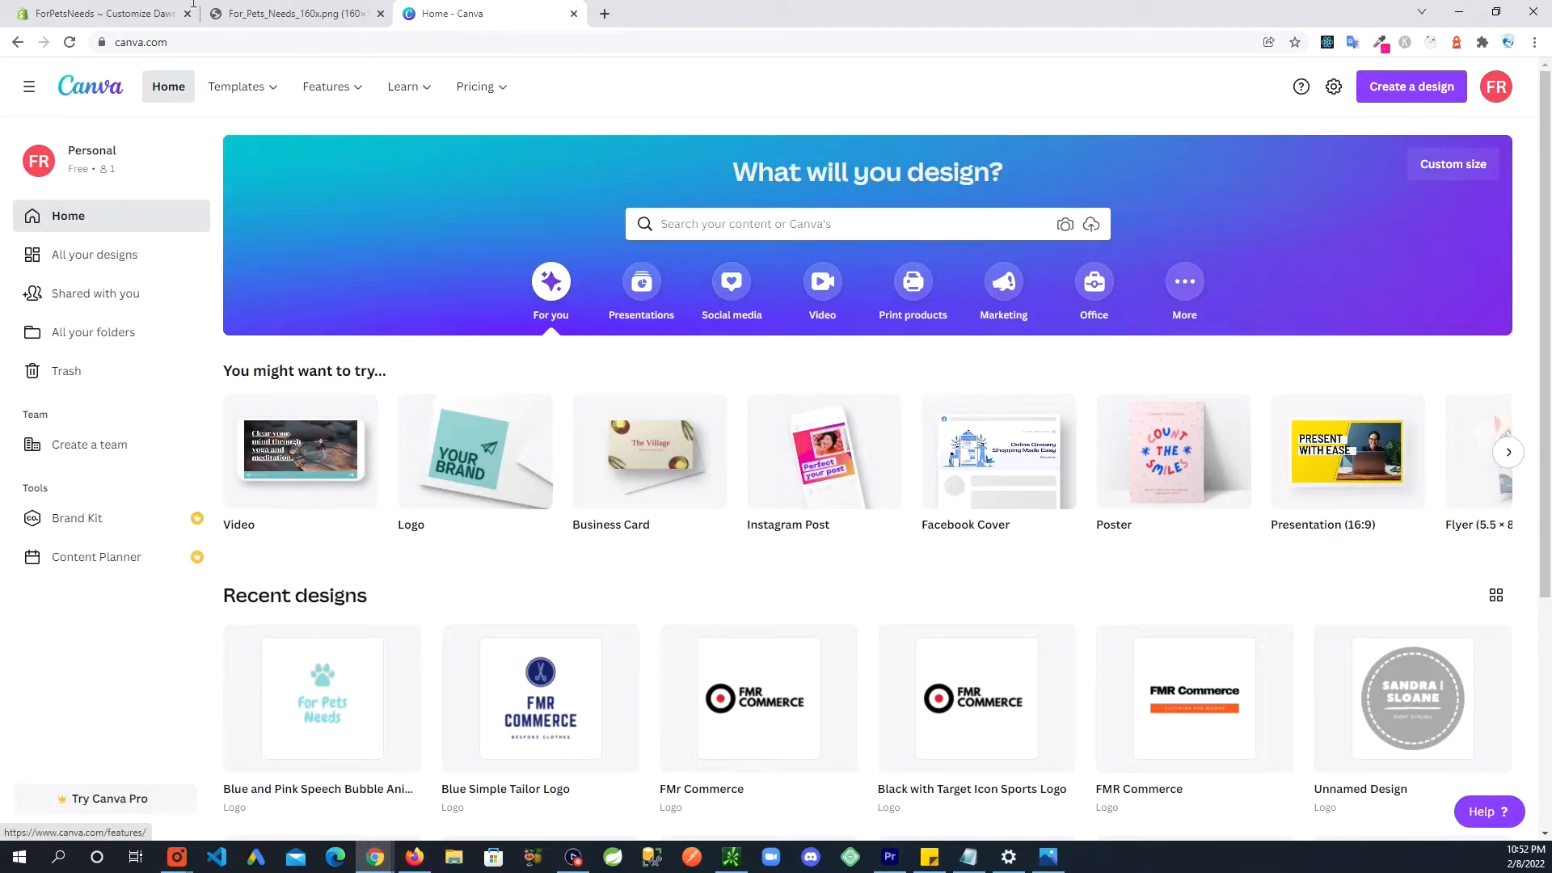
Switch to Canva at canva.com and create a blank Logo design.
left_click(198, 45)
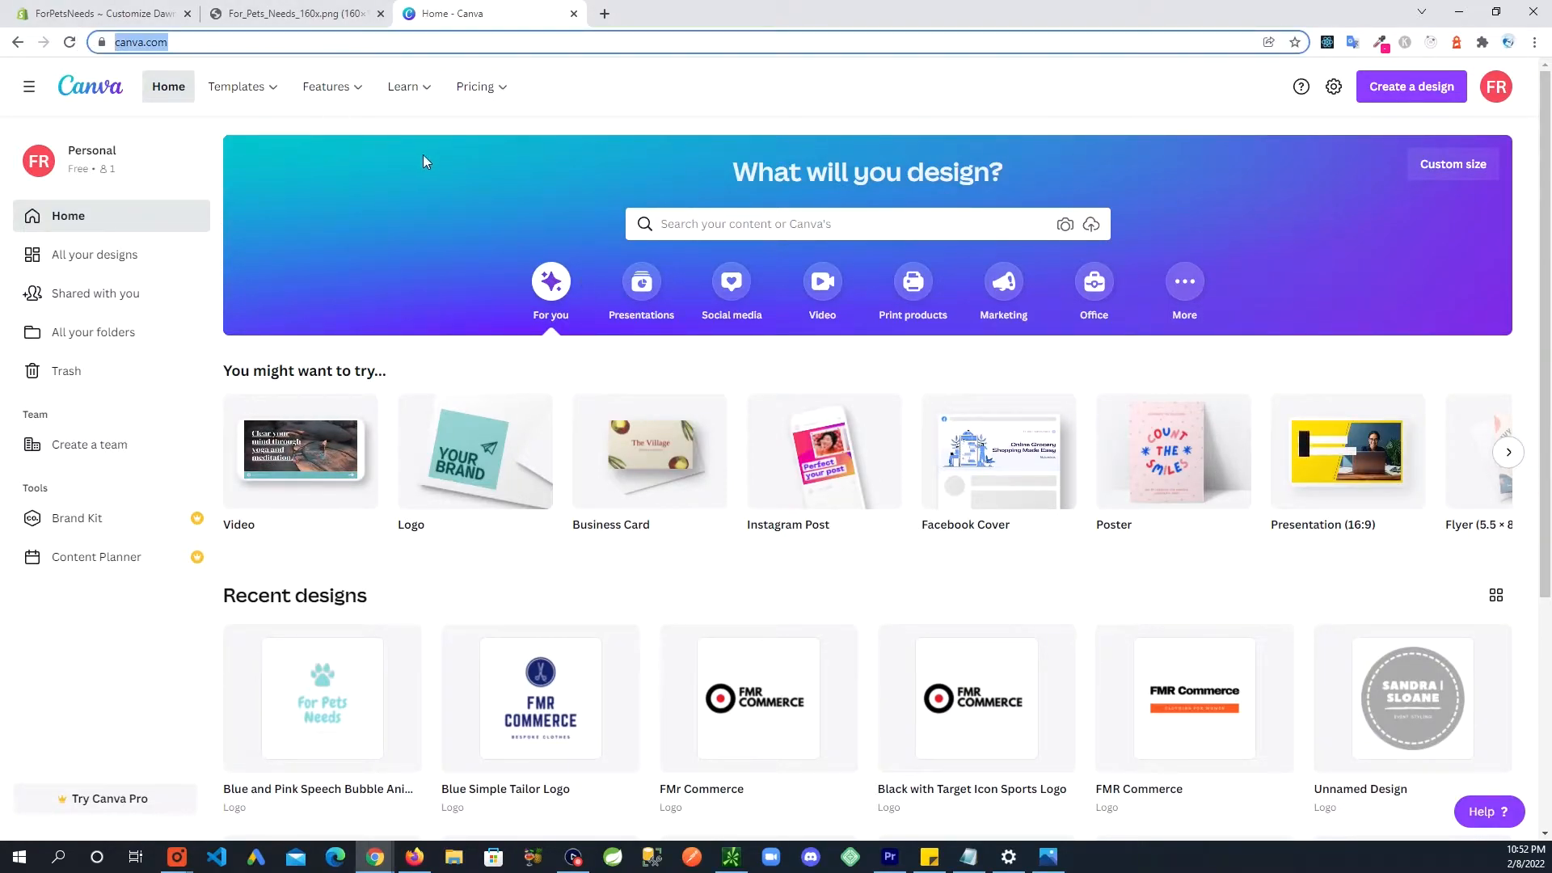
left_click(394, 45)
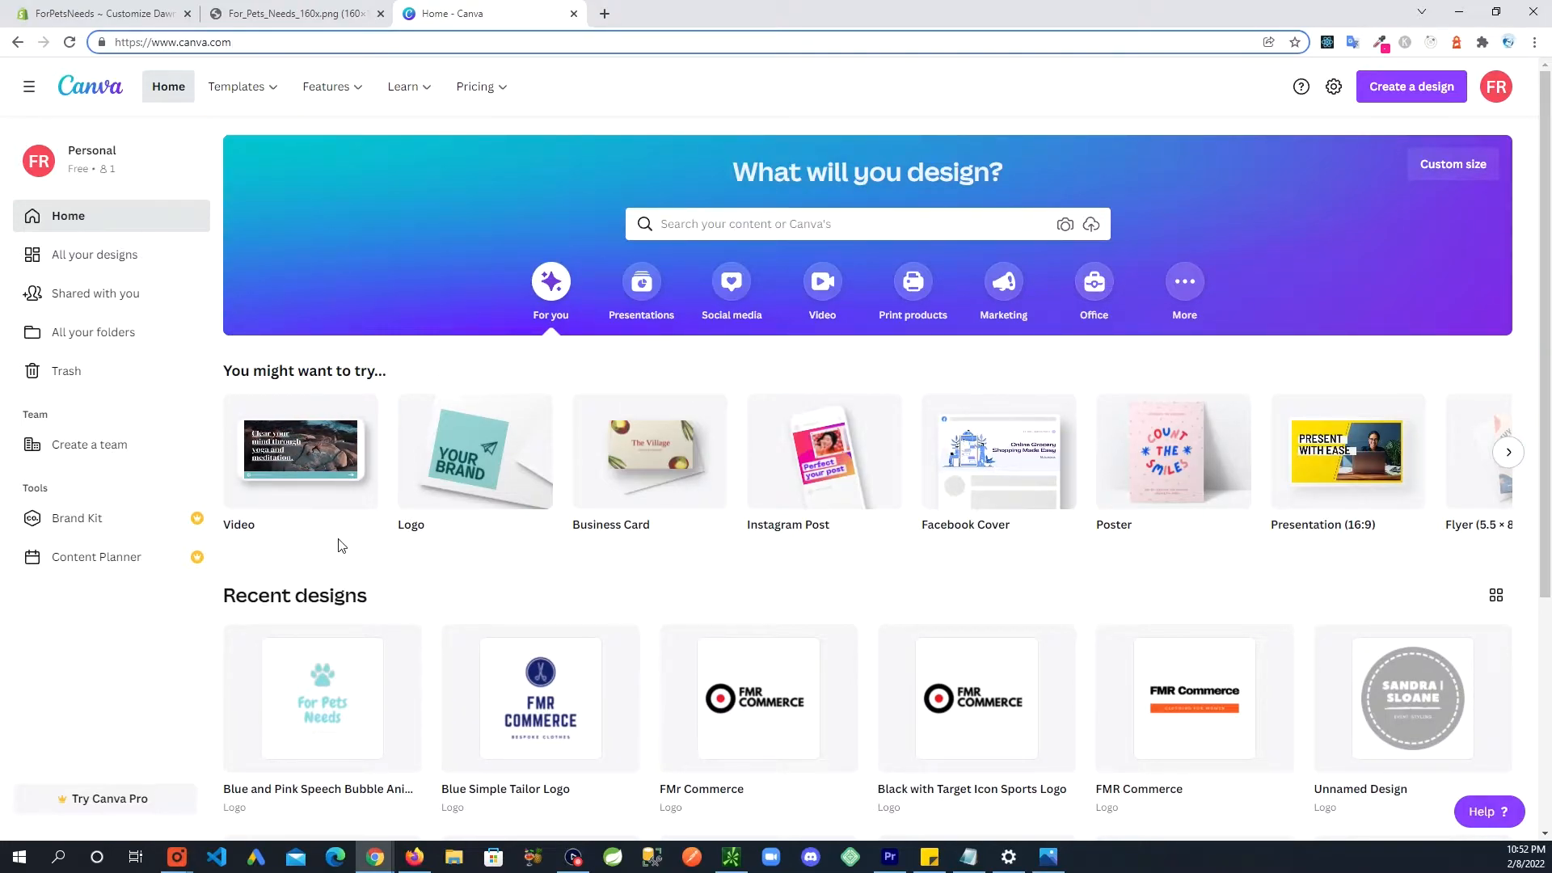
mouse_move(486, 486)
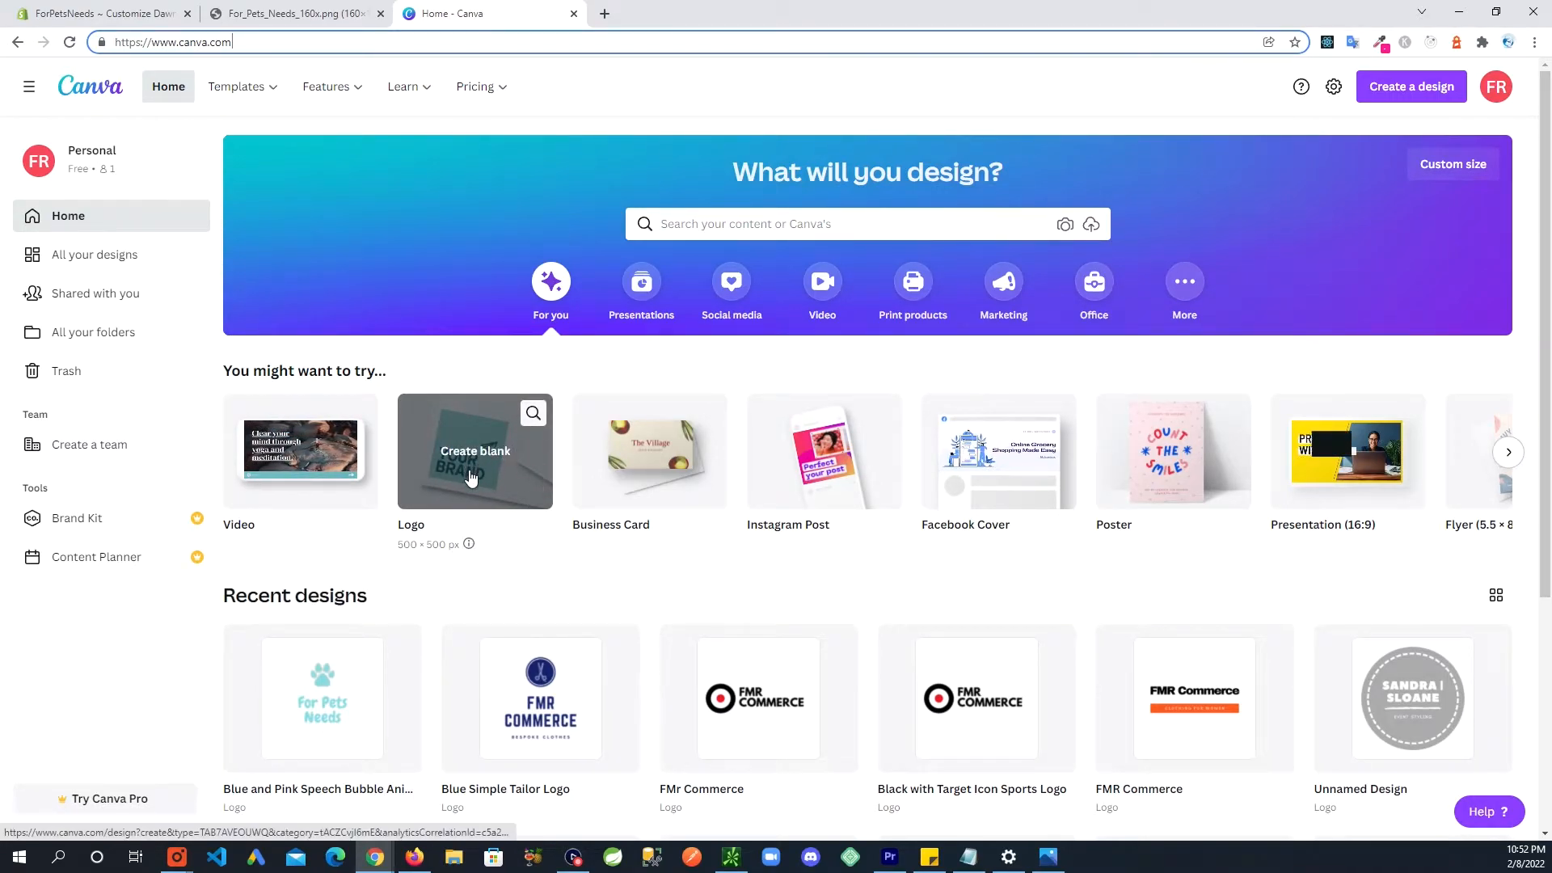
left_click(469, 476)
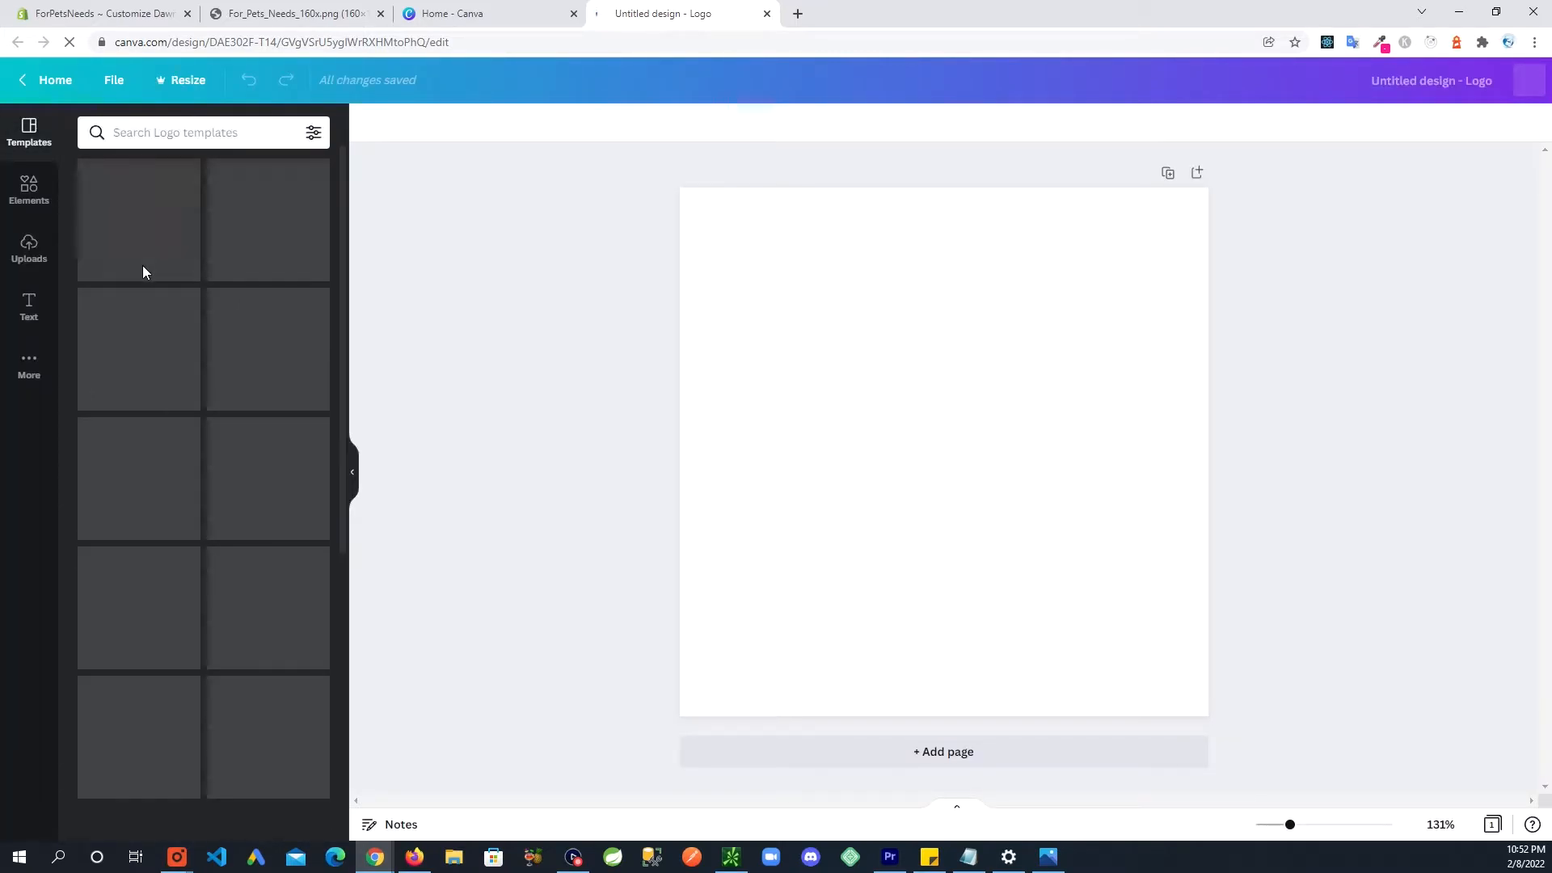
Search the logo templates for "pet" and apply the free white Yellow Paws template to the blank design.
left_click(152, 134)
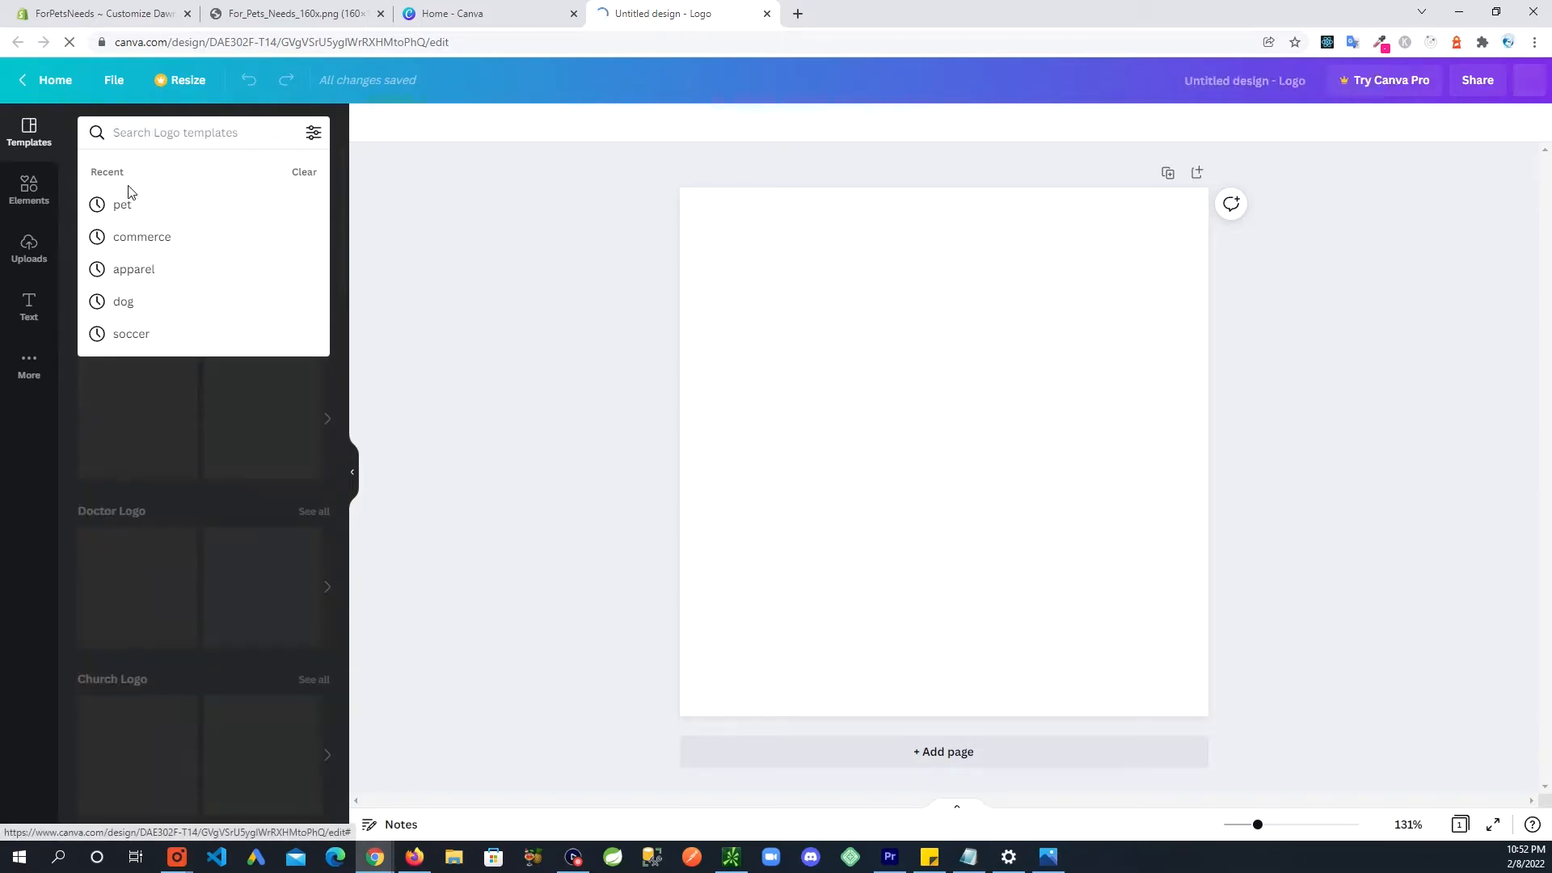
key("Return")
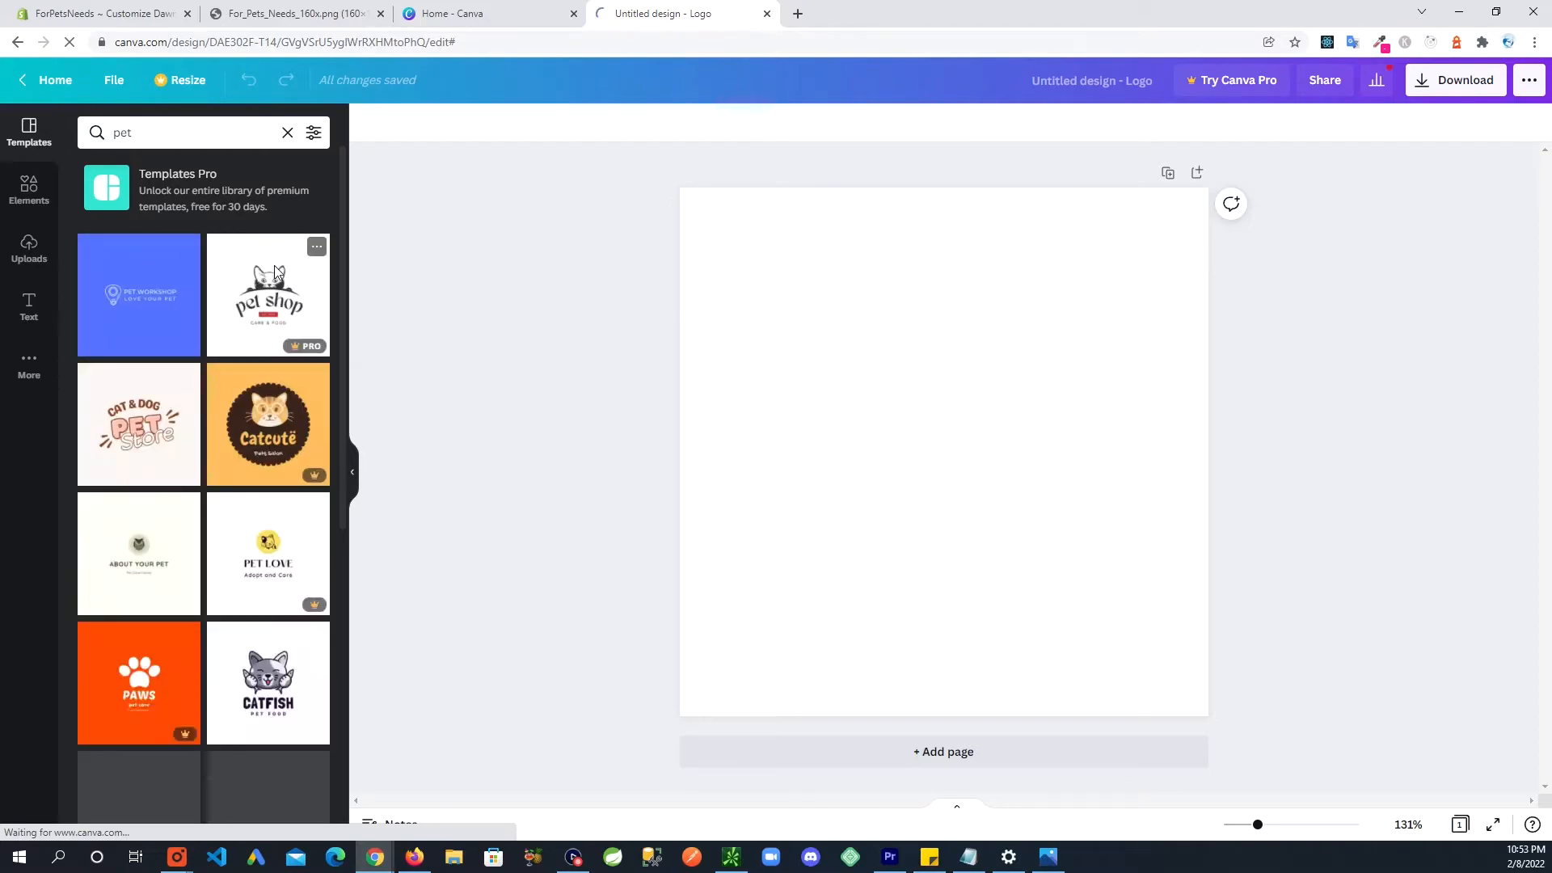
scroll(287, 431, "down", 2)
scroll(287, 431, "down", 2)
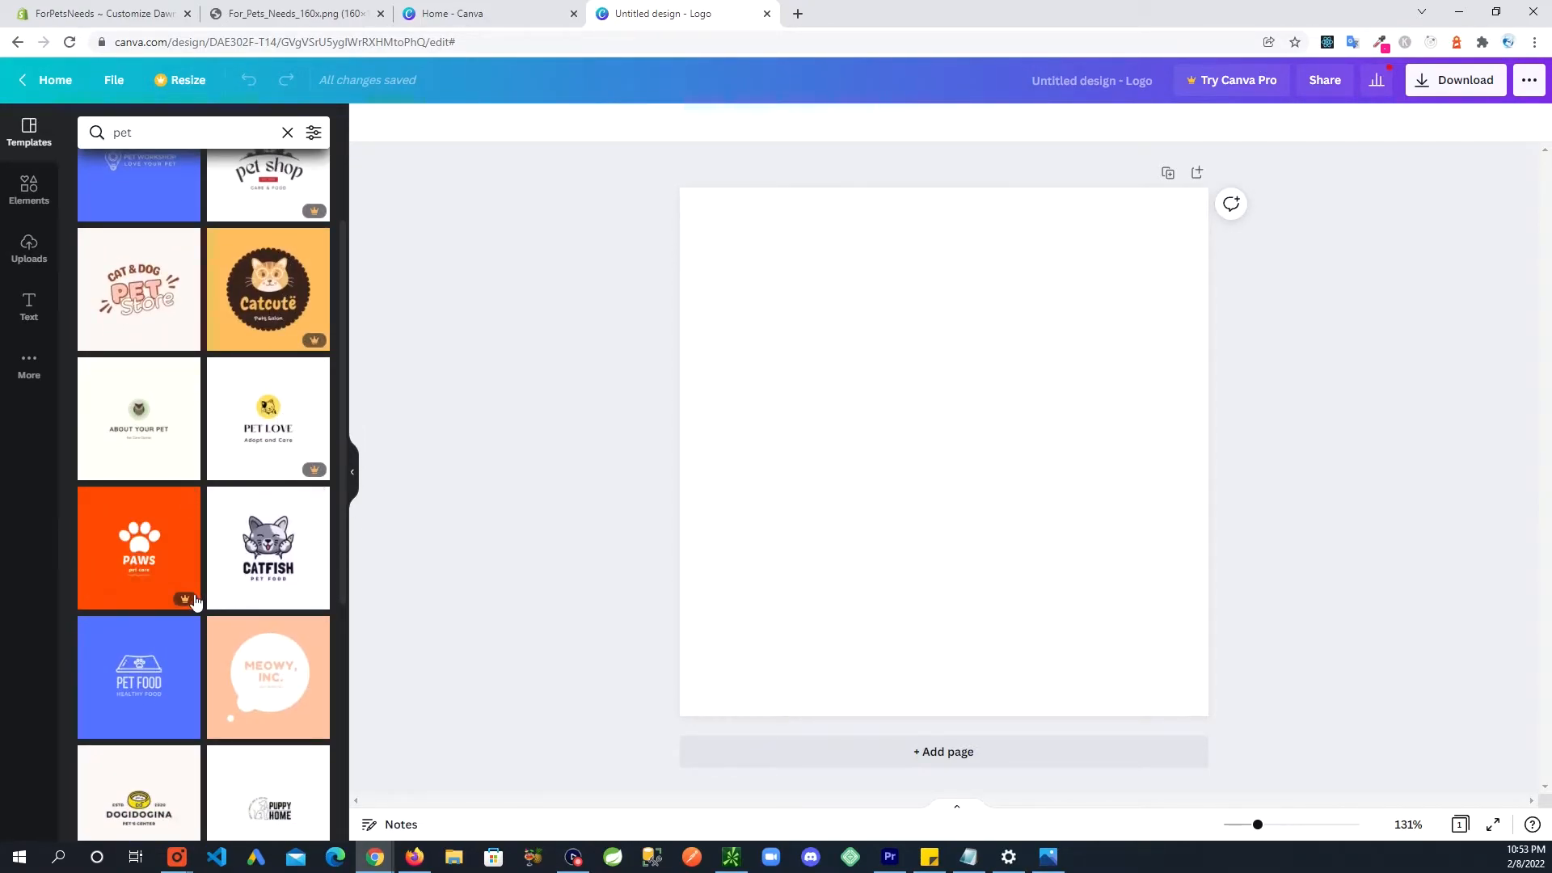
scroll(212, 560, "down", 1)
scroll(212, 559, "down", 4)
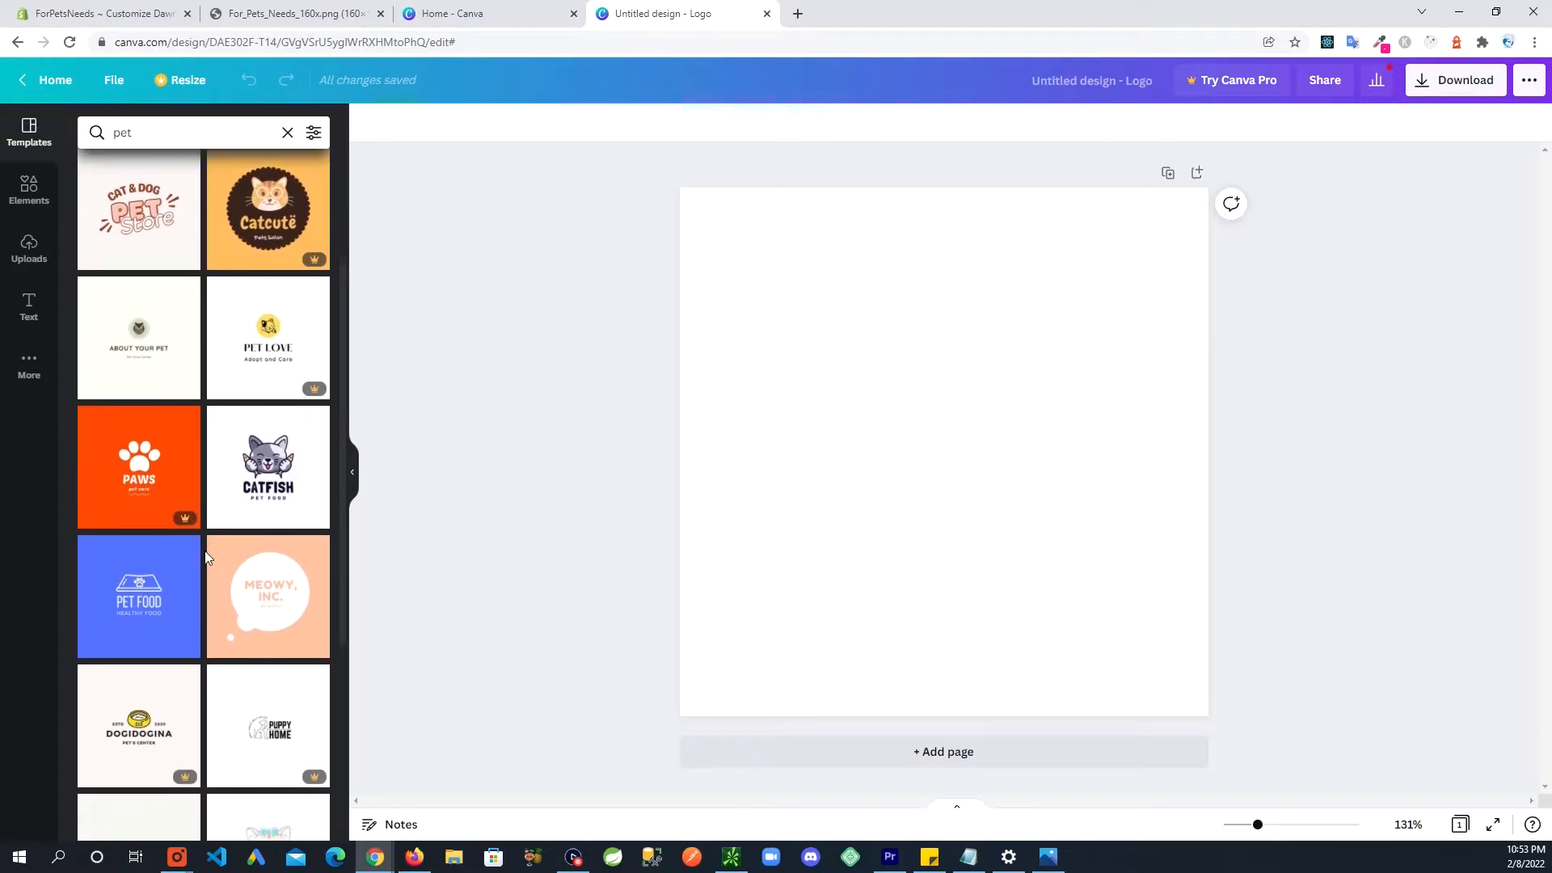
scroll(152, 542, "down", 3)
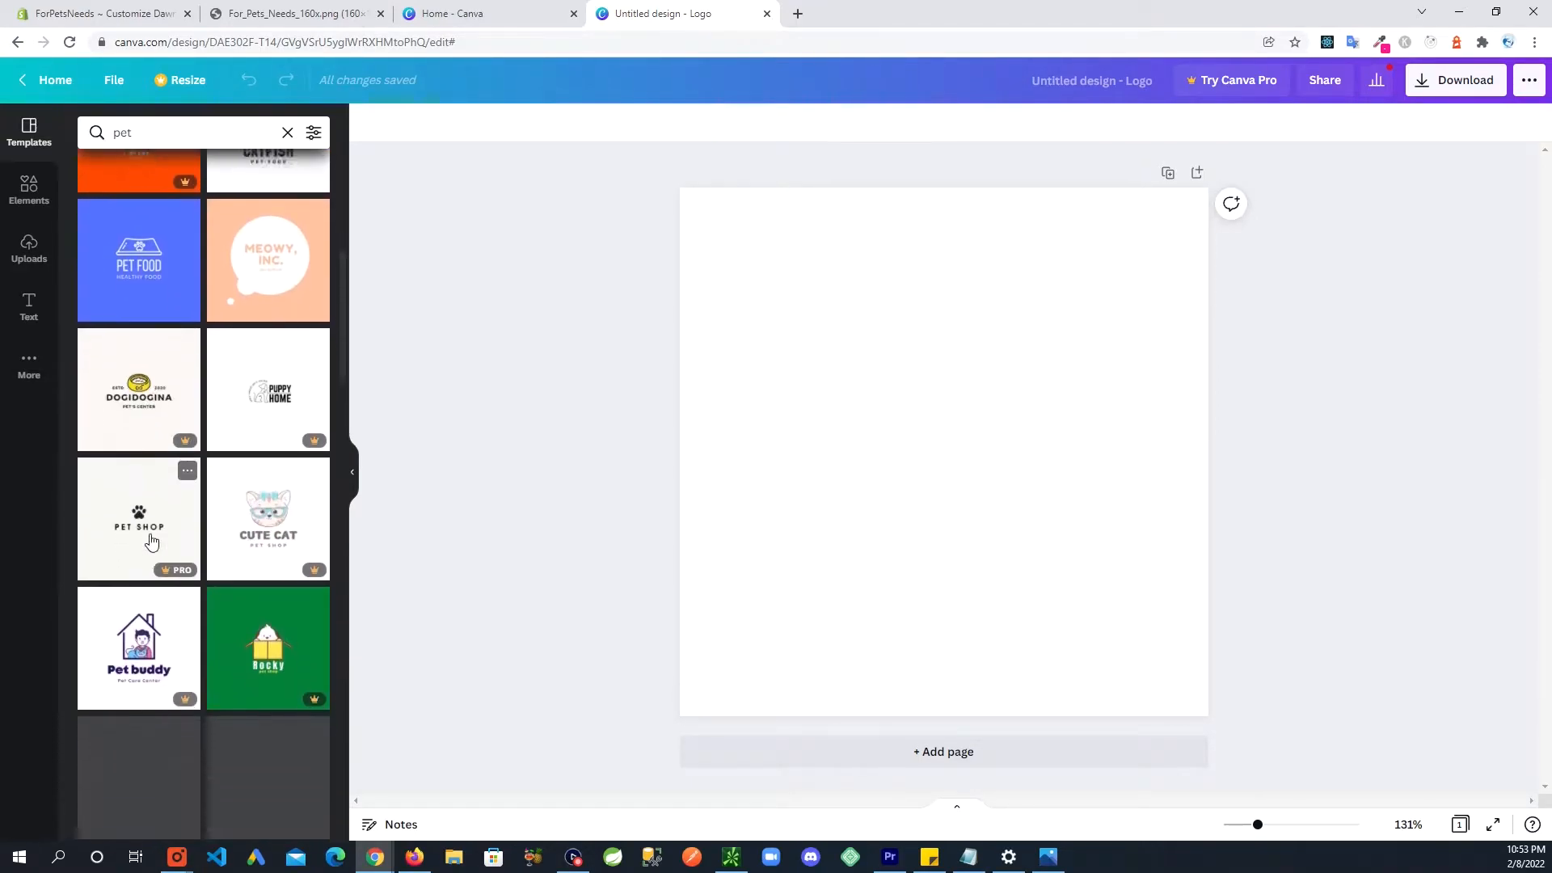
left_click_drag(342, 356, 341, 471)
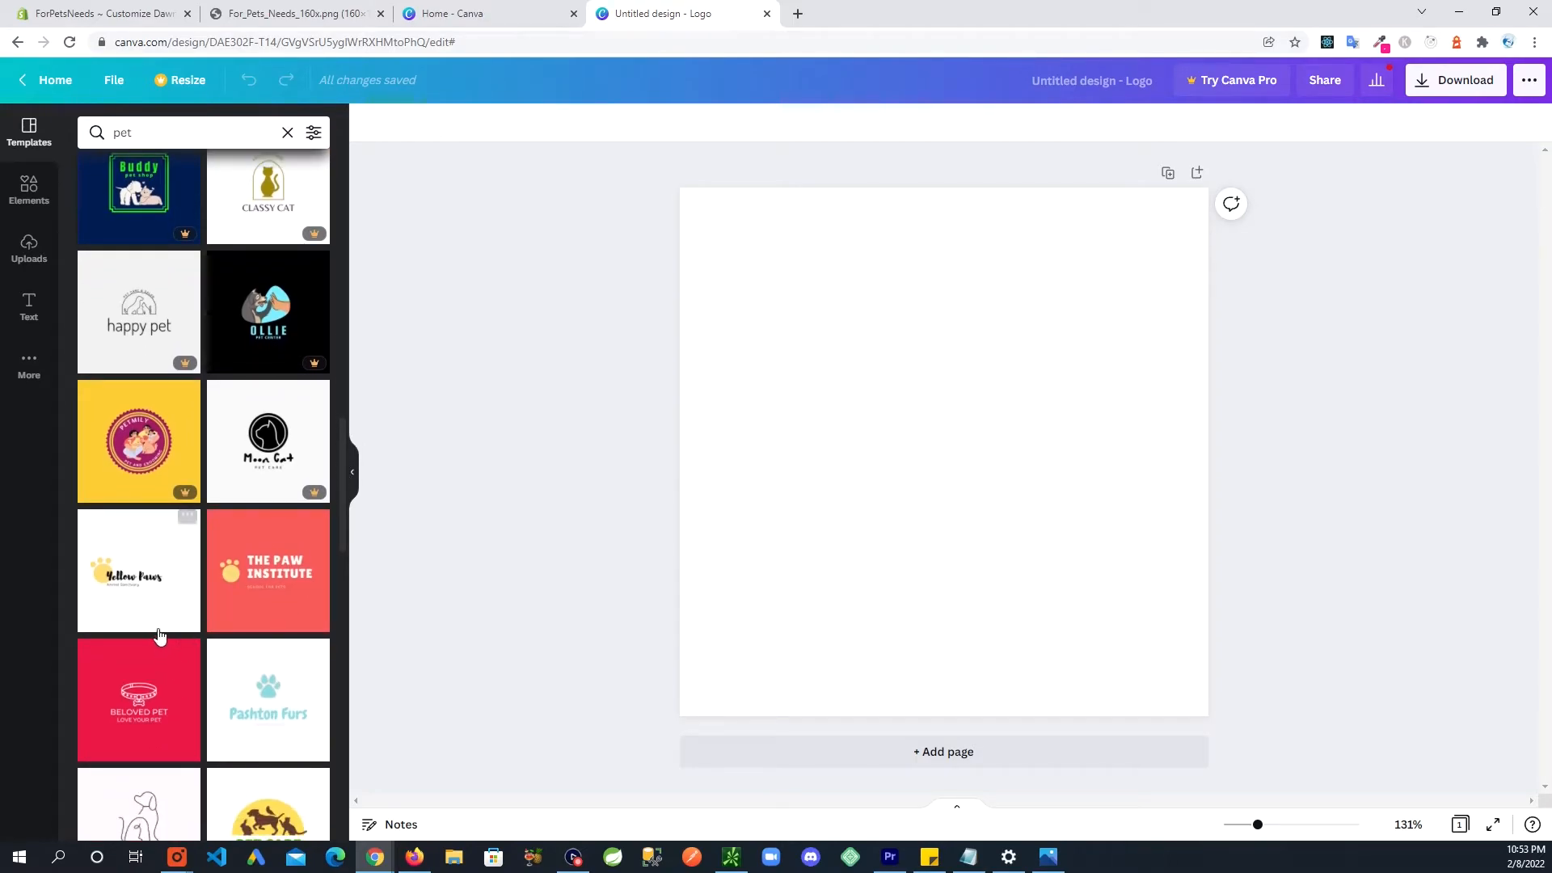
left_click(138, 587)
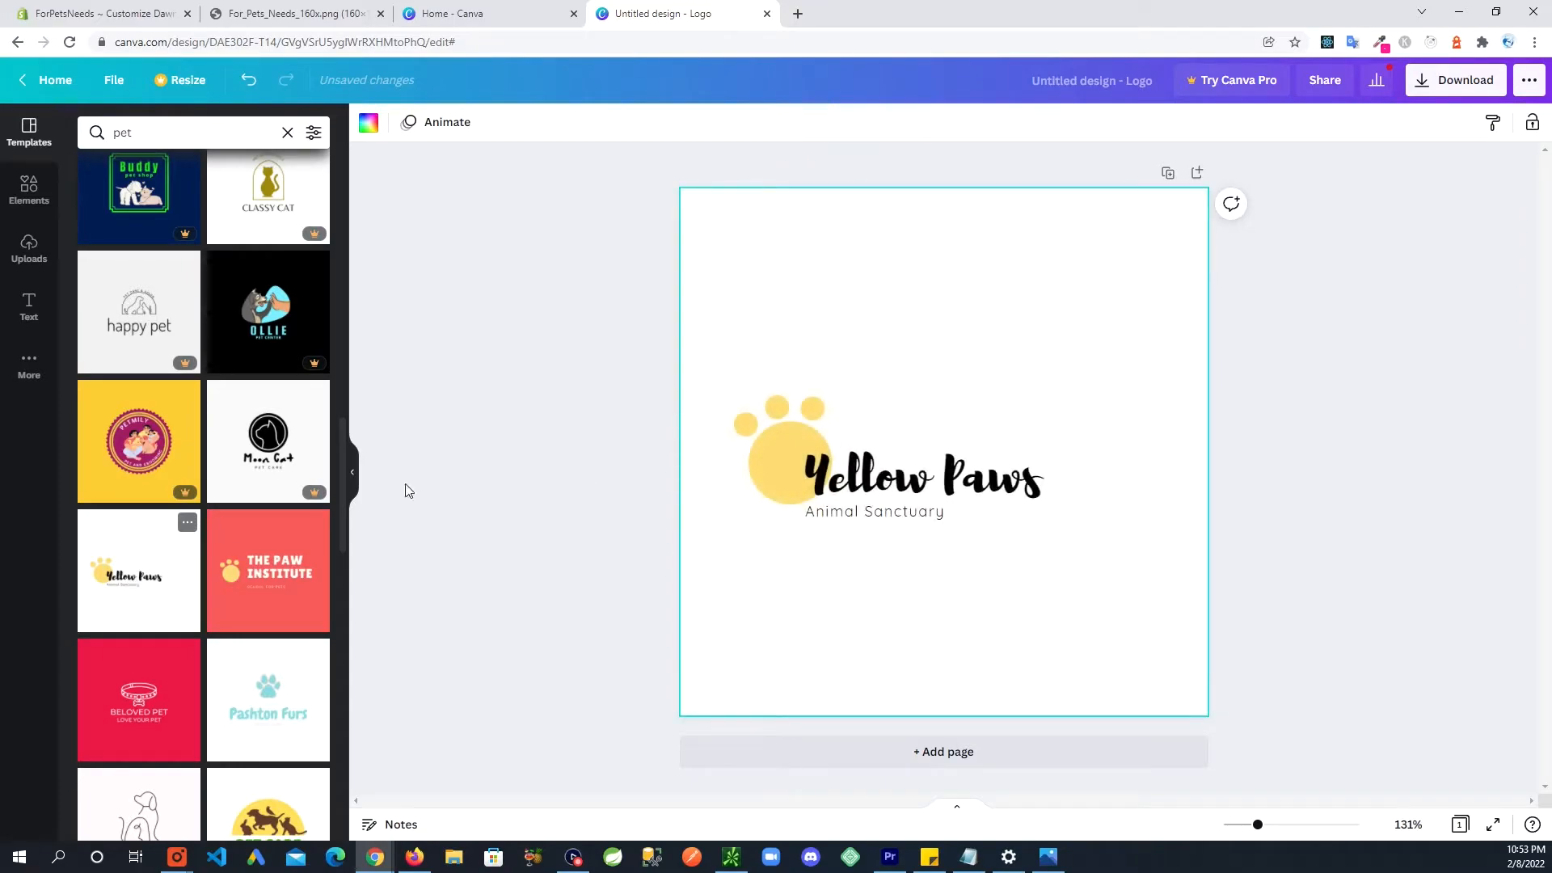
Replace the logo's "Yellow Paws" heading with "For Pets Needs".
left_click(996, 459)
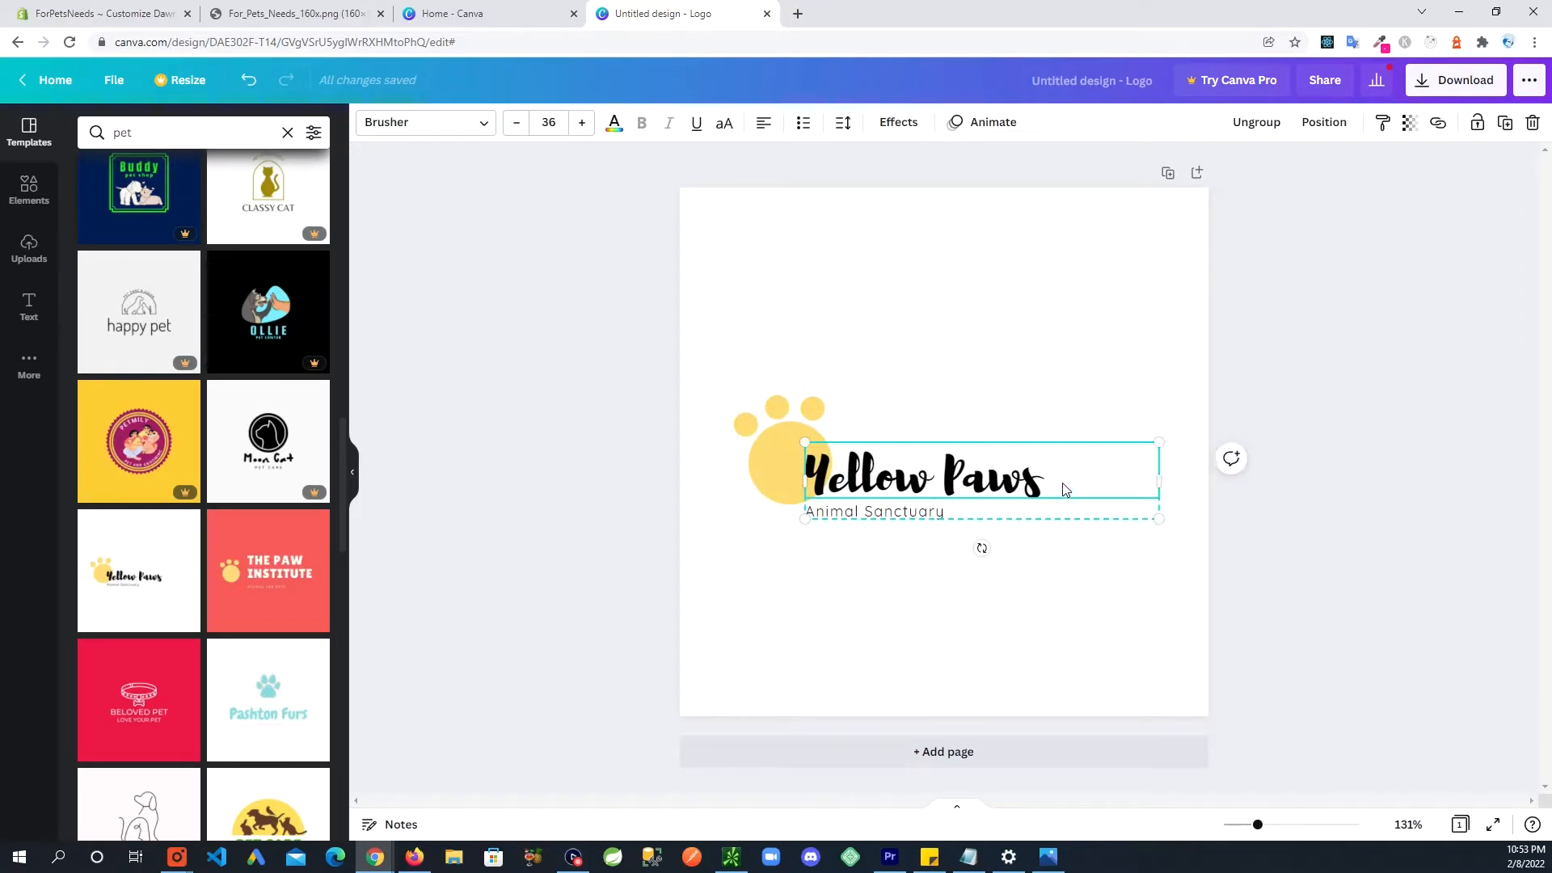
double_click(1019, 488)
left_click_drag(1043, 478, 815, 477)
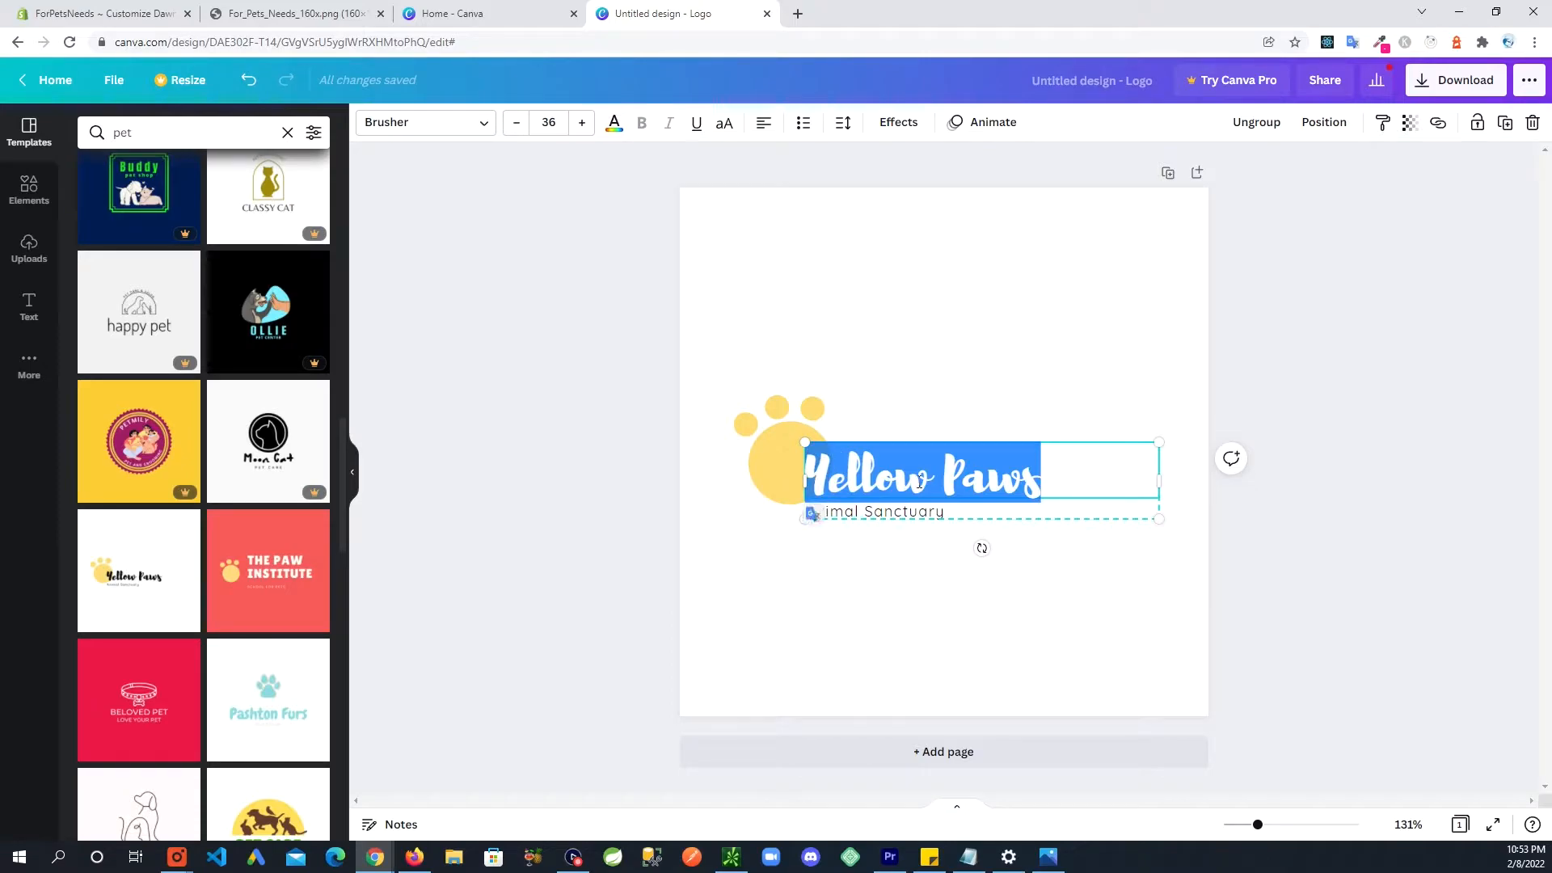
type("F")
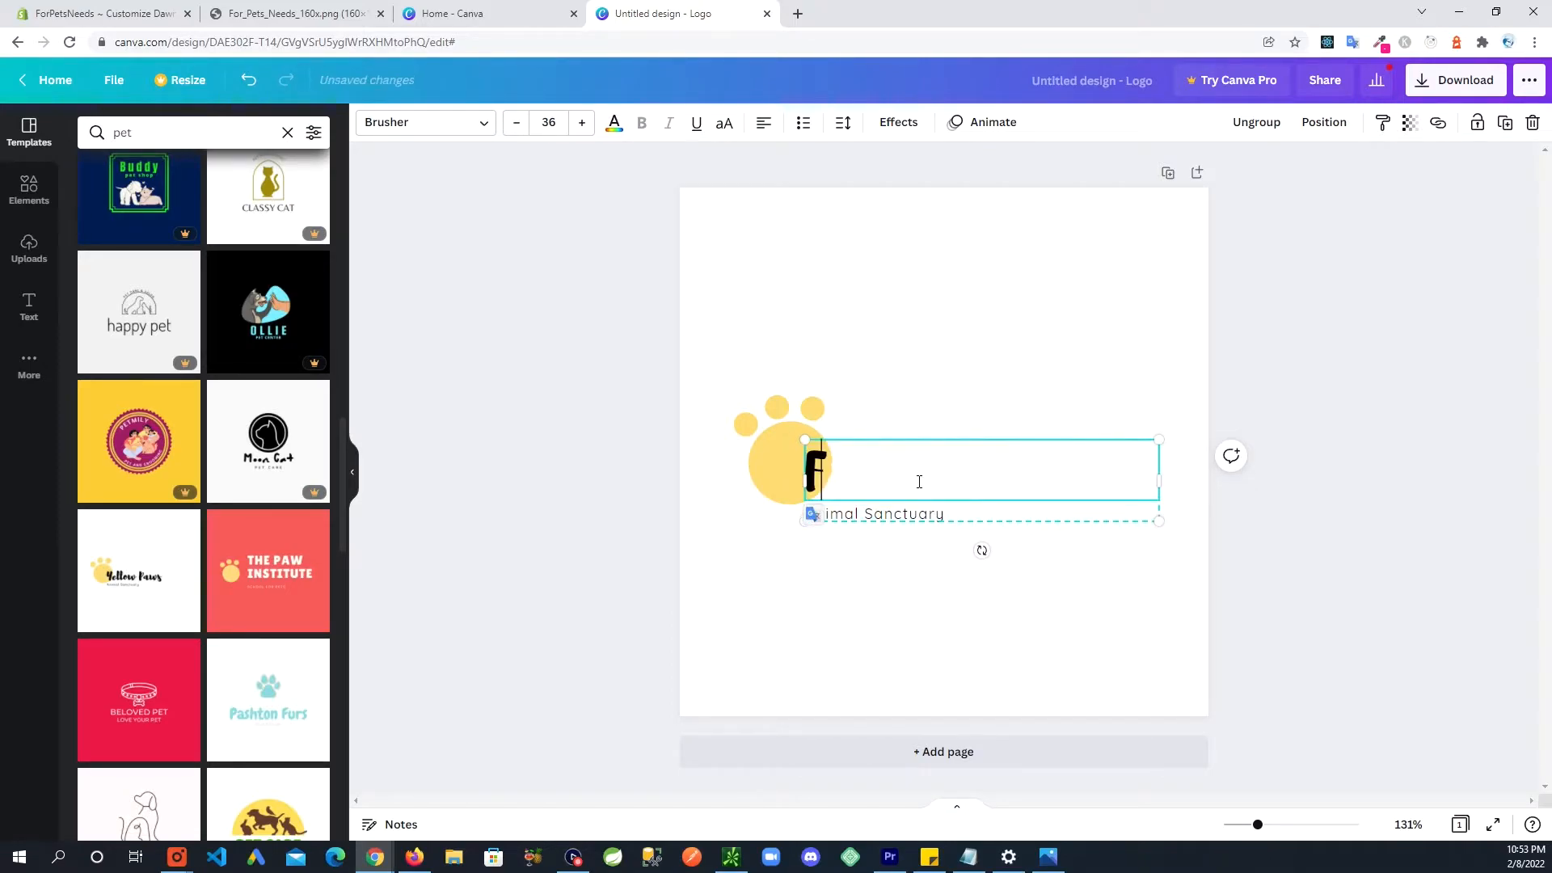
type("or Pets Needs")
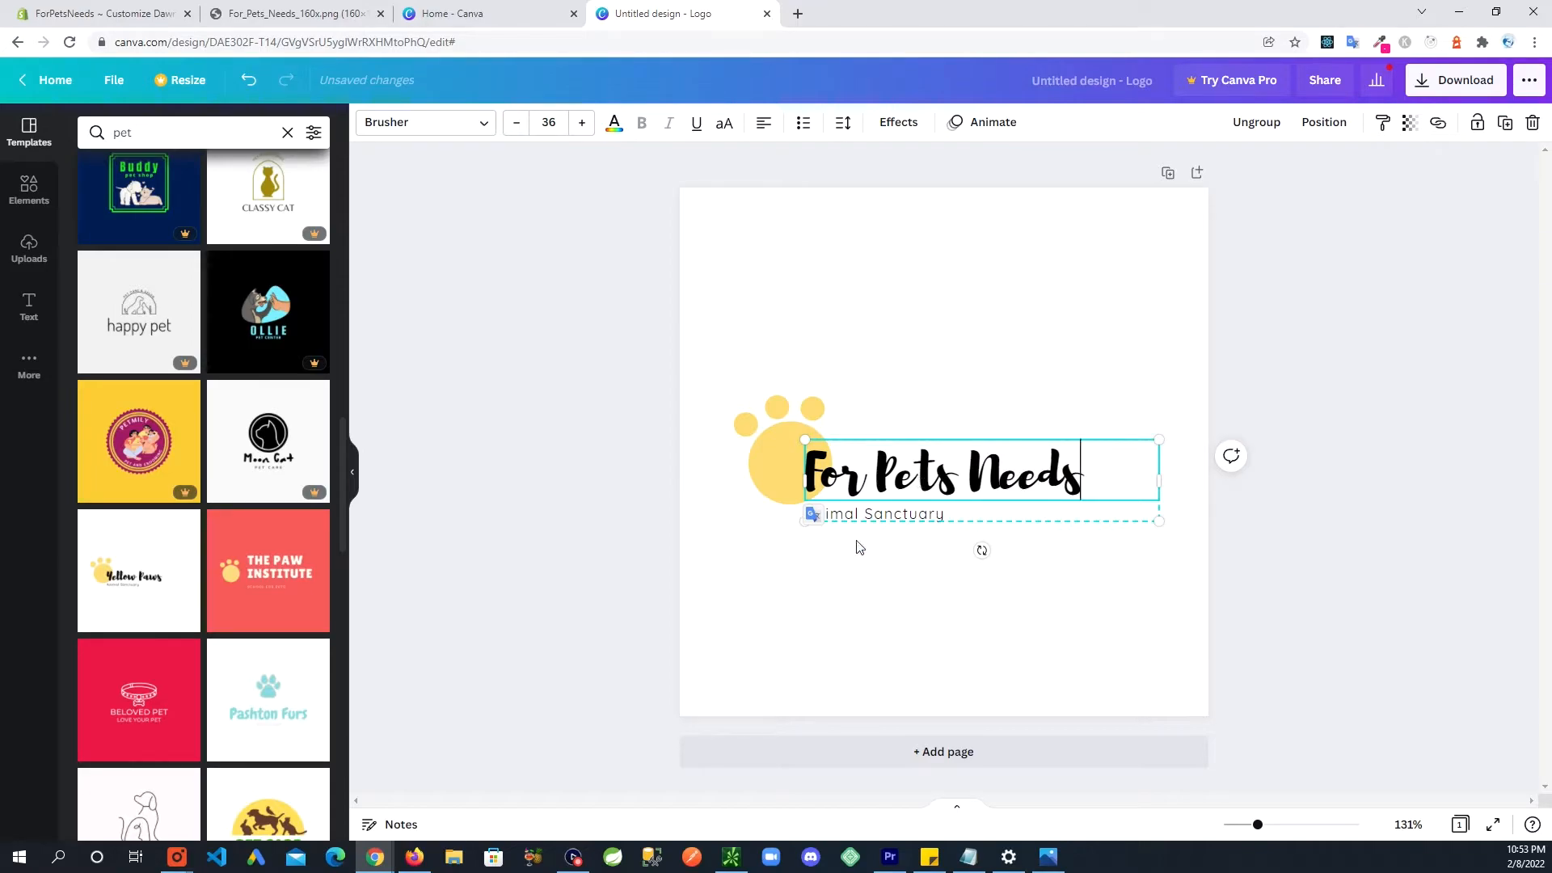
Replace the logo's "Animal Sanctuary" tagline with "Pet Supplies".
double_click(935, 515)
left_click_drag(953, 514, 806, 513)
type("Pet Supplies")
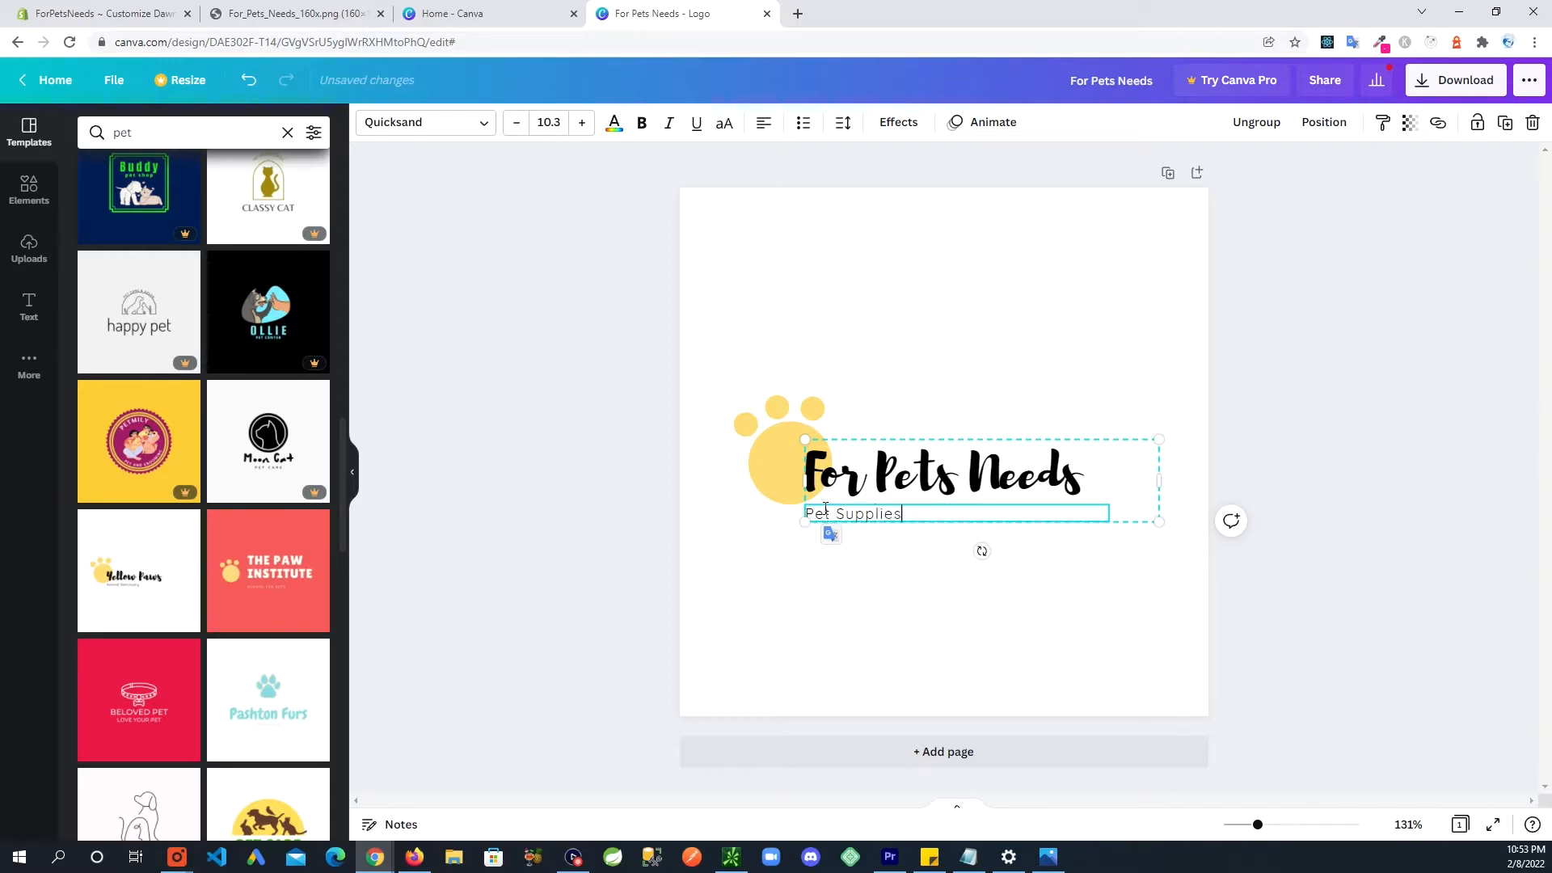
Deselect the tagline text and download the finished logo as a PNG file.
left_click(932, 391)
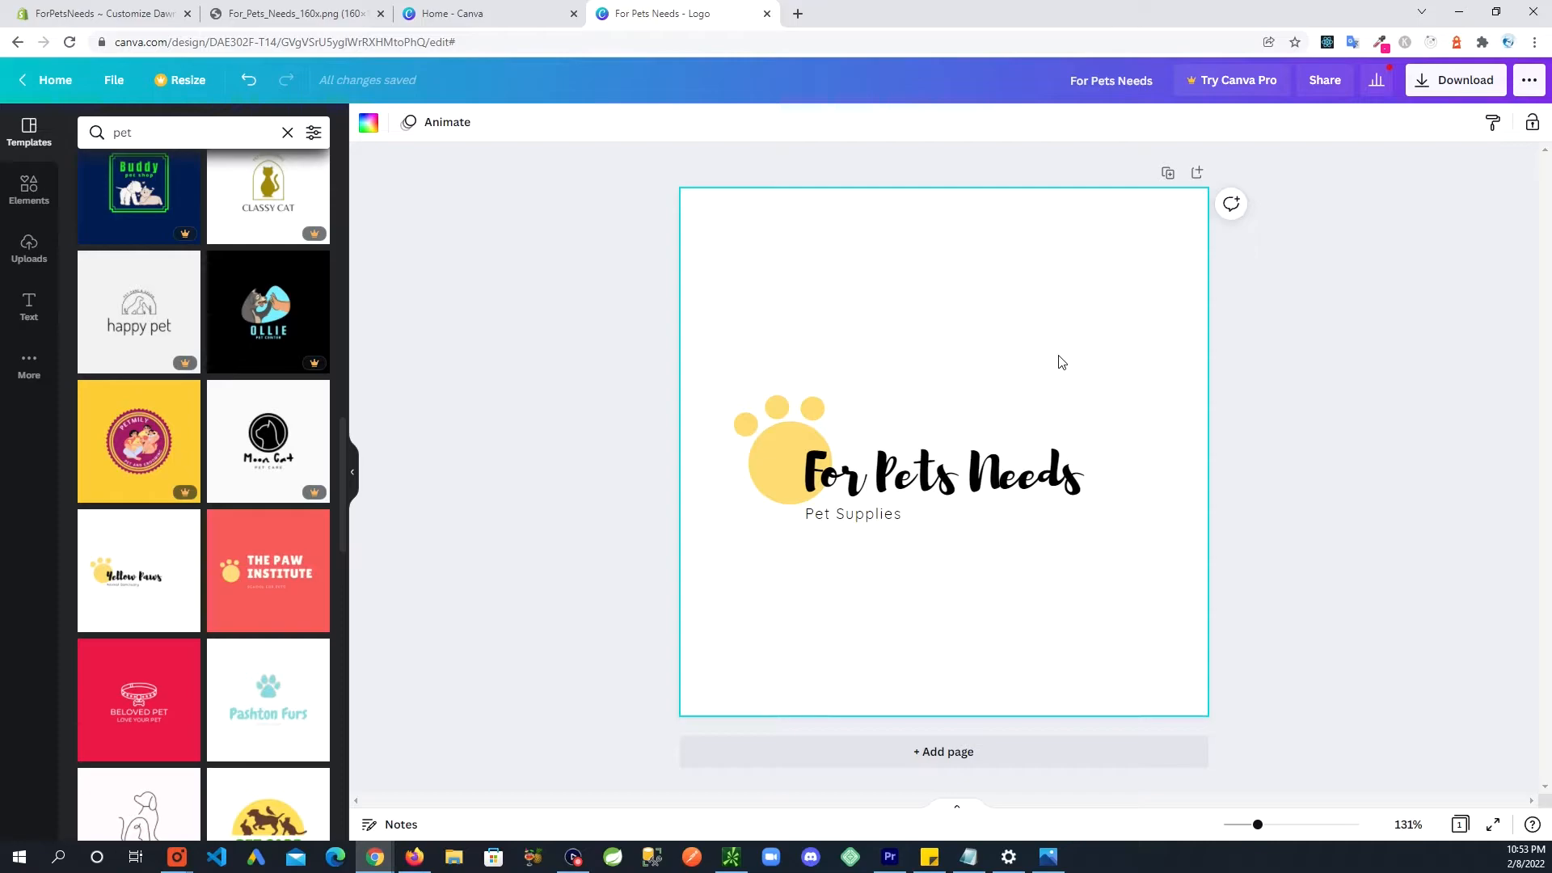
left_click(1421, 87)
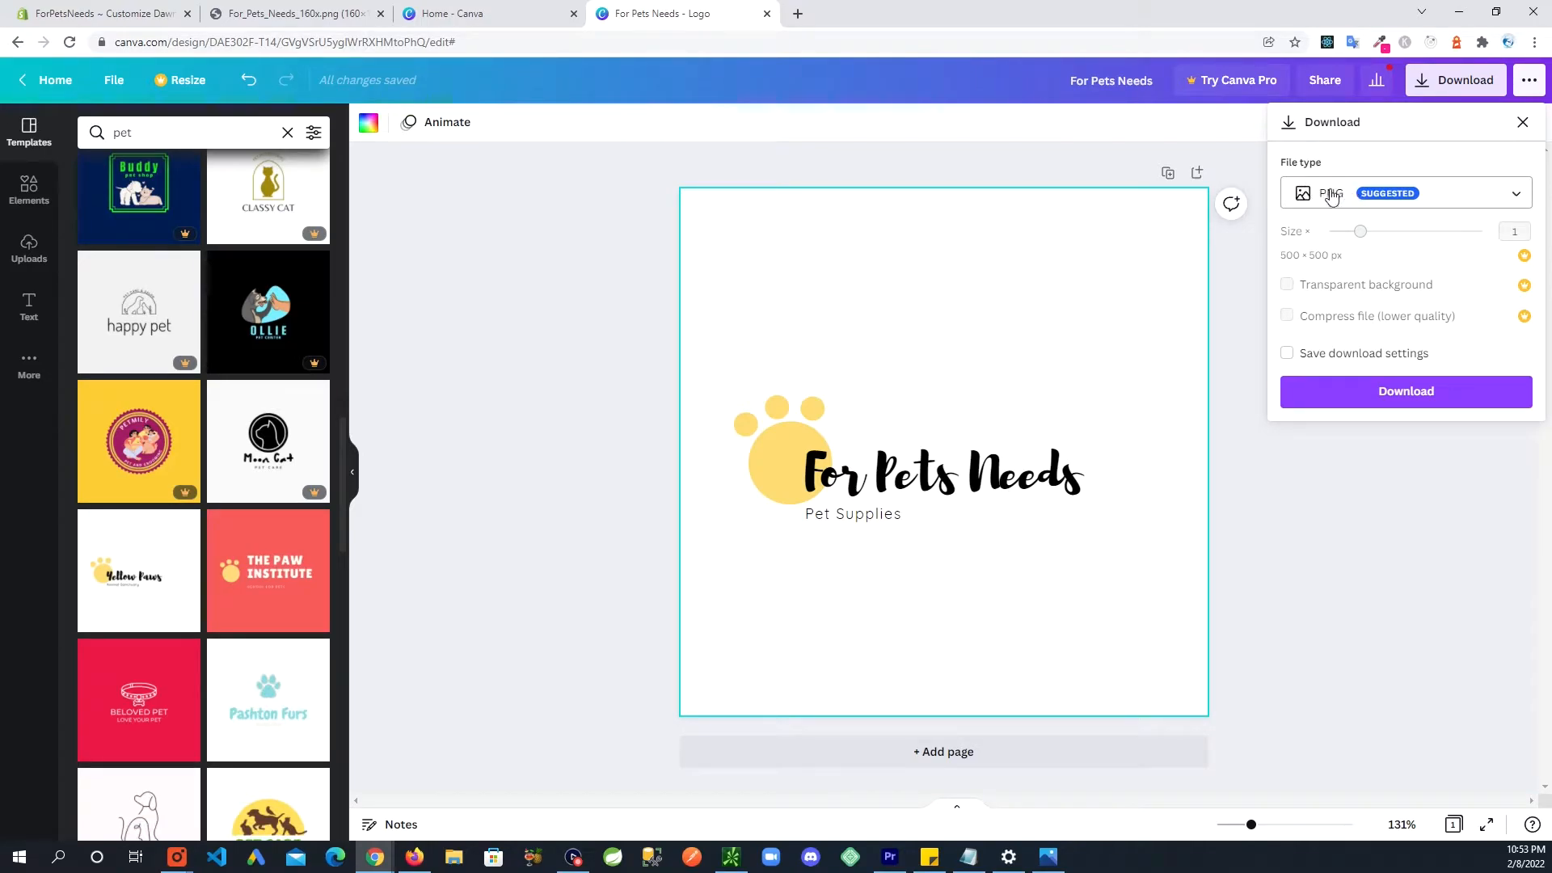
left_click(1367, 400)
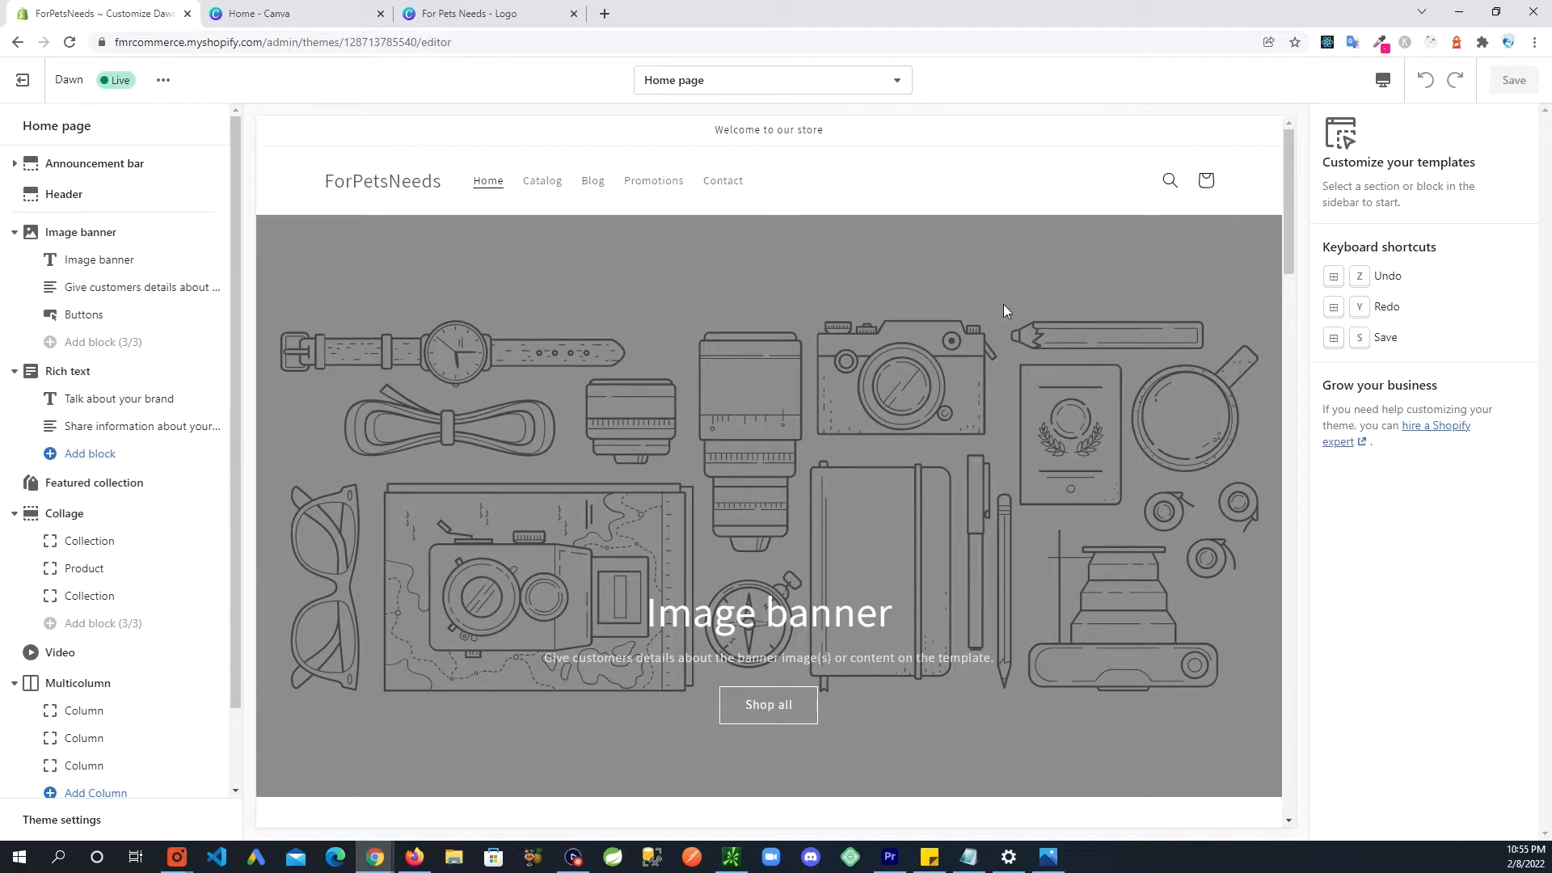
Upload For Pets Needs.png from Downloads as the header's logo image and set the custom logo width to 160 px.
left_click(97, 195)
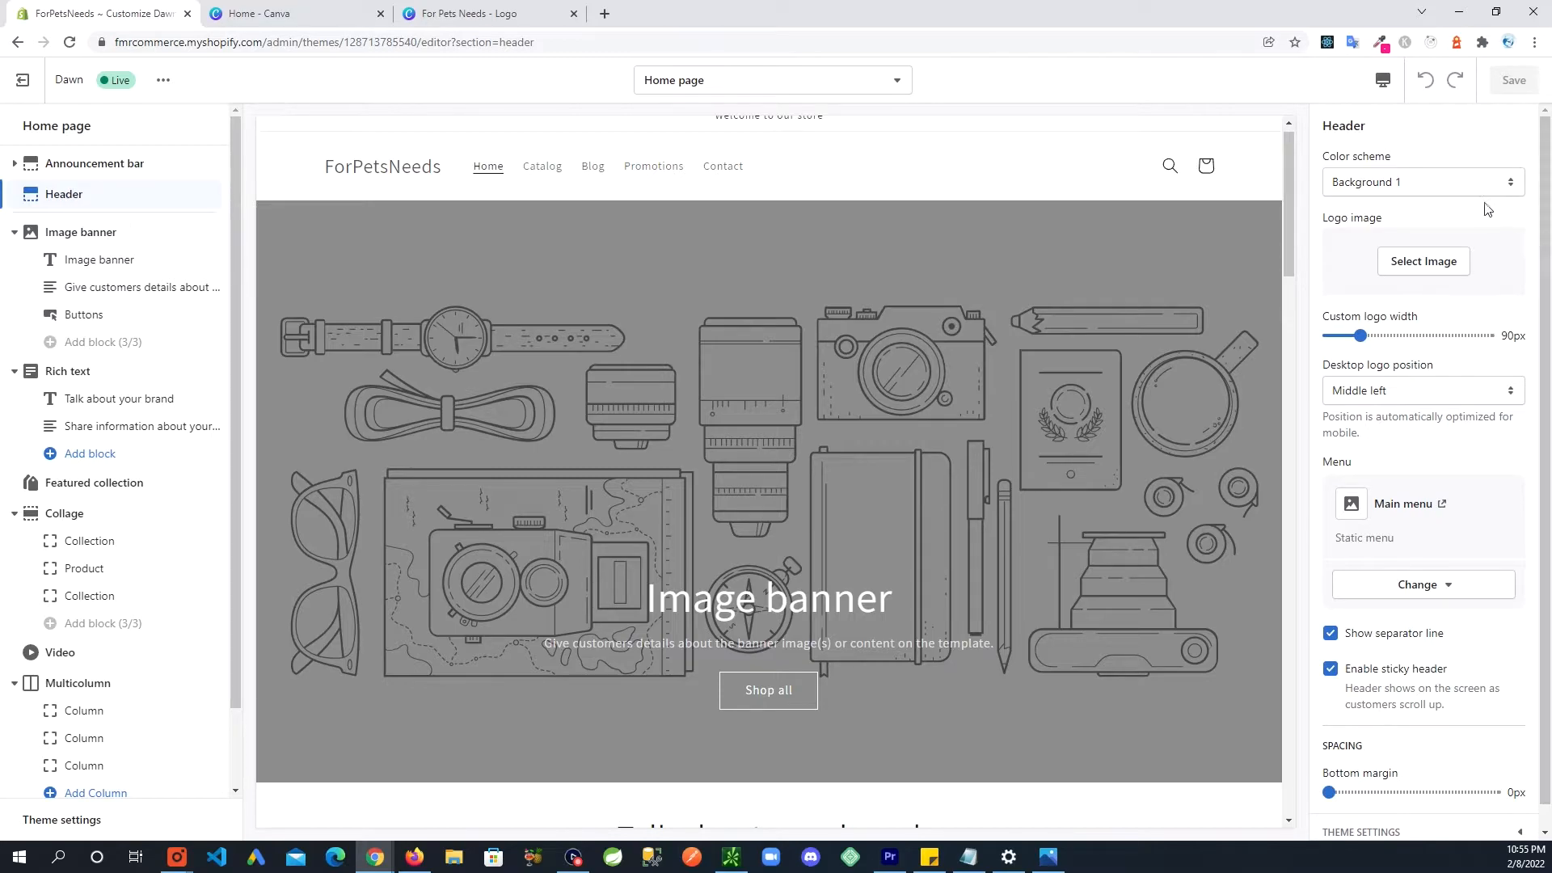
left_click(1424, 264)
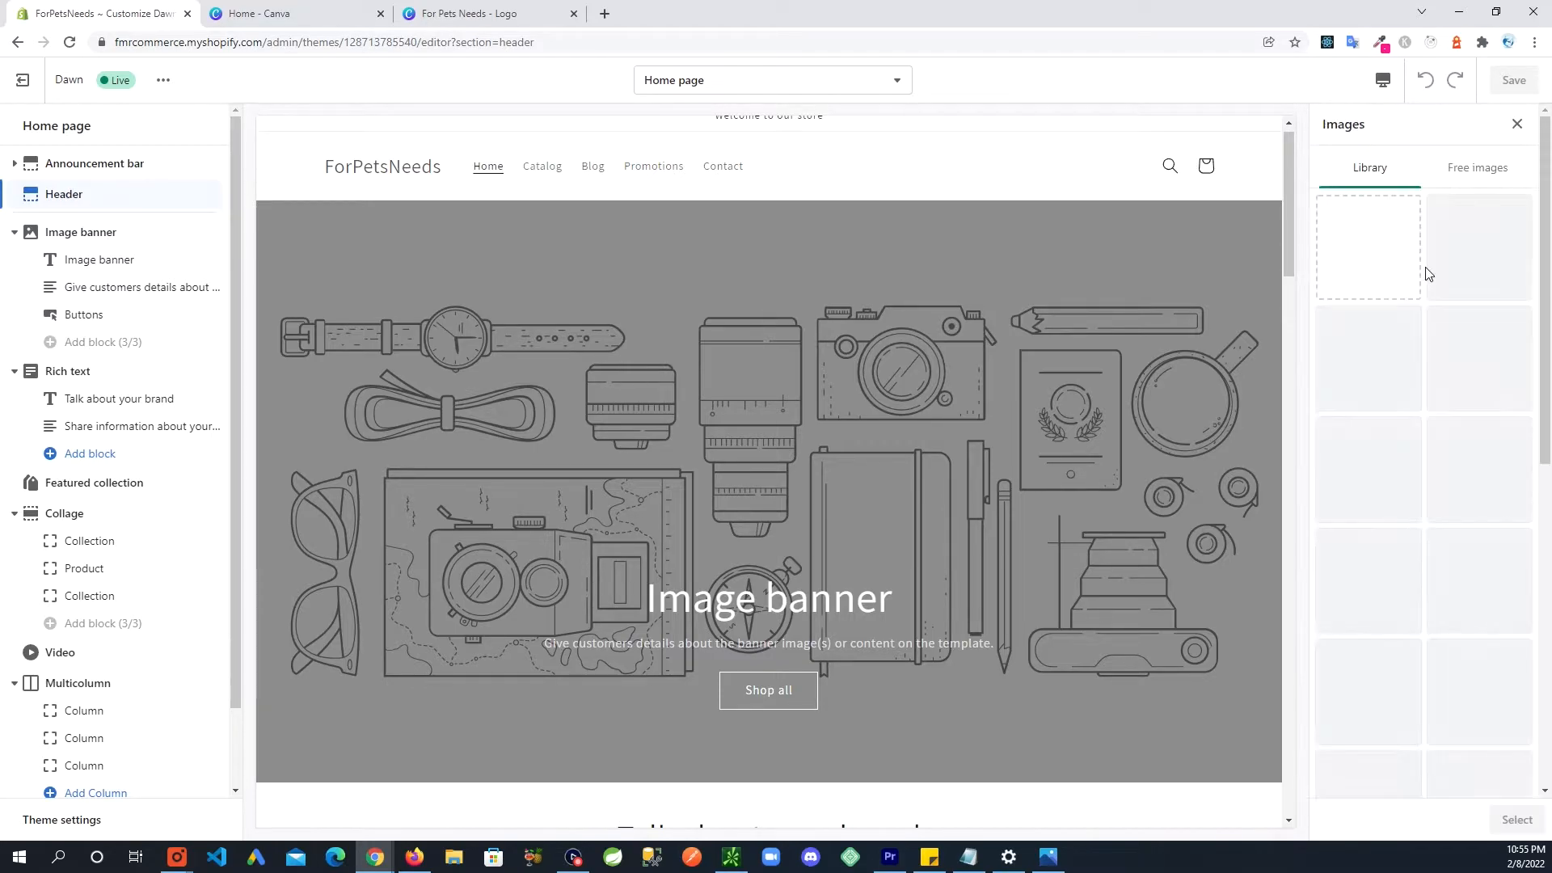
left_click(1411, 355)
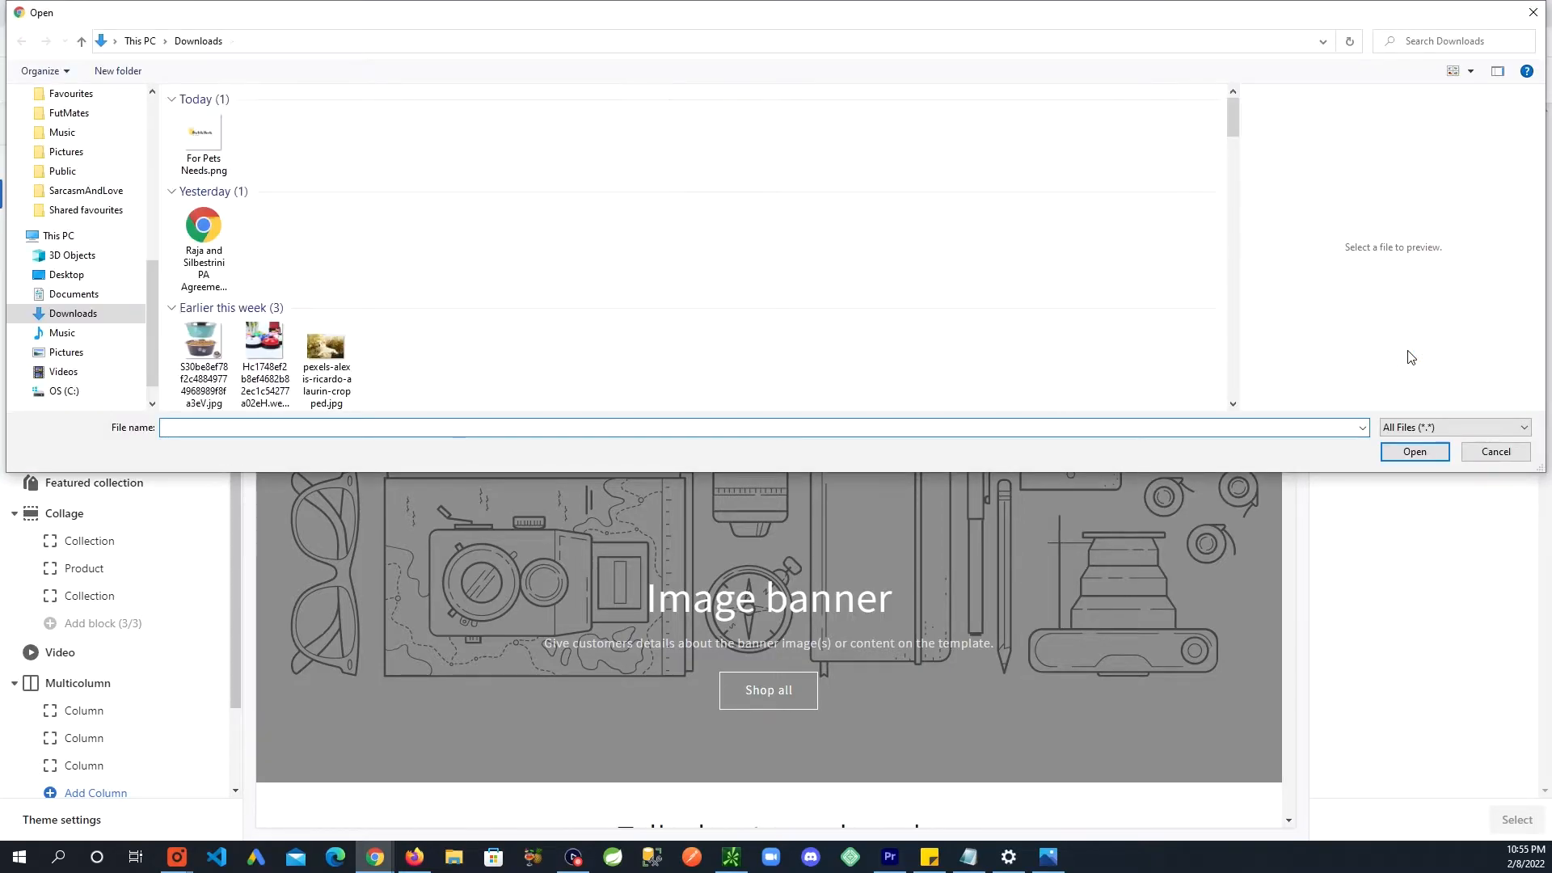
left_click(202, 139)
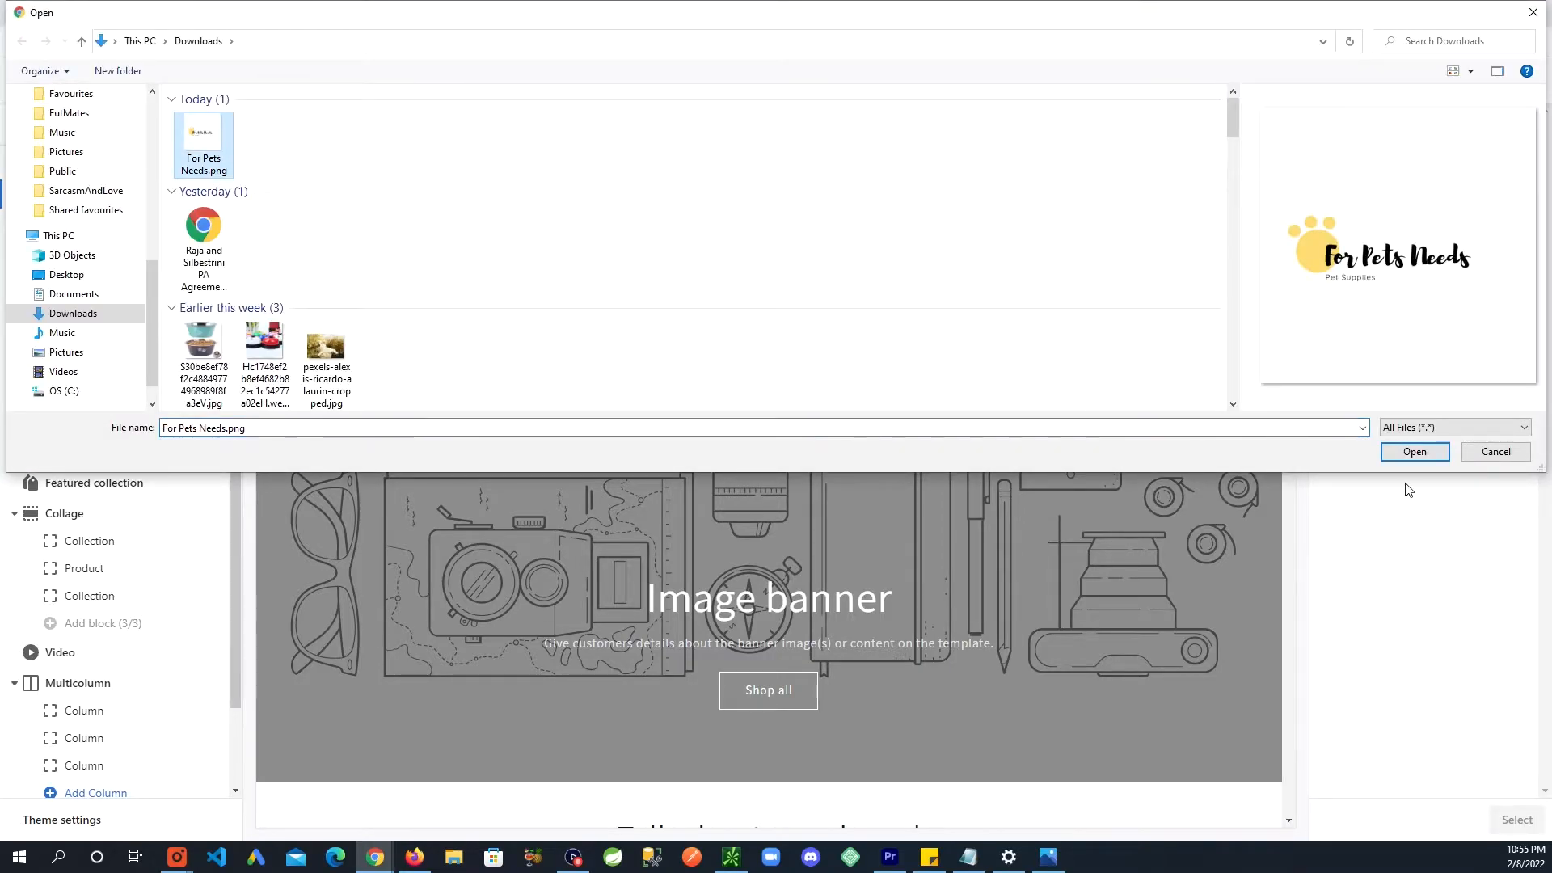
left_click(1415, 451)
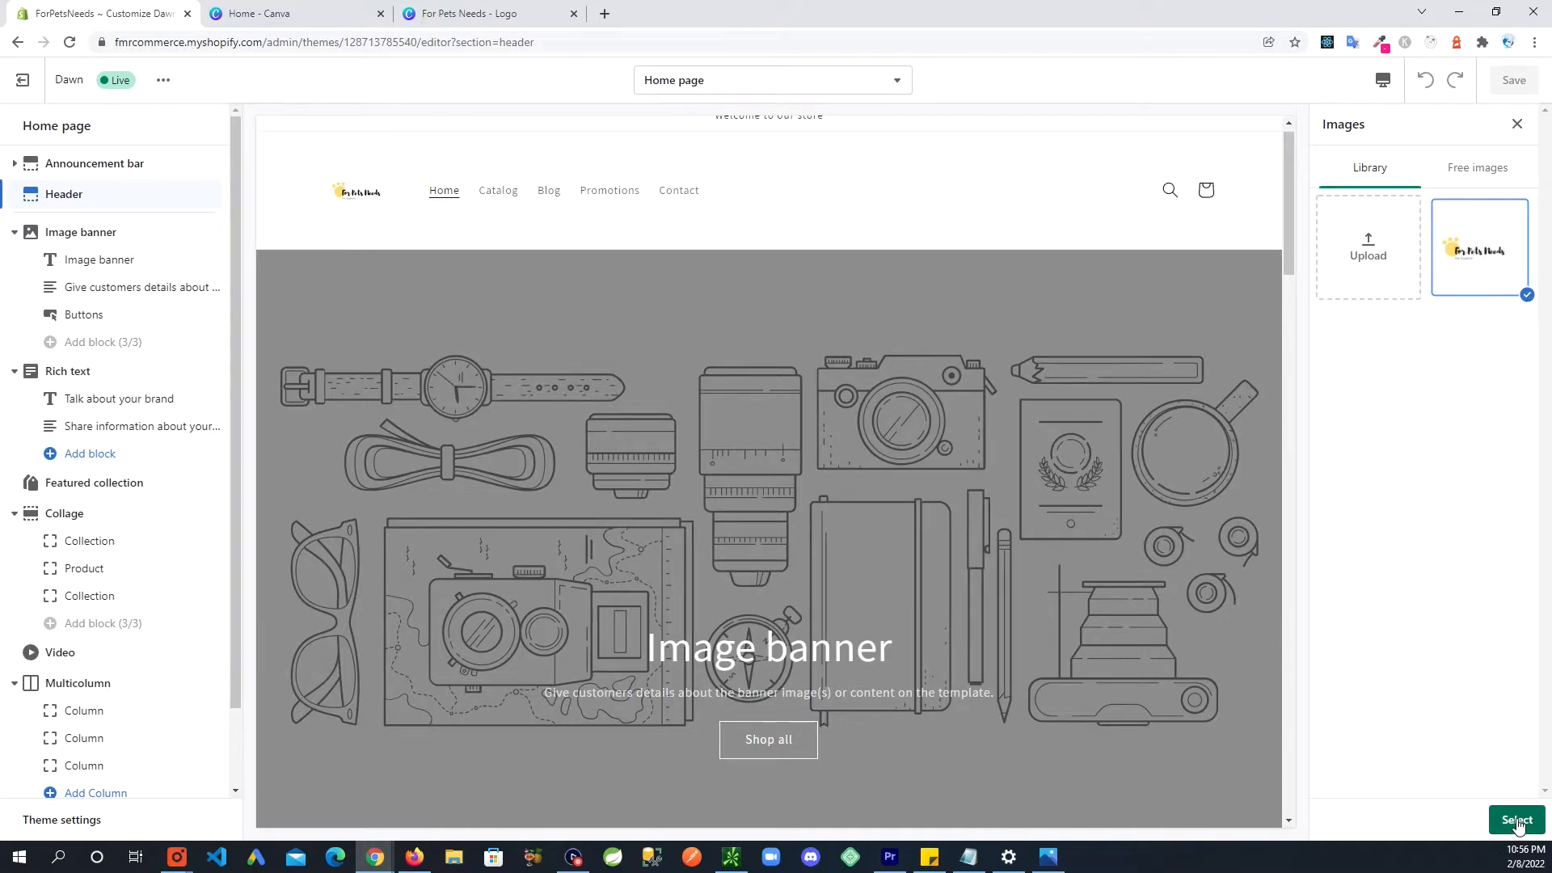
left_click(1514, 820)
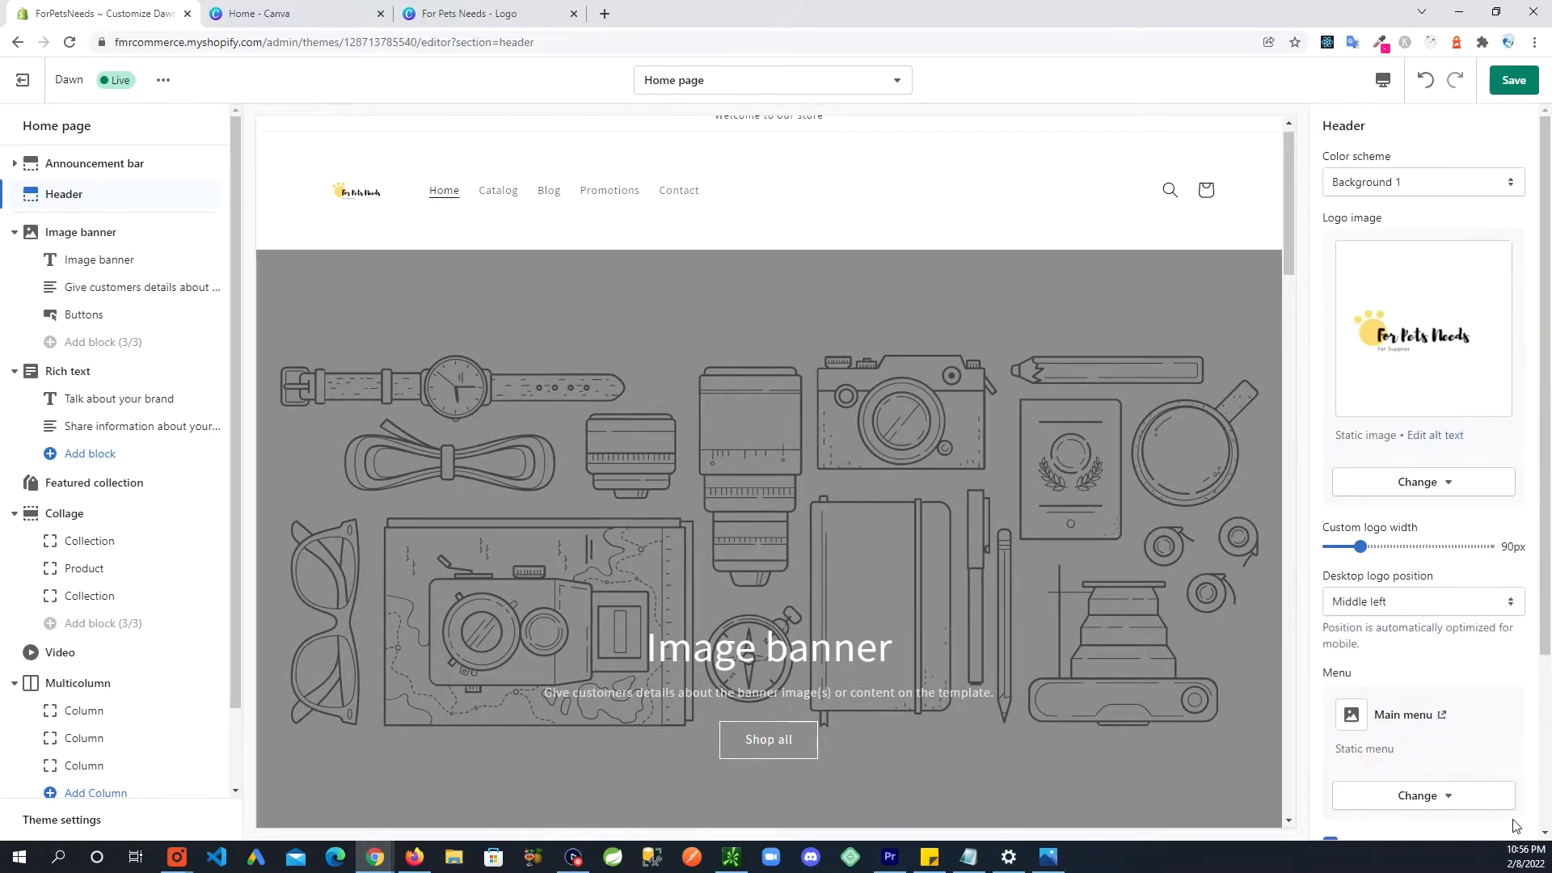
left_click(1362, 546)
left_click_drag(1361, 547, 1414, 546)
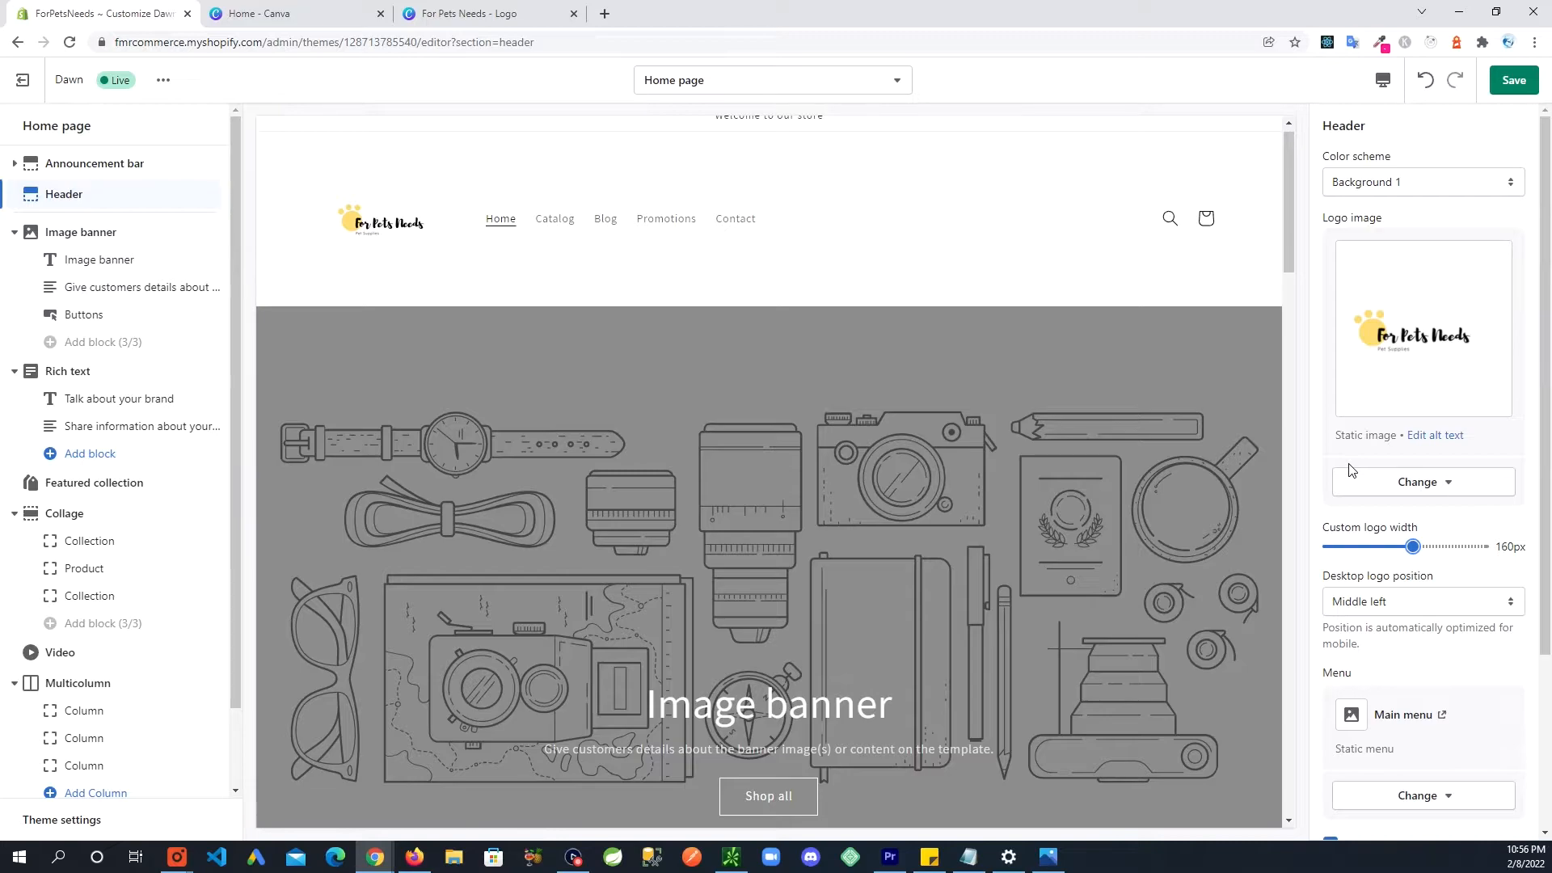
Inspect the header logo's image element and view its source image on its own to examine the blank space around it.
right_click(392, 224)
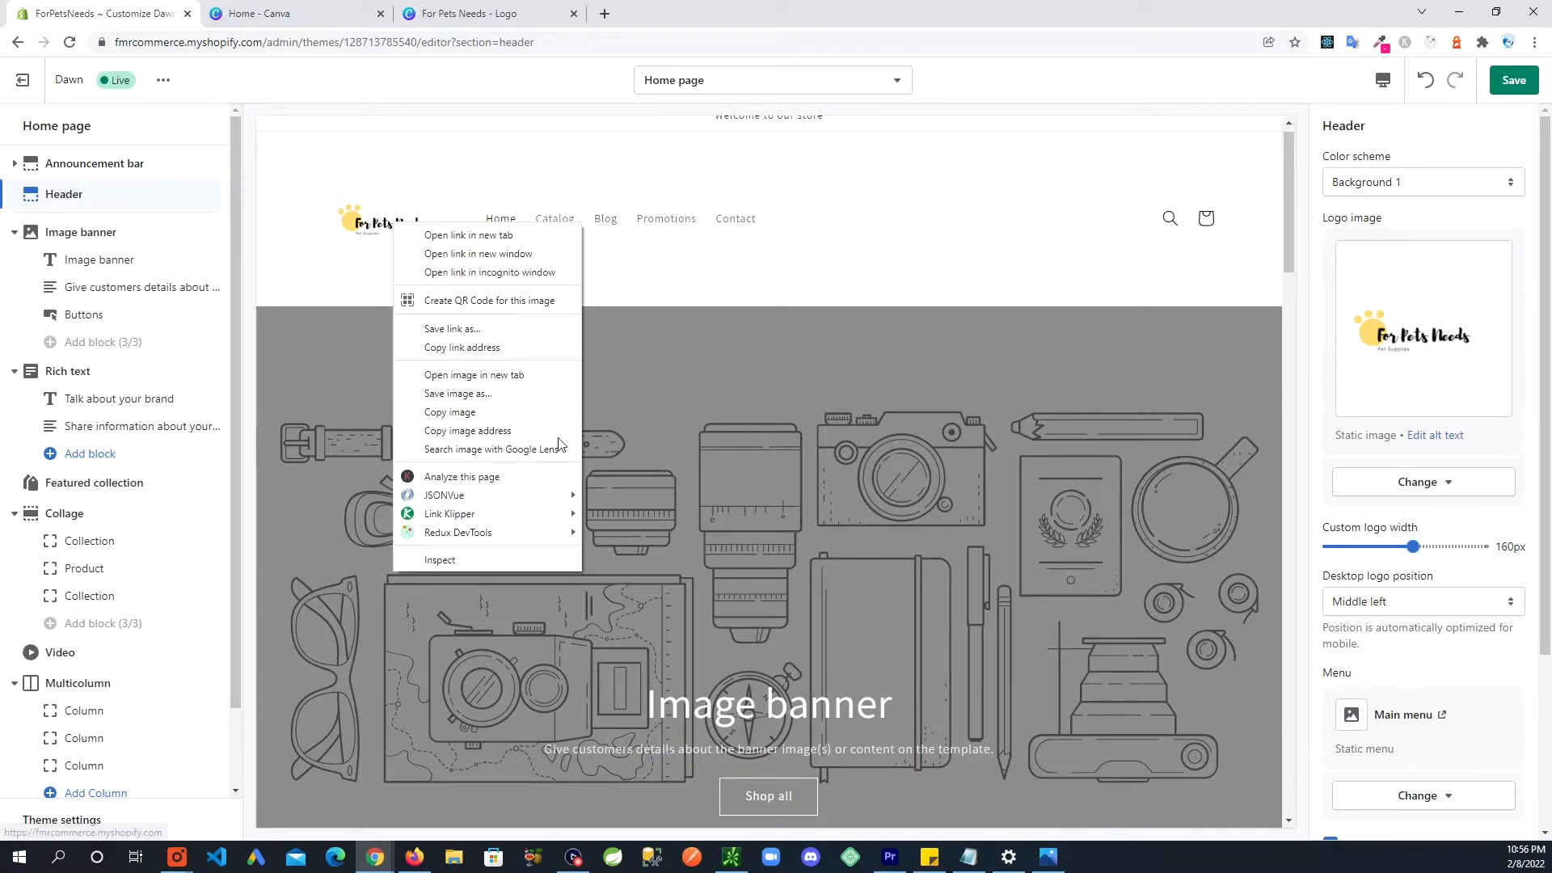
left_click(503, 560)
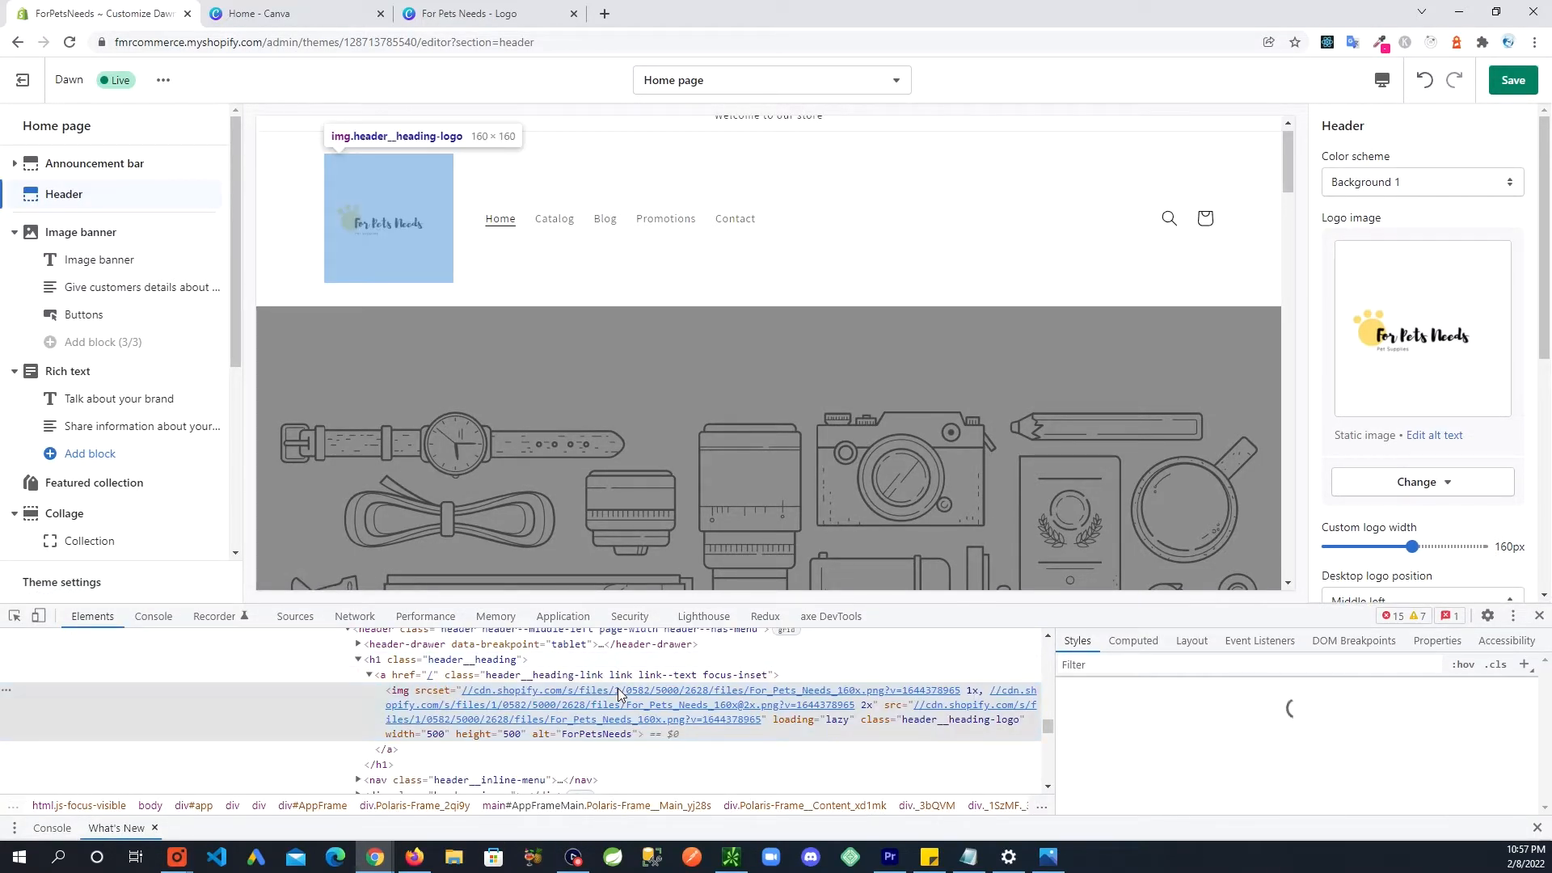
right_click(620, 693)
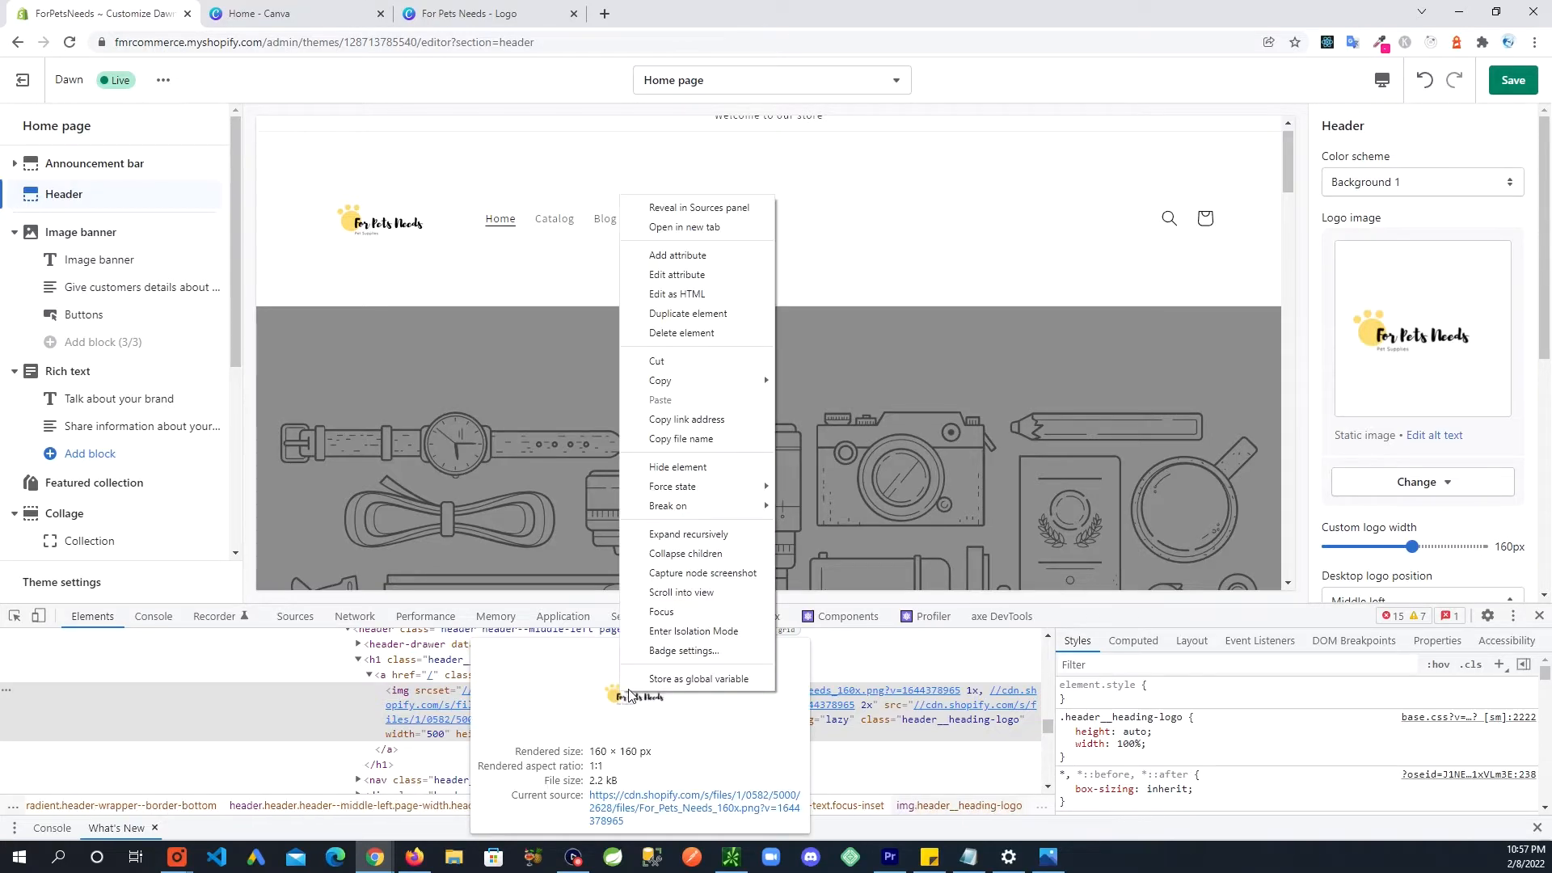
left_click(684, 227)
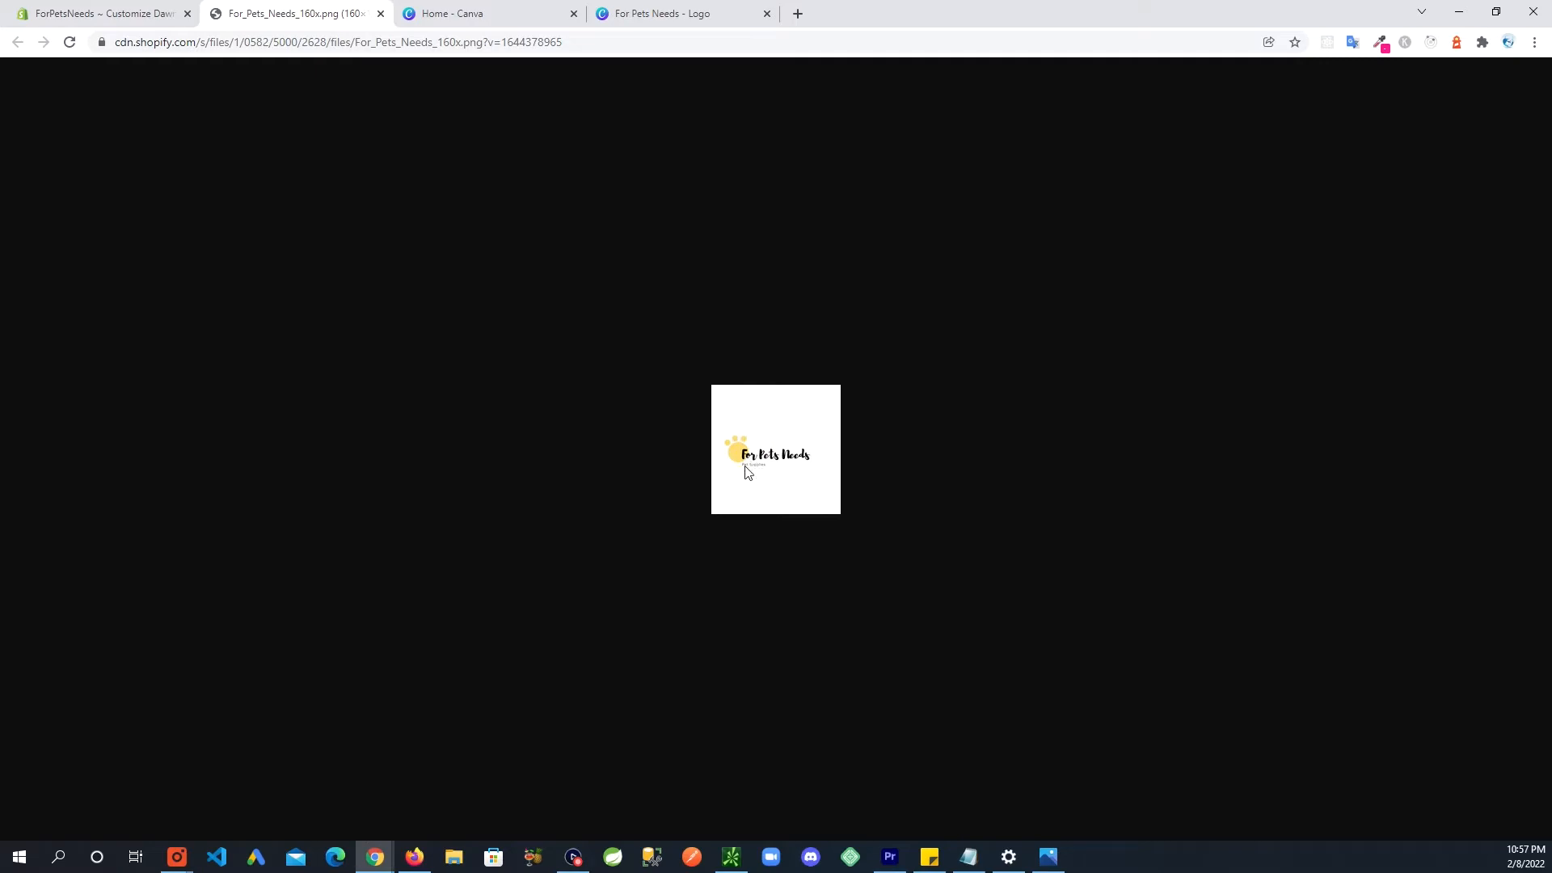
left_click(381, 14)
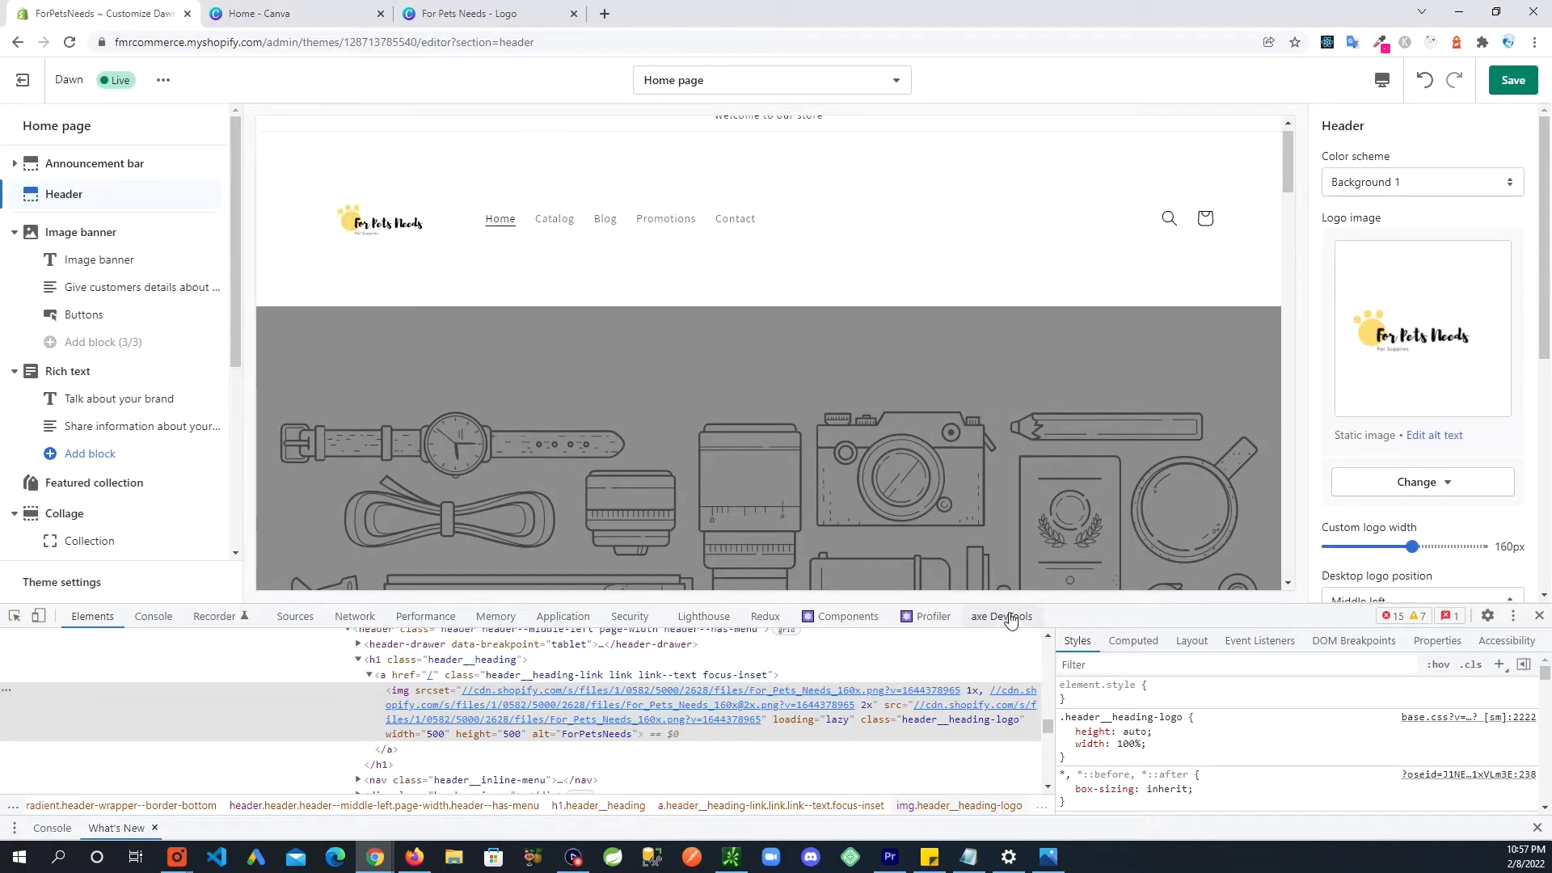
left_click_drag(1110, 612, 1110, 671)
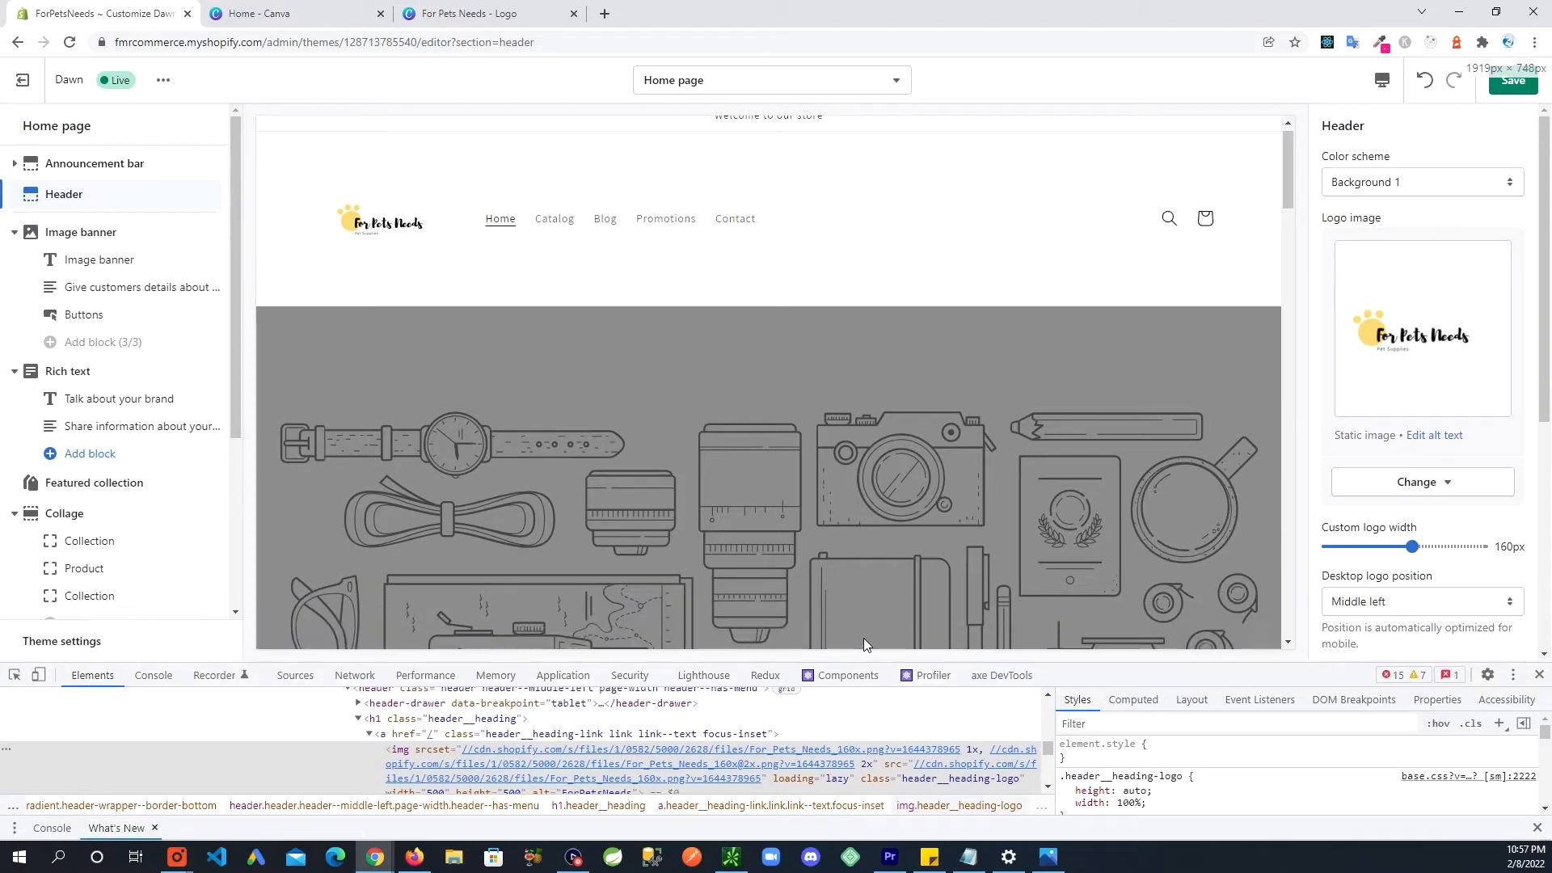
Switch to File Explorer and open For Pets Needs.png from Downloads for editing in Photos.
left_click(467, 866)
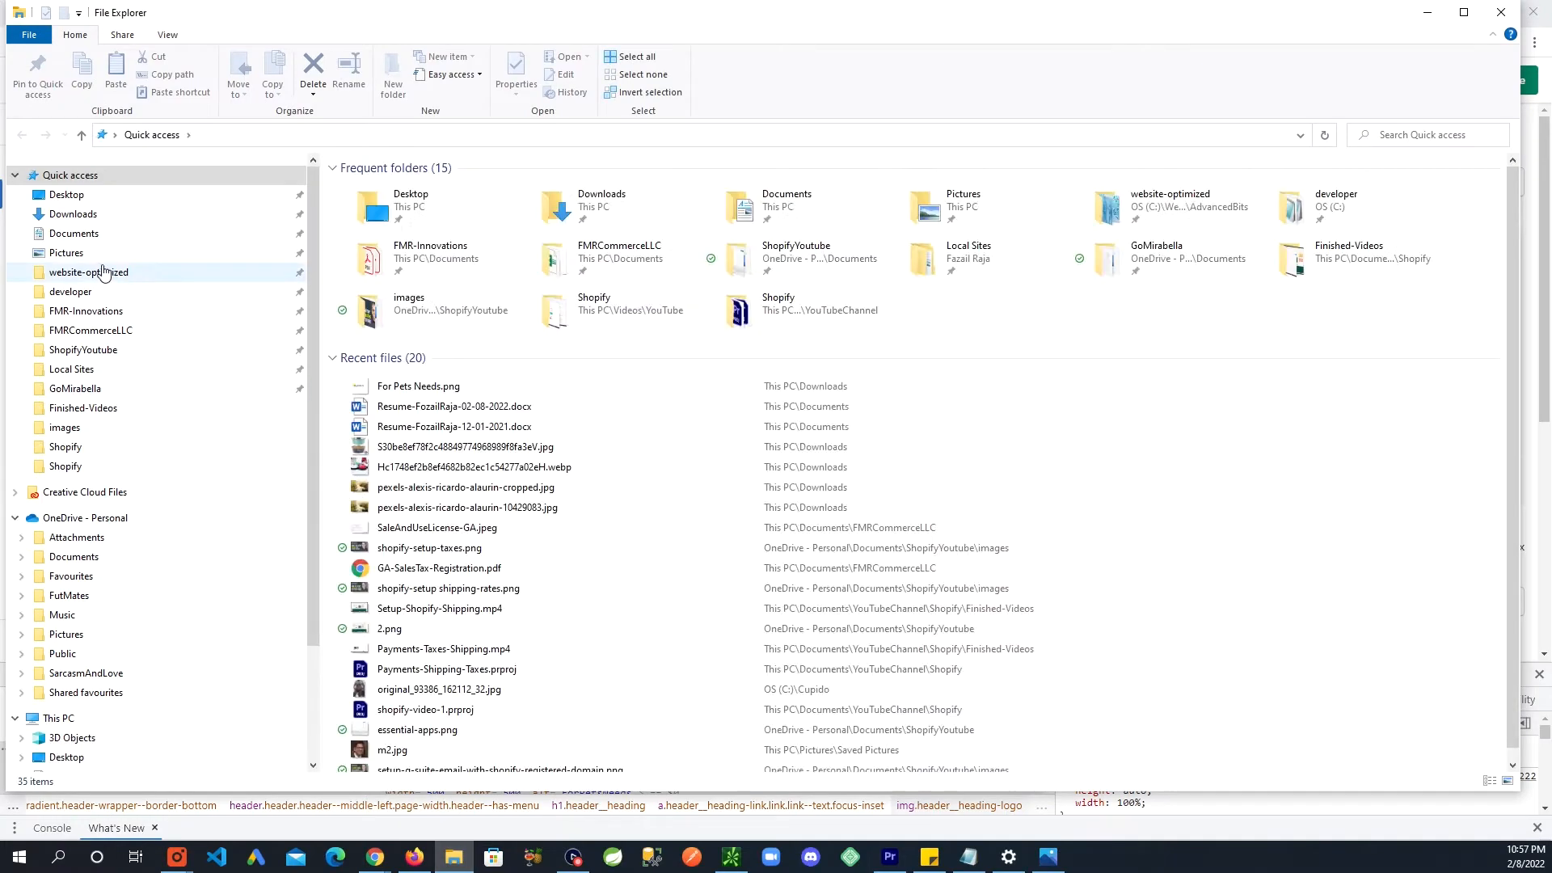
left_click(73, 215)
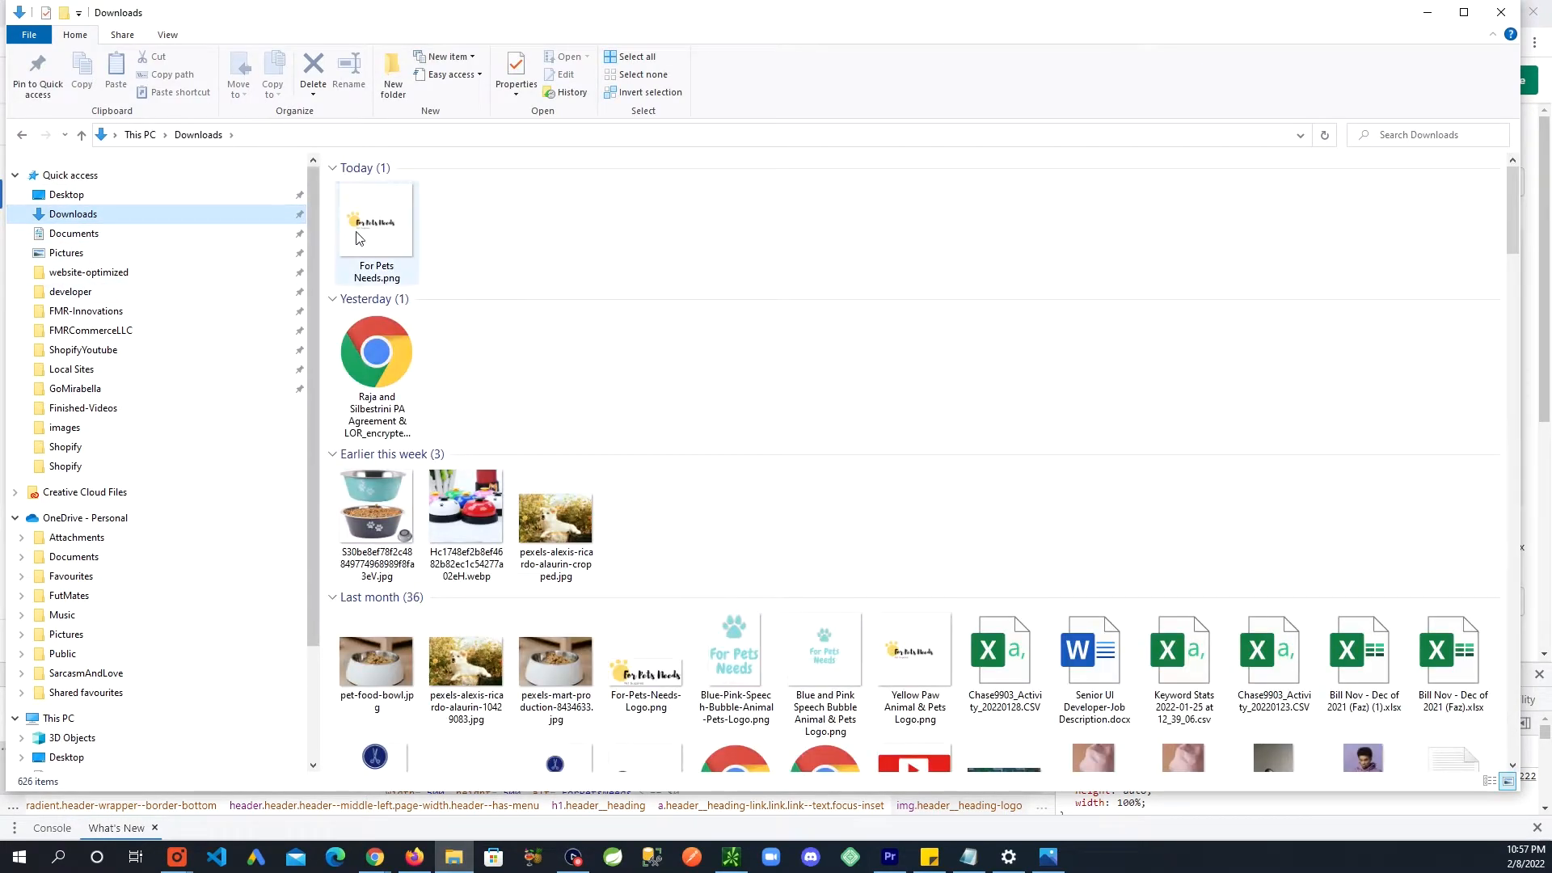
right_click(359, 220)
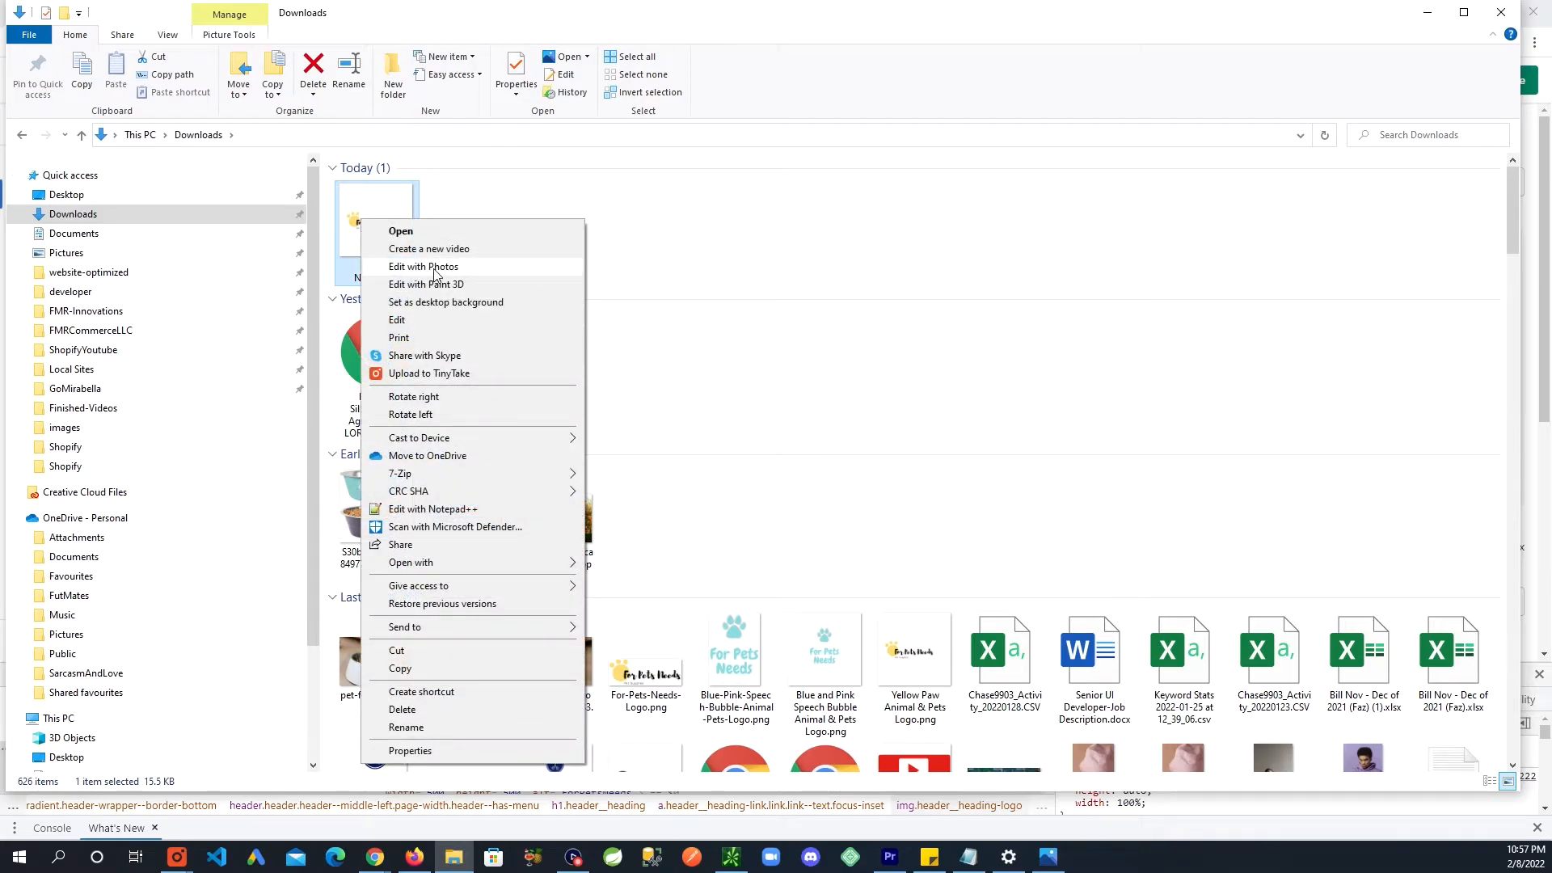
left_click(434, 268)
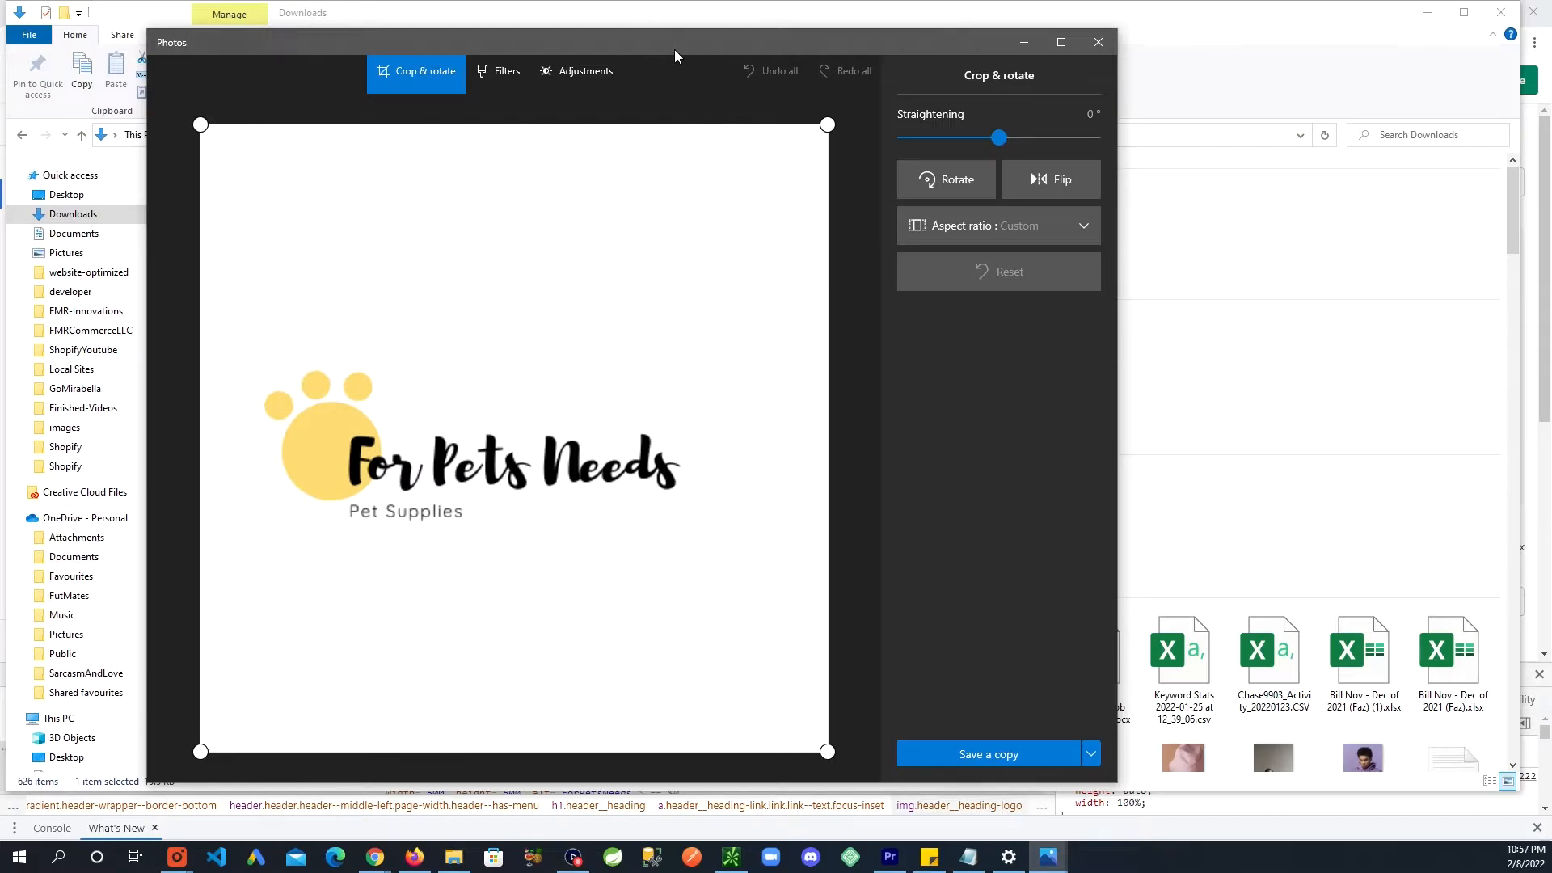
left_click_drag(676, 50, 823, 34)
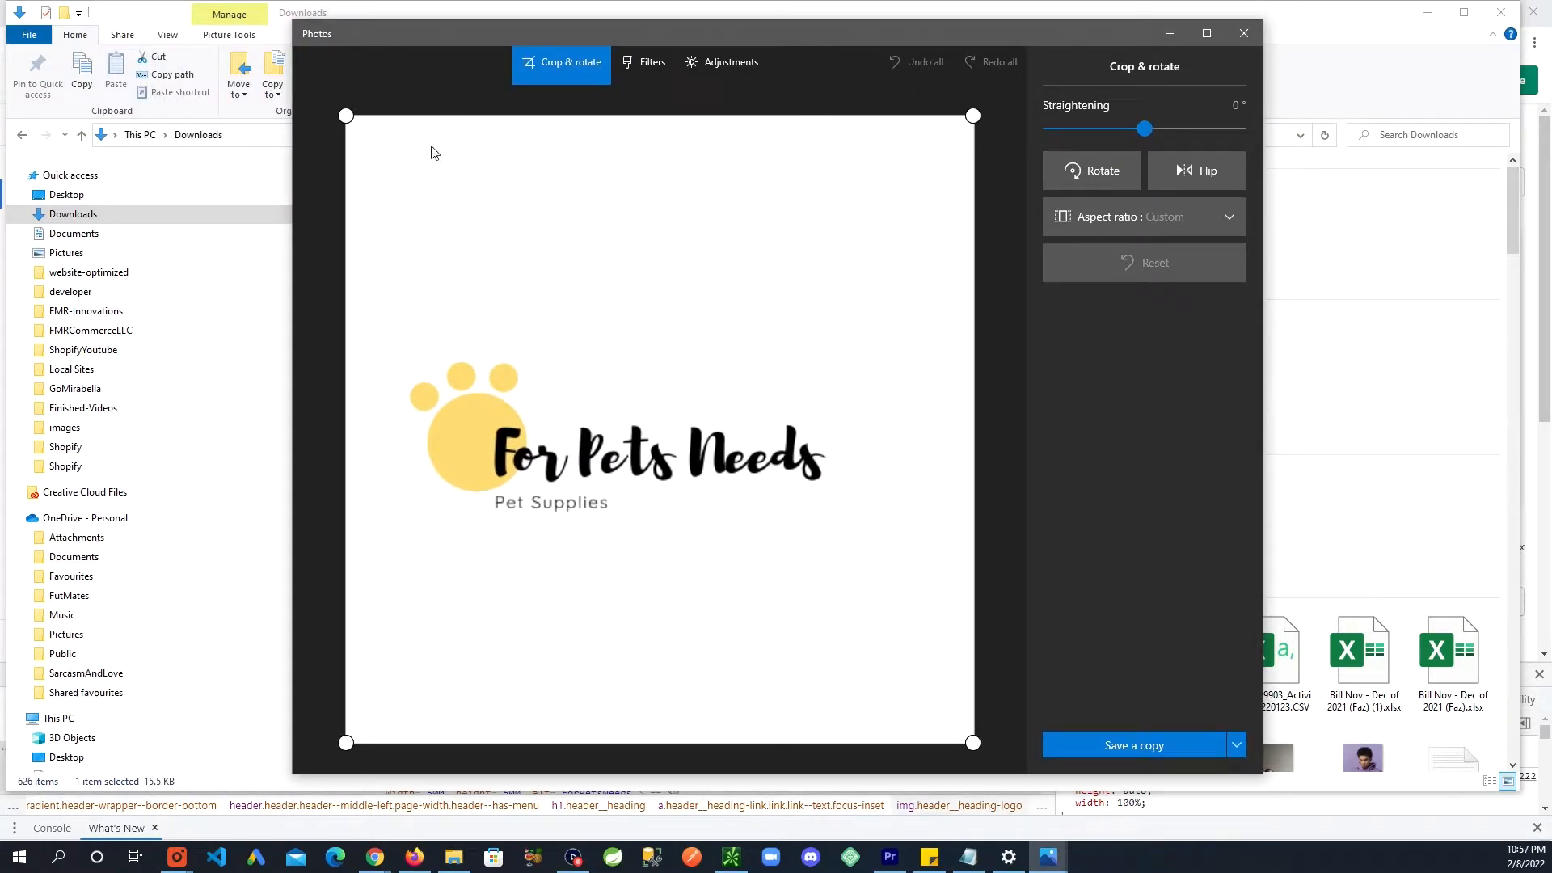
Crop the image tightly around the paw and lettering, save a copy as for-pets-need-cropped-logo.png, and close Photos and File Explorer.
left_click_drag(350, 119, 387, 347)
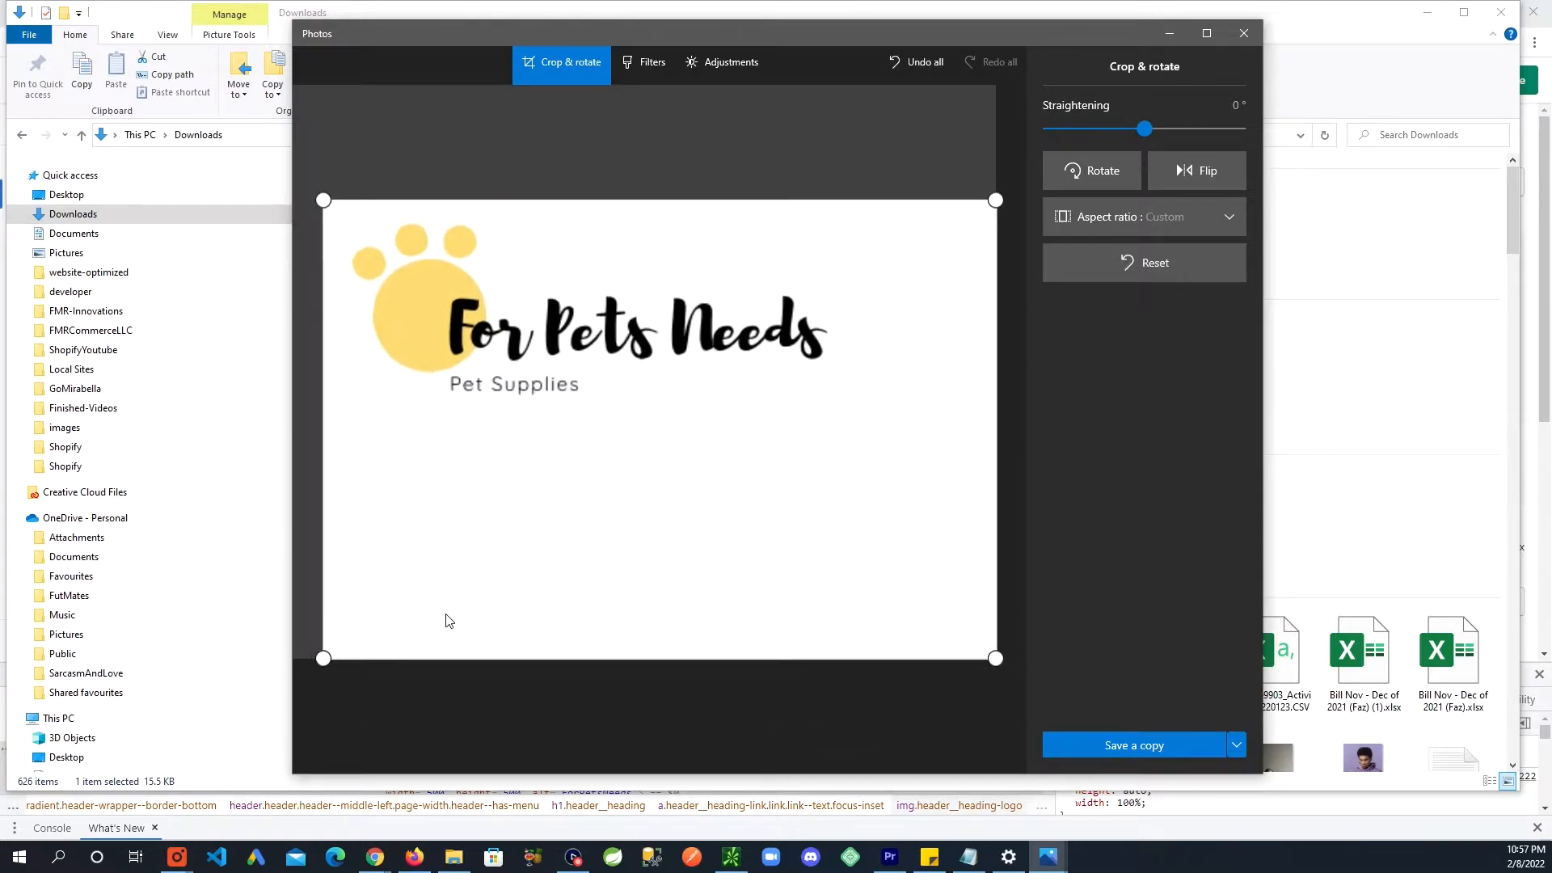
left_click_drag(323, 657, 331, 420)
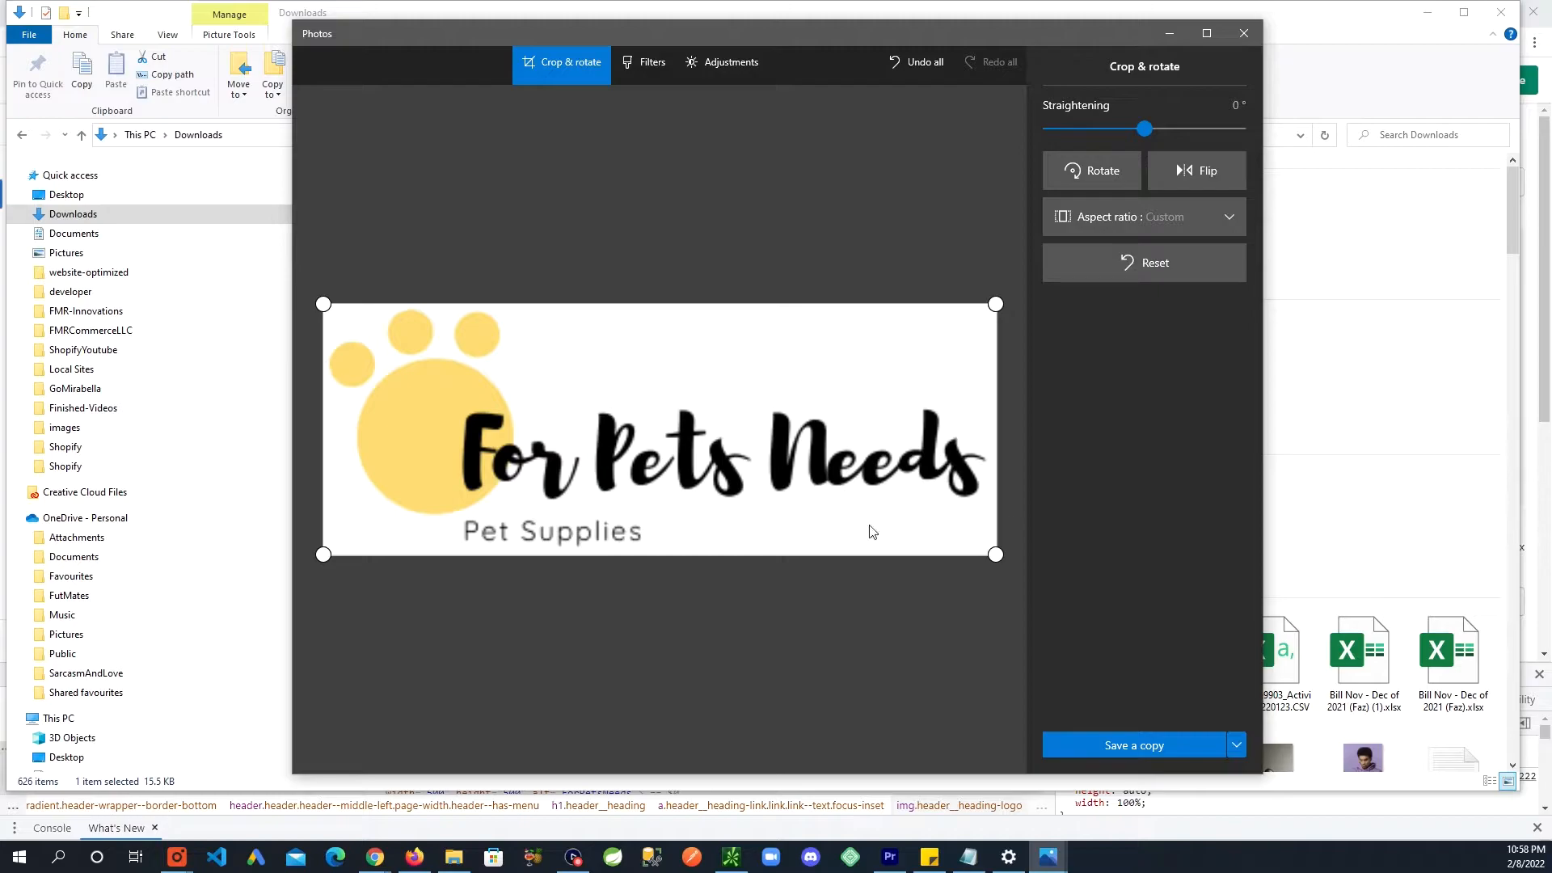
left_click(1118, 745)
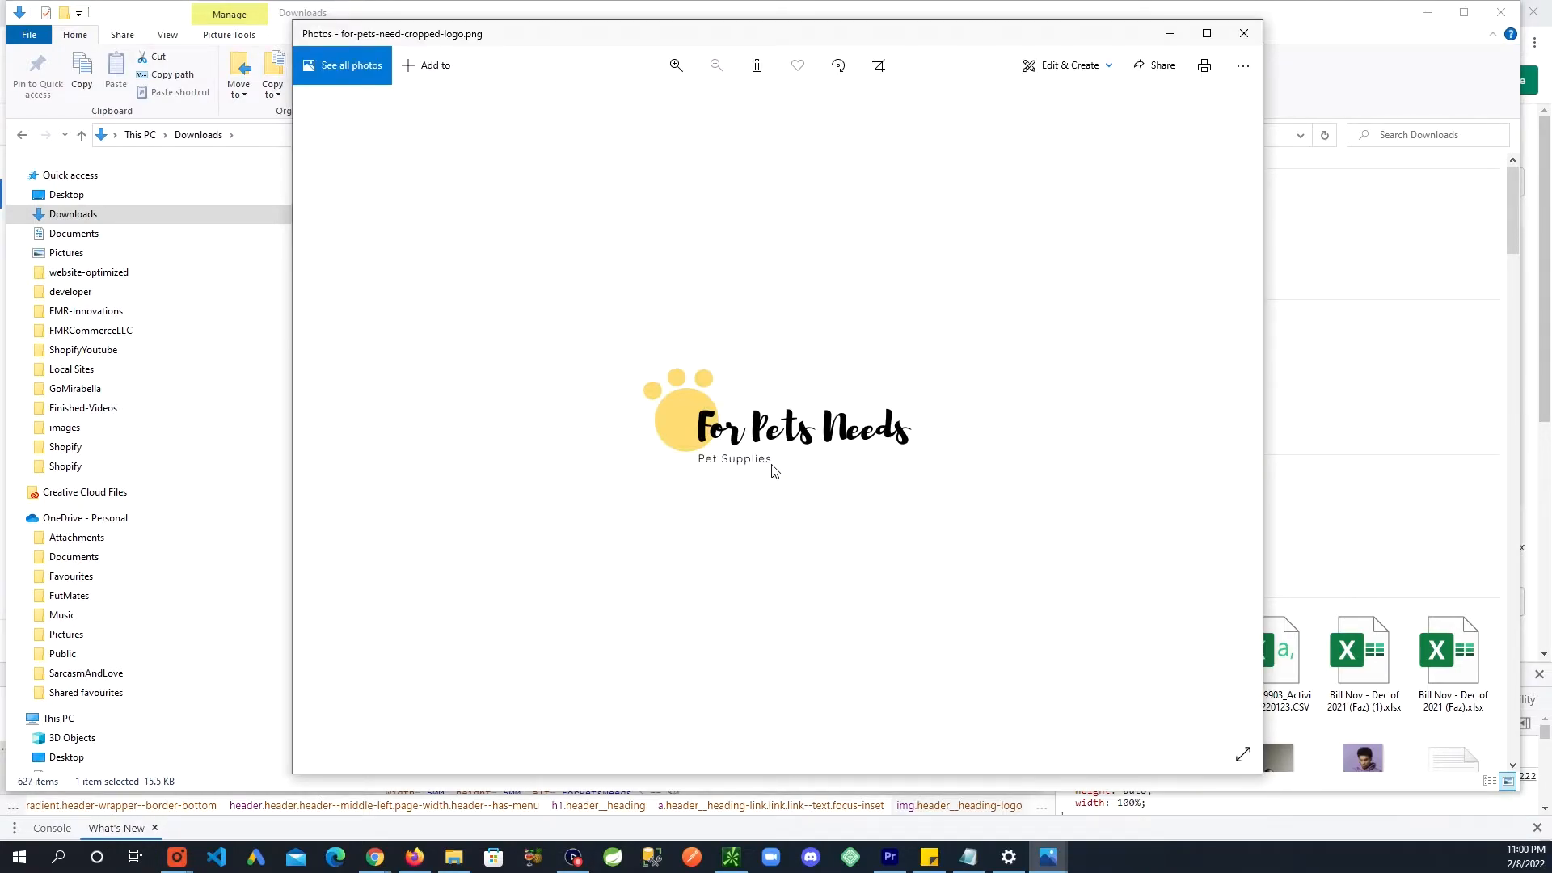
left_click(1257, 36)
left_click(1501, 12)
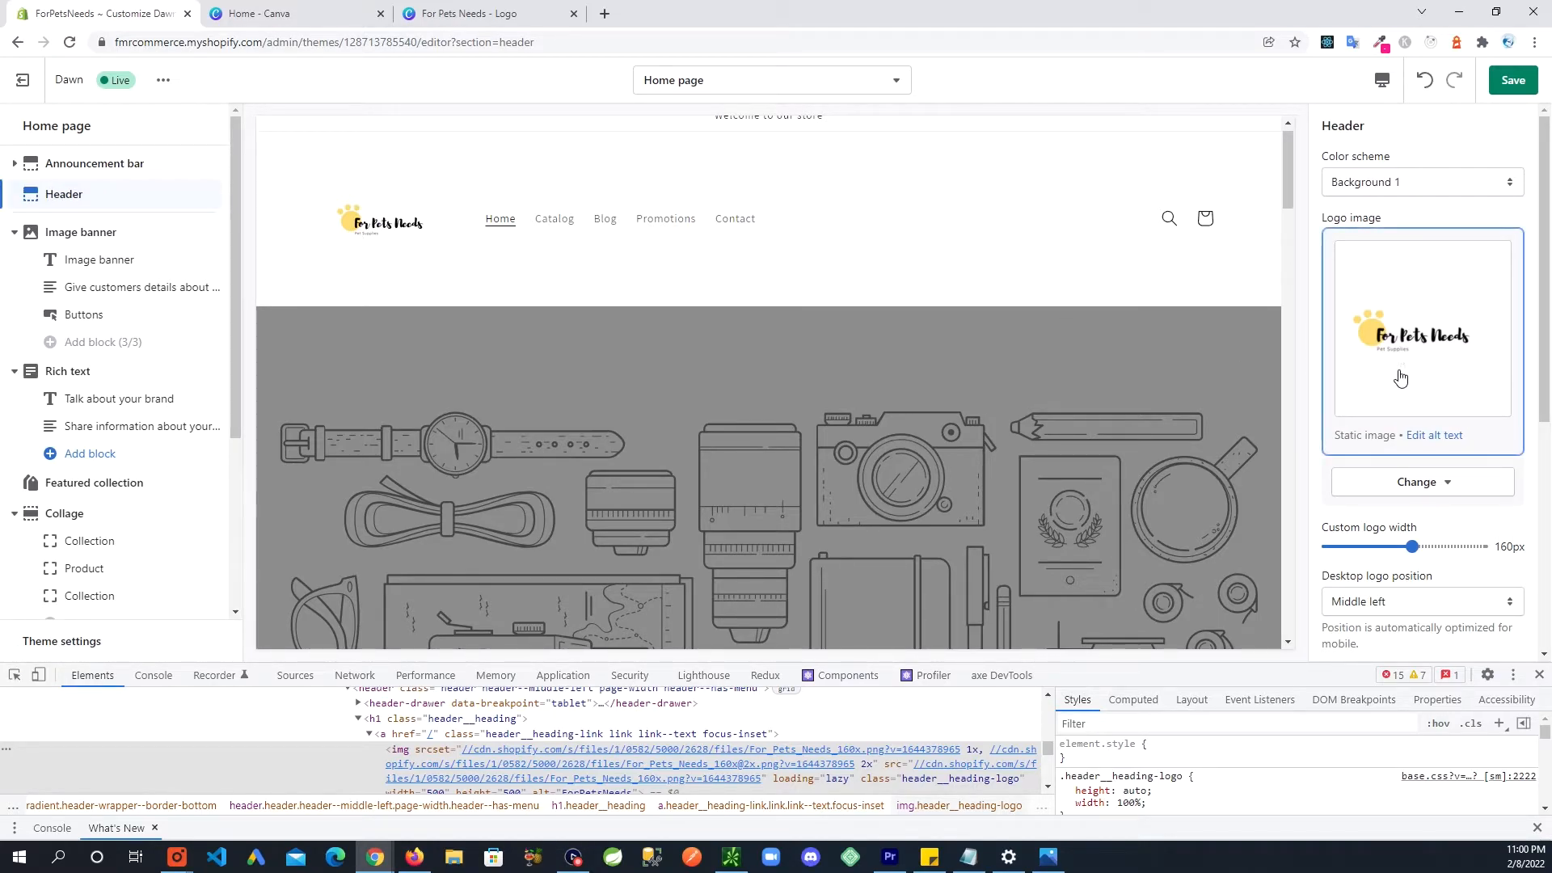
Replace the header's logo image with the uploaded for-pets-need-cropped-logo.png.
left_click(1447, 486)
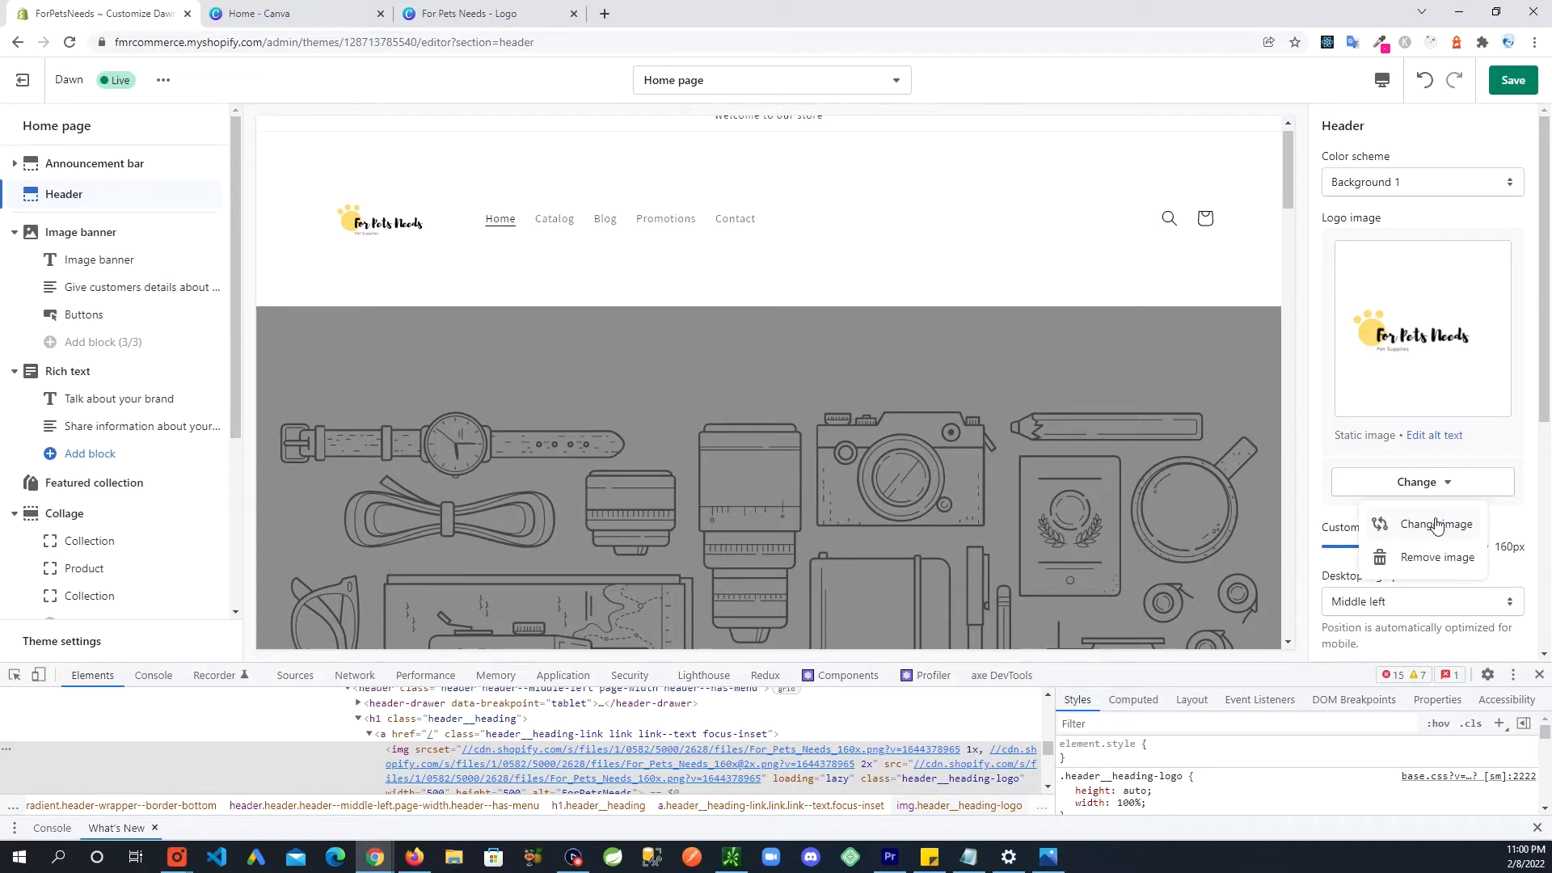
left_click(1422, 526)
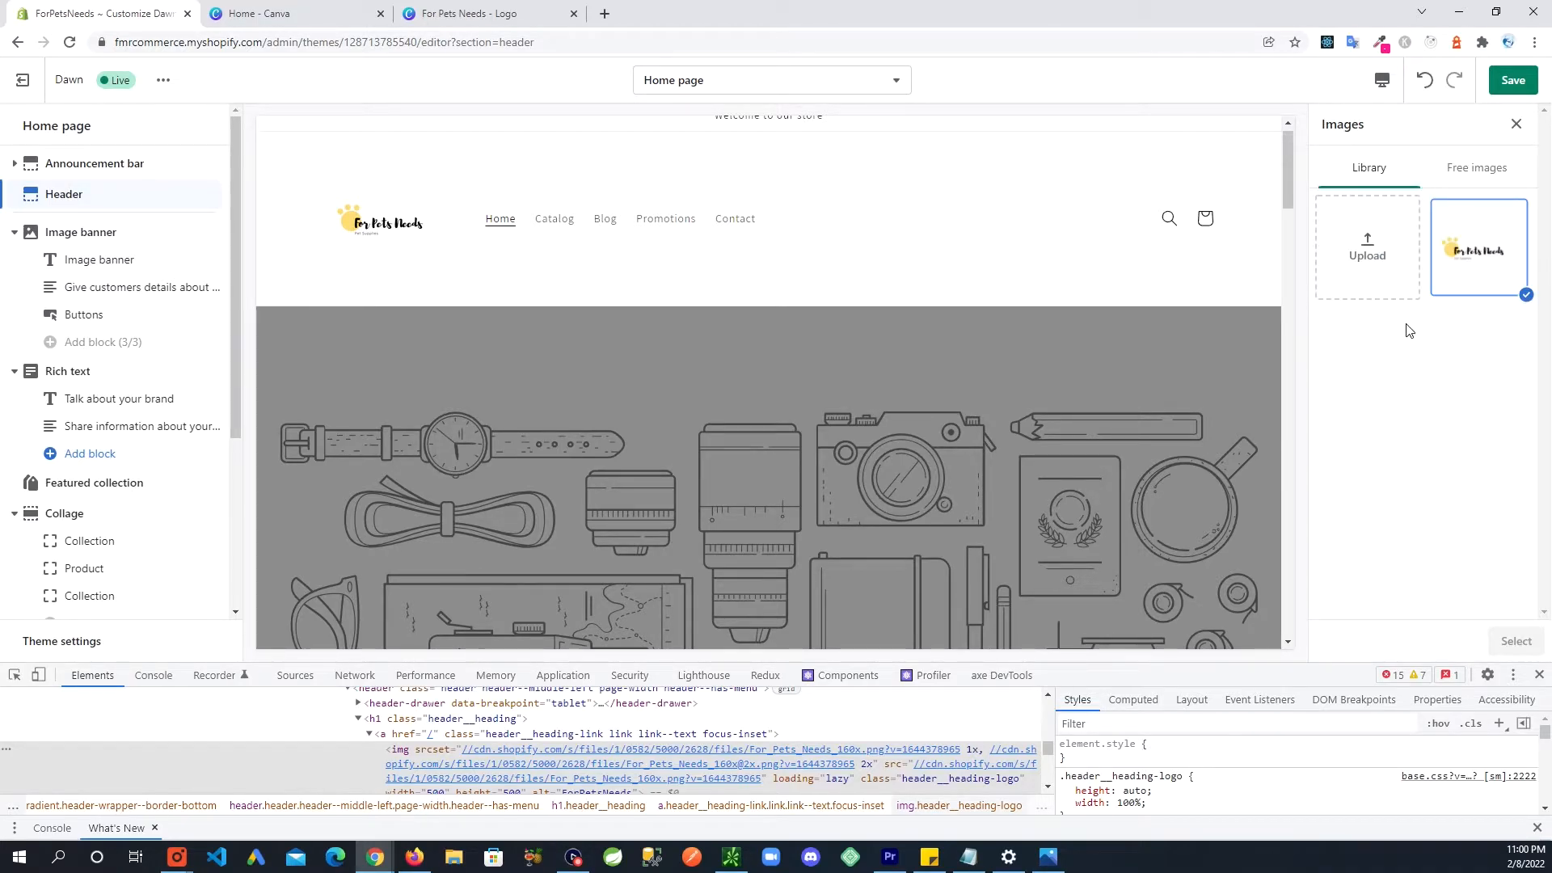
left_click(1357, 260)
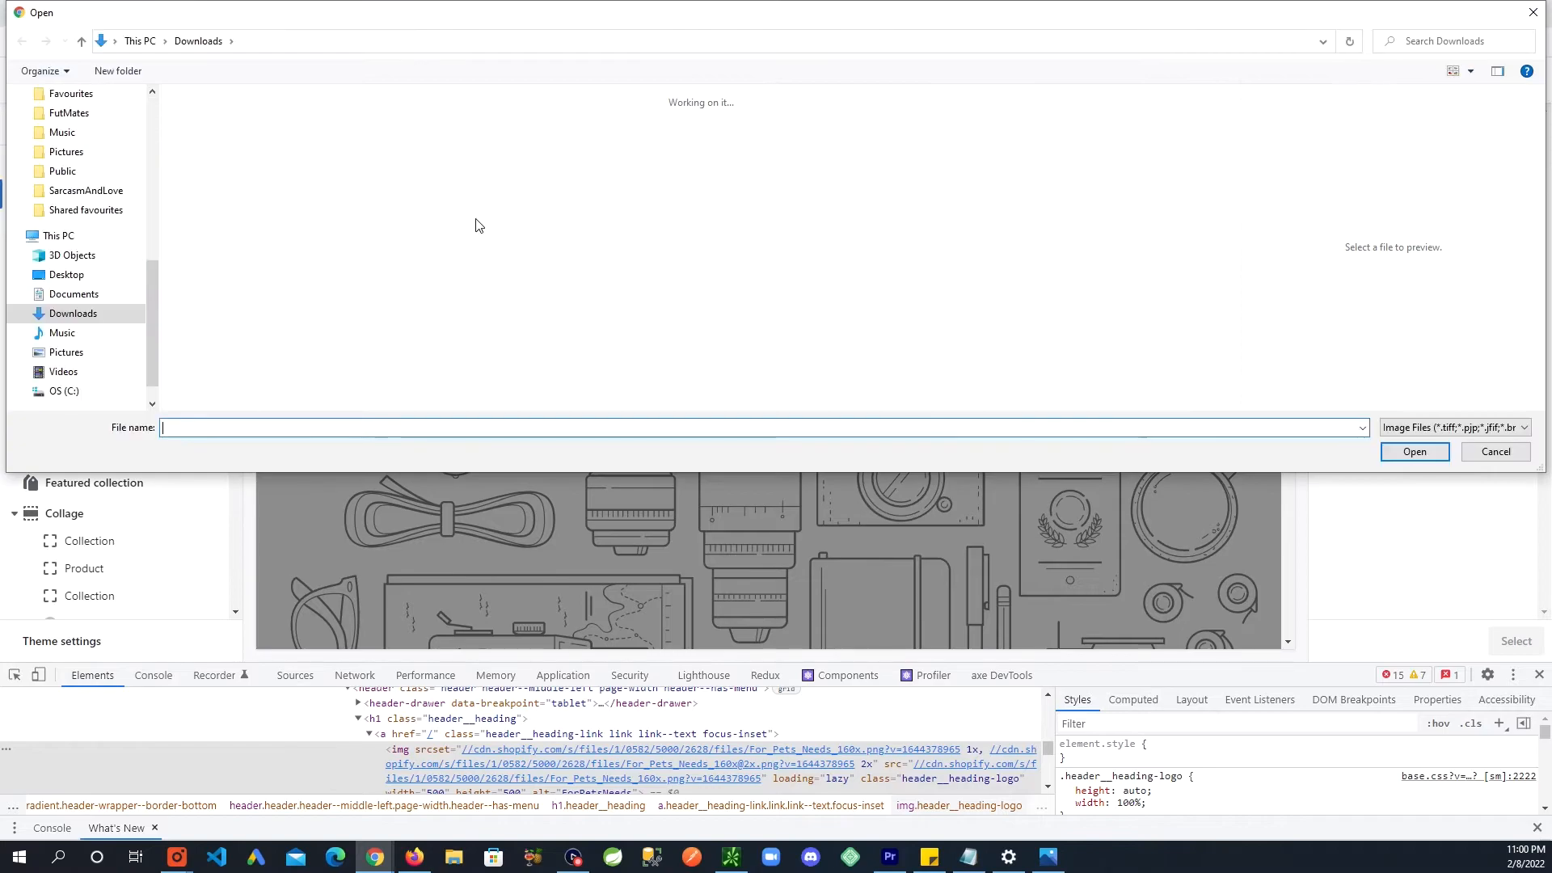
left_click(203, 149)
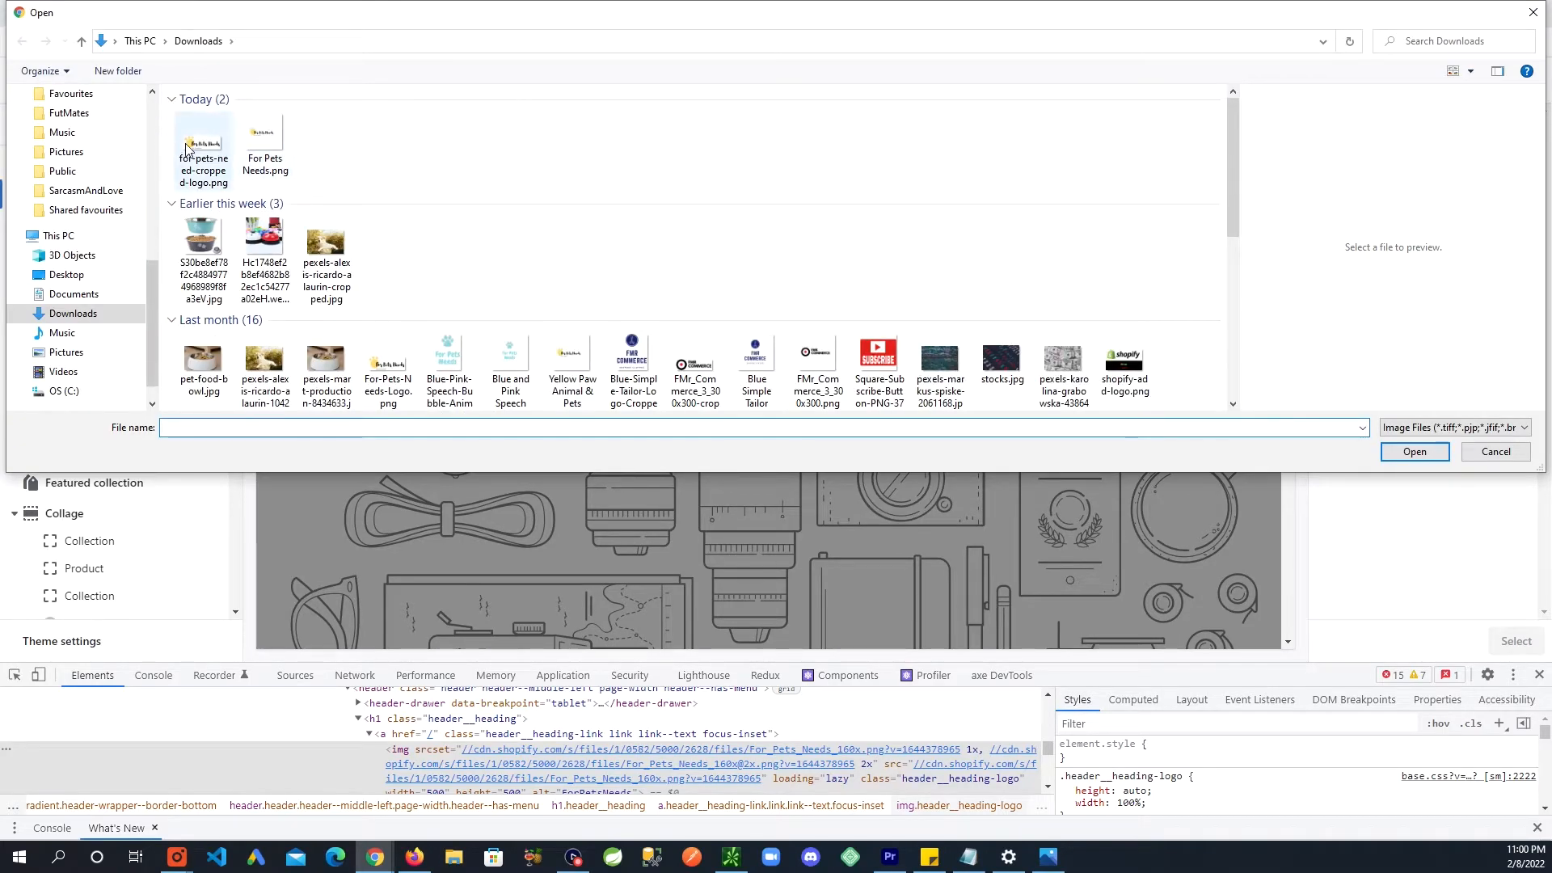
left_click(1415, 451)
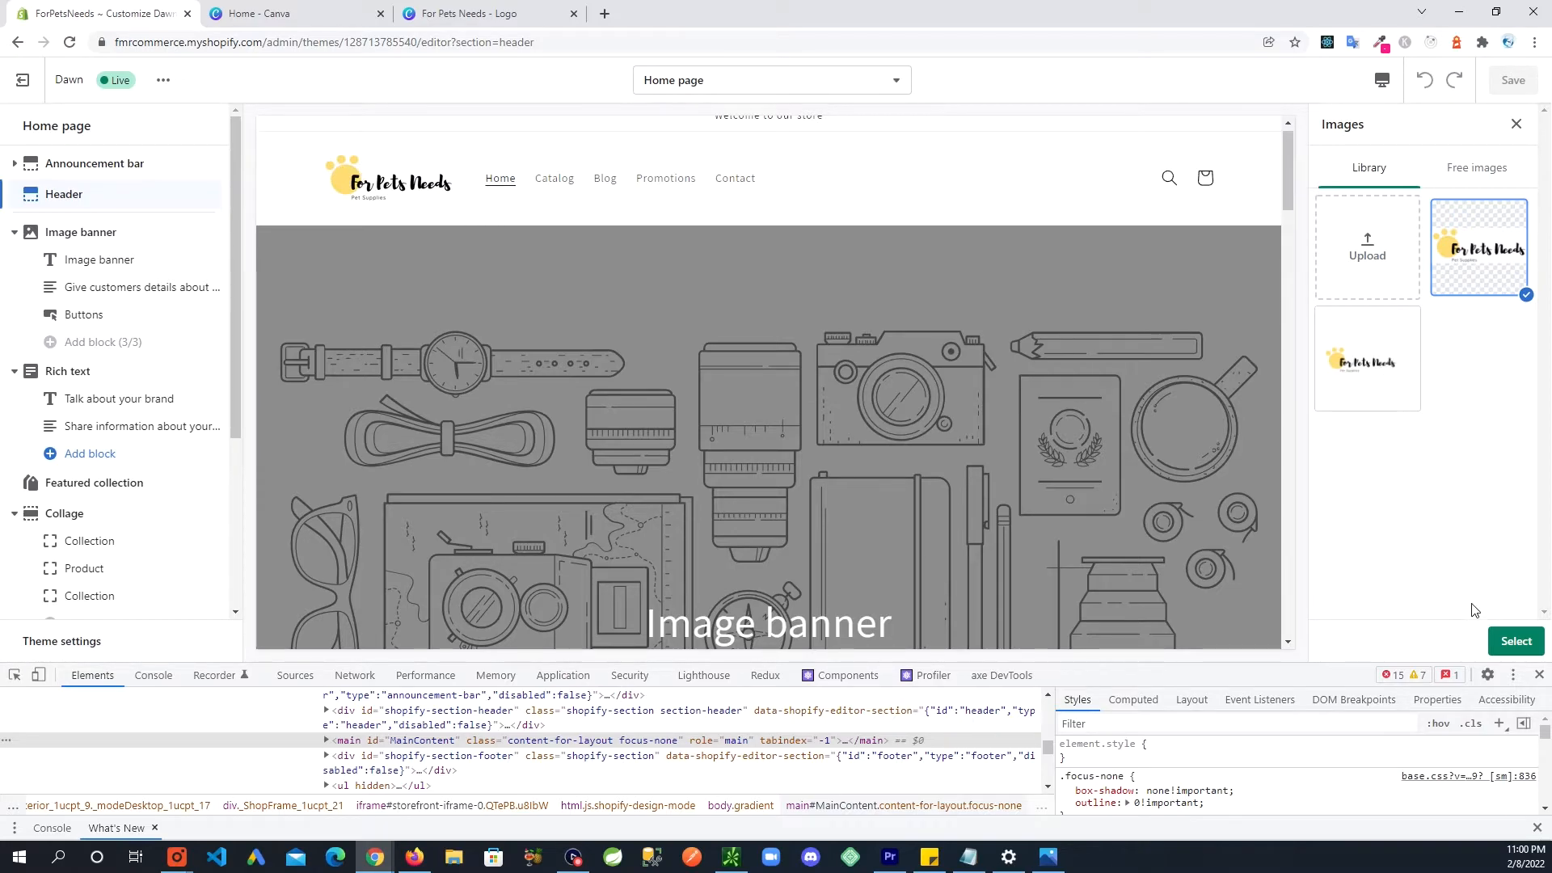
left_click_drag(1353, 671, 1354, 772)
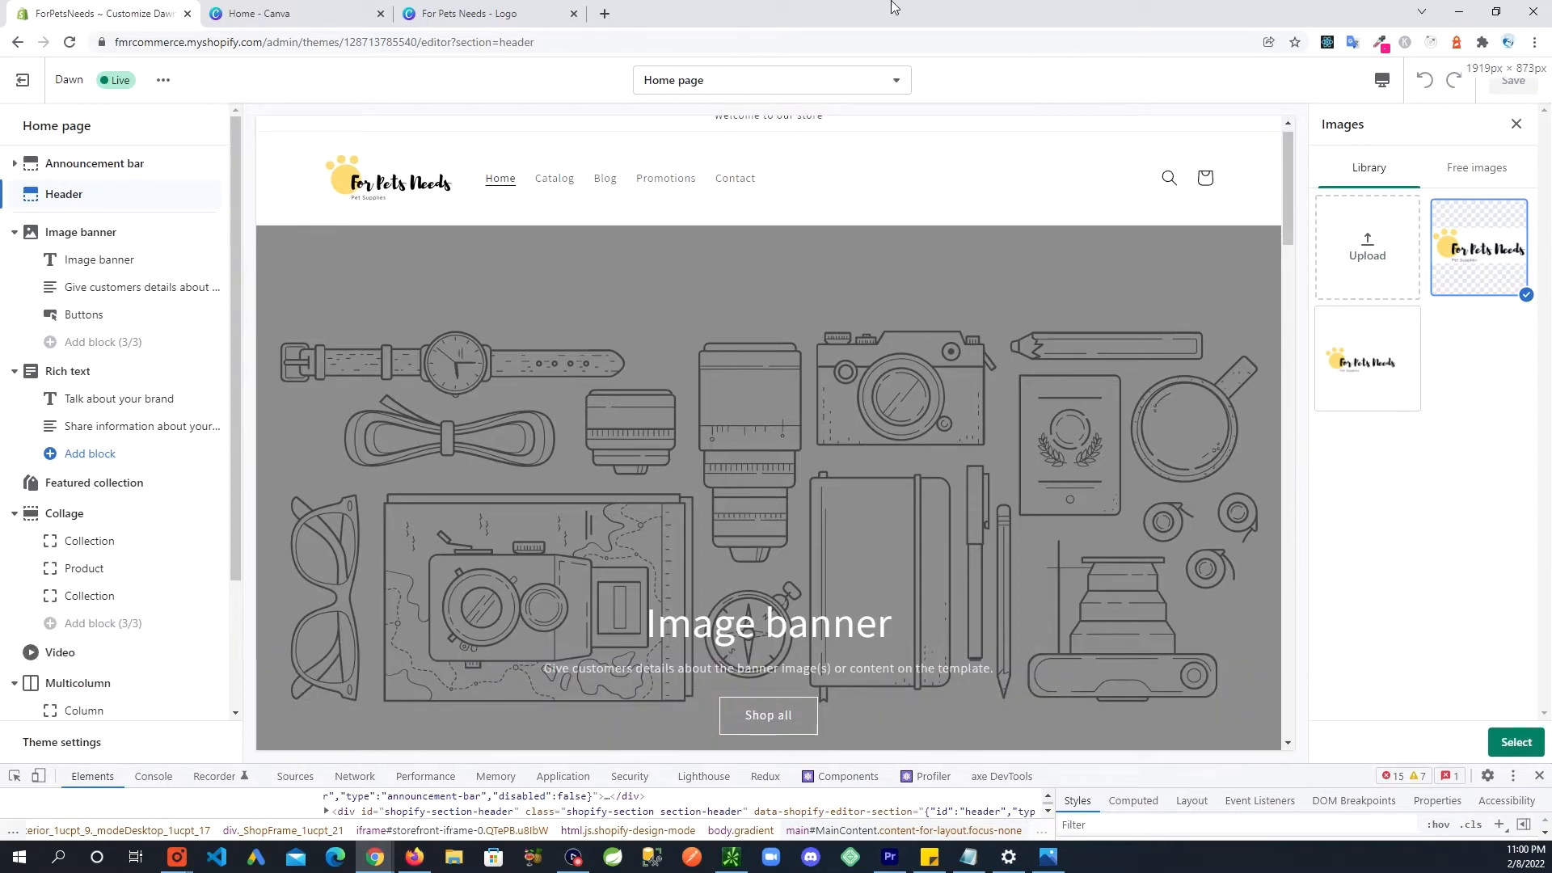
left_click(1512, 742)
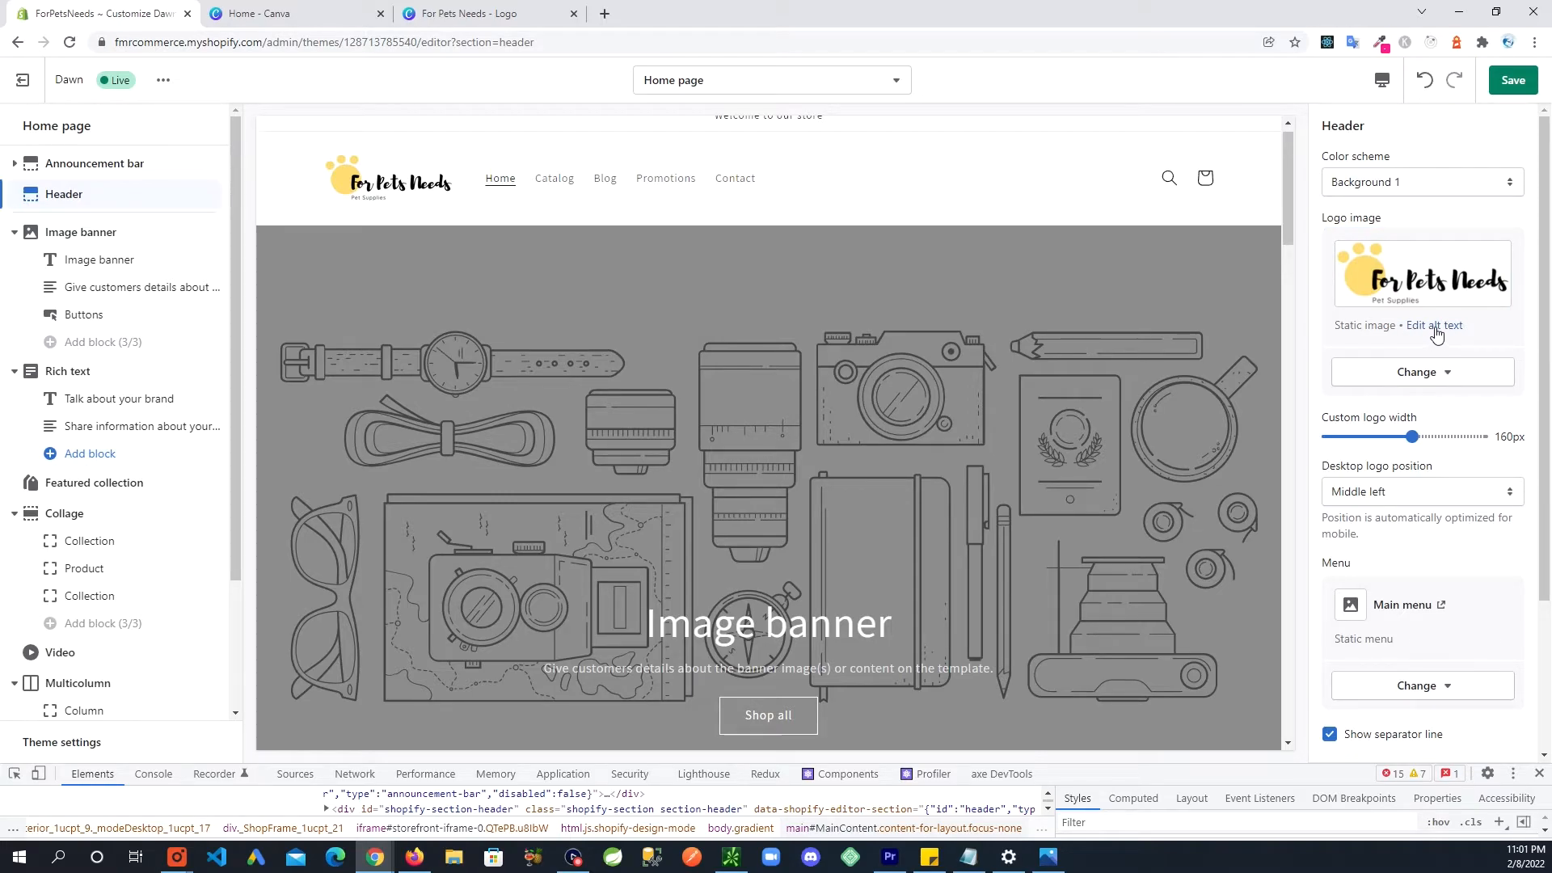
Set the header logo's image alt text to "For Pets Supplies" and save it.
left_click(1435, 328)
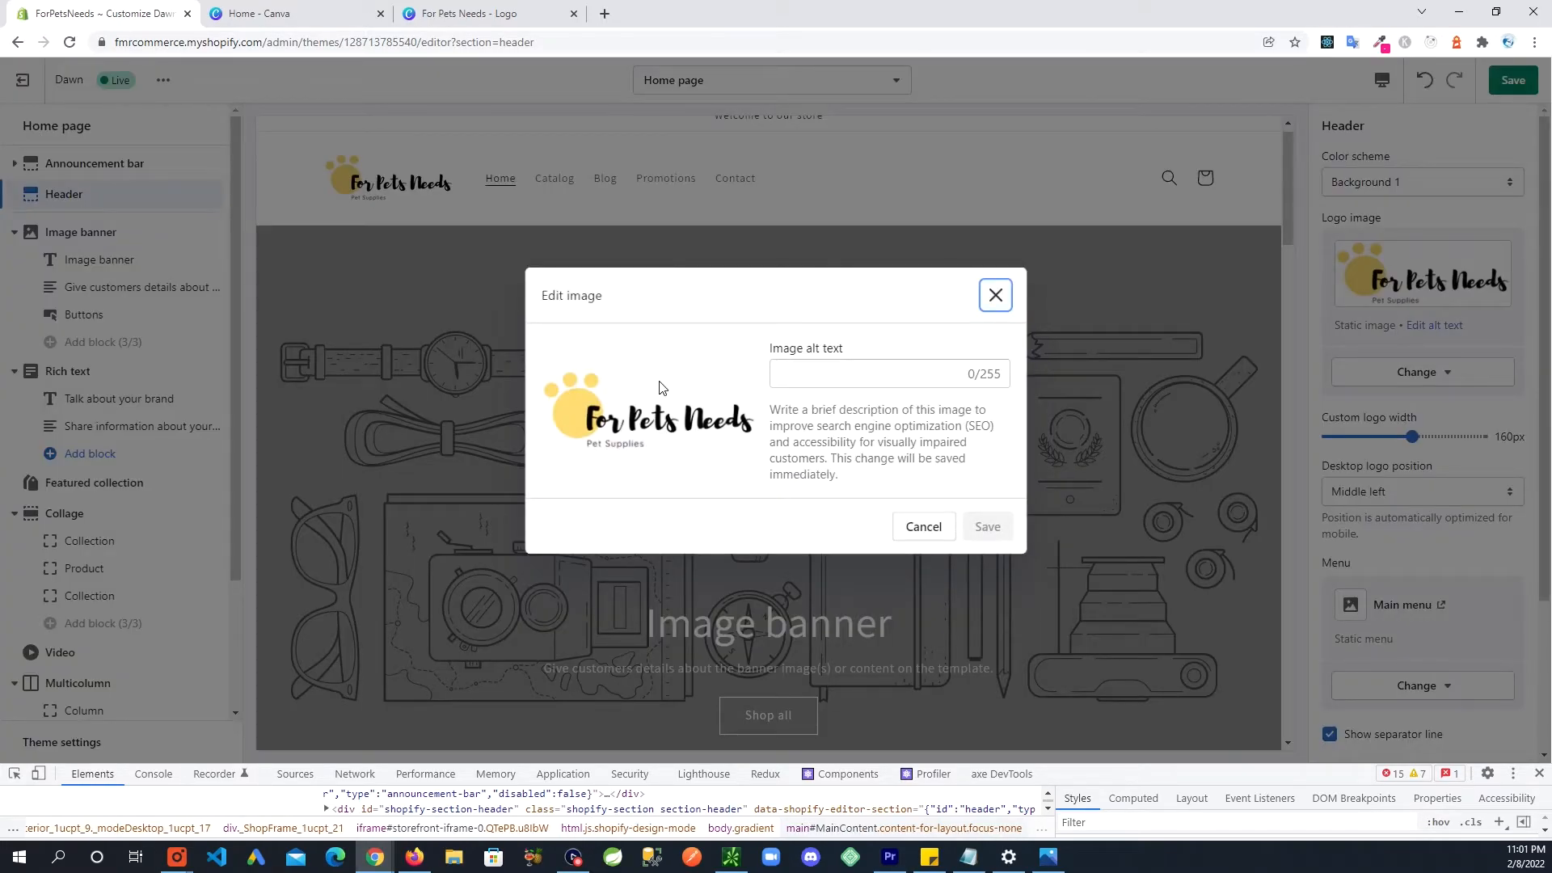
left_click(889, 379)
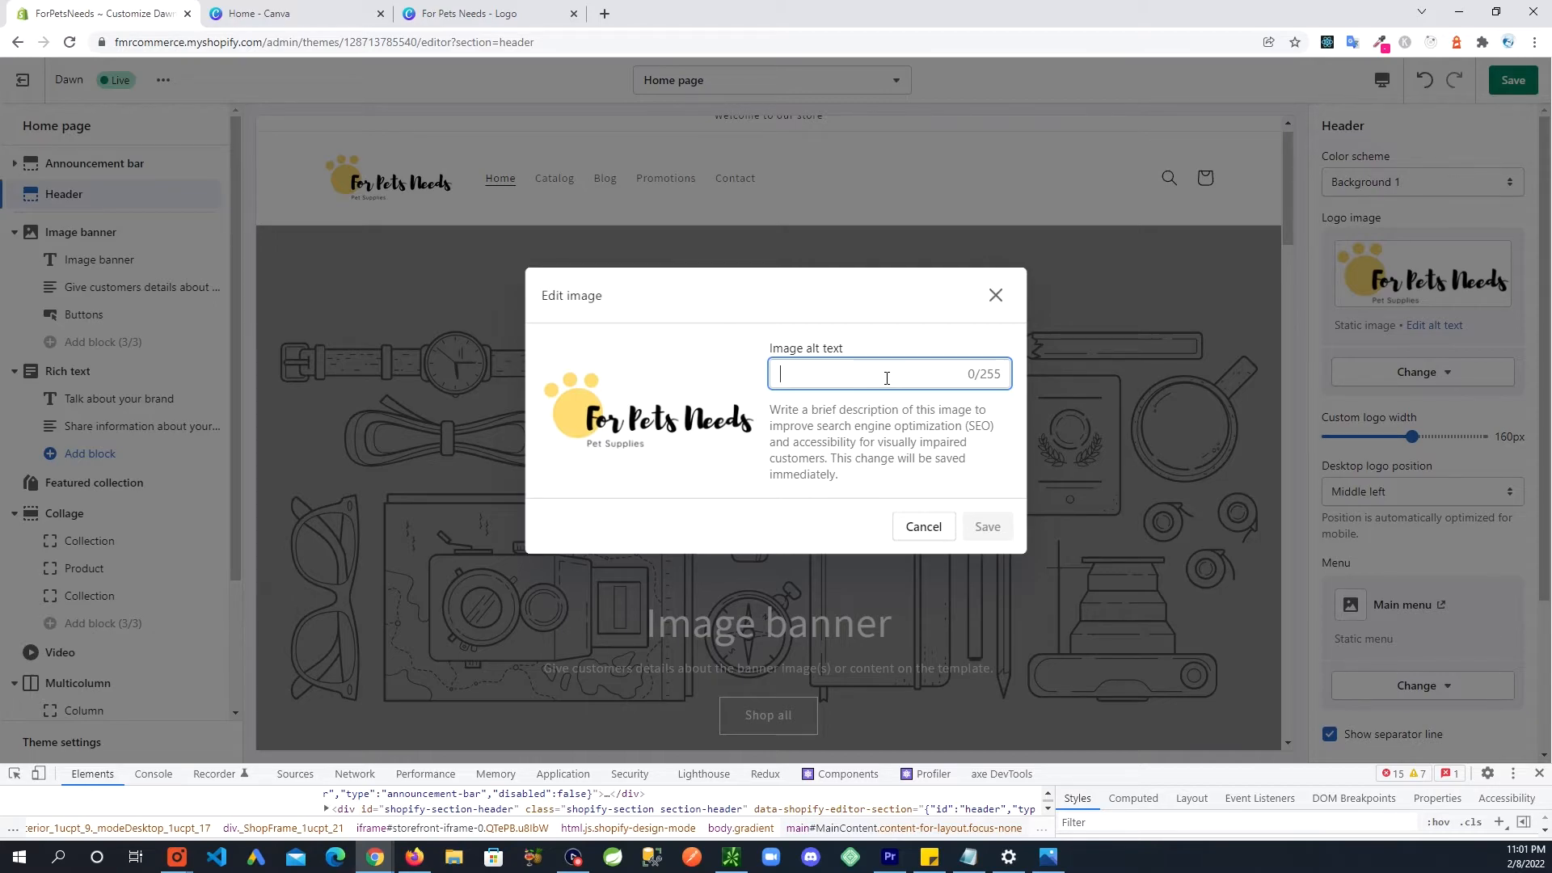
type("For Pets Supp")
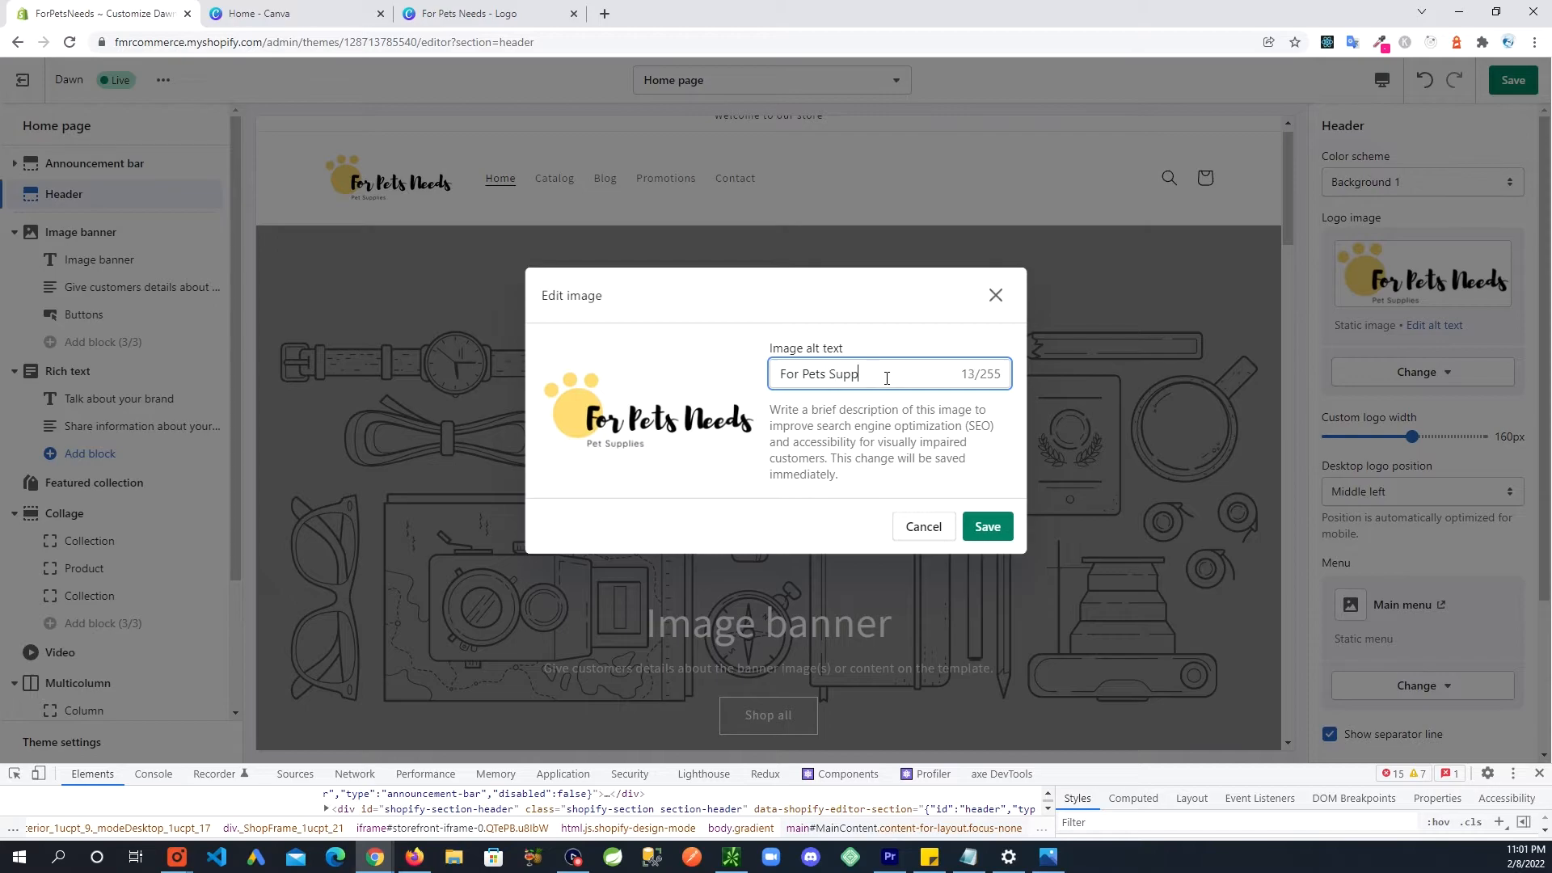
type("lie")
type("es")
left_click(987, 535)
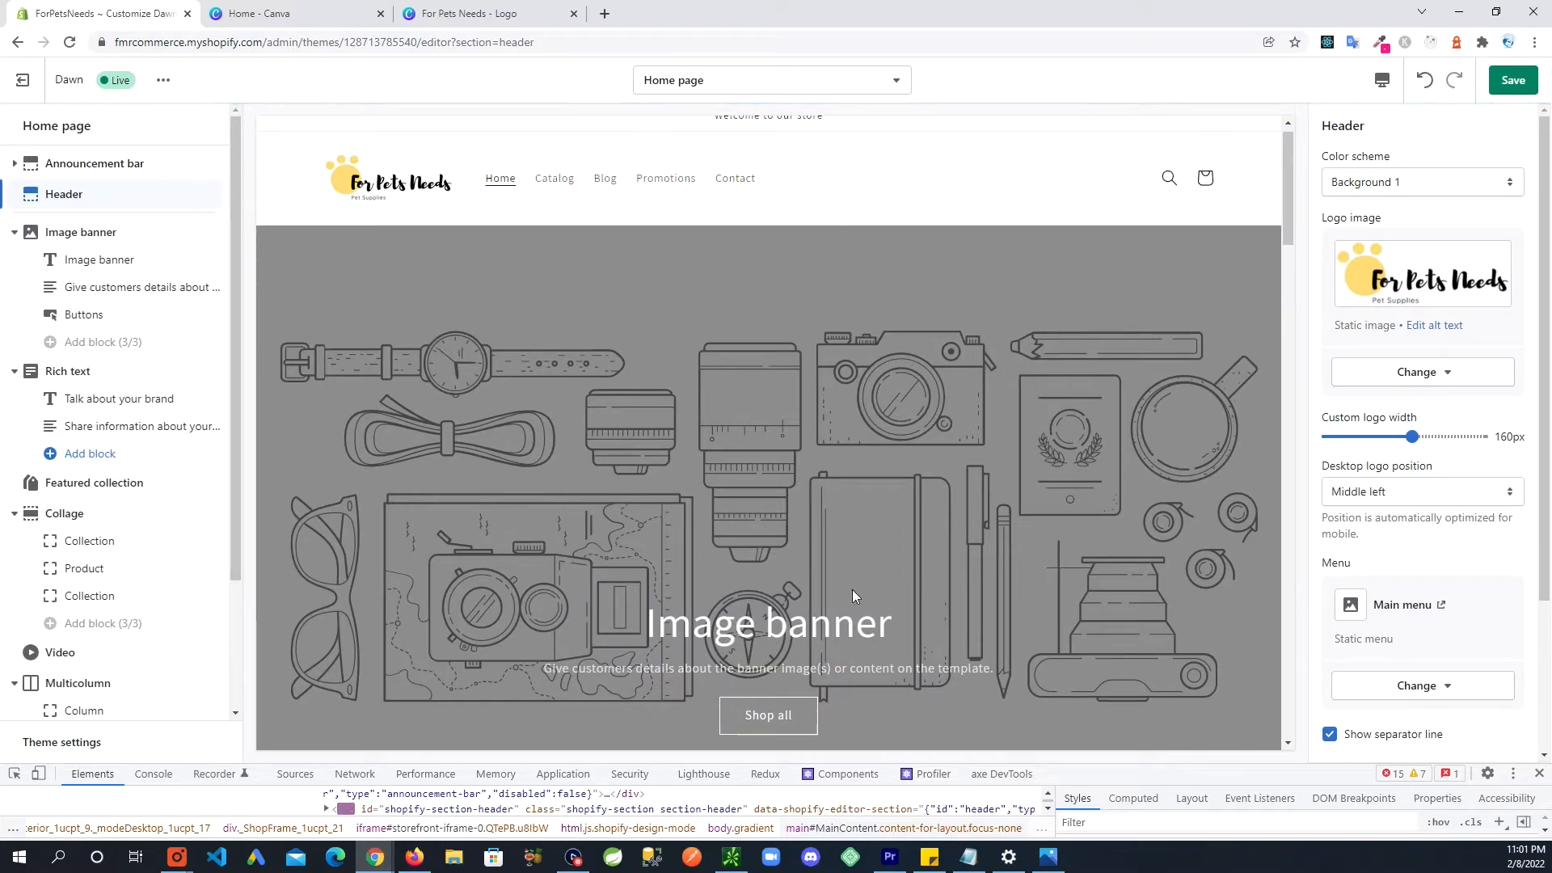
Hide the "Welcome to our store" announcement in the announcement bar and save the theme.
scroll(844, 574, "up", 1)
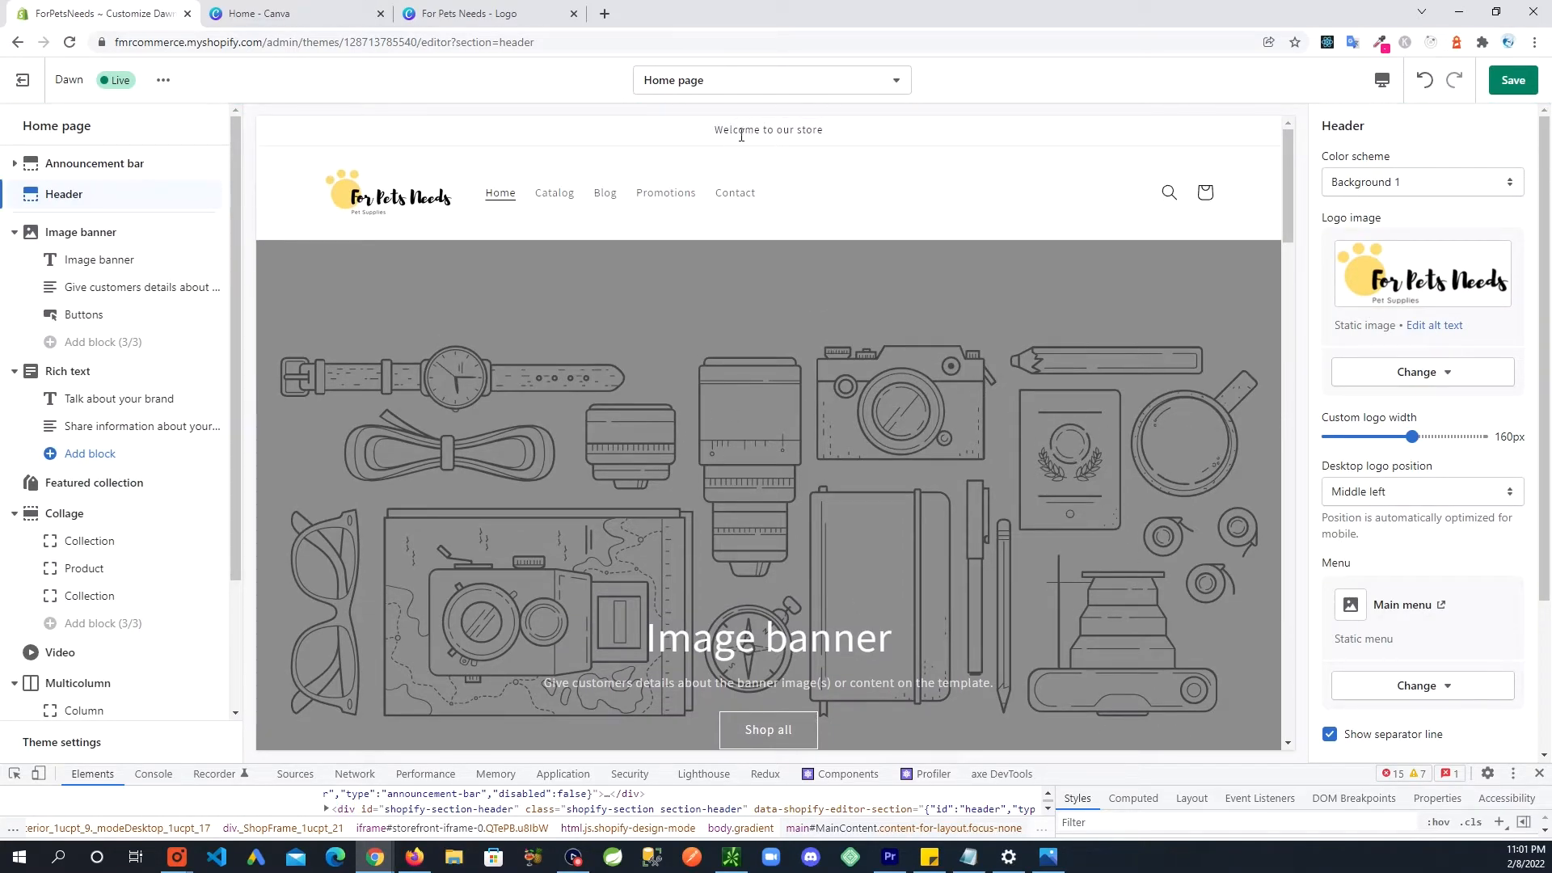
left_click_drag(829, 132, 678, 130)
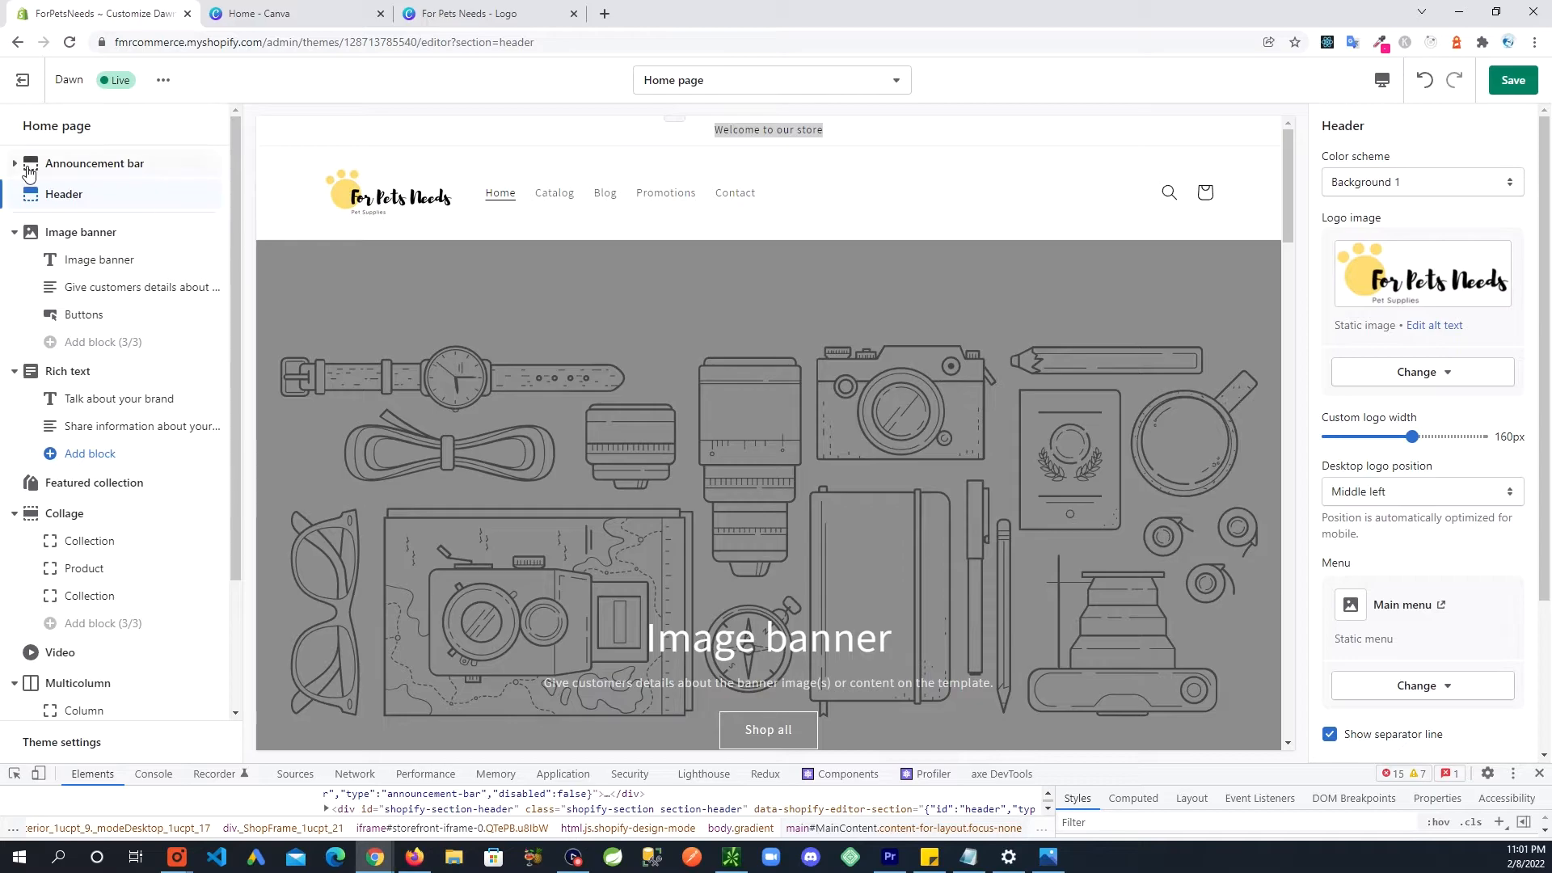
left_click(121, 162)
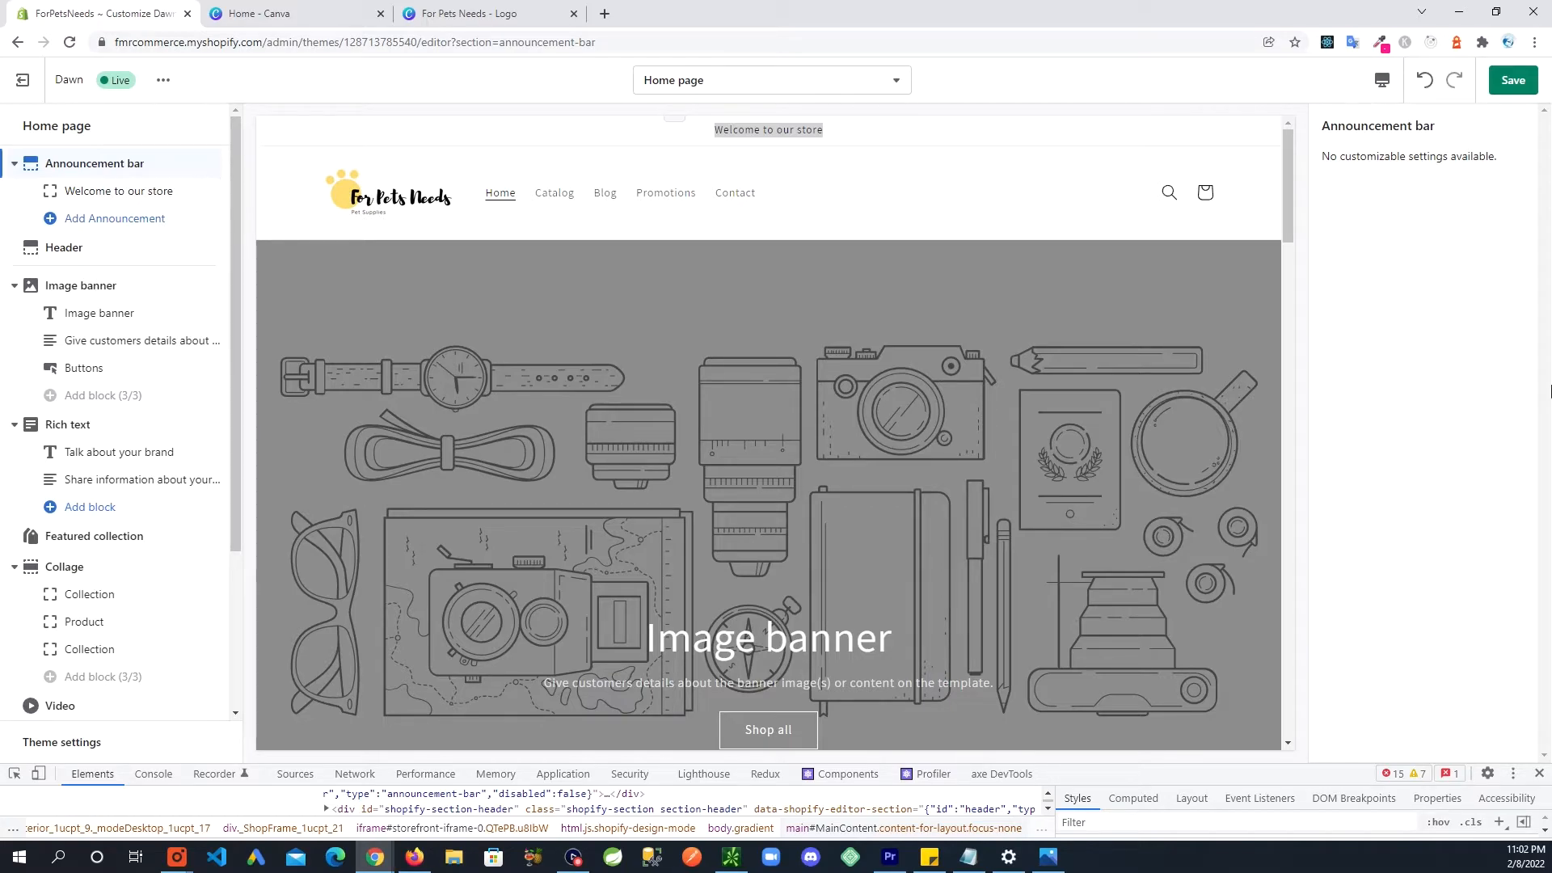
mouse_move(125, 197)
left_click(188, 193)
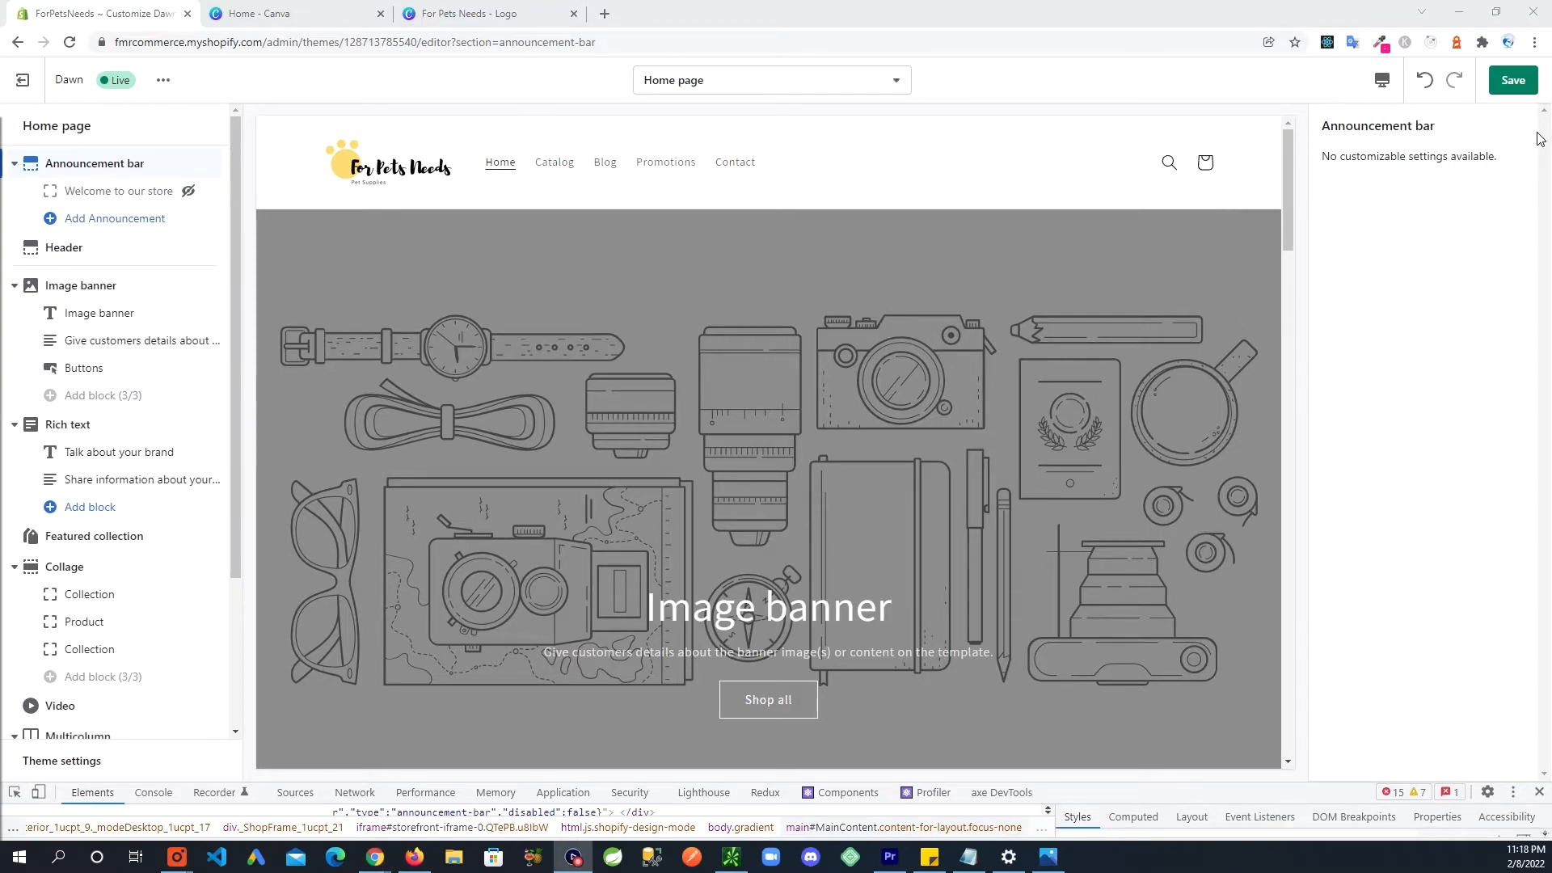
left_click(1515, 84)
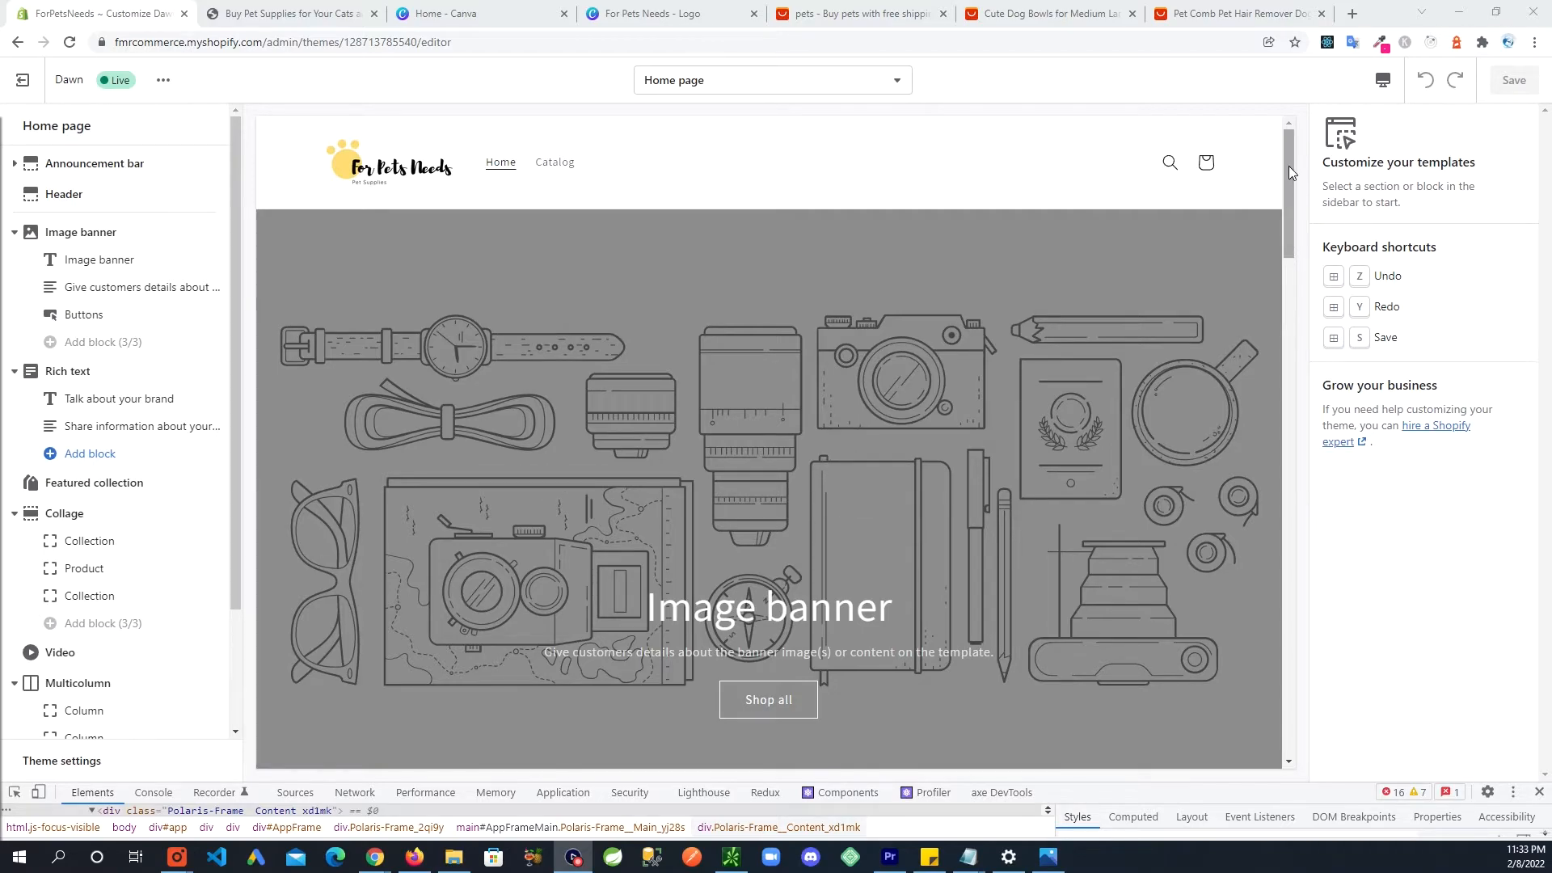
Review the home page preview from the image banner to the multicolumn text, including the Featured collection section's settings.
mouse_move(1287, 158)
left_mouse_down()
mouse_move(1279, 606)
mouse_move(1302, 153)
left_mouse_up()
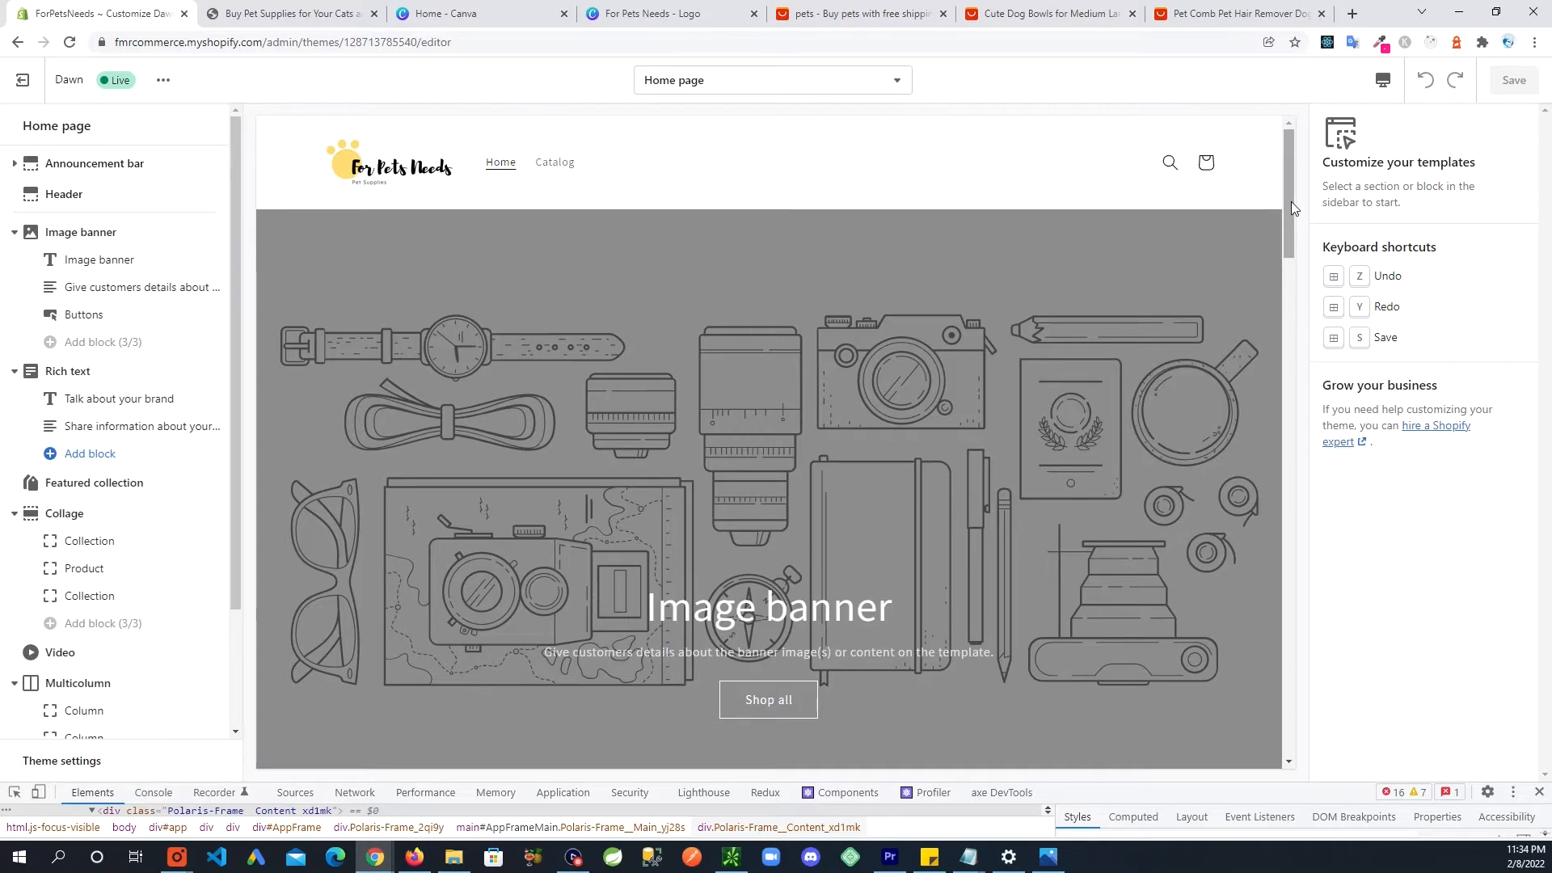
left_click_drag(1288, 191, 1283, 301)
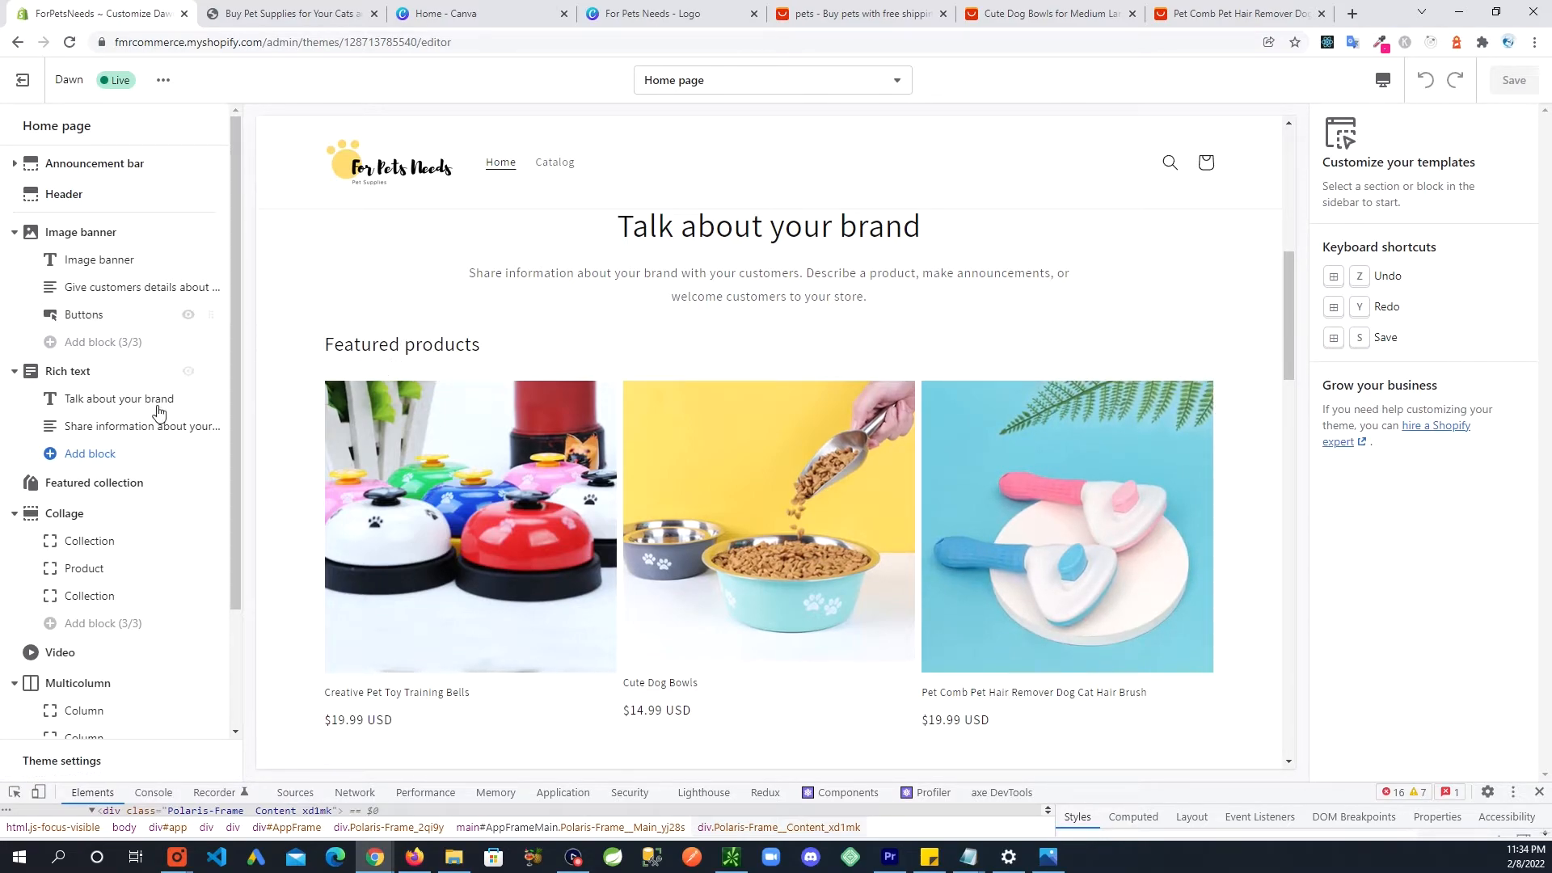
left_click(105, 494)
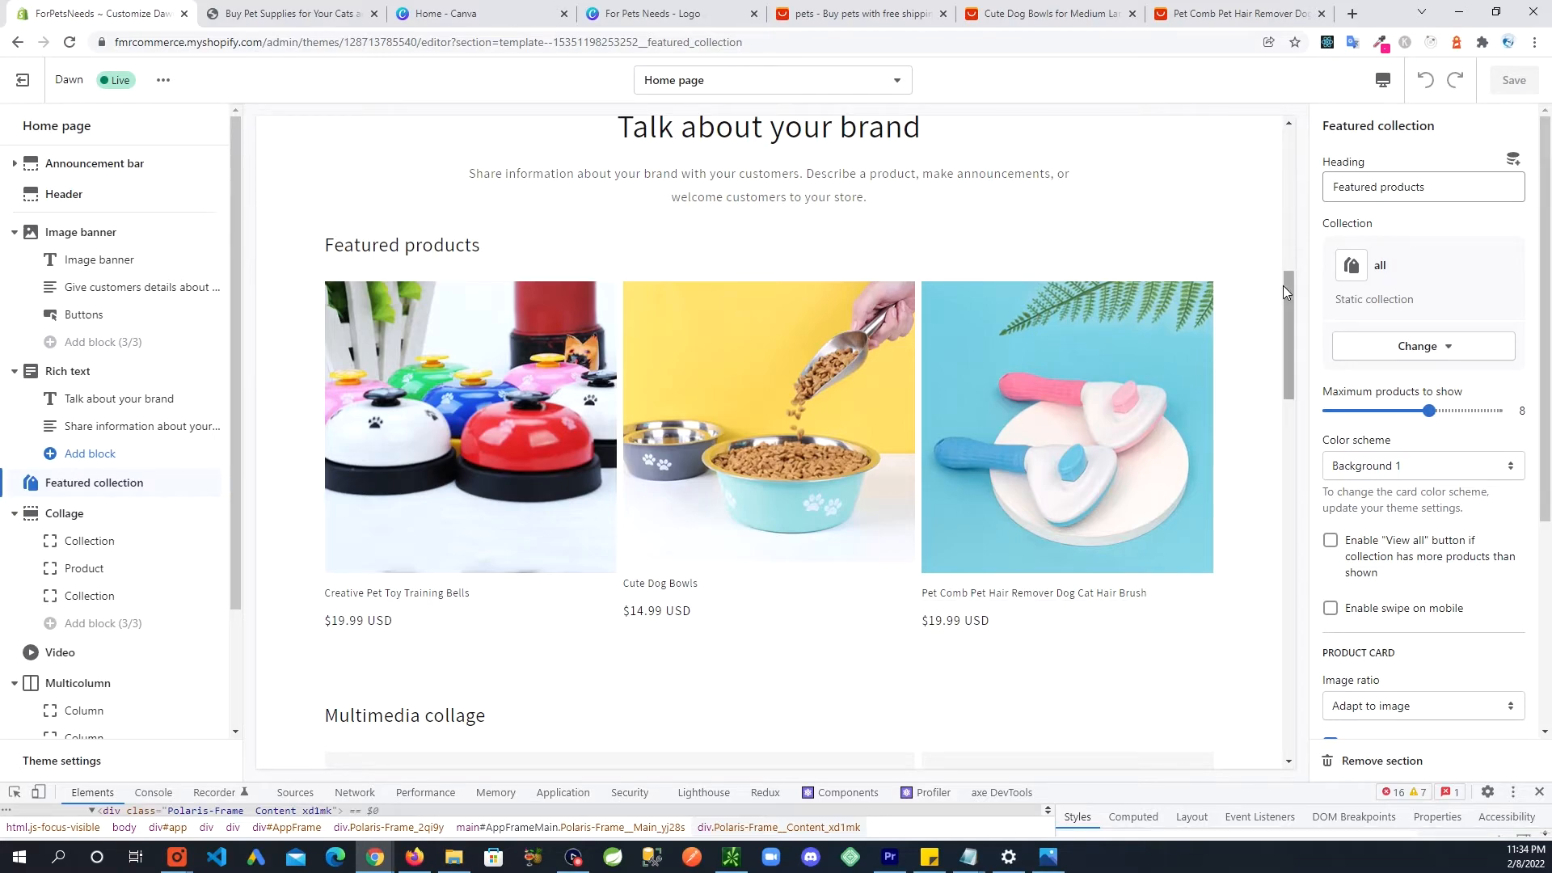
left_click_drag(1287, 287, 1289, 406)
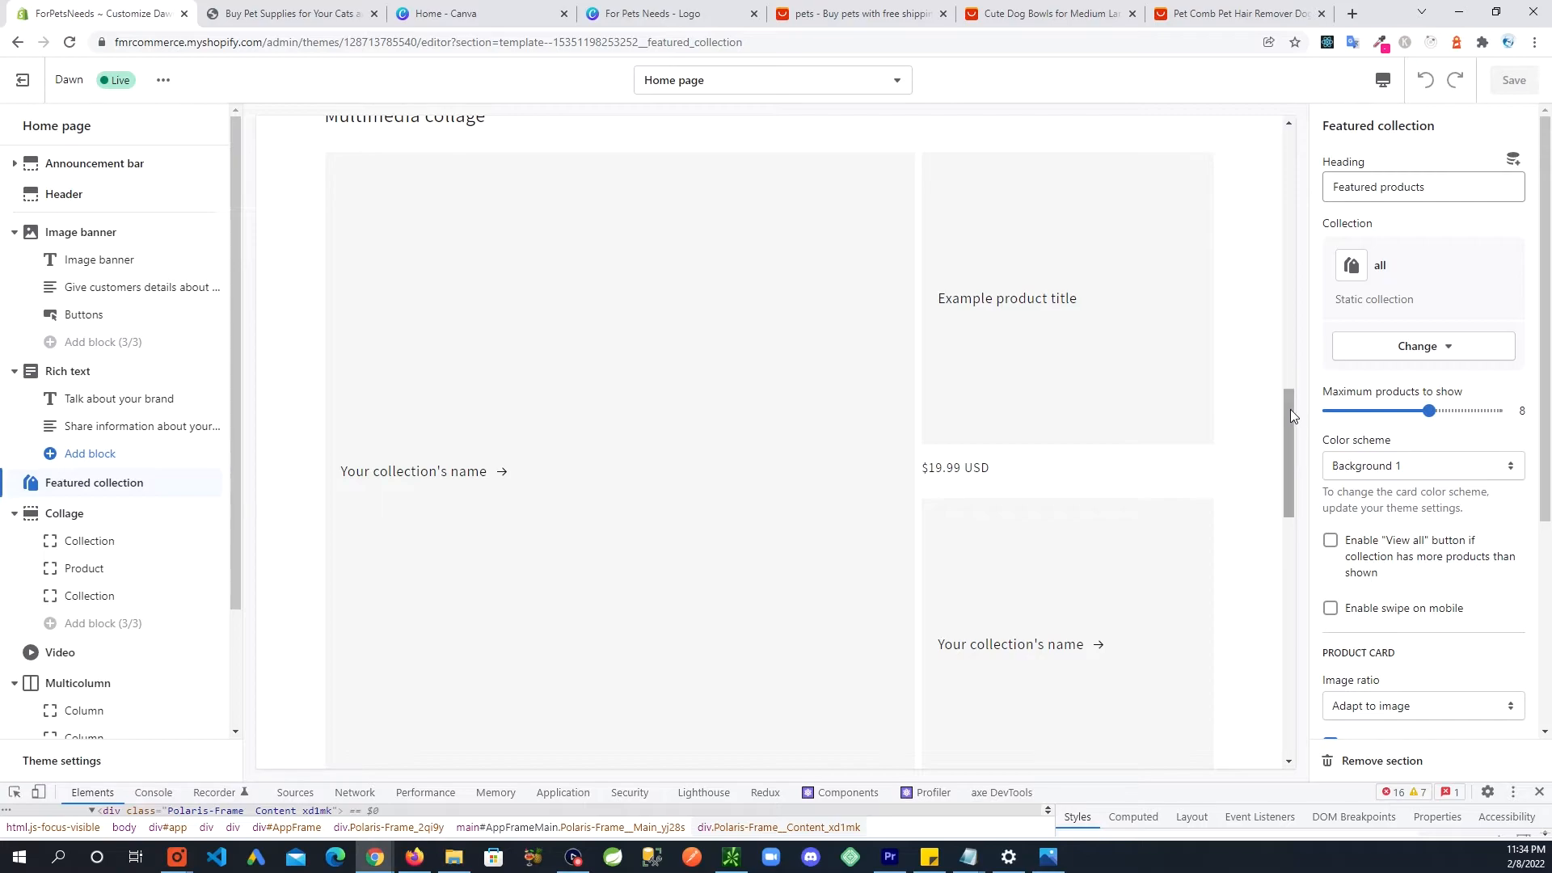
left_click_drag(1288, 417, 1290, 631)
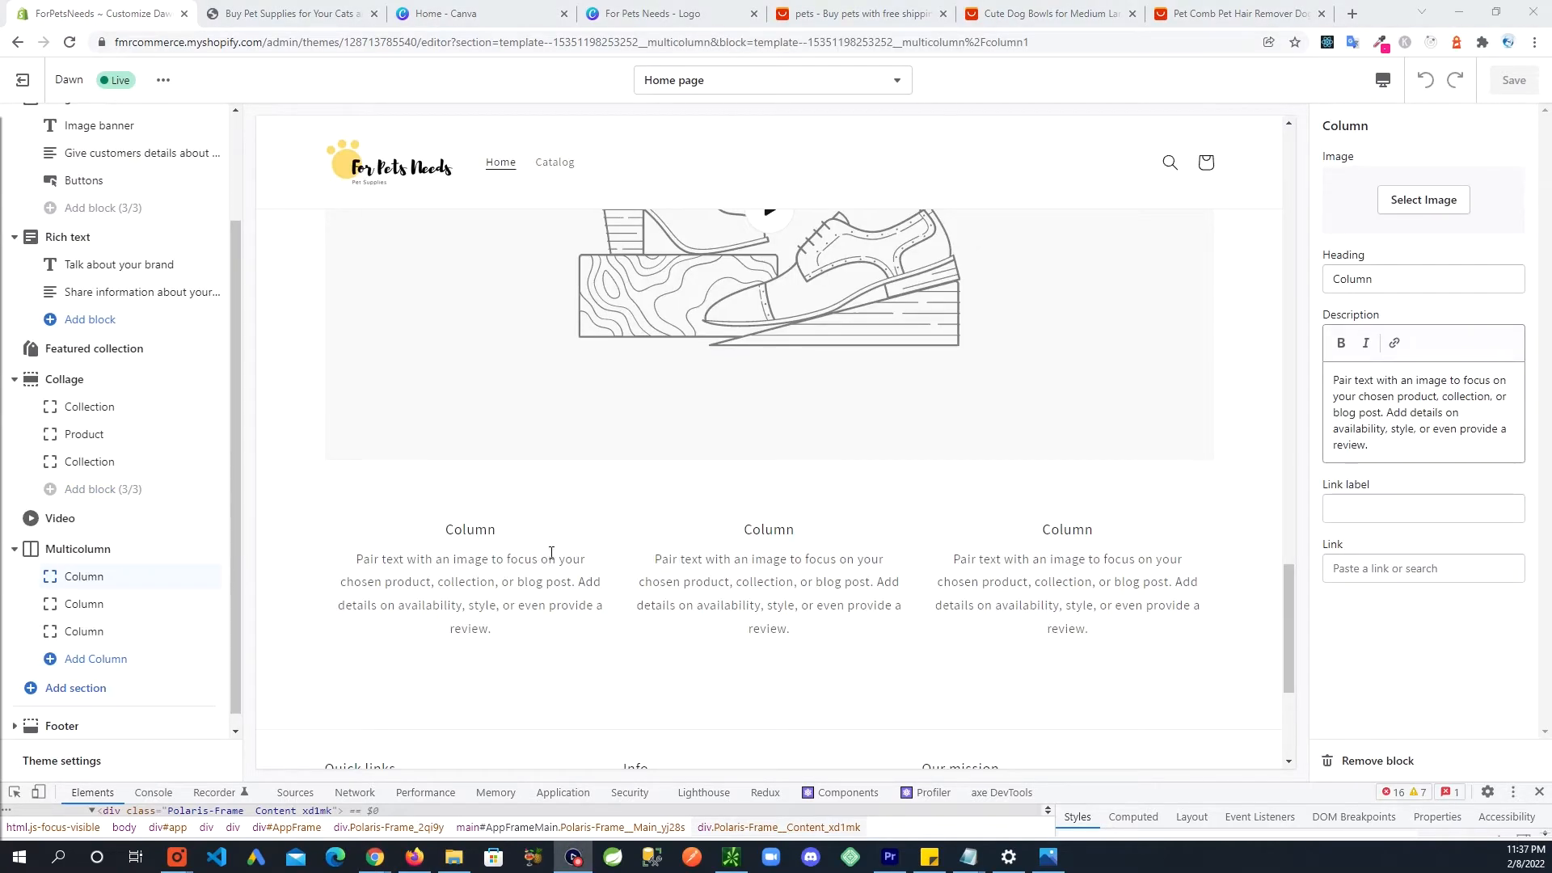
left_click_drag(363, 560, 560, 599)
left_click(578, 623)
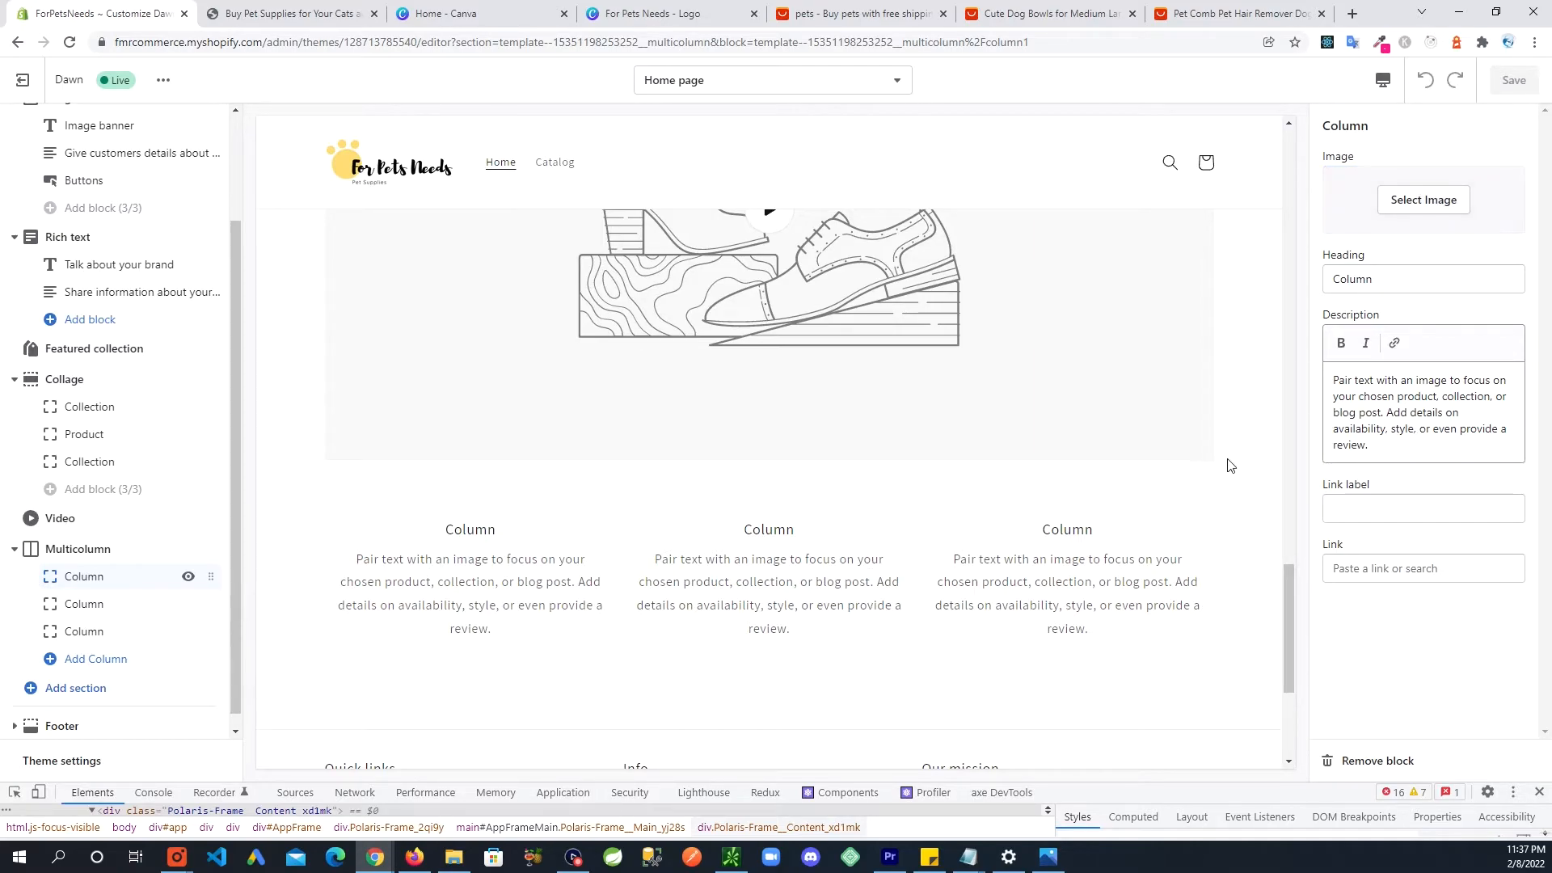
Remove the Collage section from the home page.
left_click_drag(1295, 597, 1292, 406)
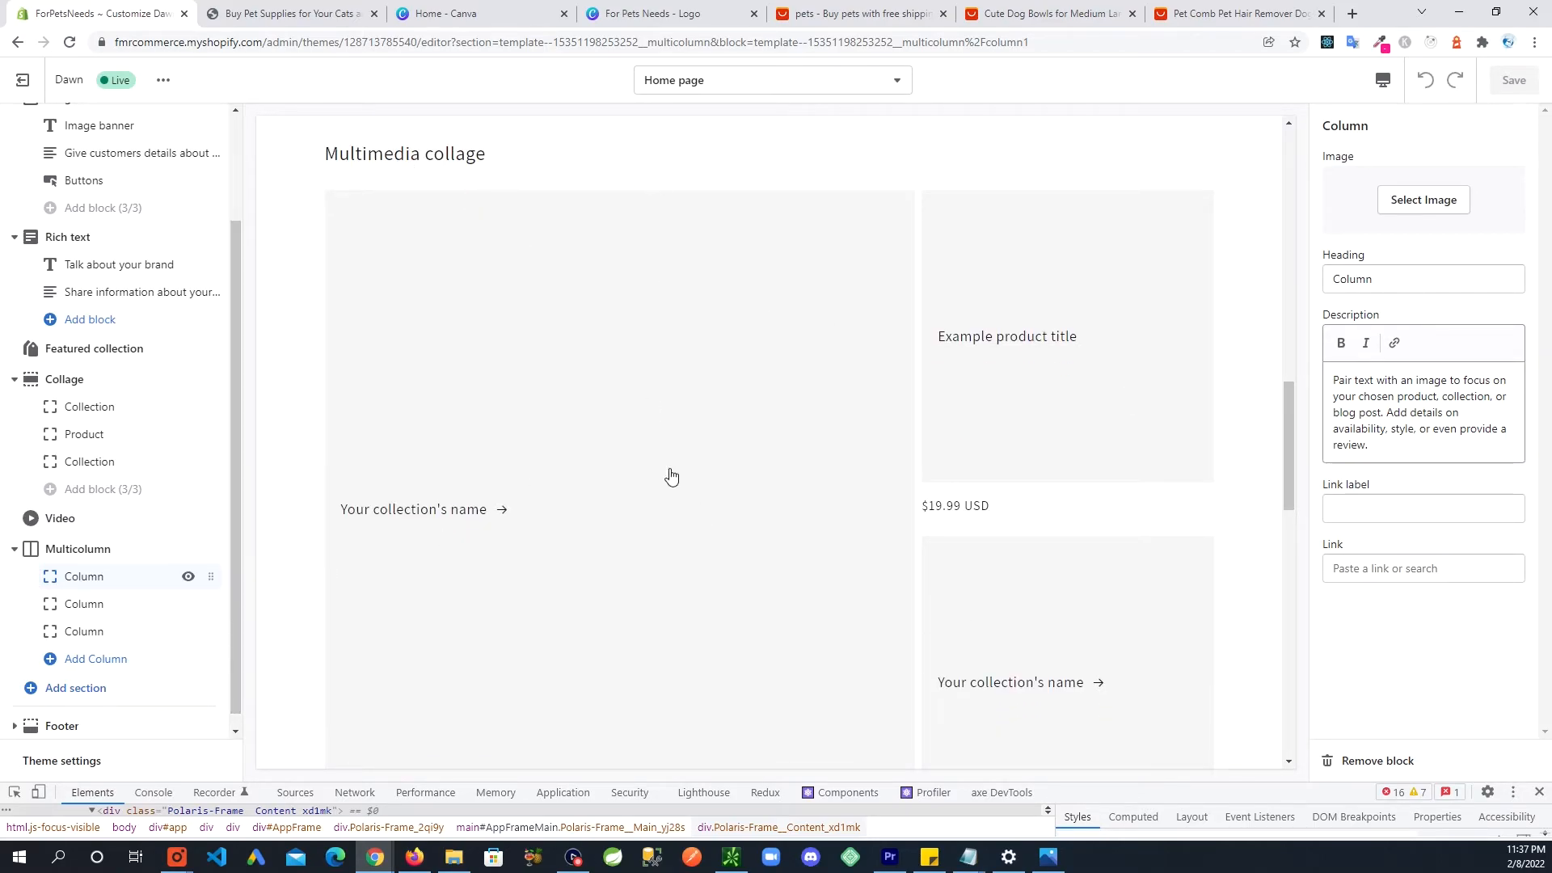
left_click_drag(234, 393, 248, 450)
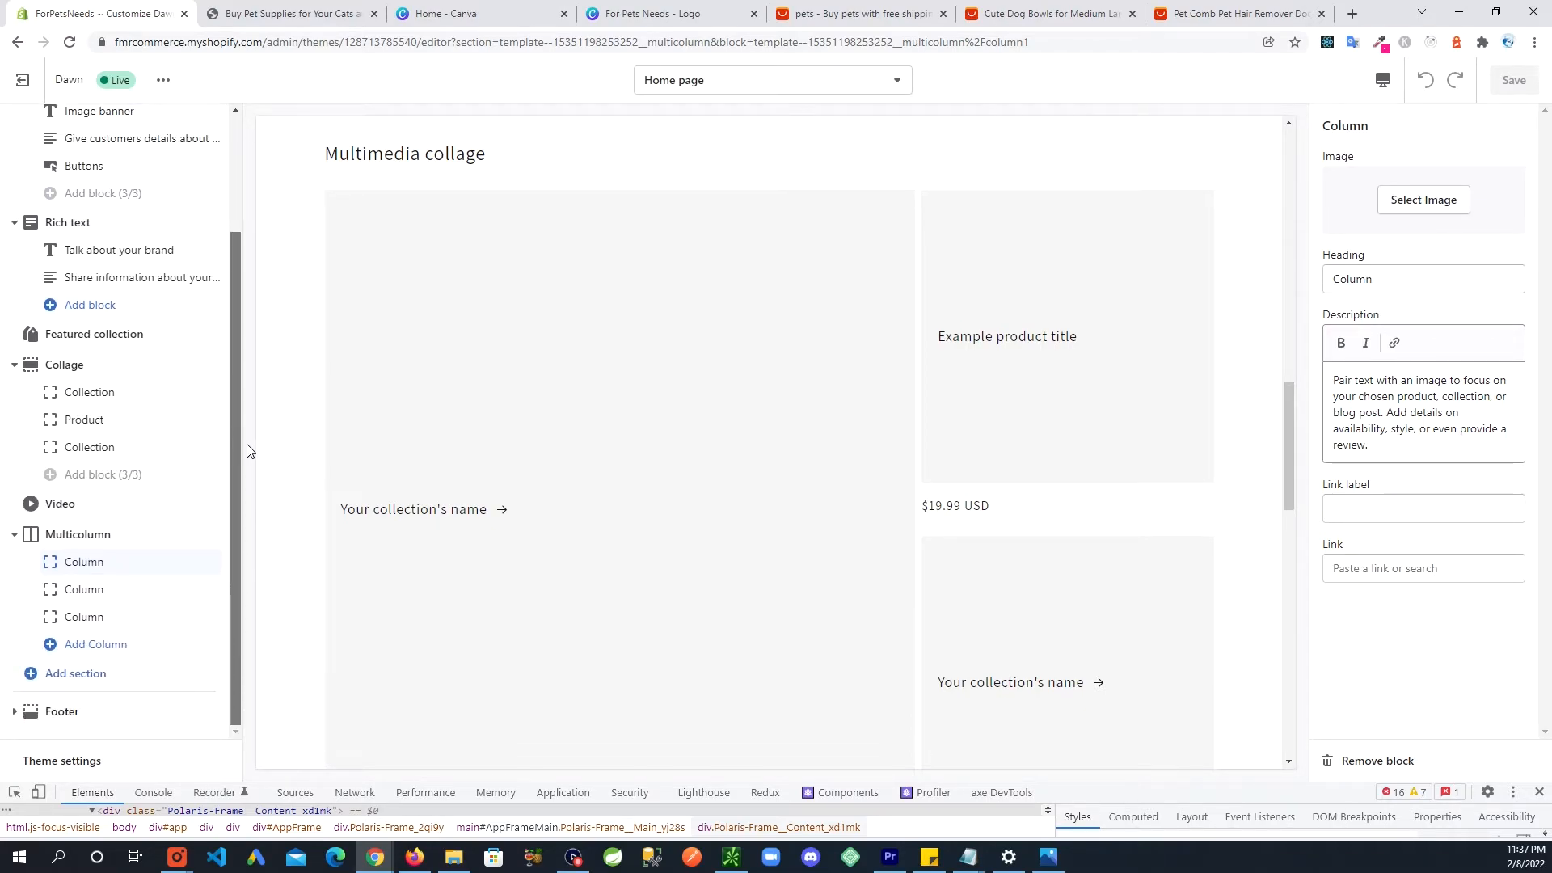
left_click(106, 379)
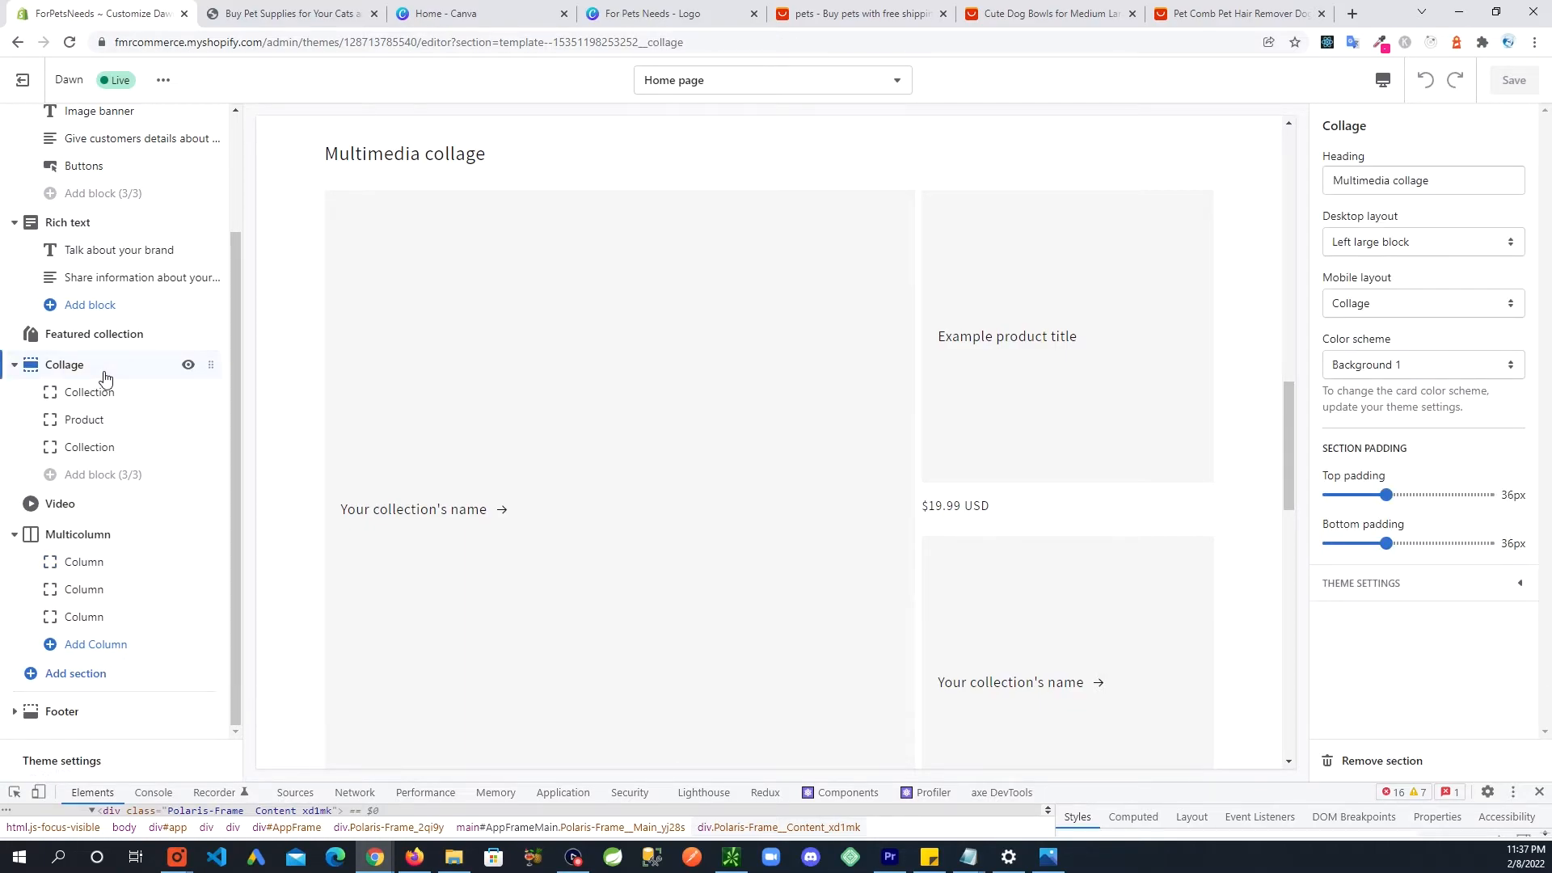
left_click(1367, 763)
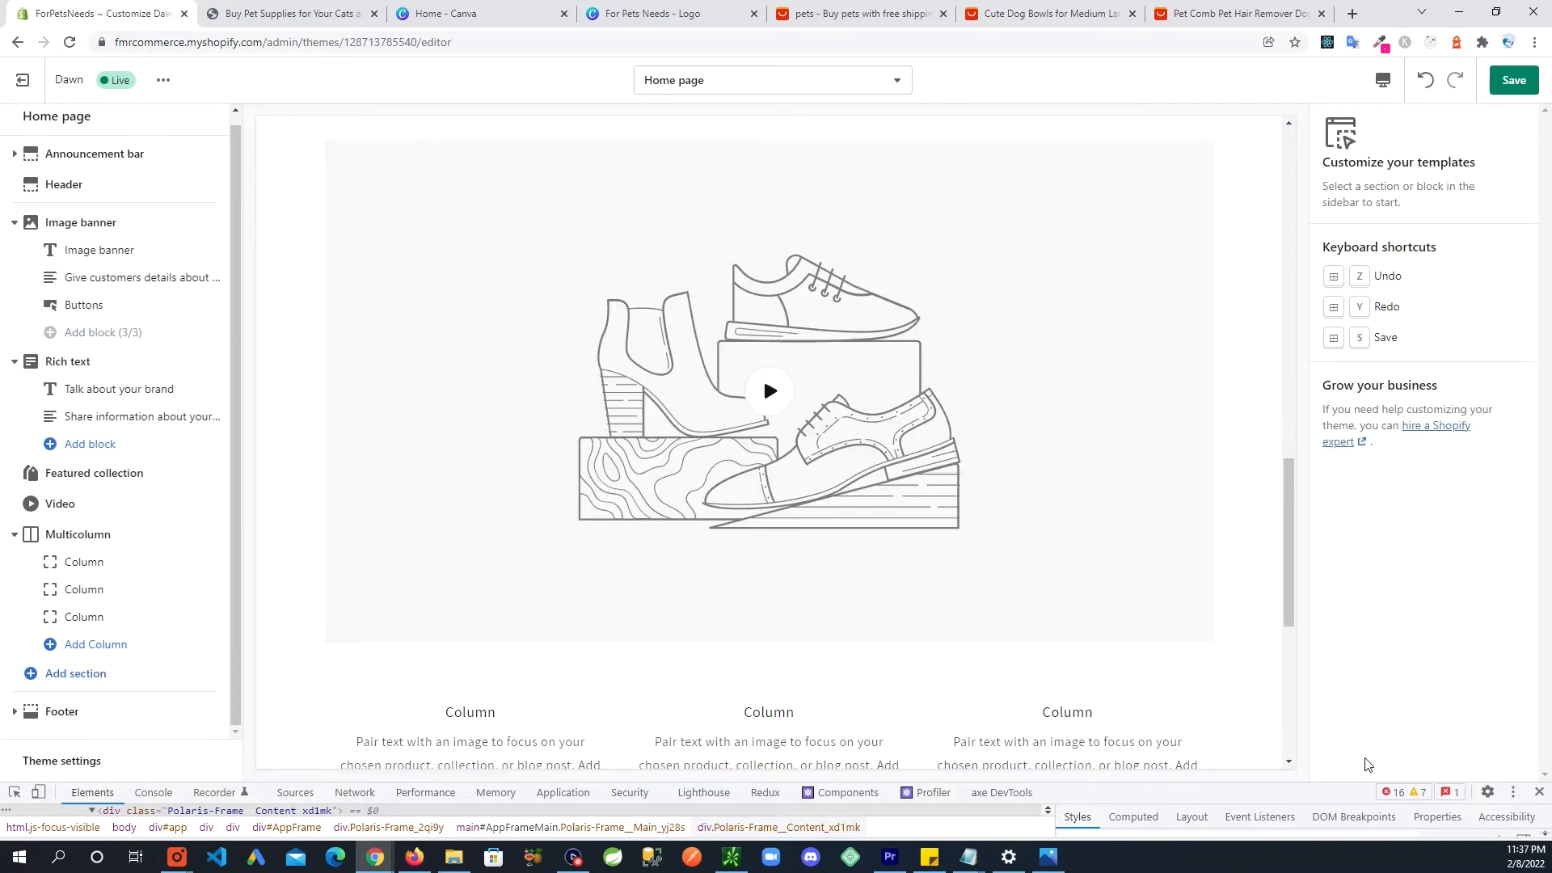
Remove the Video section from the home page.
mouse_move(1287, 536)
left_mouse_down()
mouse_move(1285, 483)
mouse_move(1285, 526)
left_mouse_up()
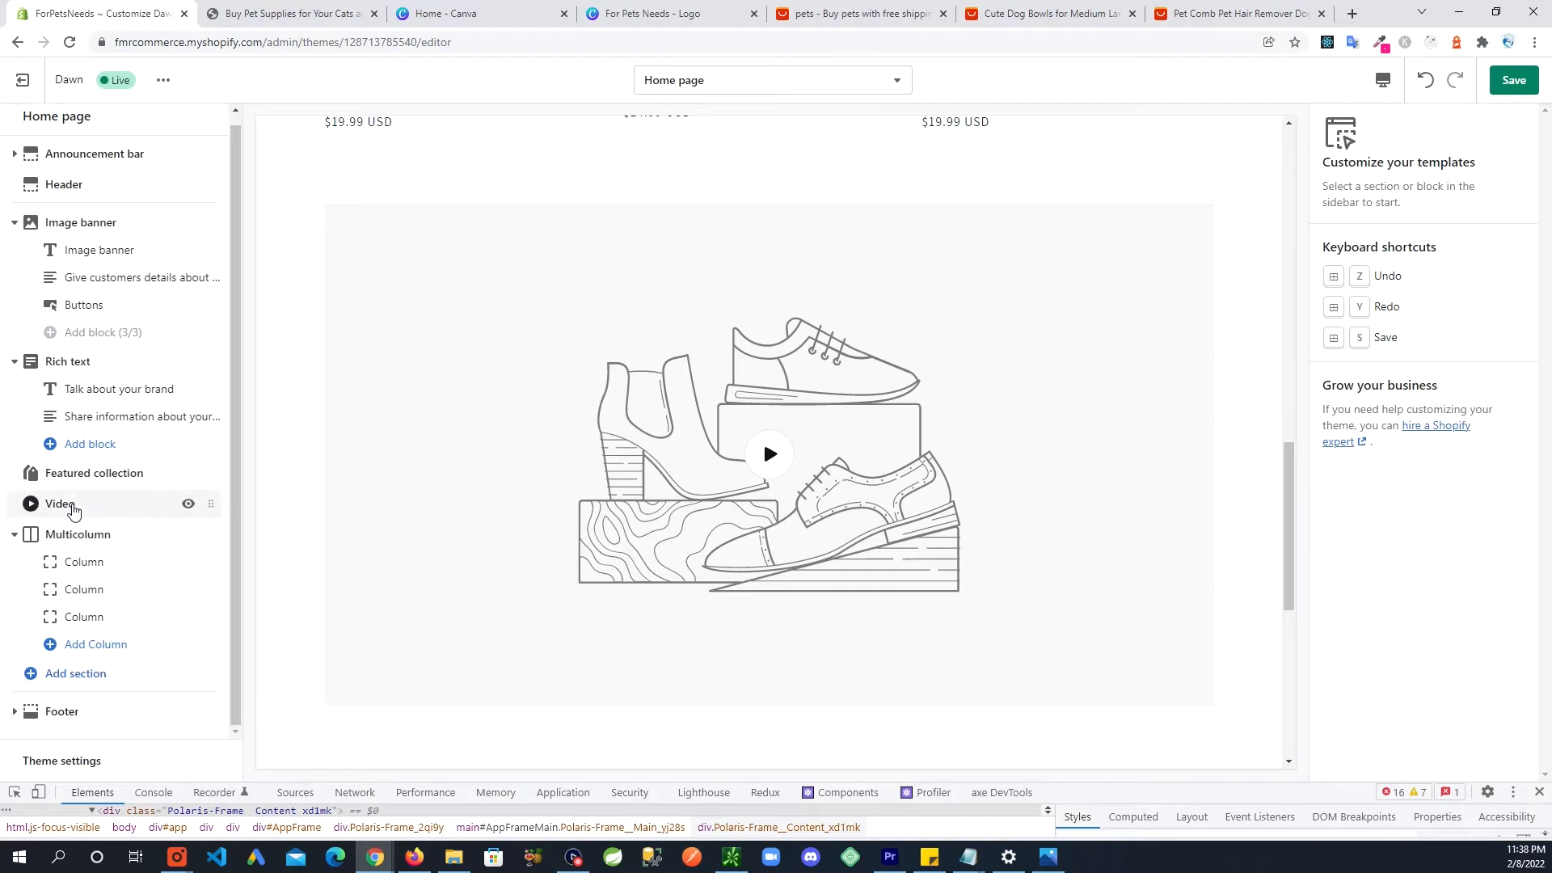
left_click(59, 504)
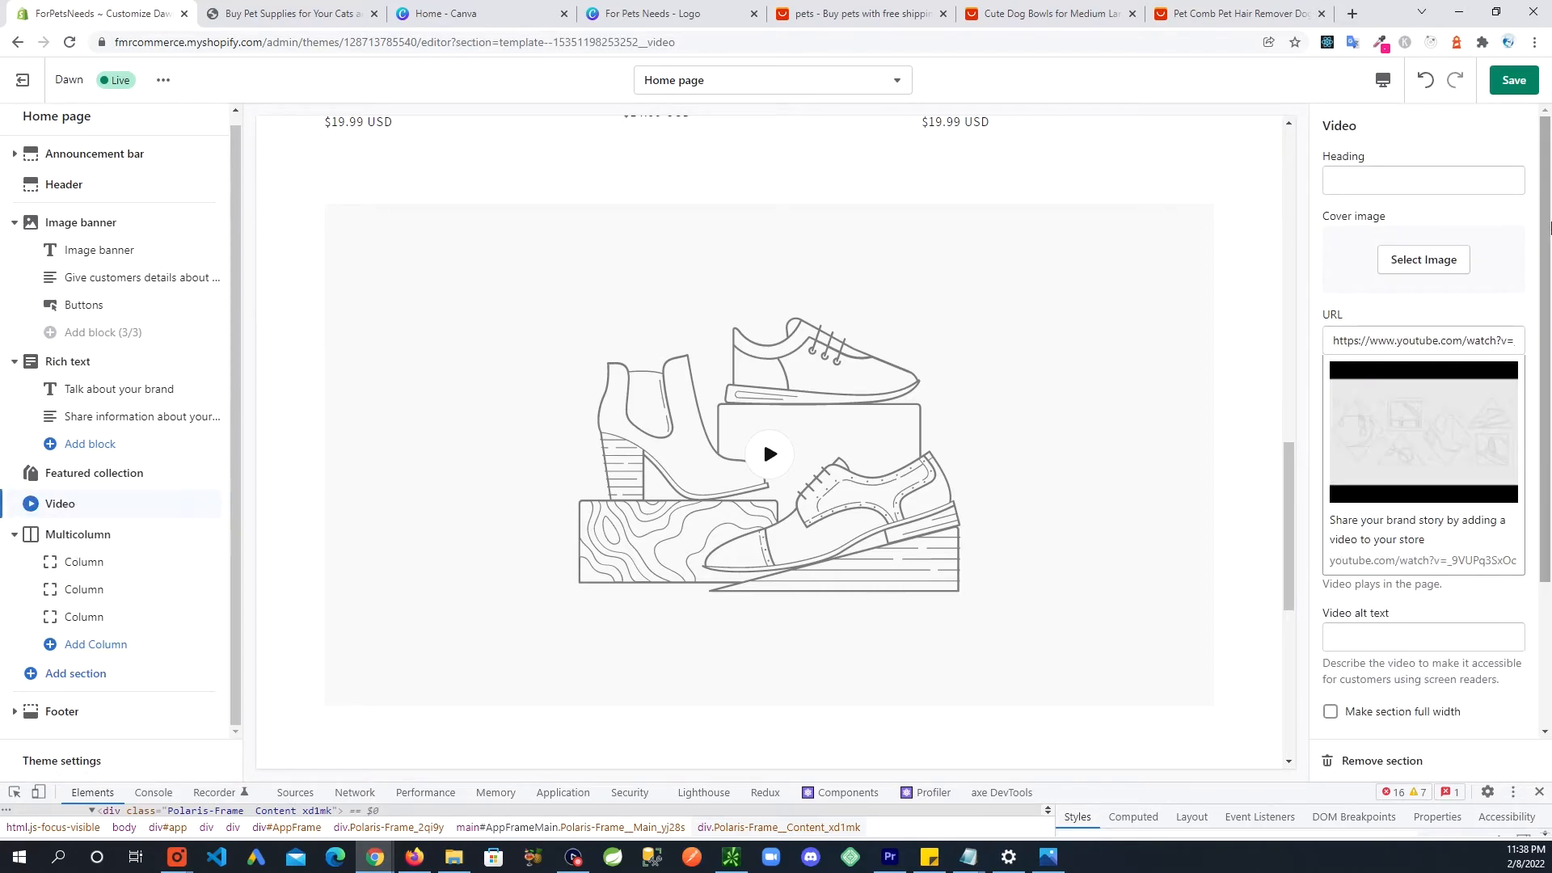
scroll(1456, 405, "down", 3)
left_click(1365, 759)
Remove the Multicolumn section with its three columns from the home page.
left_click_drag(1289, 623, 1280, 535)
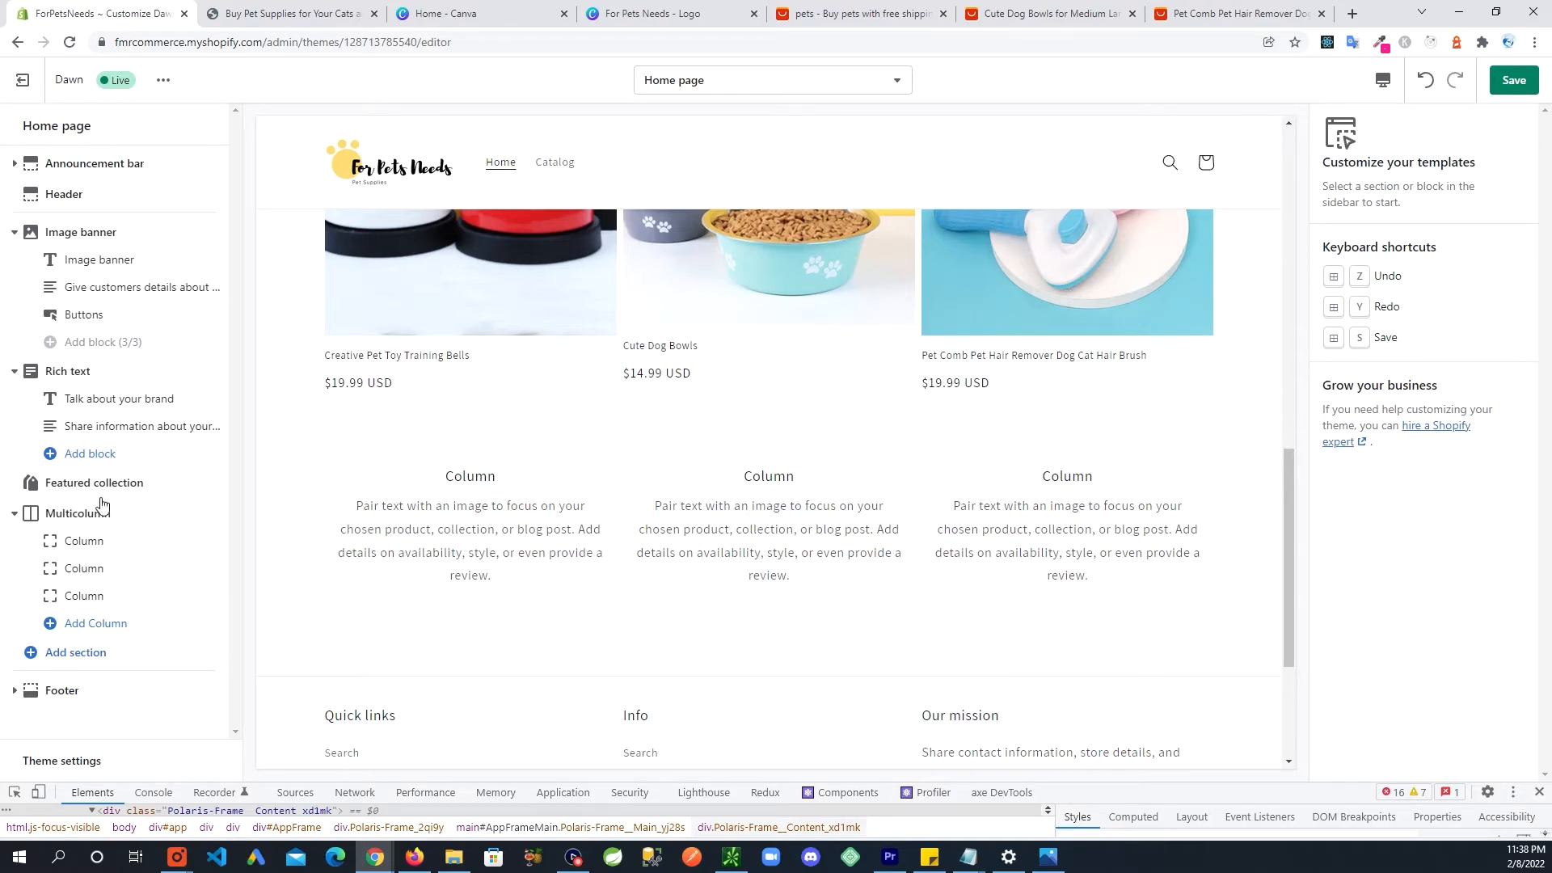
left_click(103, 522)
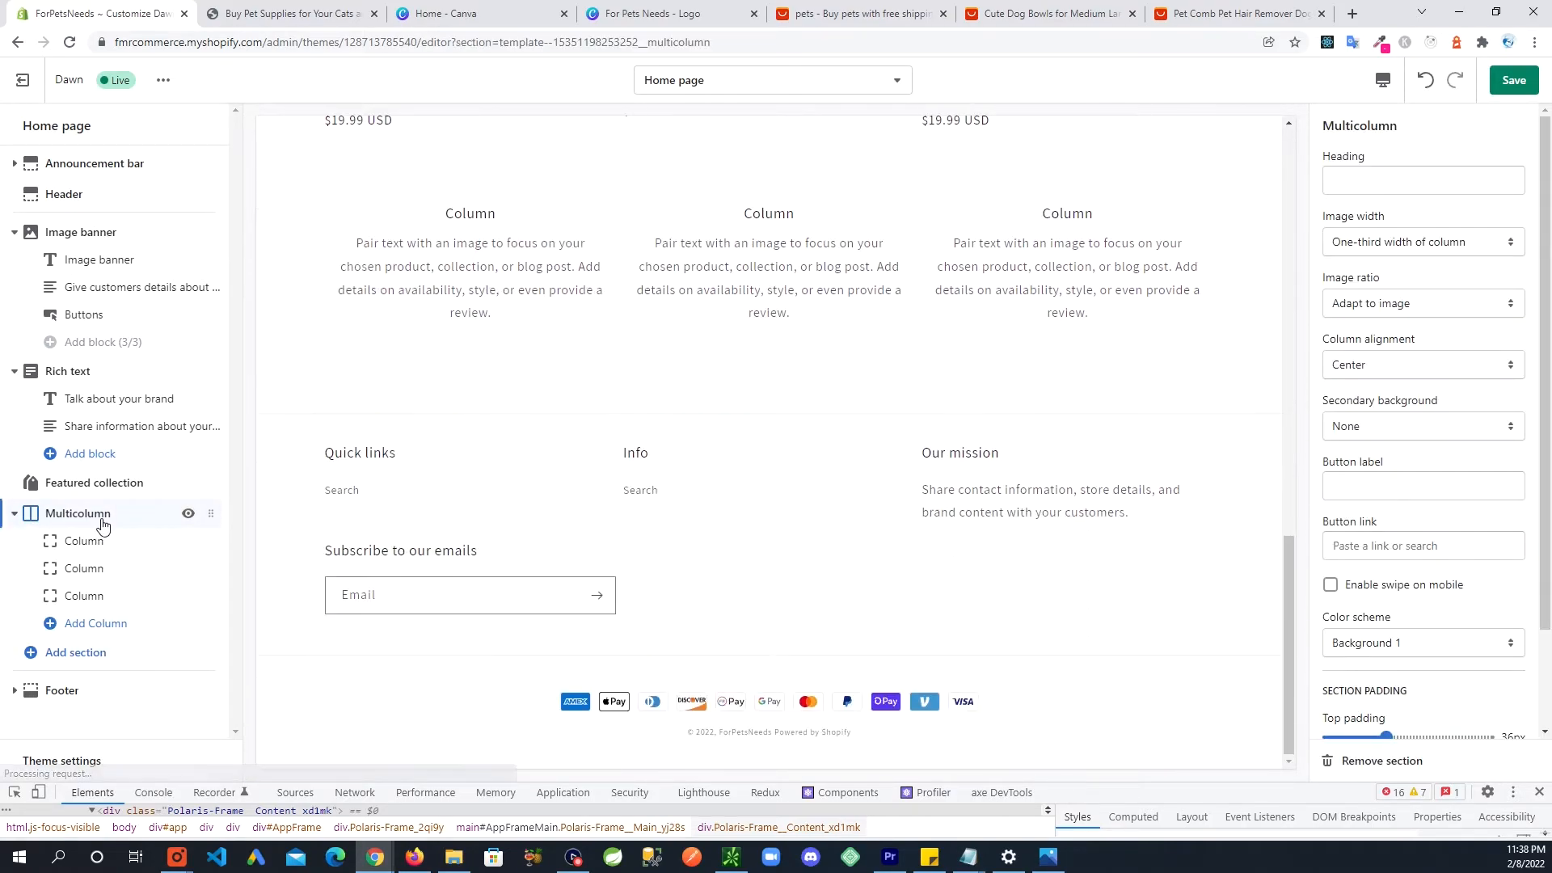
scroll(1407, 712, "down", 2)
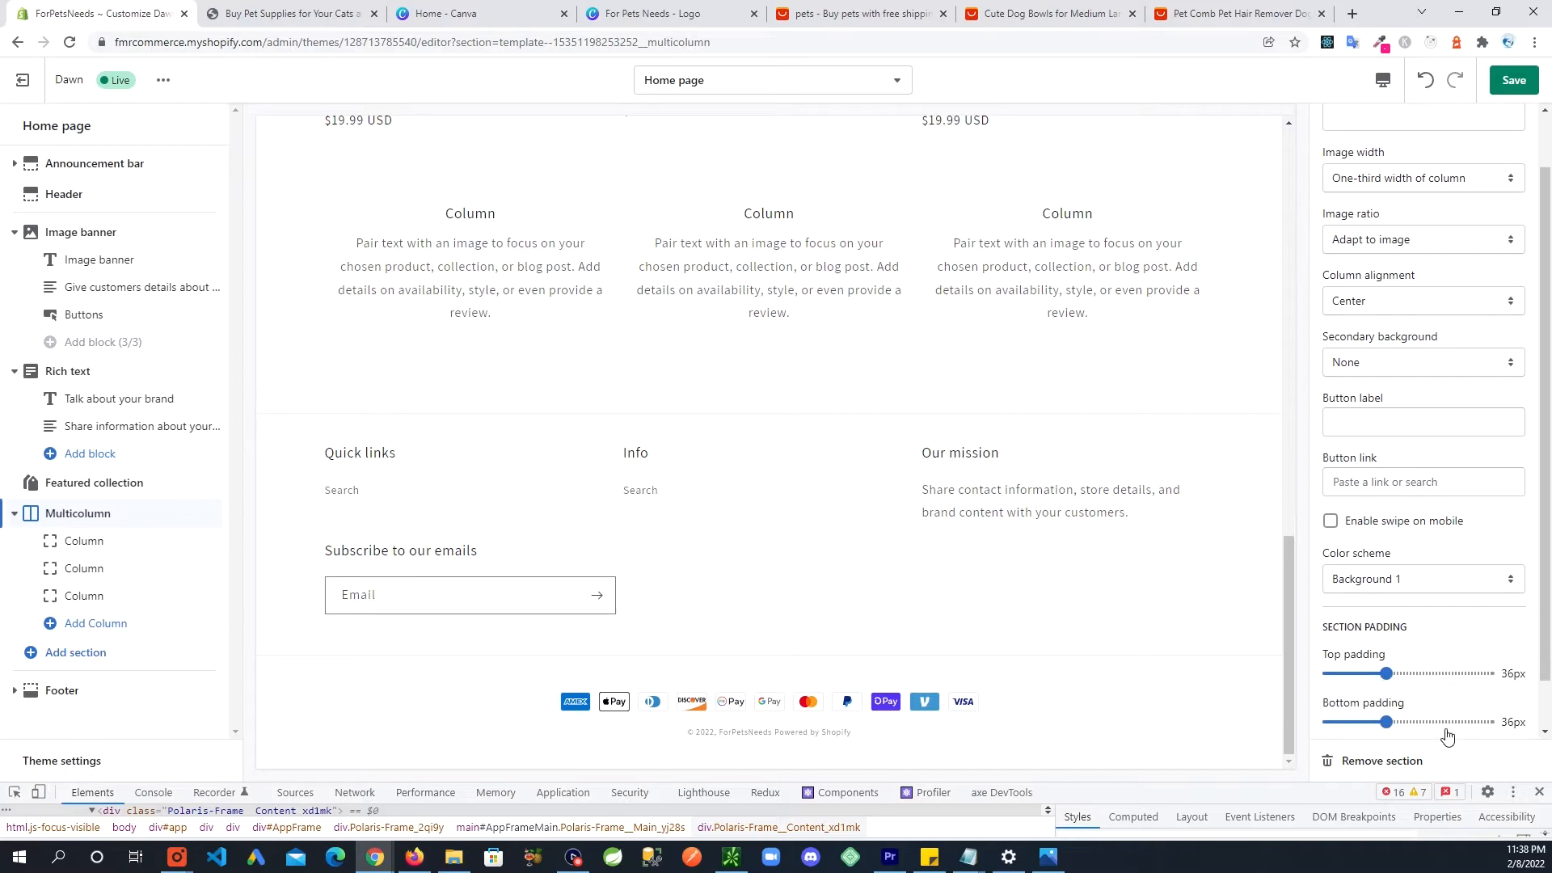
left_click(1372, 761)
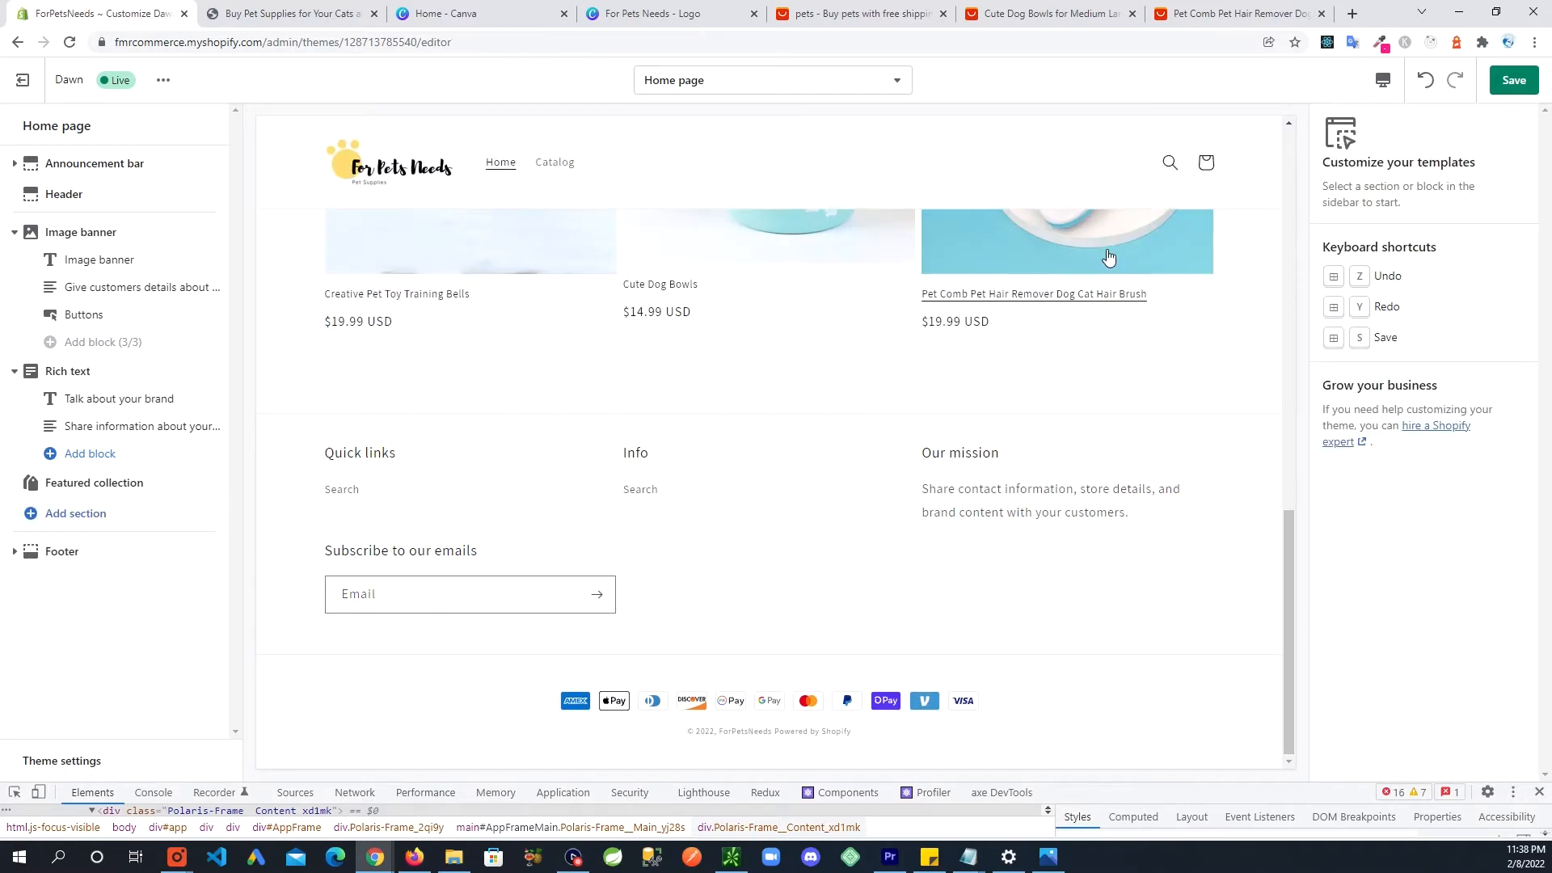
Check the remaining home page sections, then open pexels.com in a new browser tab and search for "pets".
left_click_drag(1289, 564, 1292, 466)
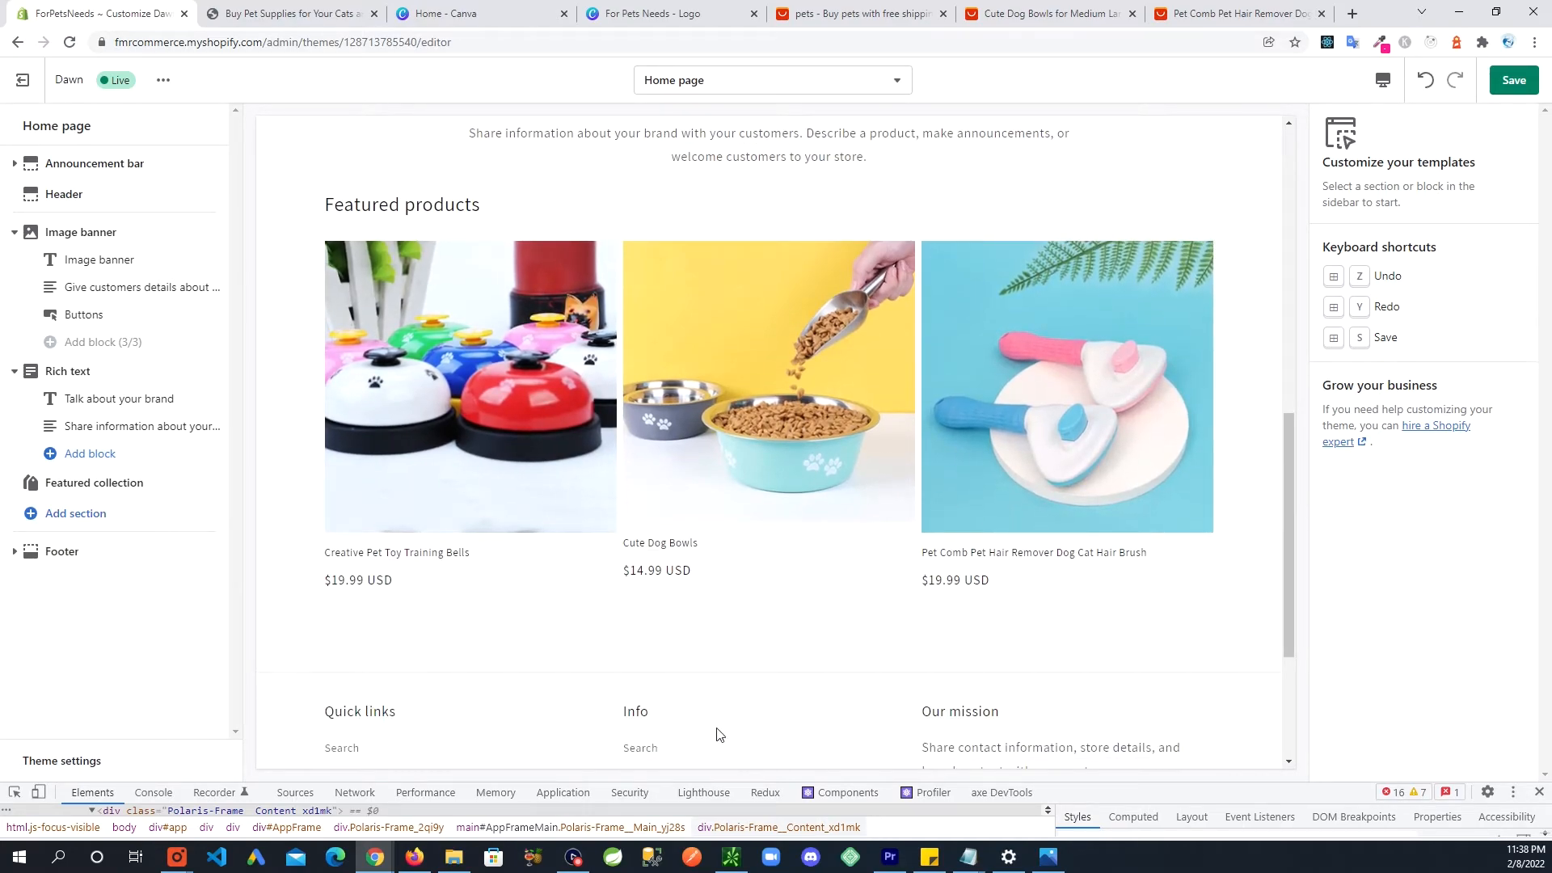
scroll(739, 670, "down", 1)
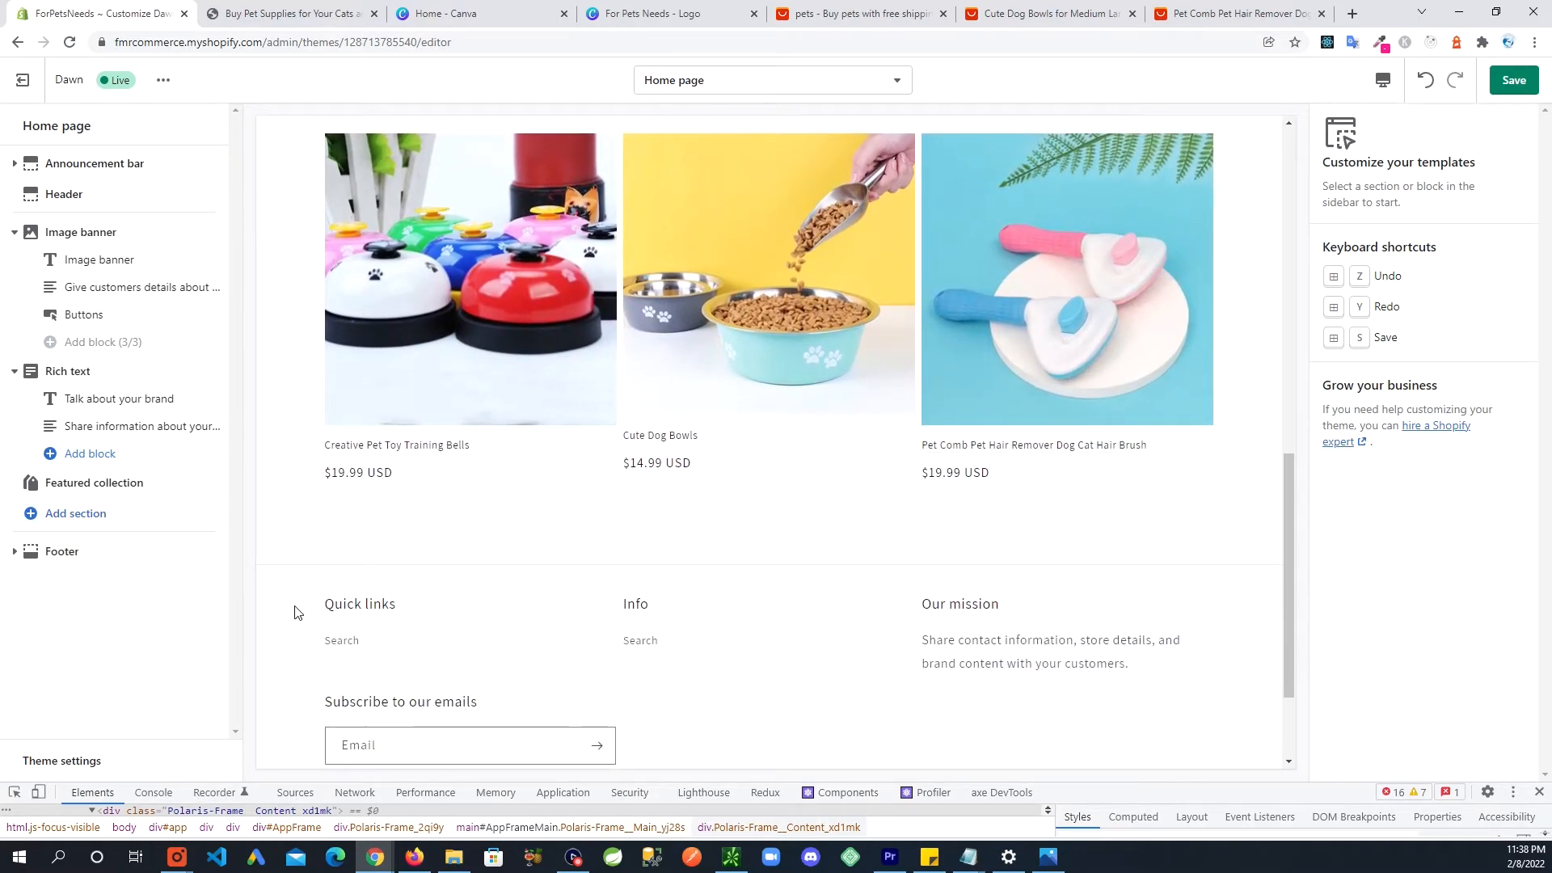
left_click_drag(1286, 589, 1310, 265)
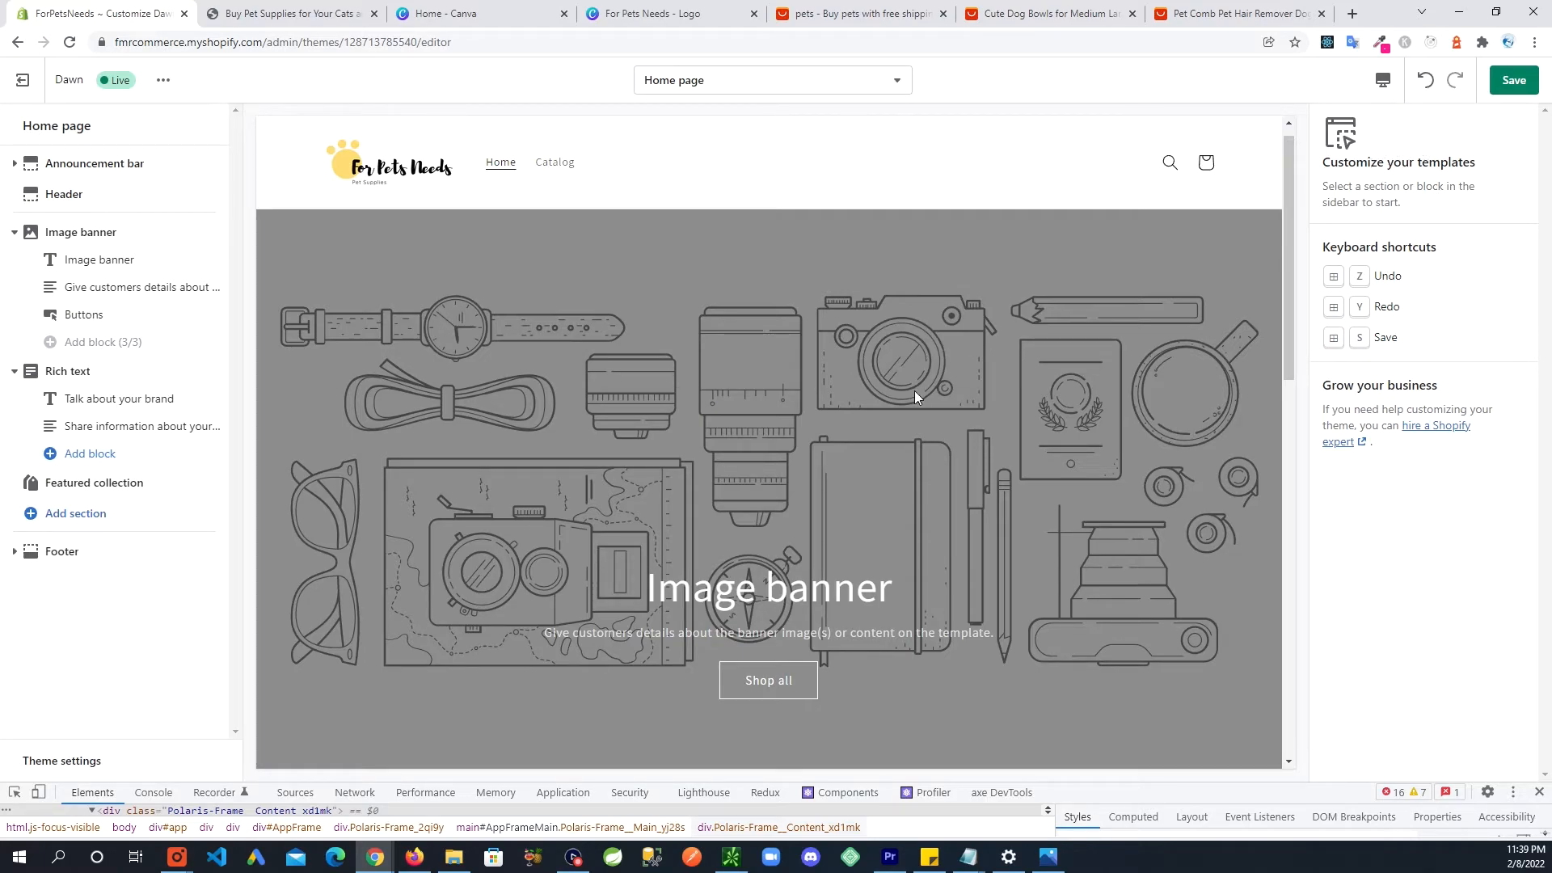
left_click(1353, 13)
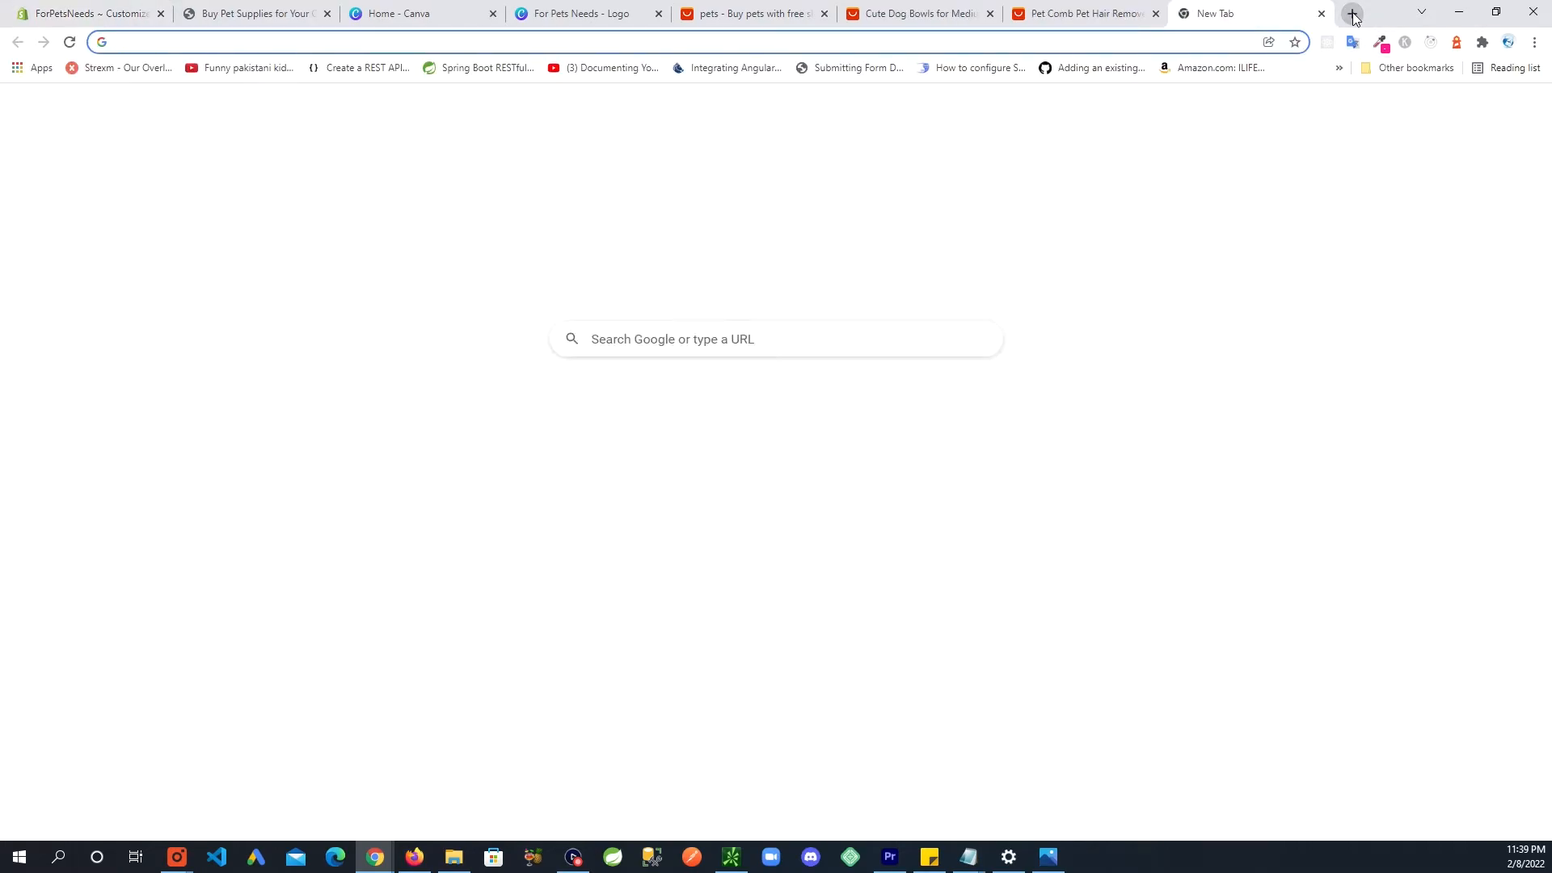
type("pexels.com")
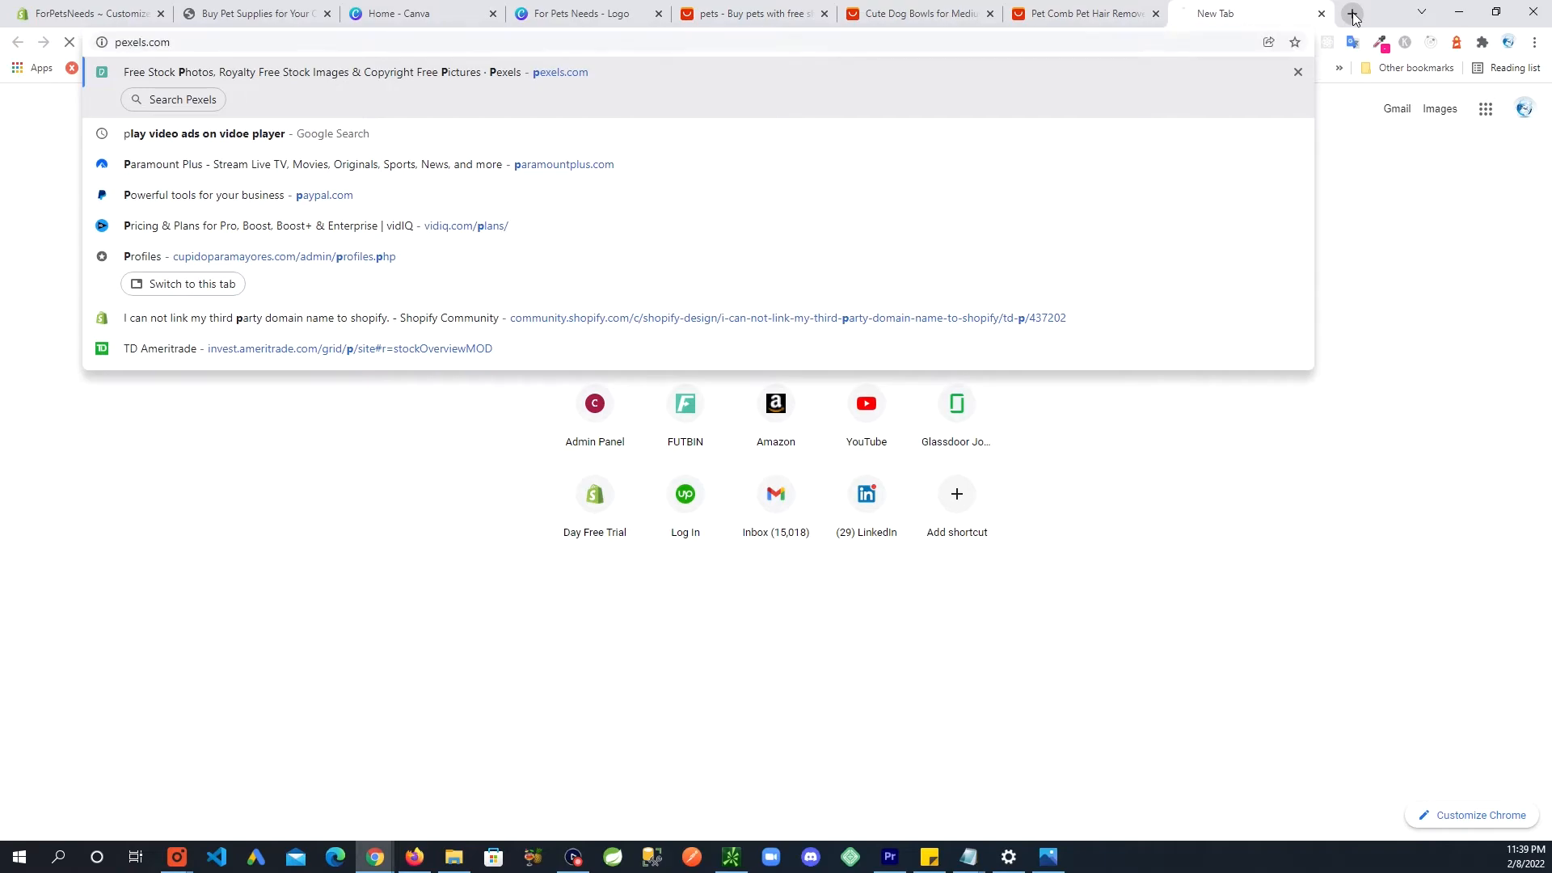
key("Return")
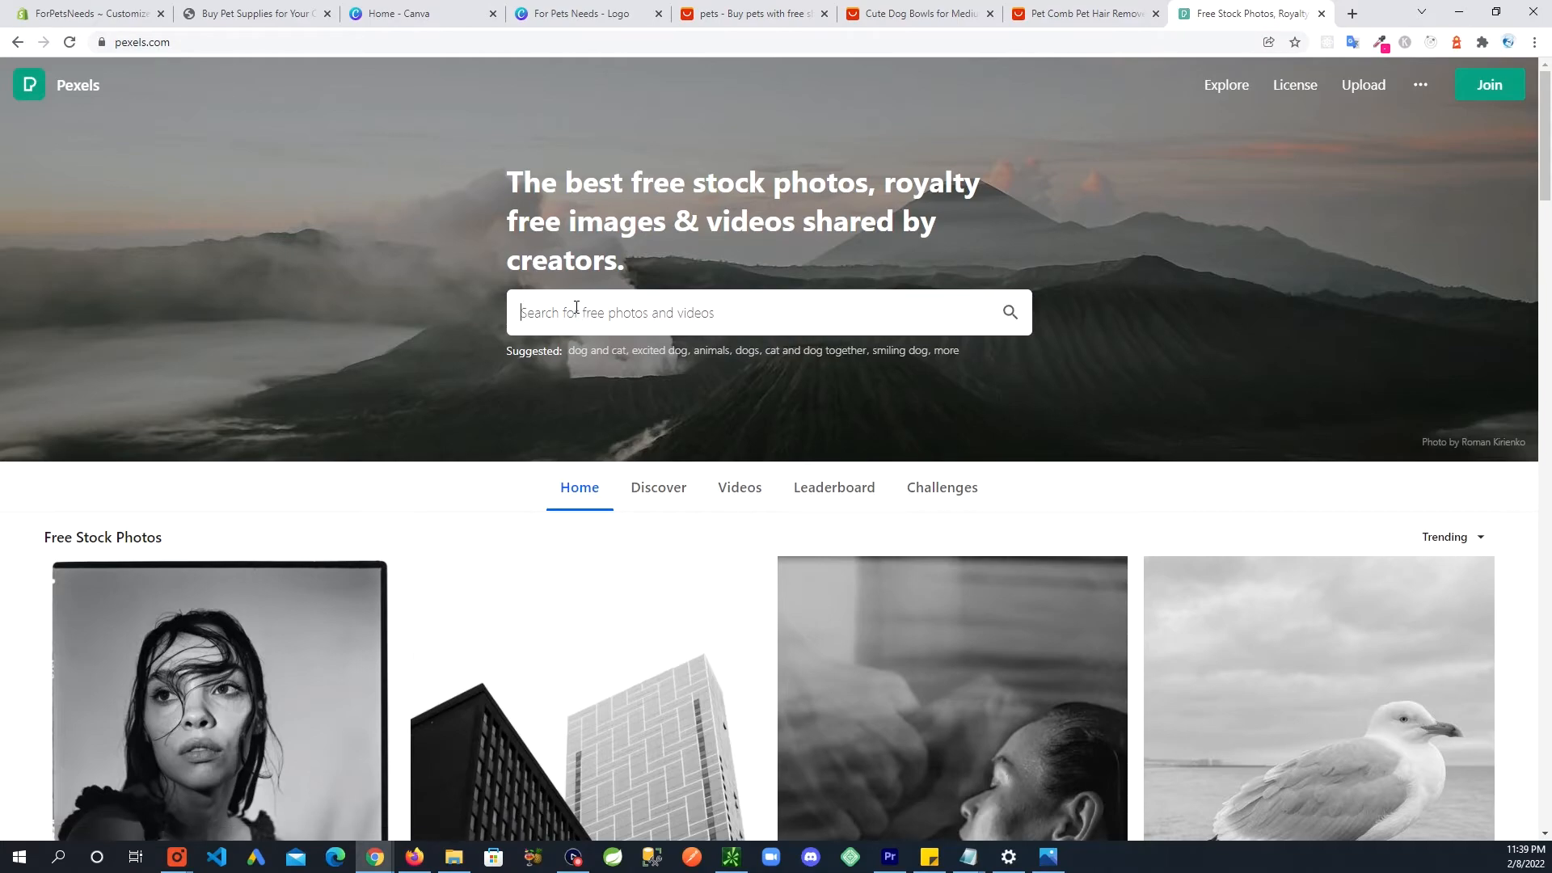
left_click(577, 308)
type("pets")
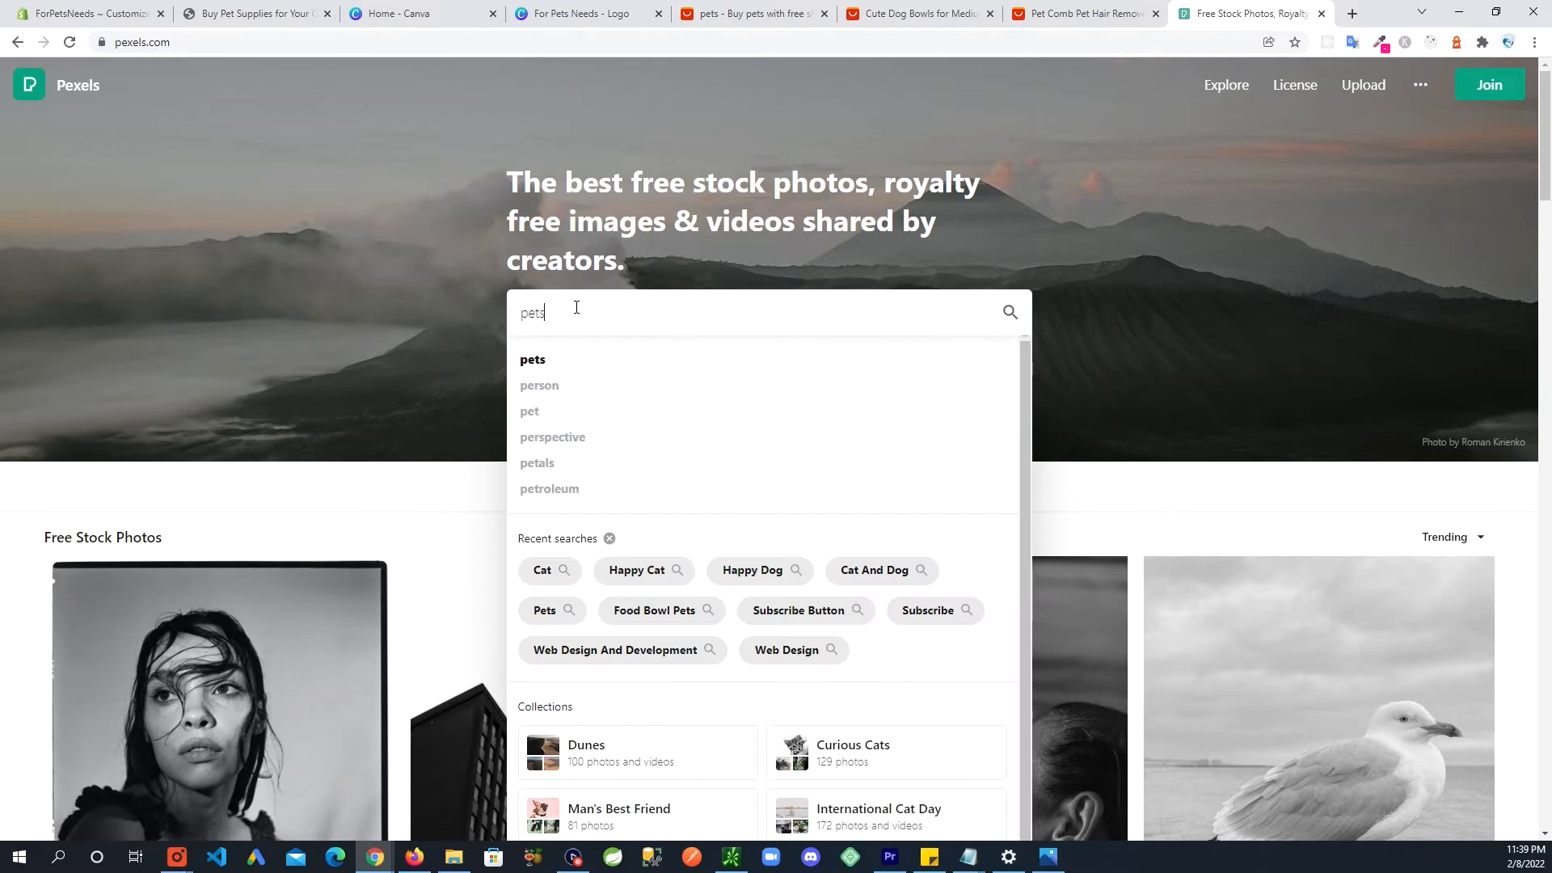
key("Return")
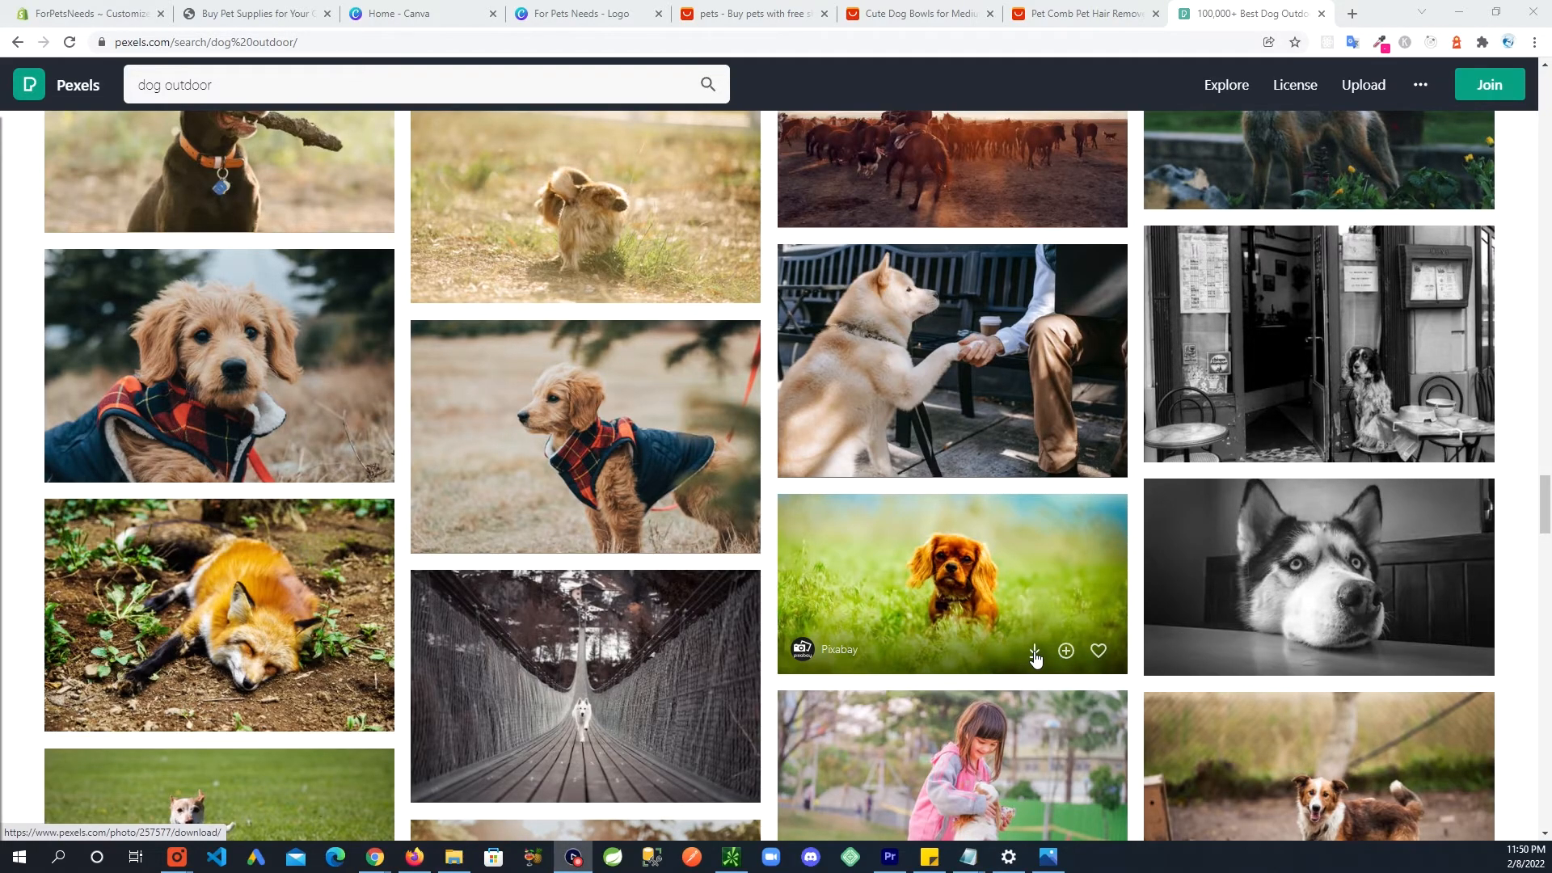
Download the Pixabay photo of the brown dog in green grass and check the Horizontal filter on the "dog outdoor" results.
left_click(1035, 651)
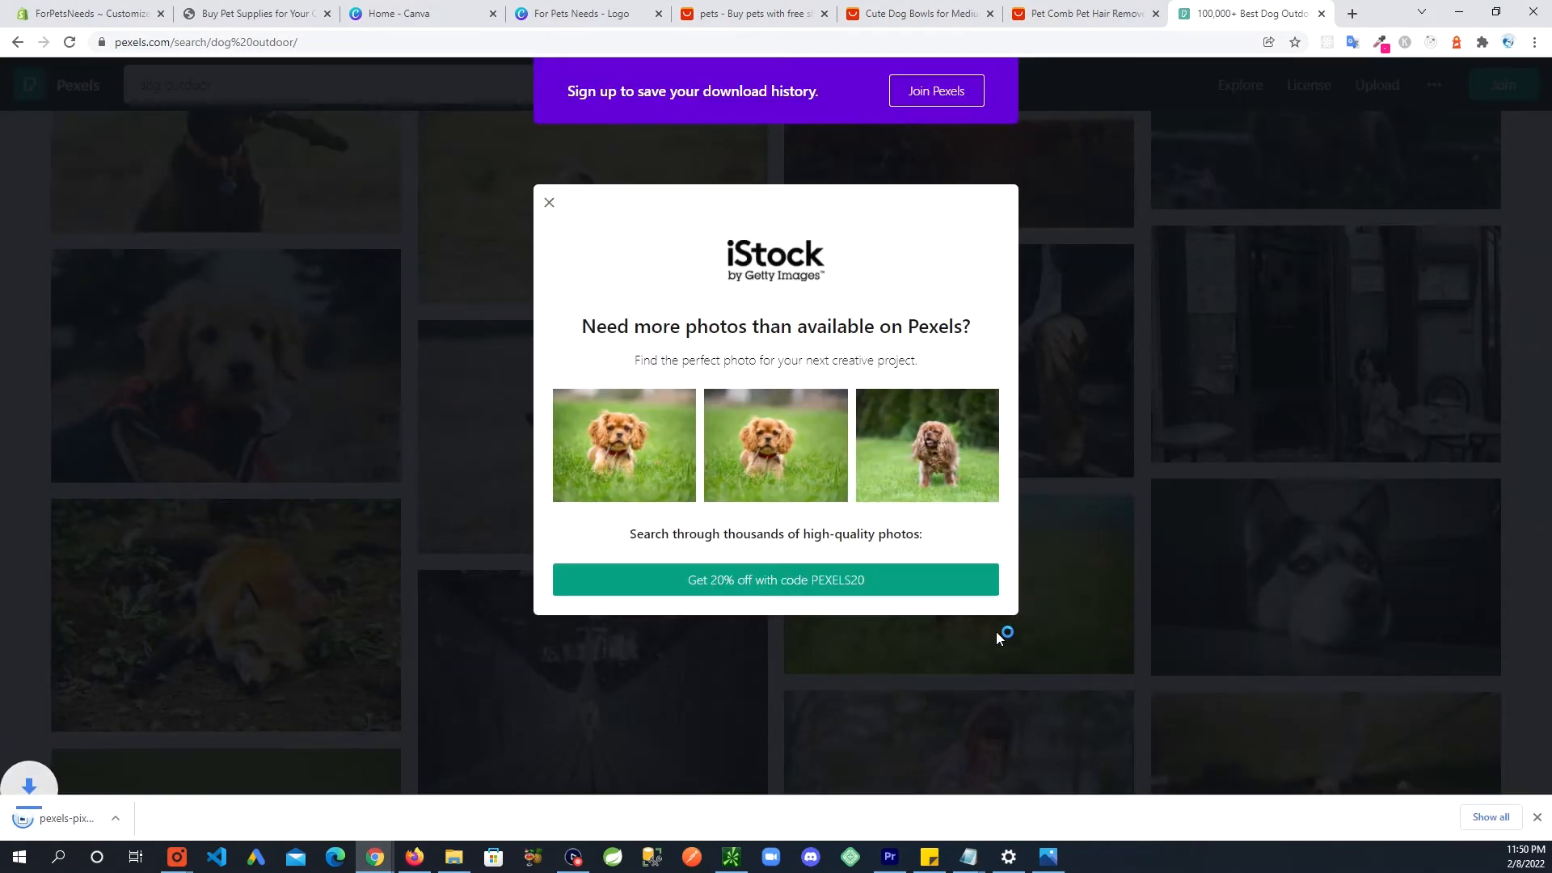
left_click(549, 202)
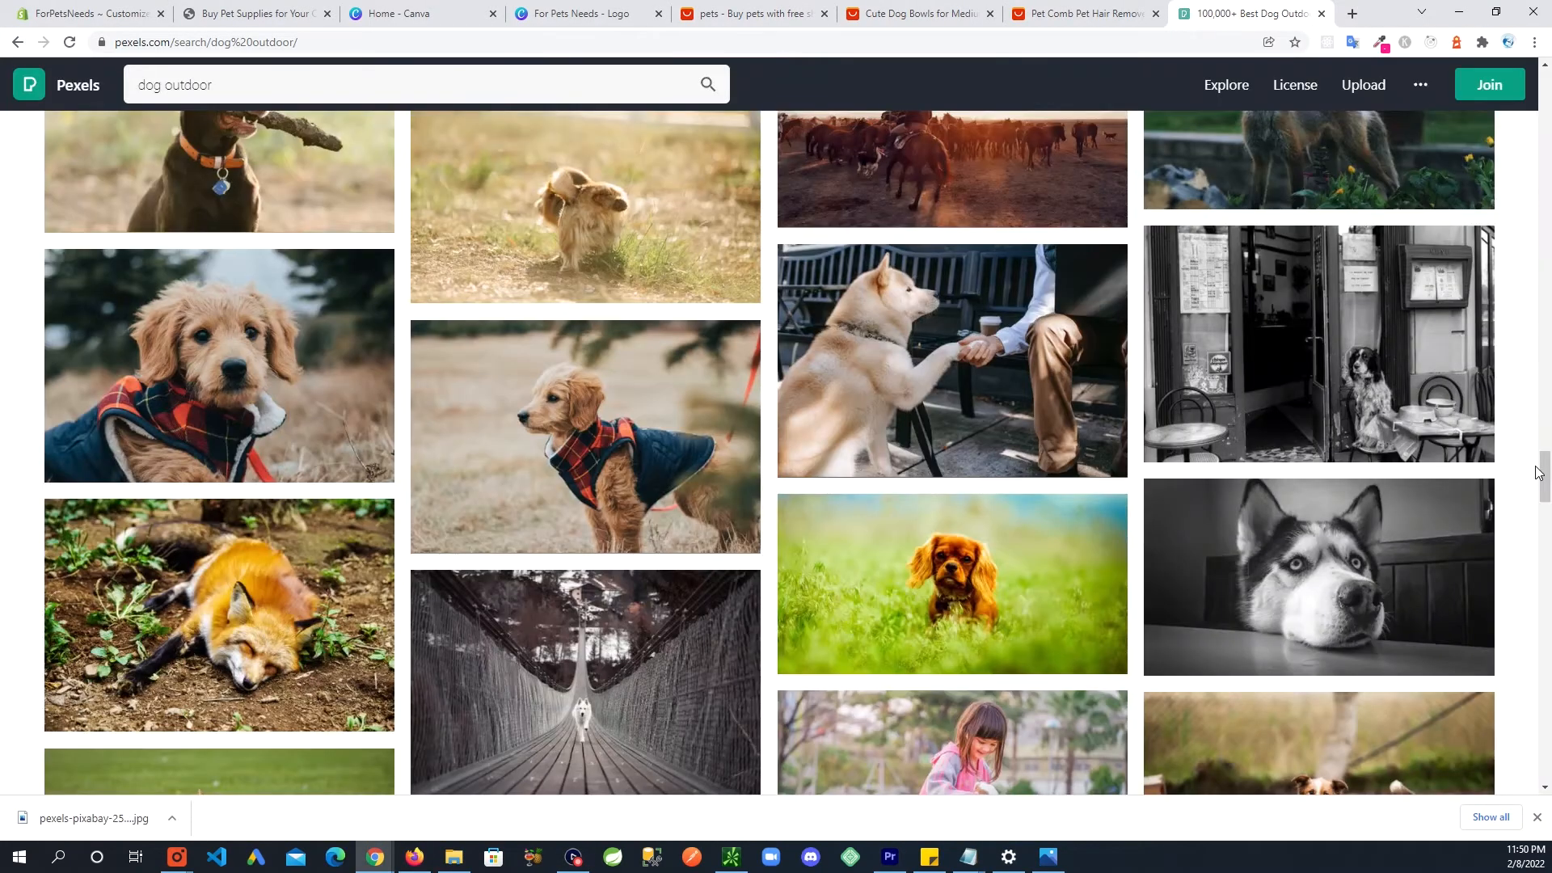
left_click_drag(1545, 473, 1542, 81)
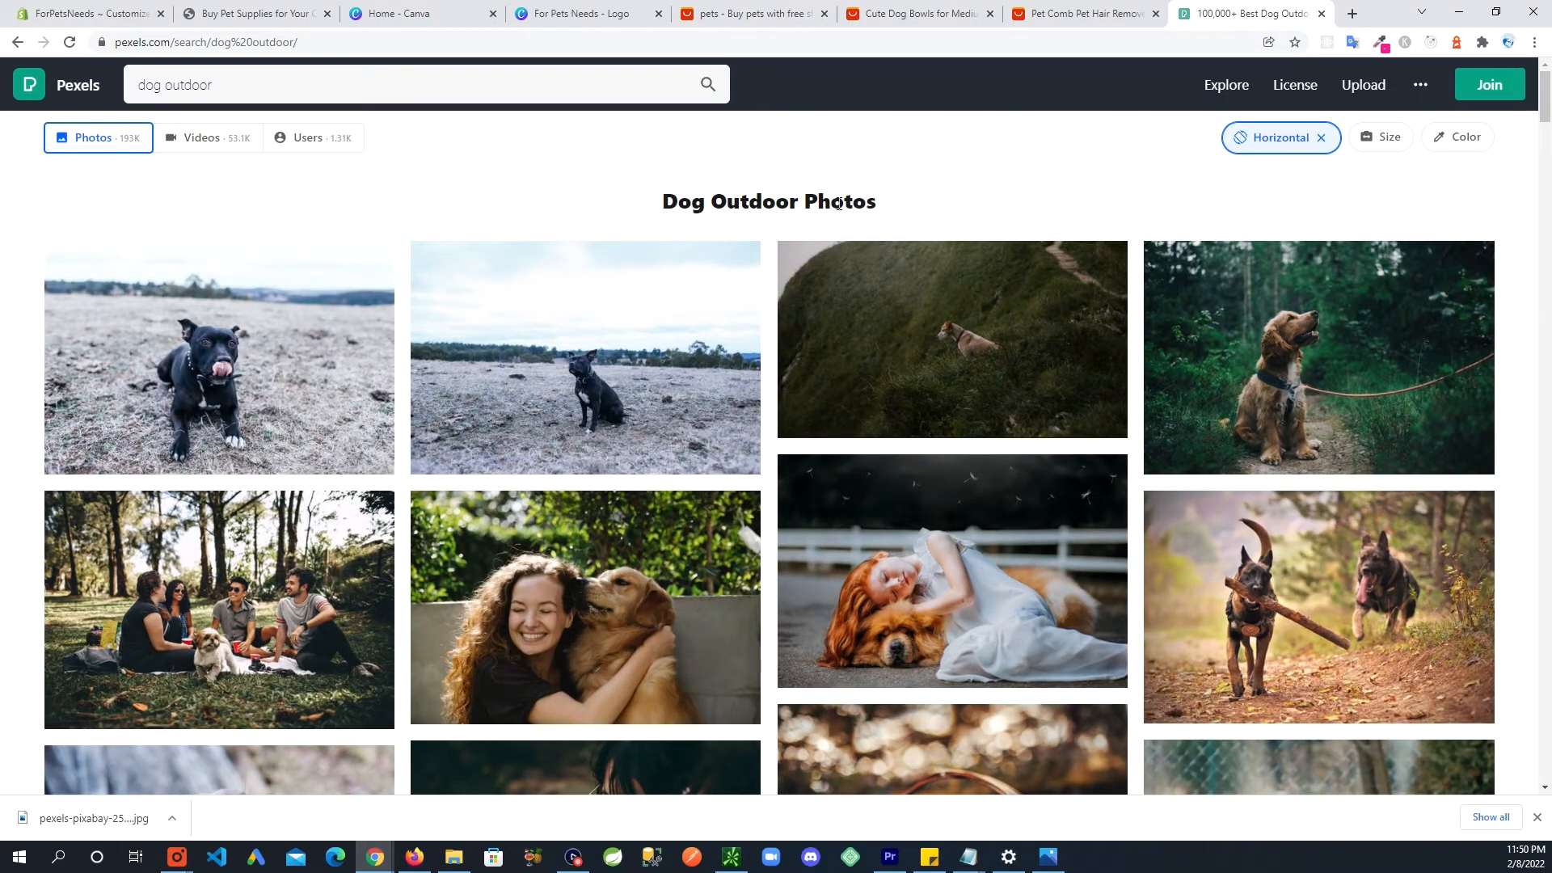
left_click(1259, 147)
mouse_move(1283, 135)
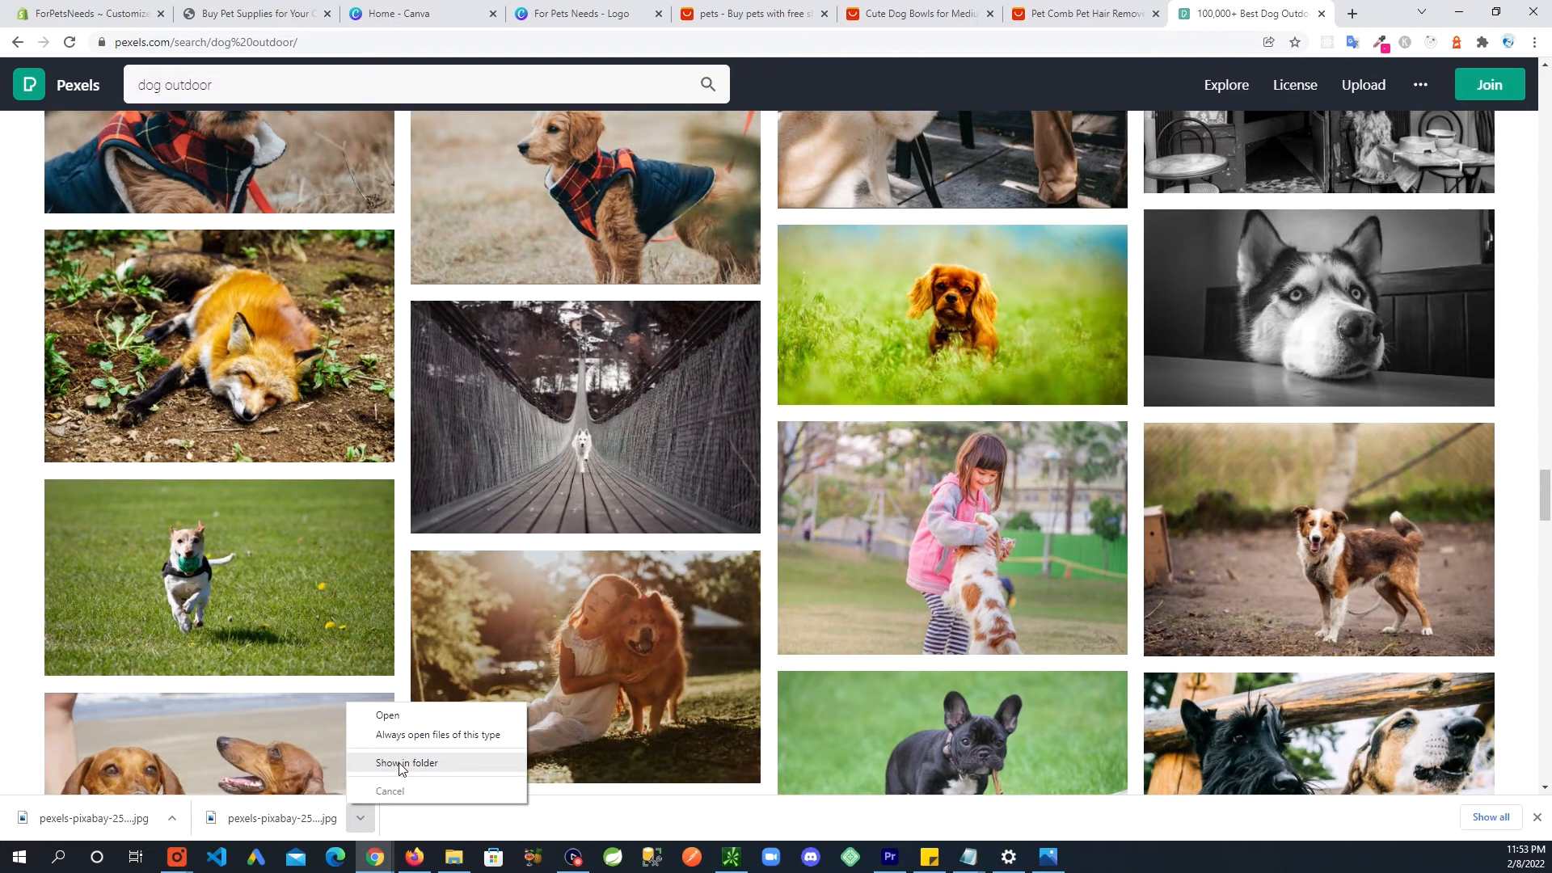
Show the downloaded dog photo in the Downloads folder in File Explorer.
left_click(405, 760)
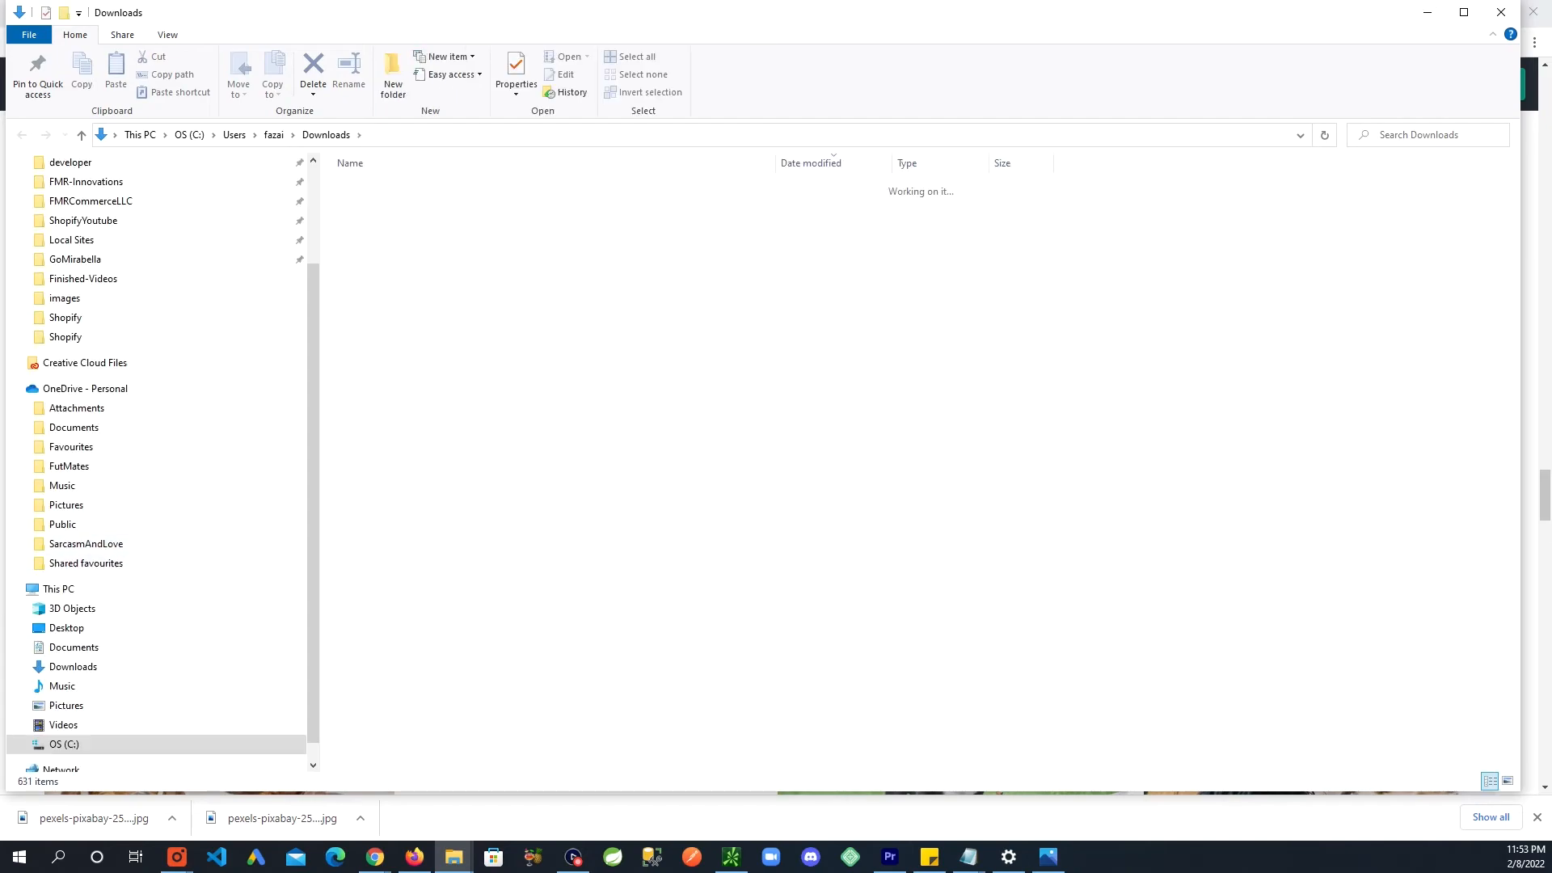
left_click_drag(1390, 14, 1353, 250)
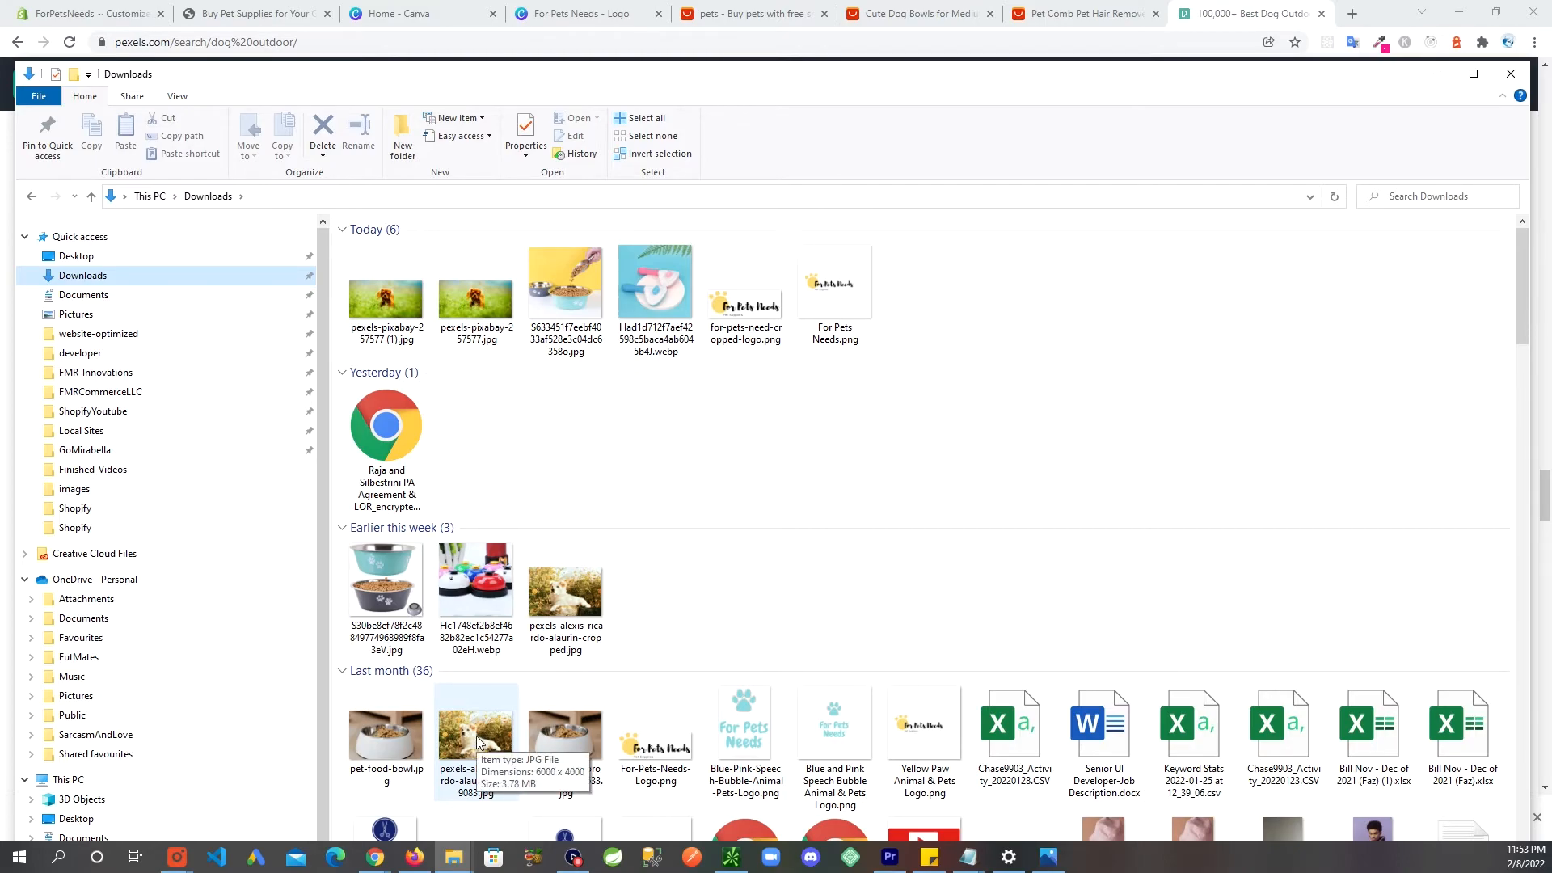
Open the white puppy photo, listed under last month in the Downloads folder, in Paint.
scroll(478, 741, "down", 3)
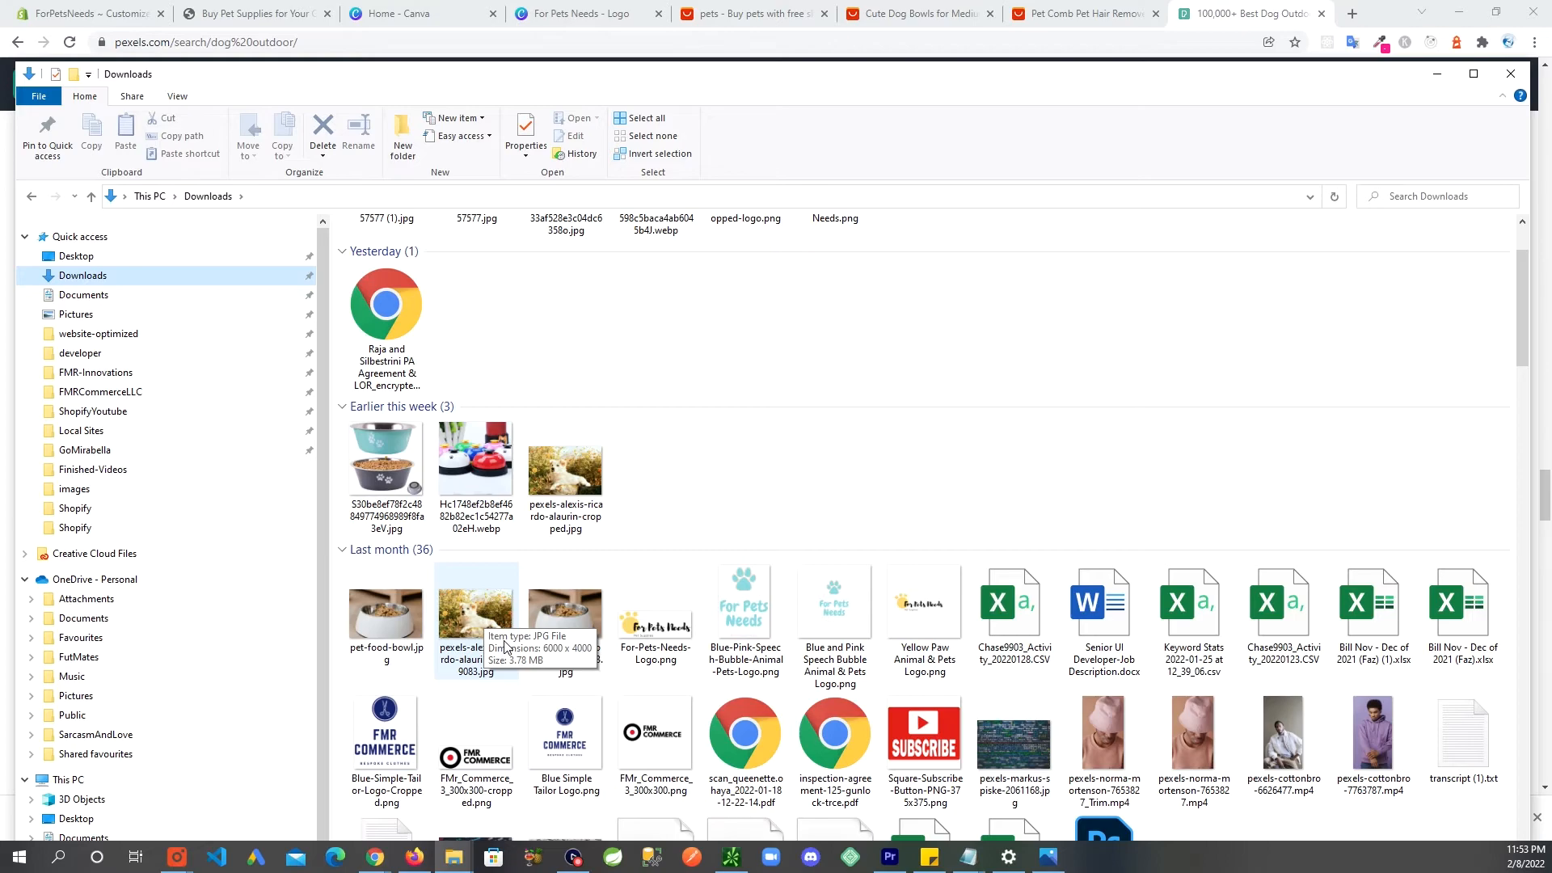
right_click(473, 606)
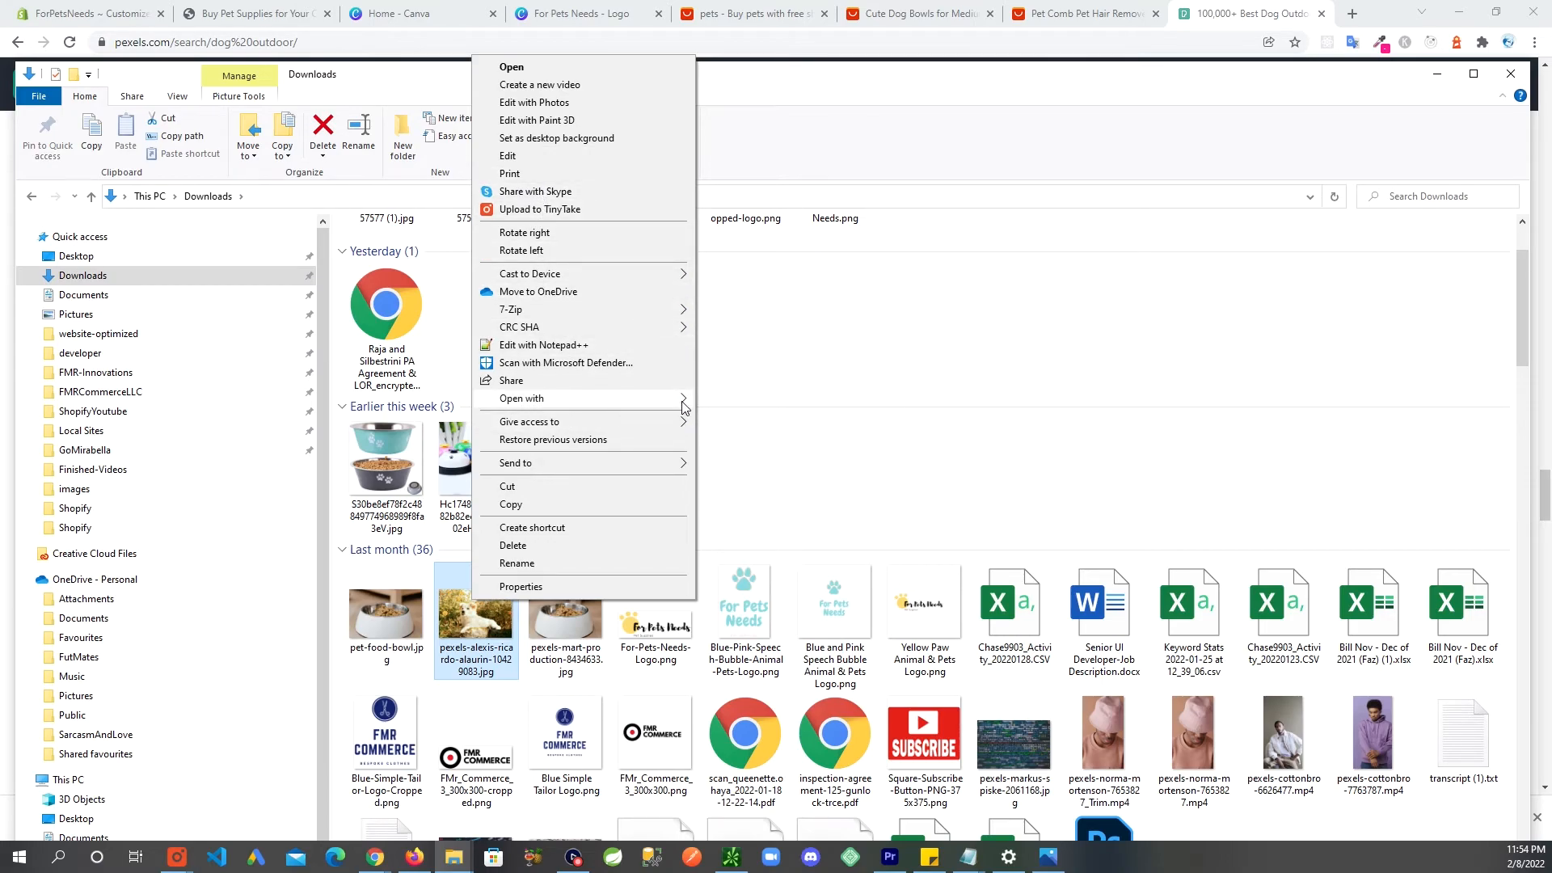
mouse_move(684, 407)
left_click(741, 401)
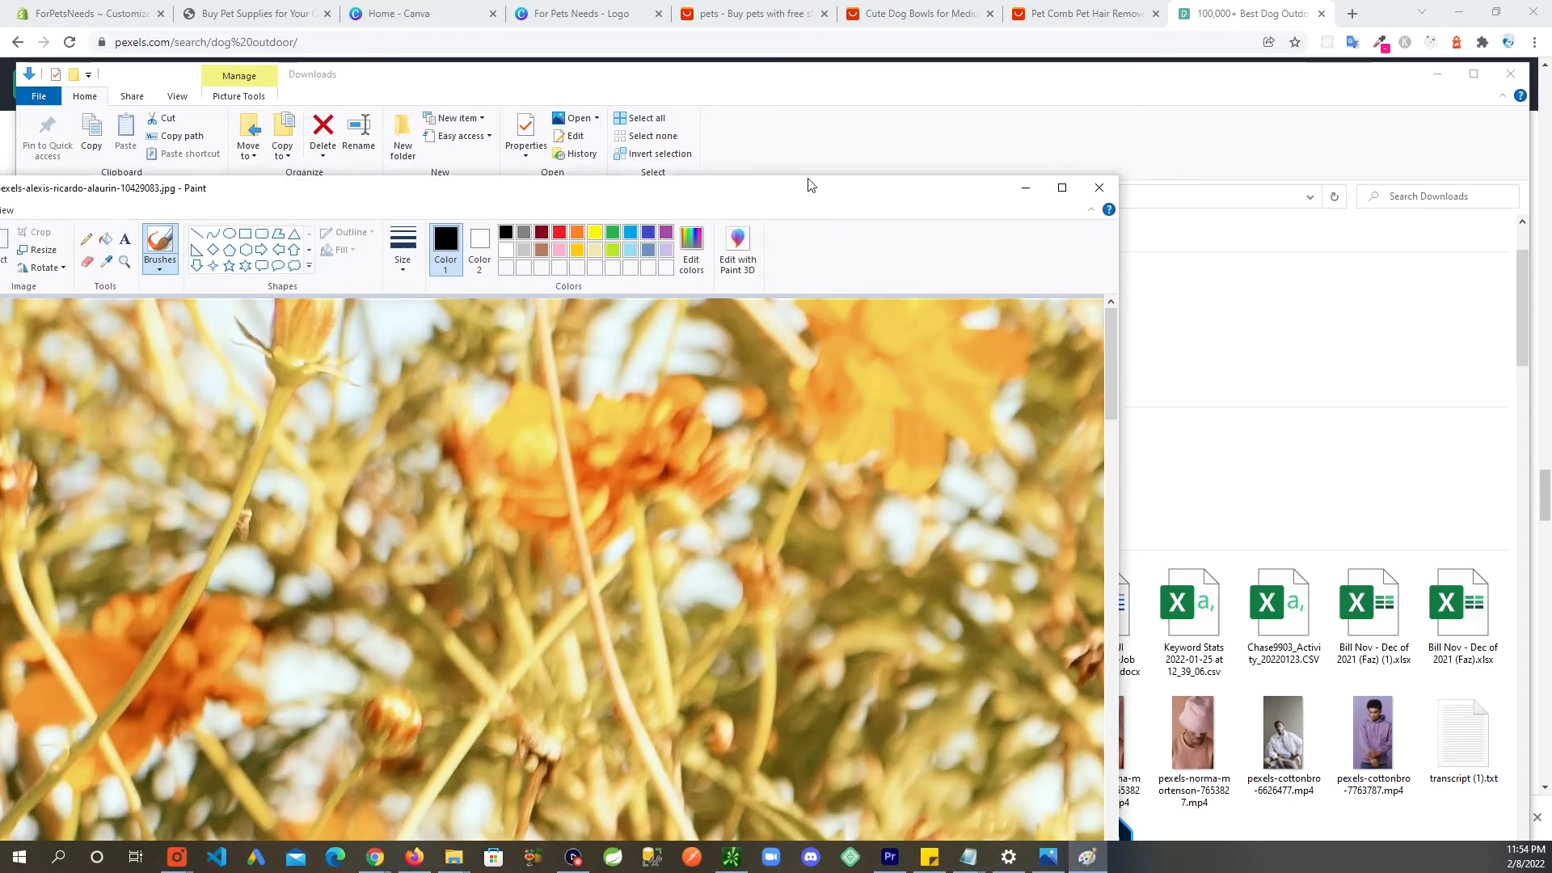
mouse_move(811, 185)
left_mouse_down()
mouse_move(953, 103)
mouse_move(1044, 92)
mouse_move(1017, 102)
left_mouse_up()
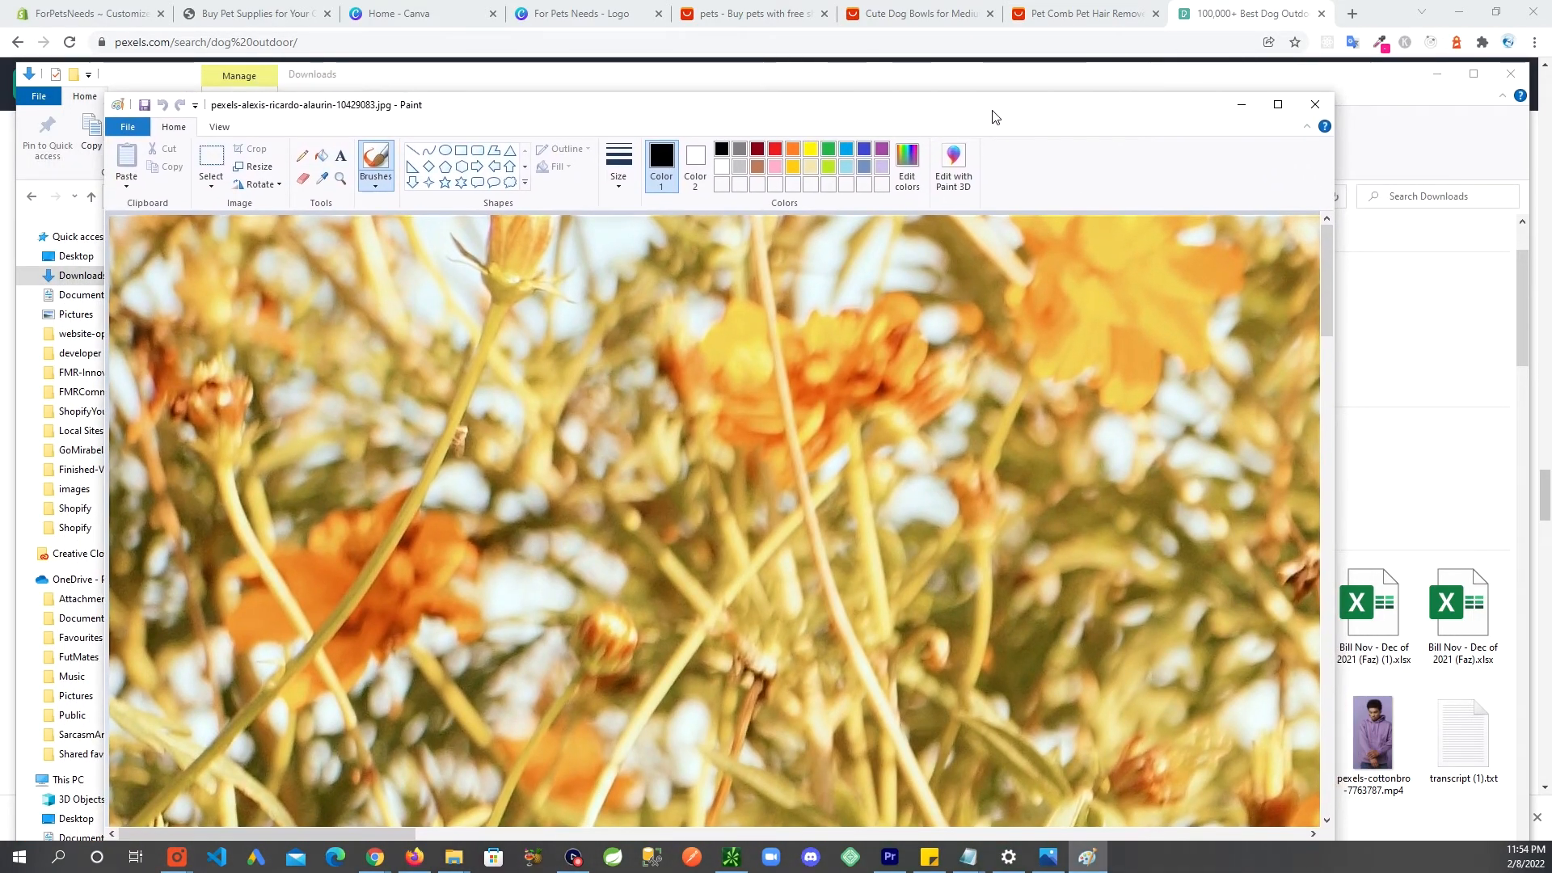
Resize the puppy photo by pixels to 2000 px wide, keeping the aspect ratio.
left_click(256, 168)
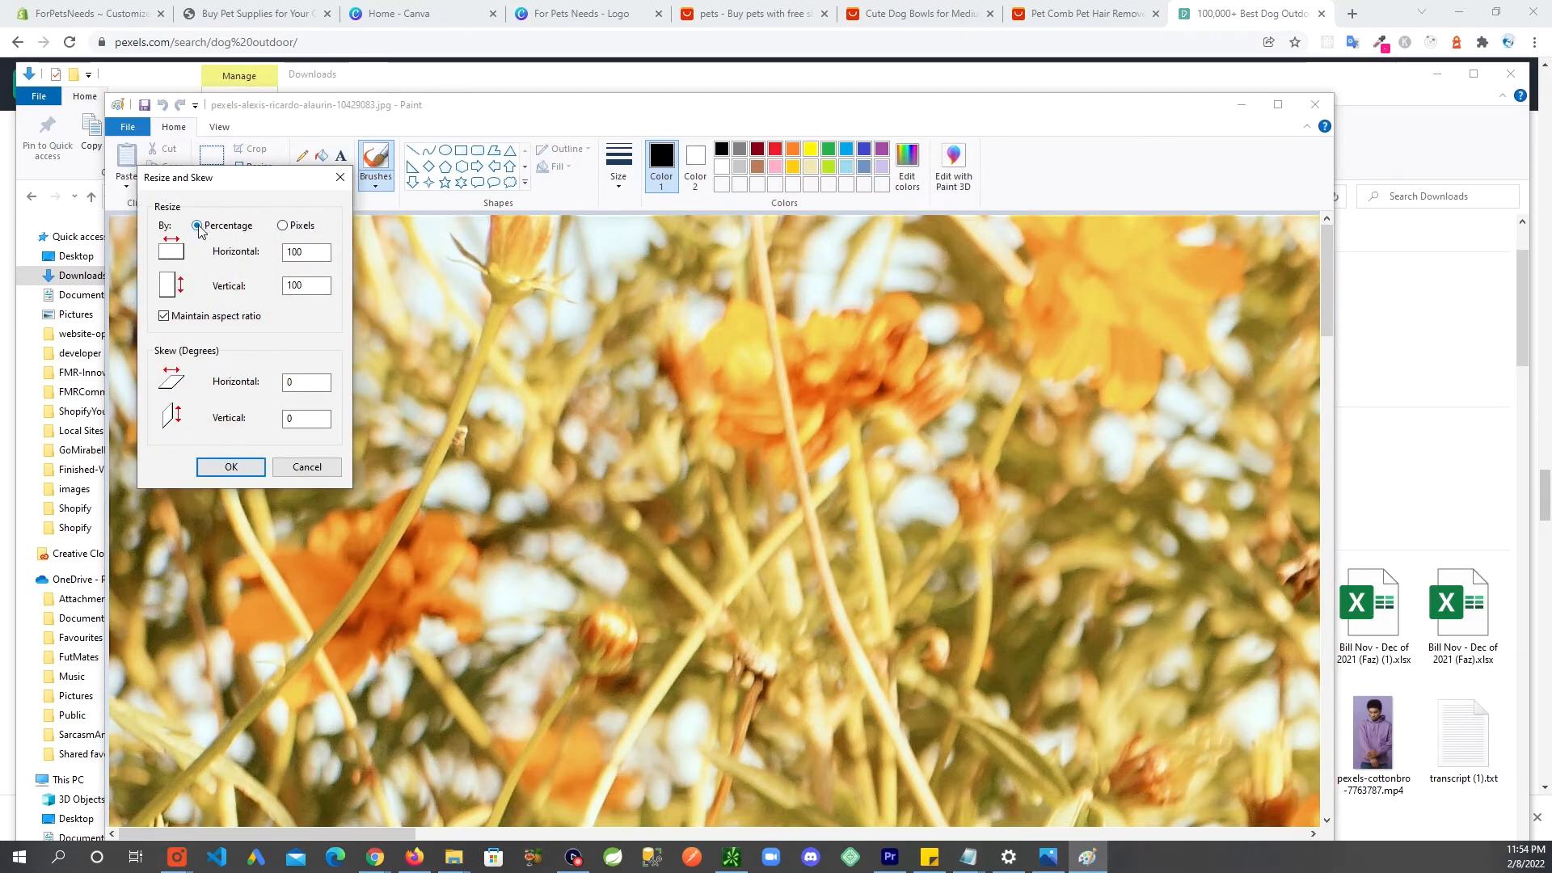
left_click(301, 255)
double_click(314, 253)
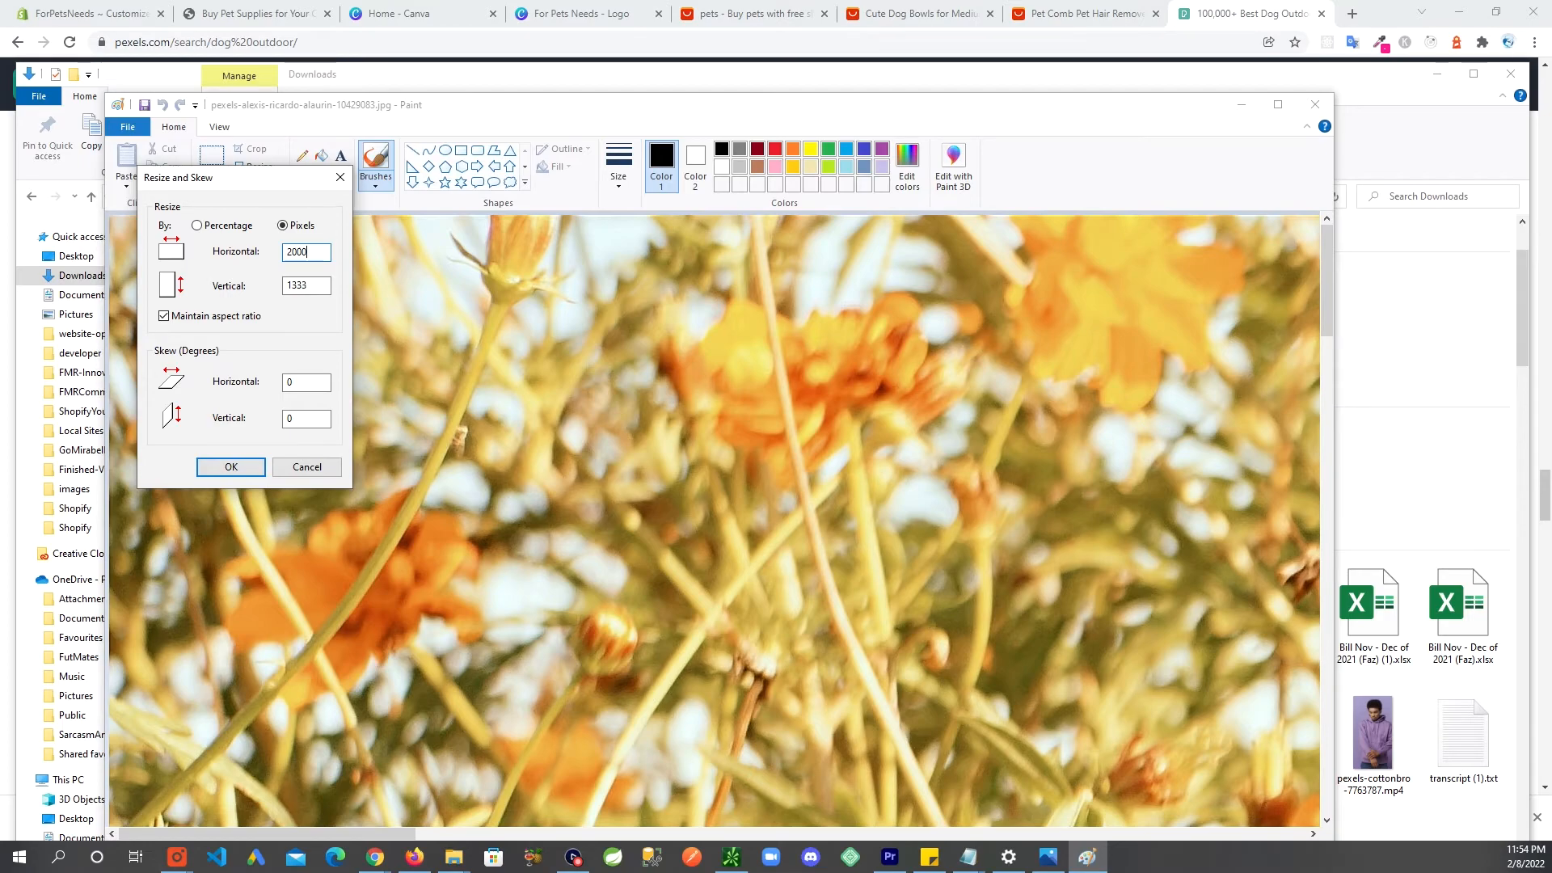
left_click(231, 467)
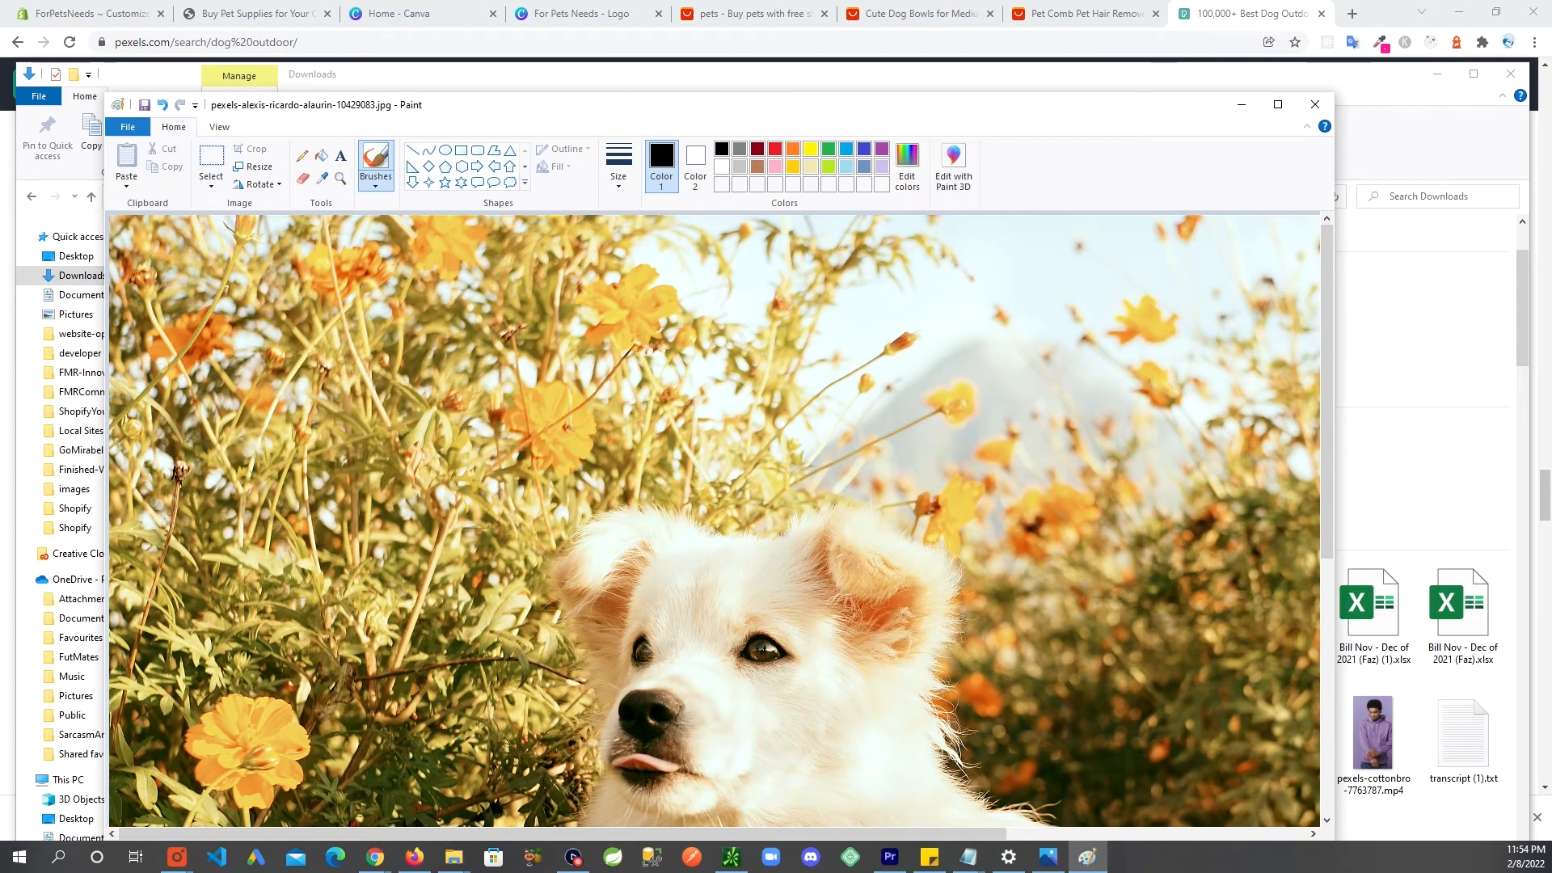
left_click_drag(575, 113, 574, 86)
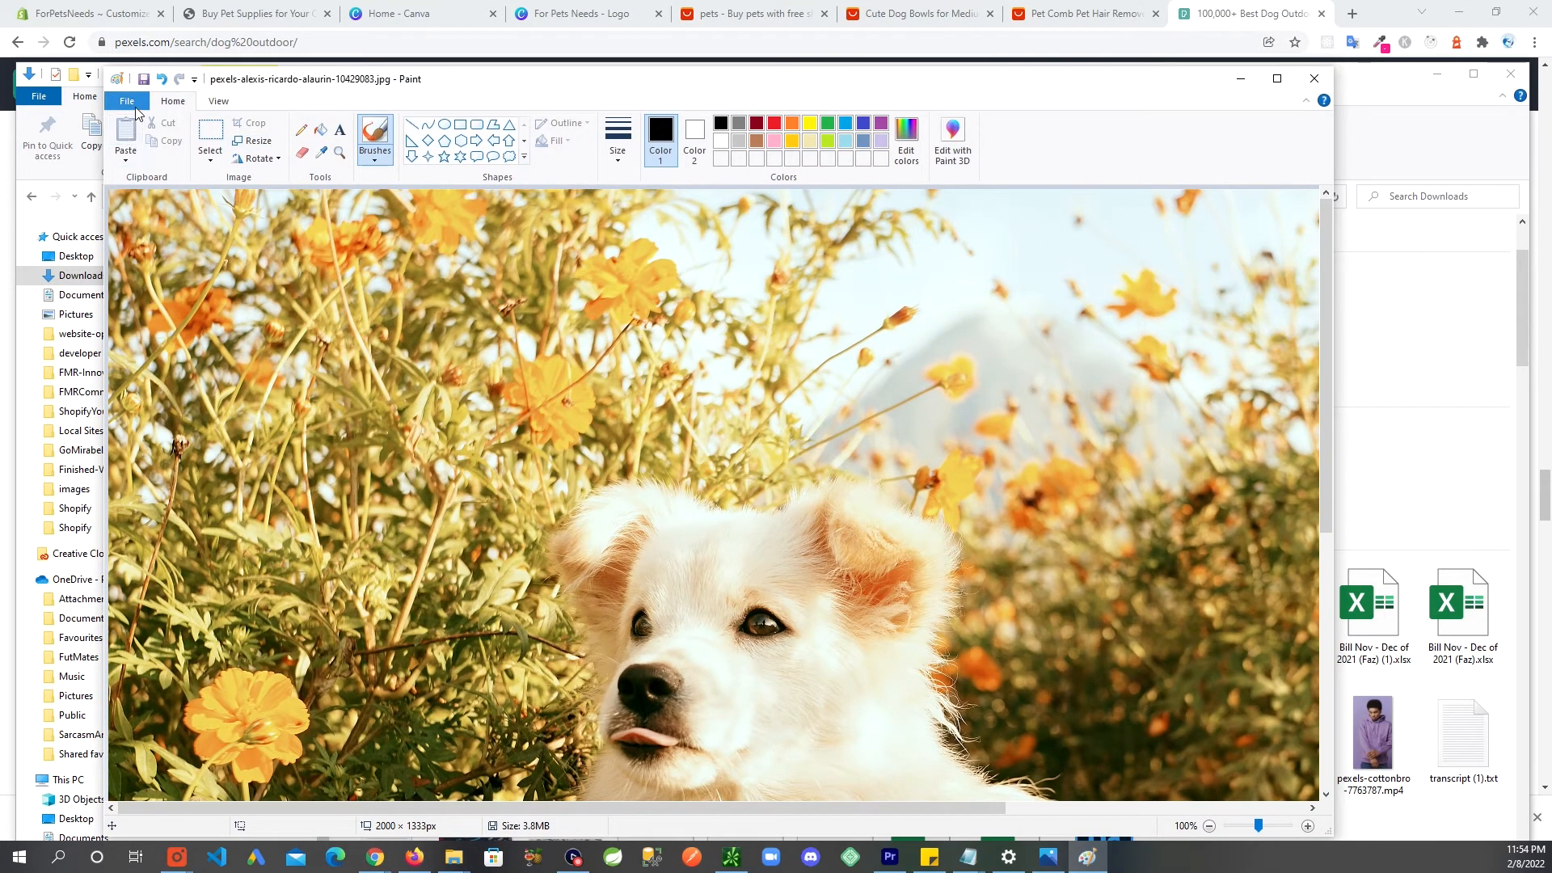
Save the resized photo as a new JPEG named "pexels-test" in the Downloads folder and close Paint.
left_click(131, 103)
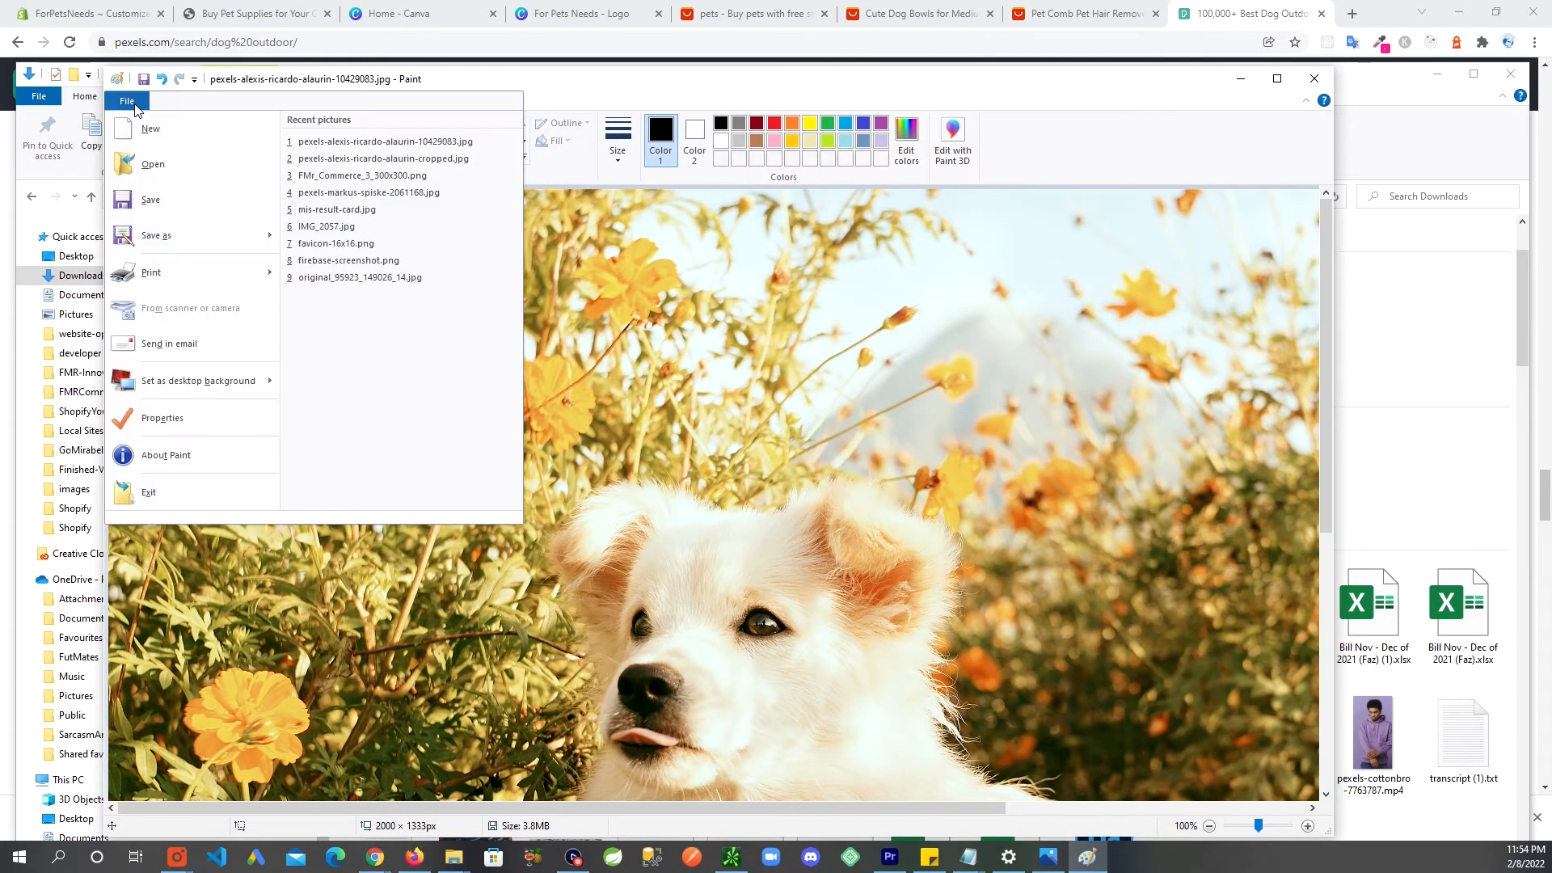
left_click(205, 235)
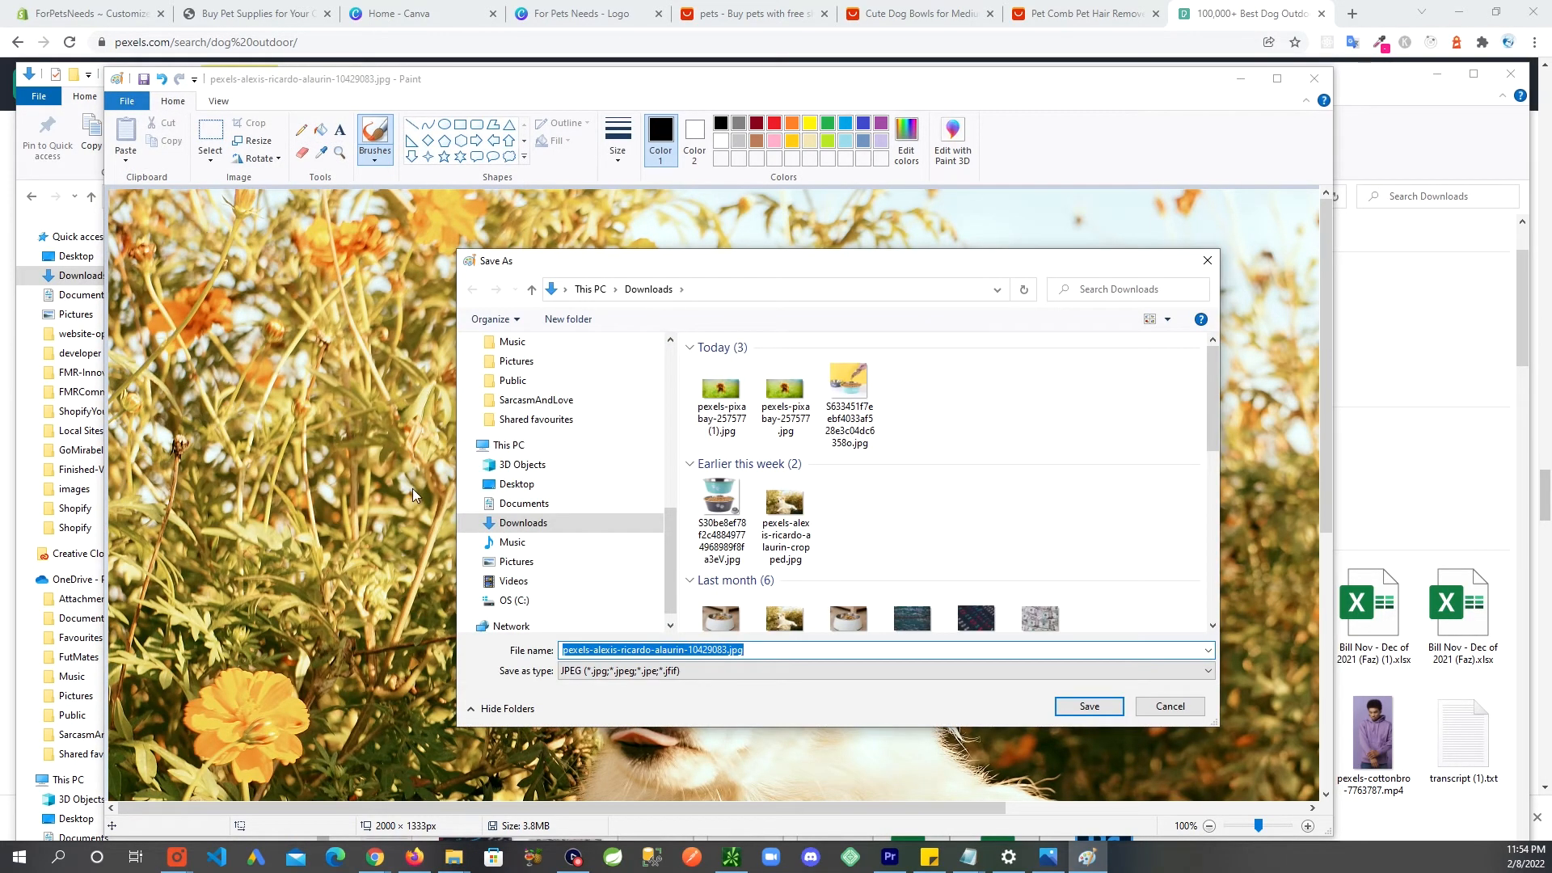
type("pexels-test")
key("Return")
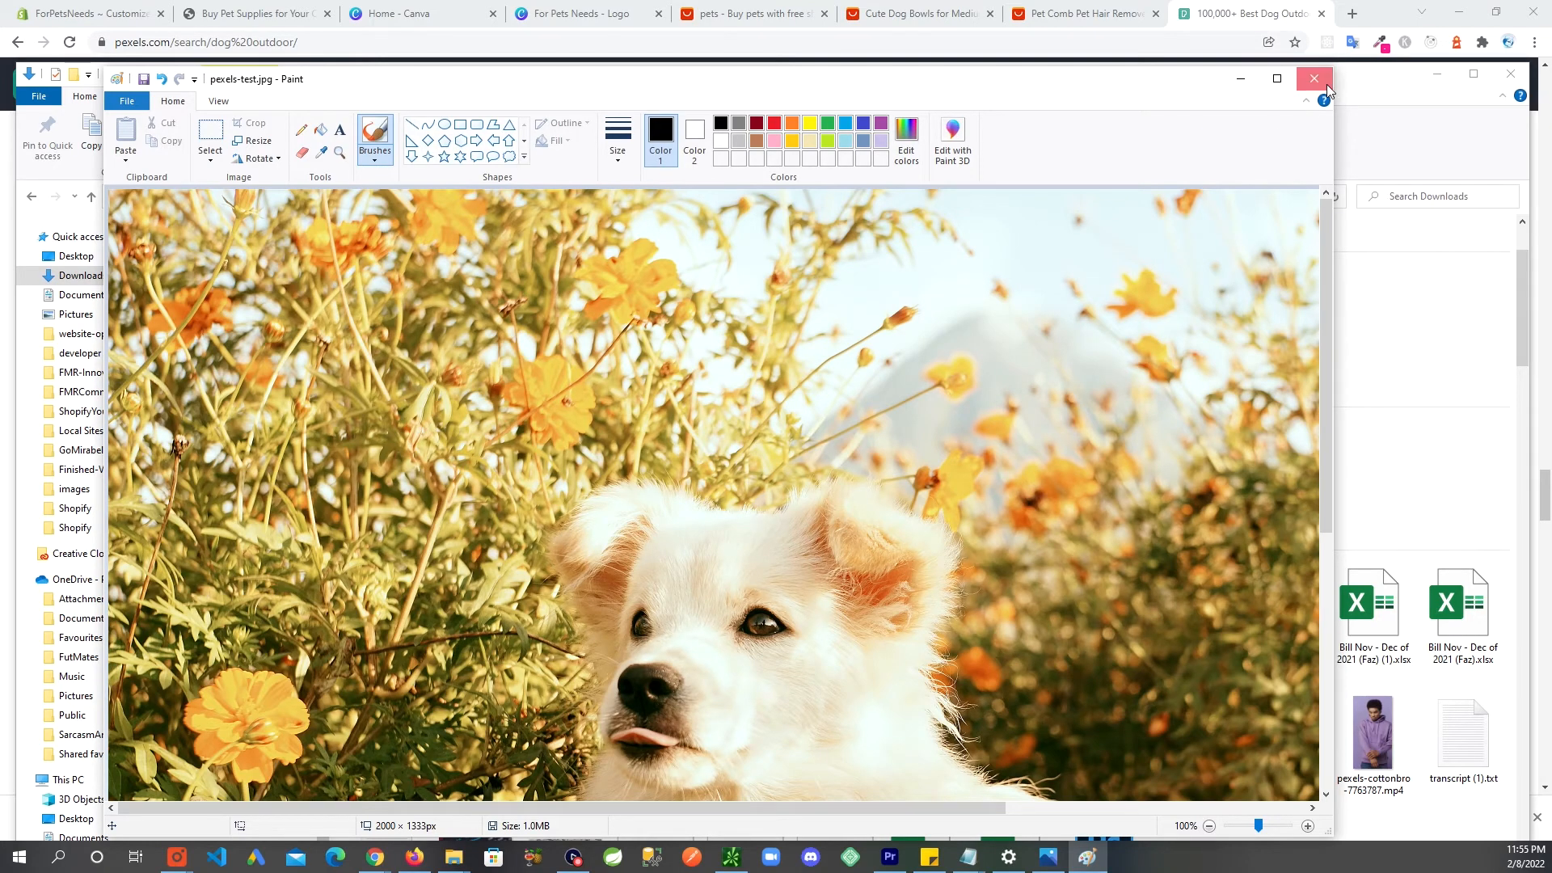
left_click(1327, 84)
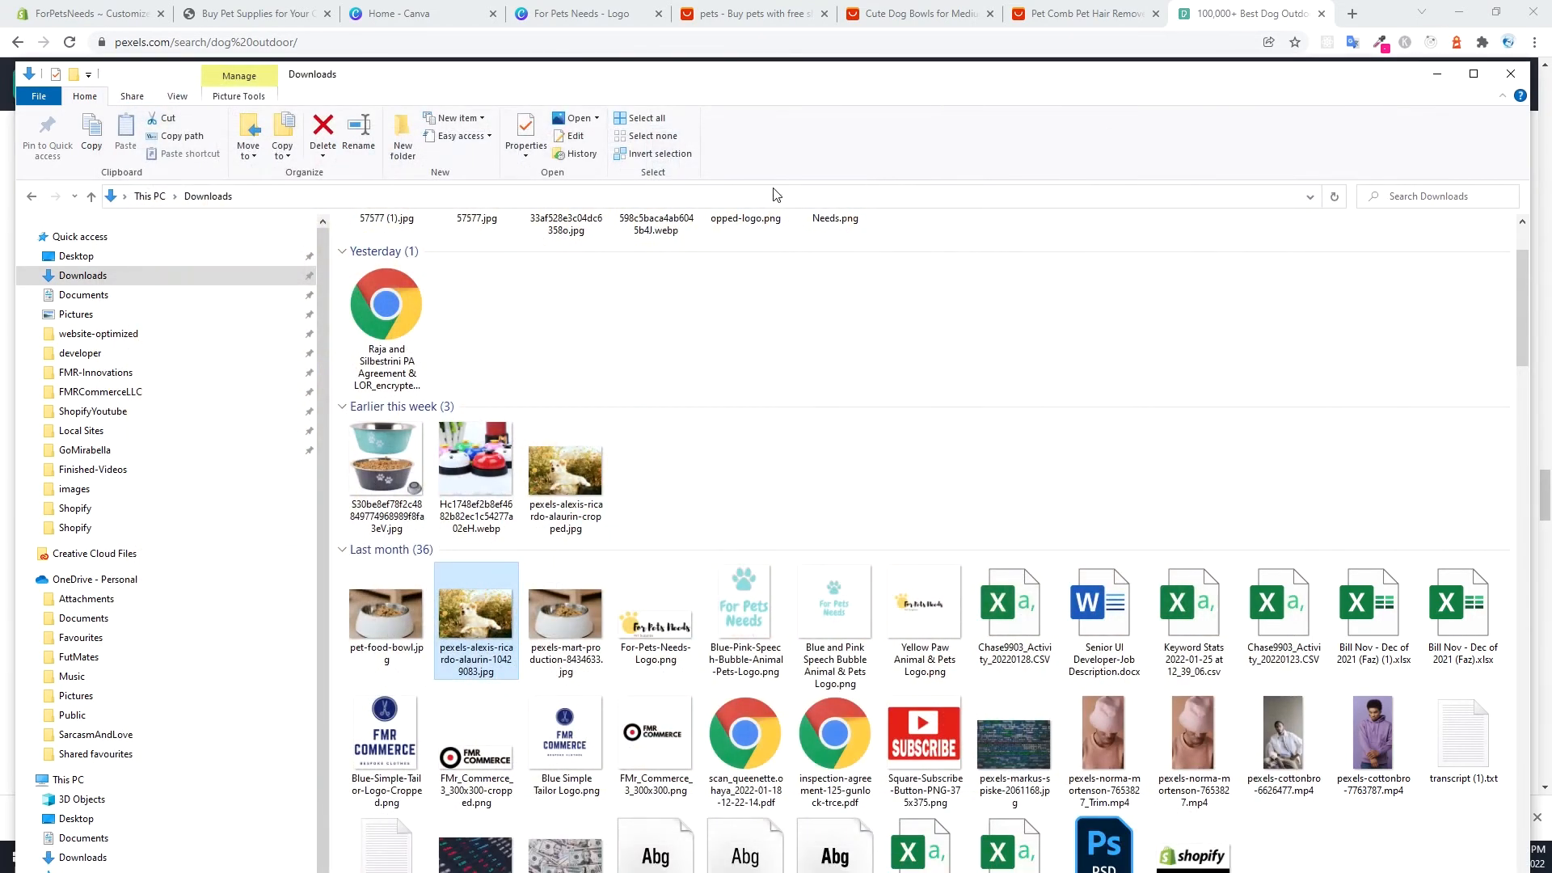
Return to the Shopify theme editor and upload pexels-pixabay-257577.jpg as the Image banner section's first image.
left_click(153, 280)
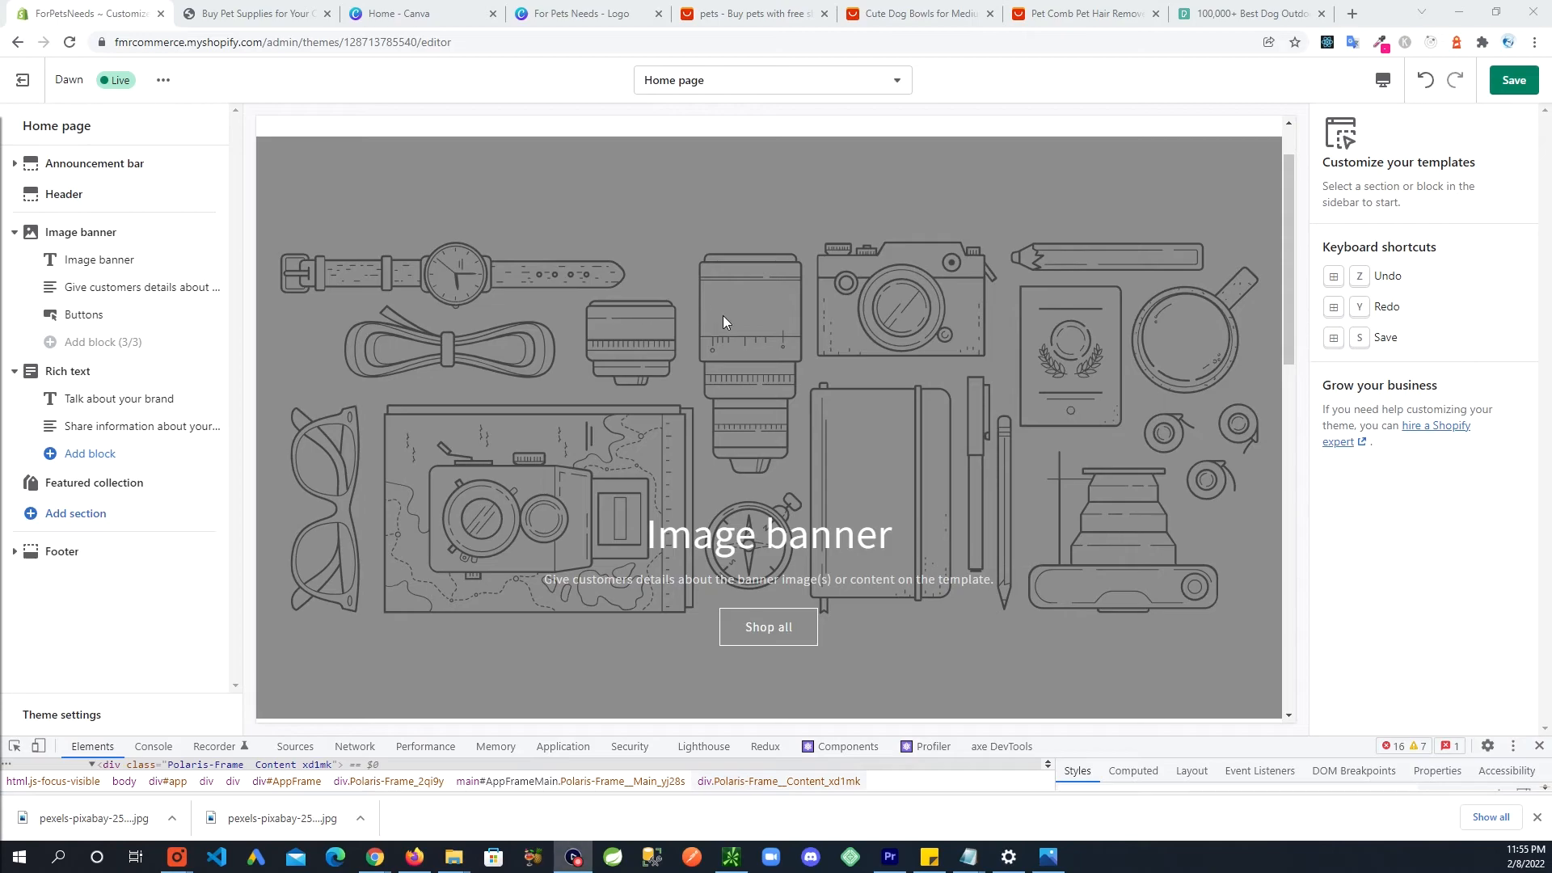
left_click(76, 235)
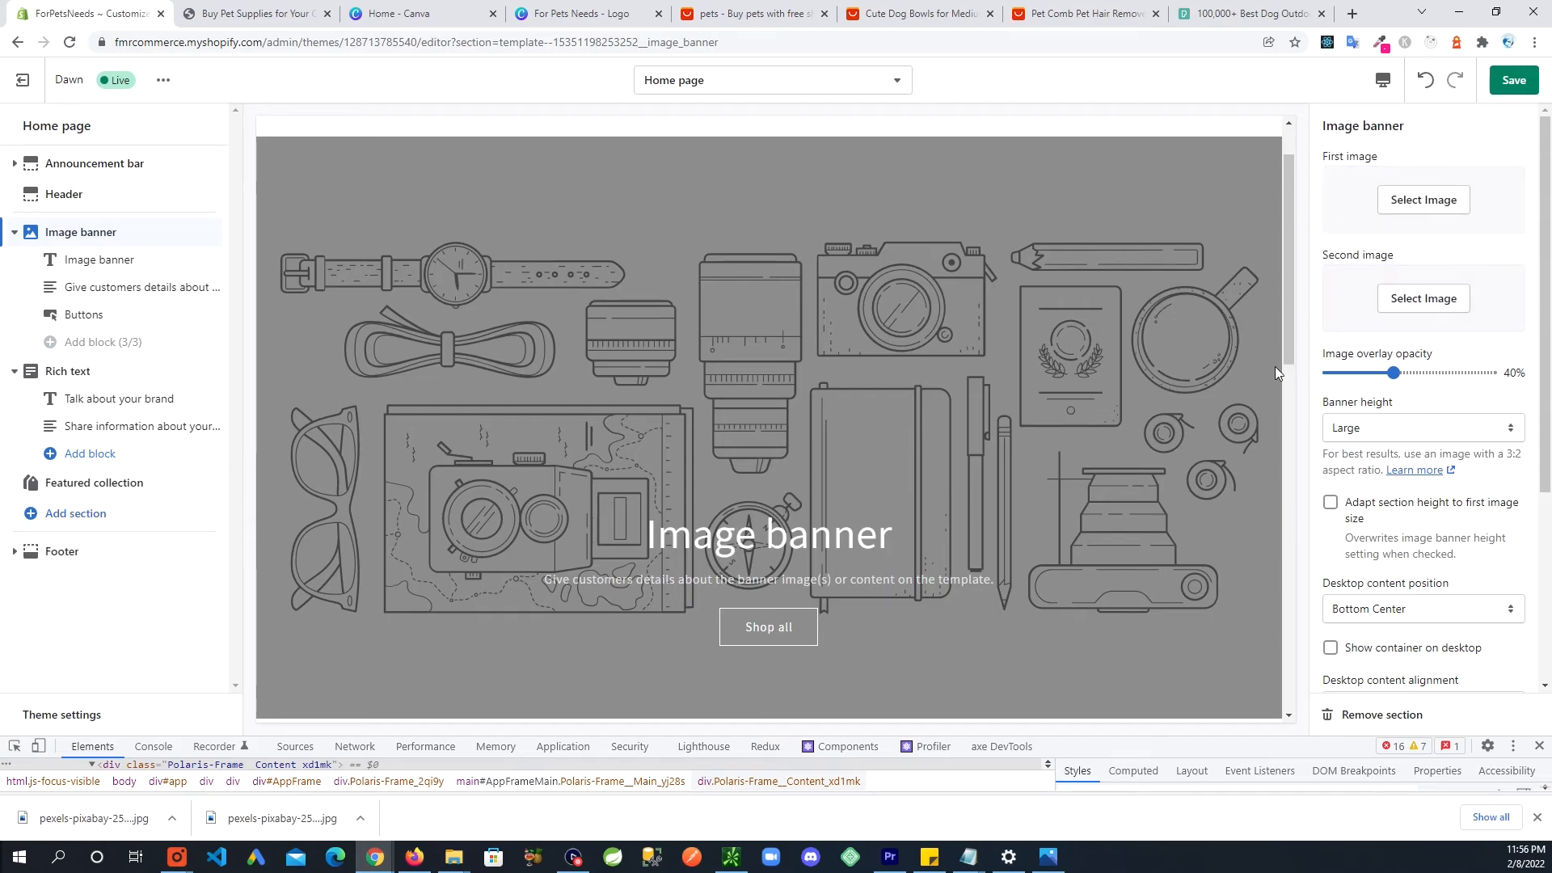
scroll(1274, 366, "down", 1)
left_click(1441, 209)
left_click(1378, 253)
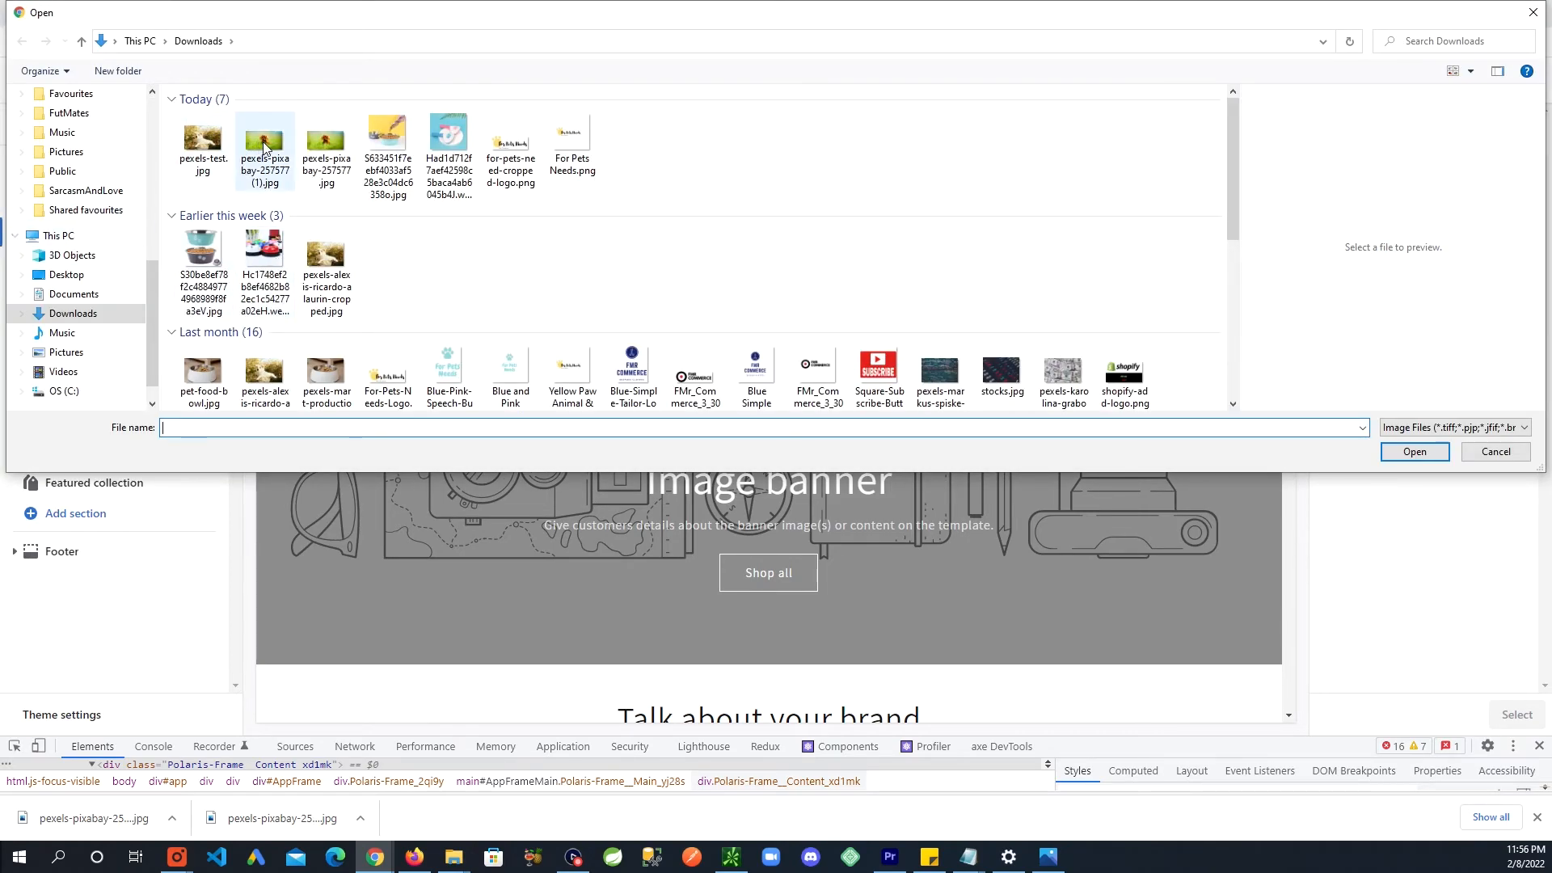
left_click(325, 144)
left_click(1392, 449)
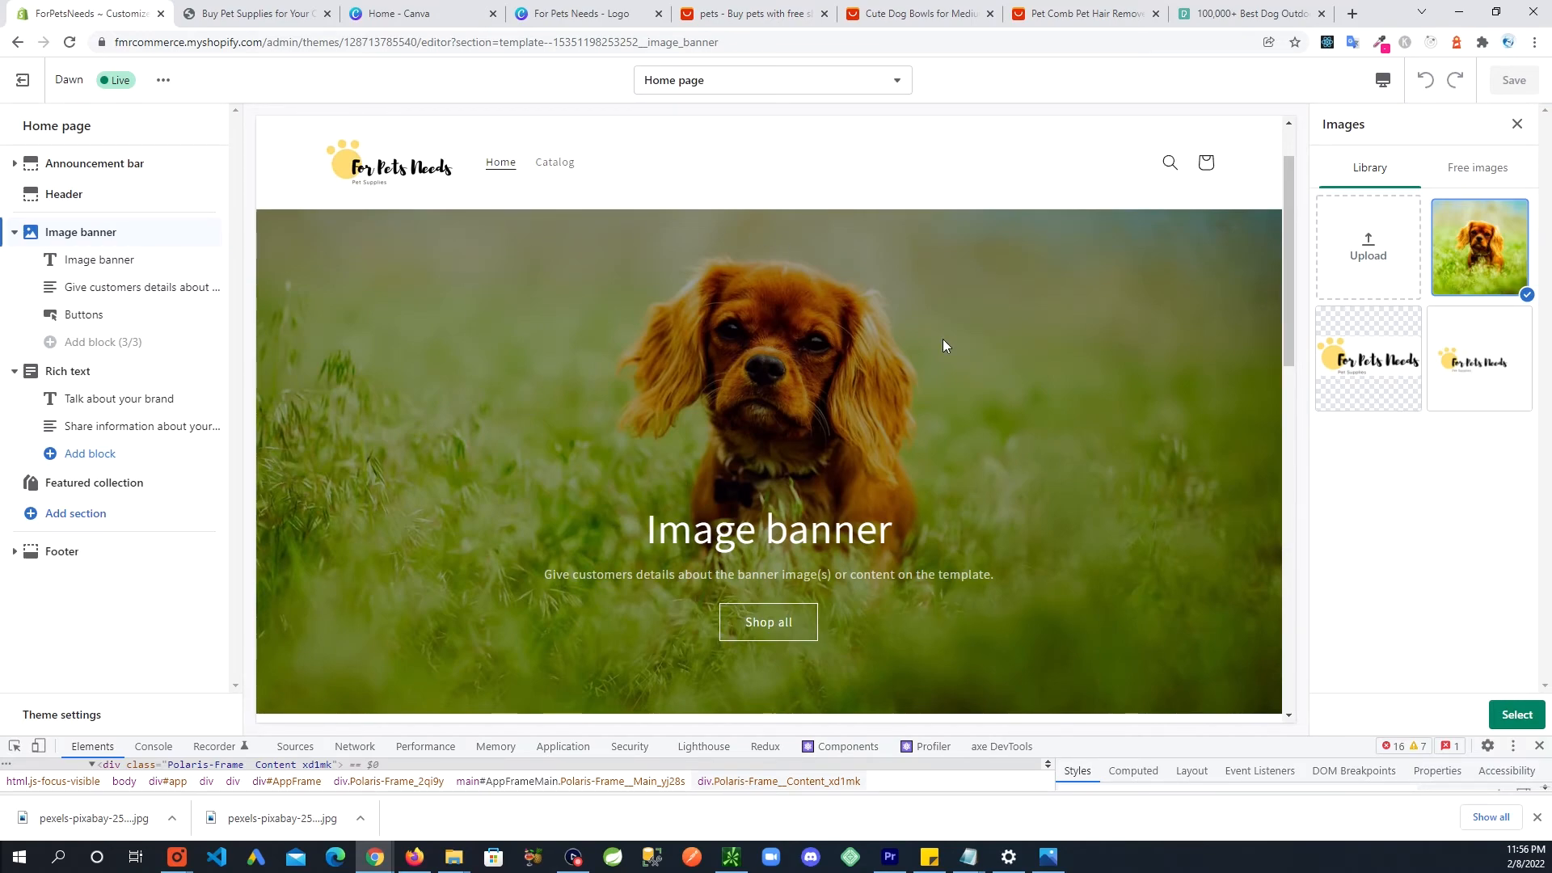
left_click_drag(1292, 195, 1283, 233)
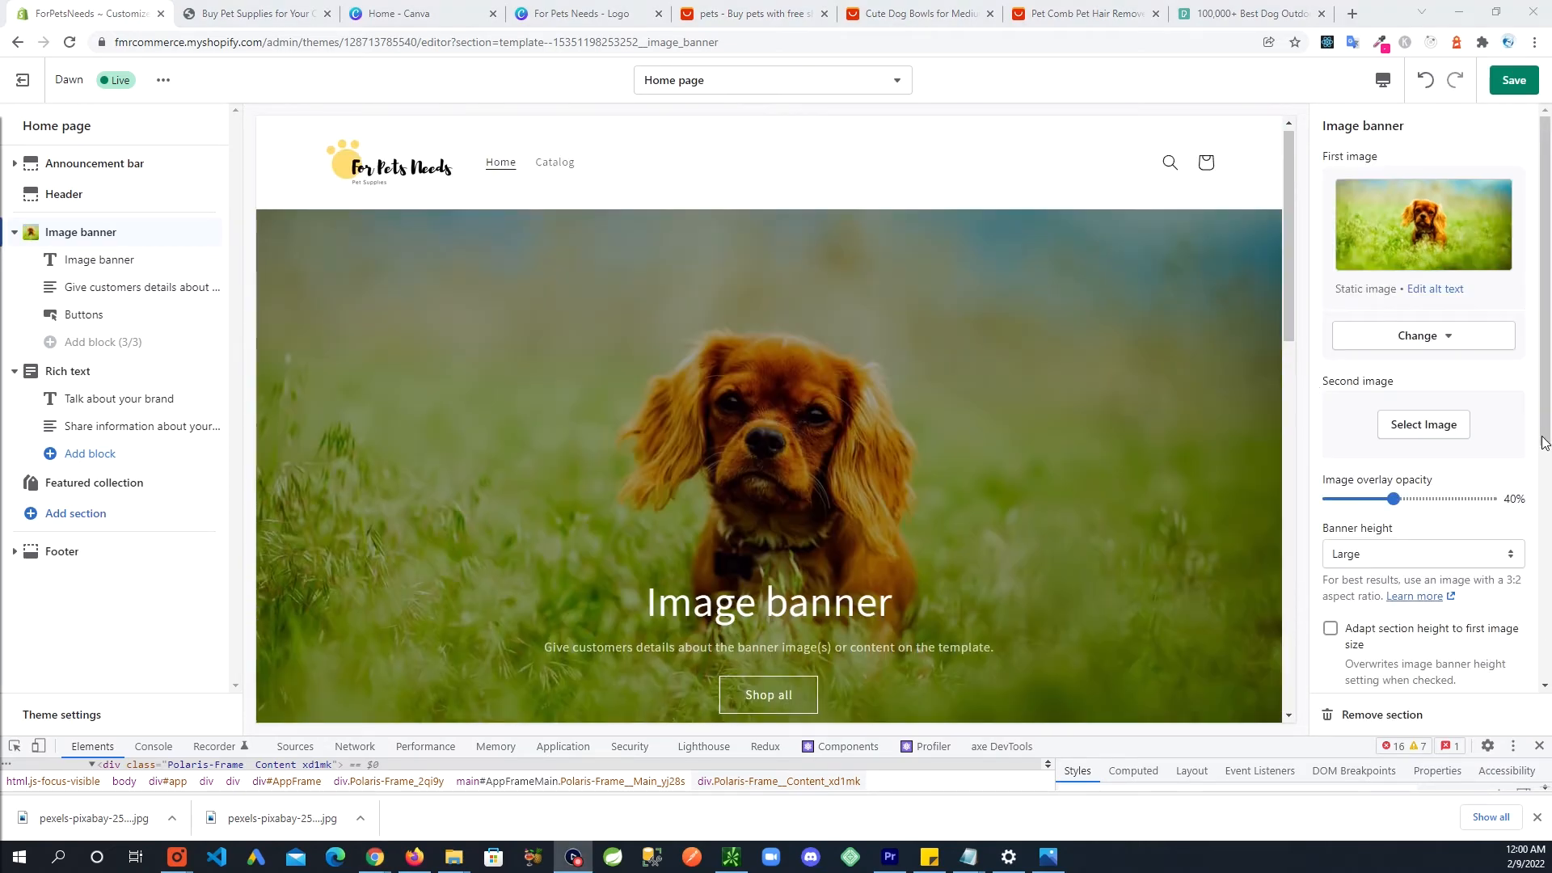
Change the image banner's heading to "Pet Supplies" and open the banner's description text block.
scroll(1440, 517, "down", 1)
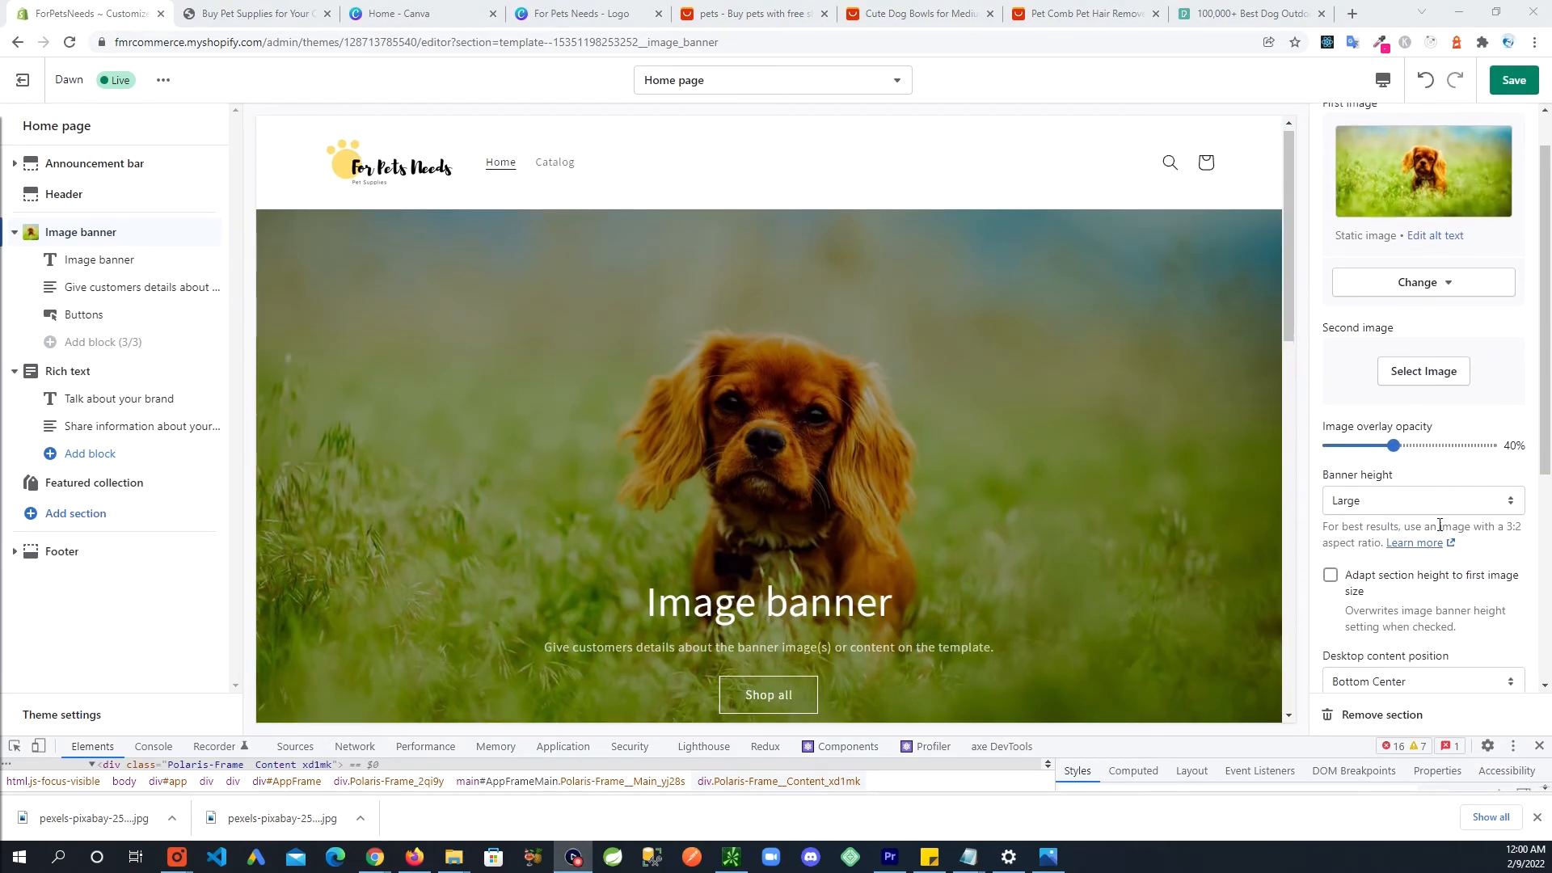
scroll(1459, 614, "up", 1)
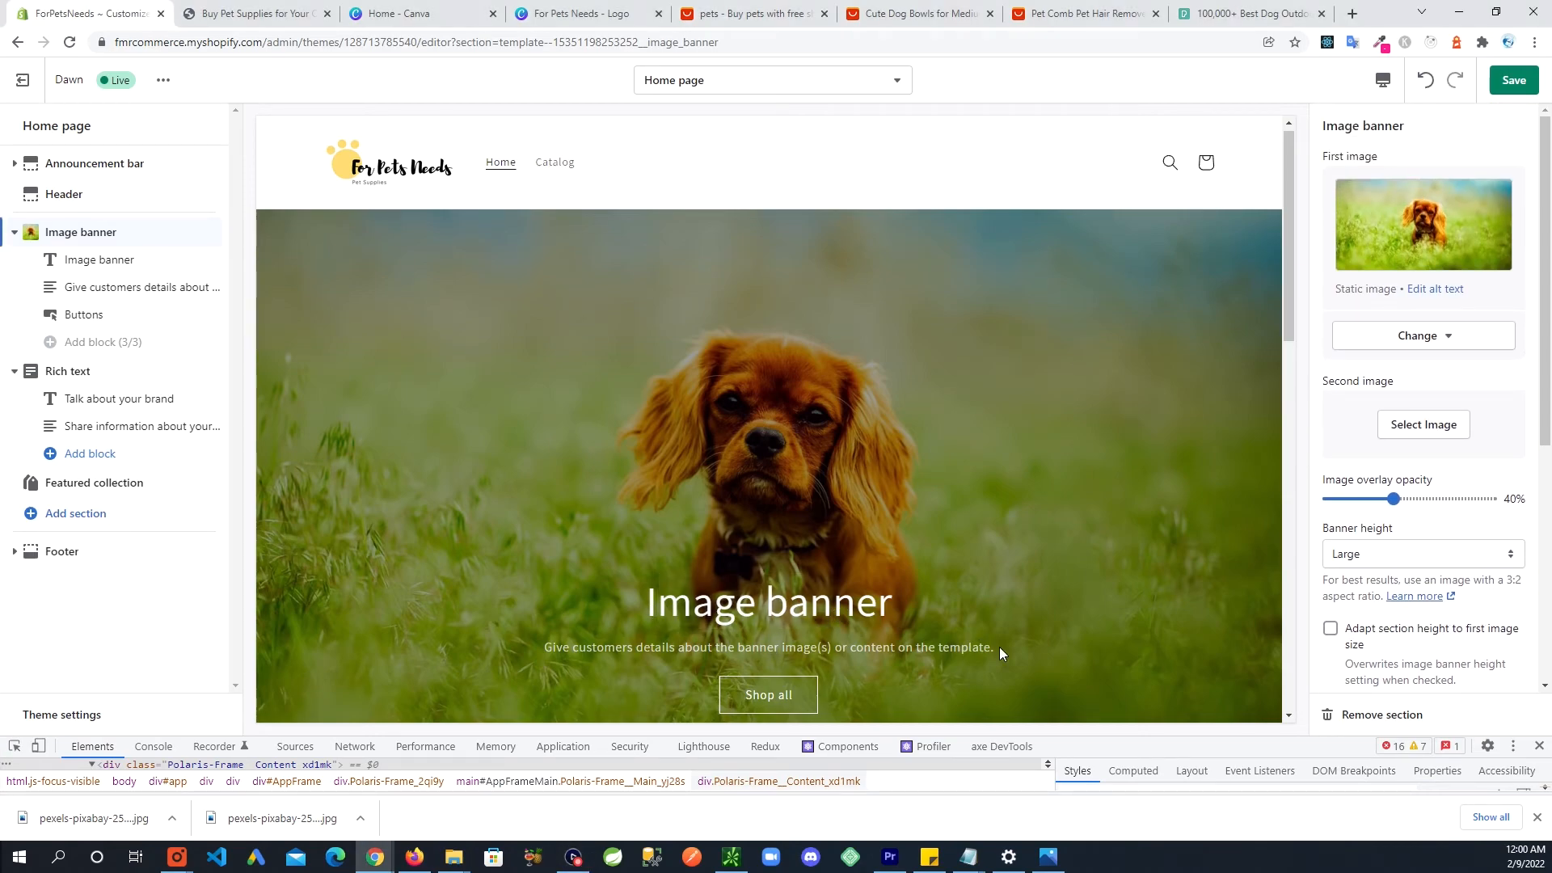
scroll(768, 597, "down", 1)
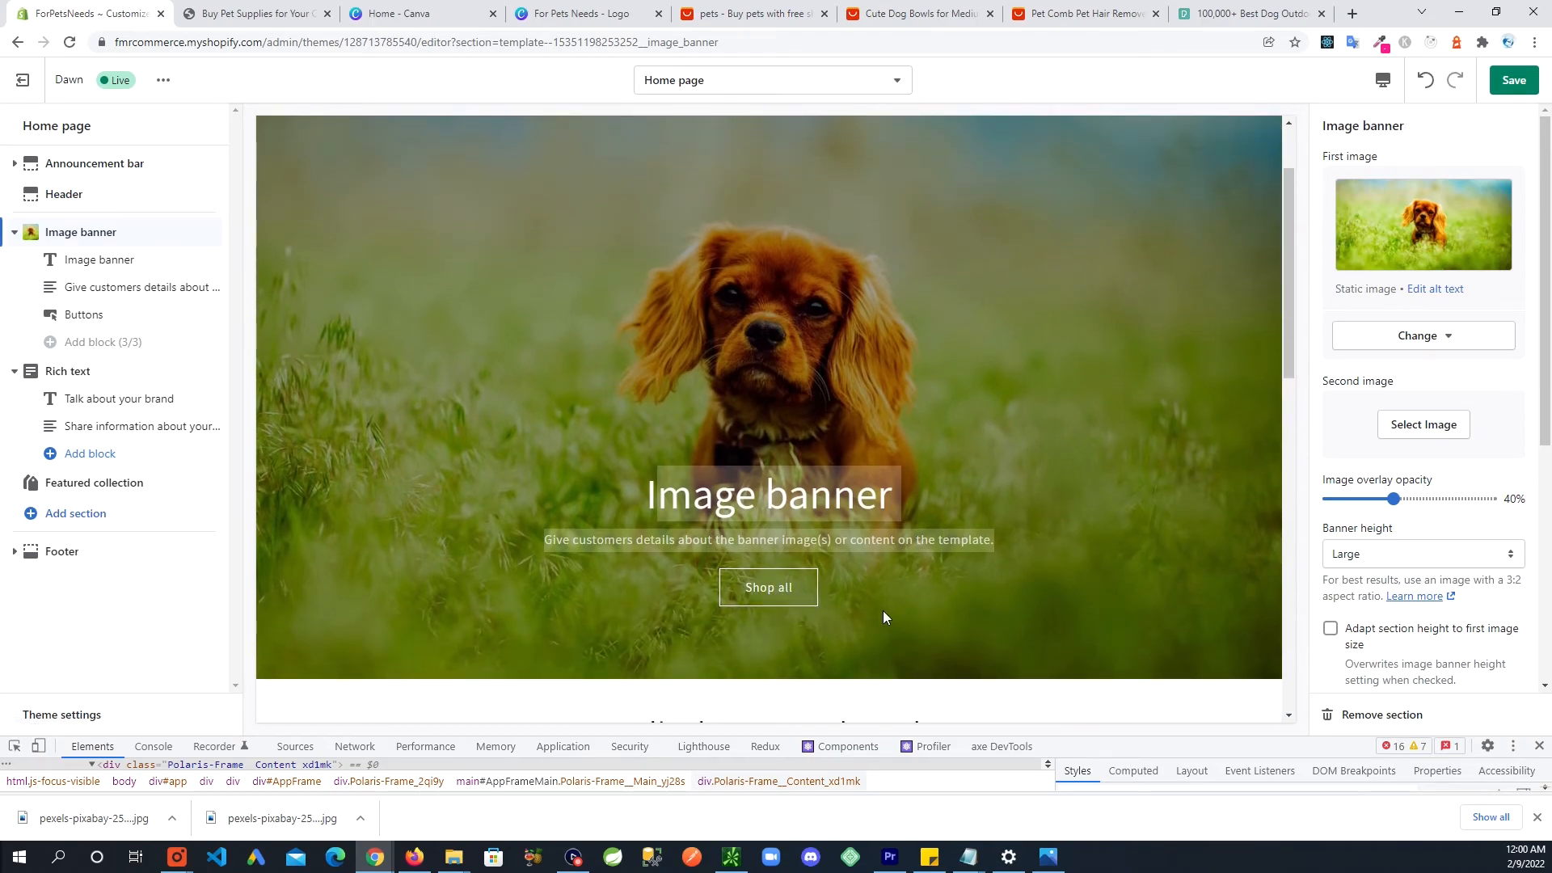
scroll(883, 609, "up", 1)
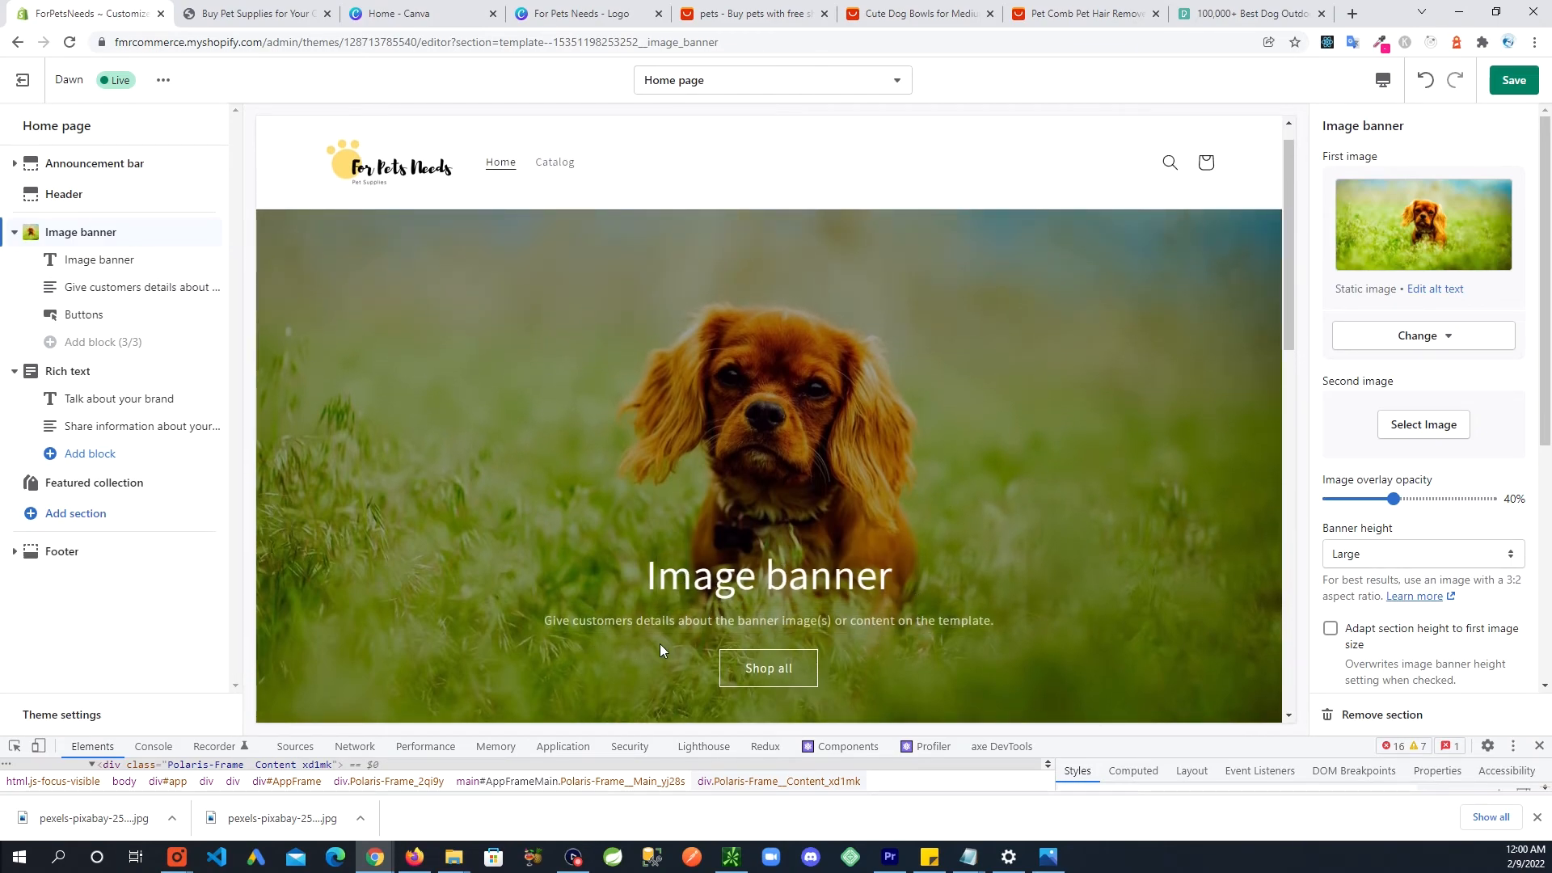
left_click(80, 267)
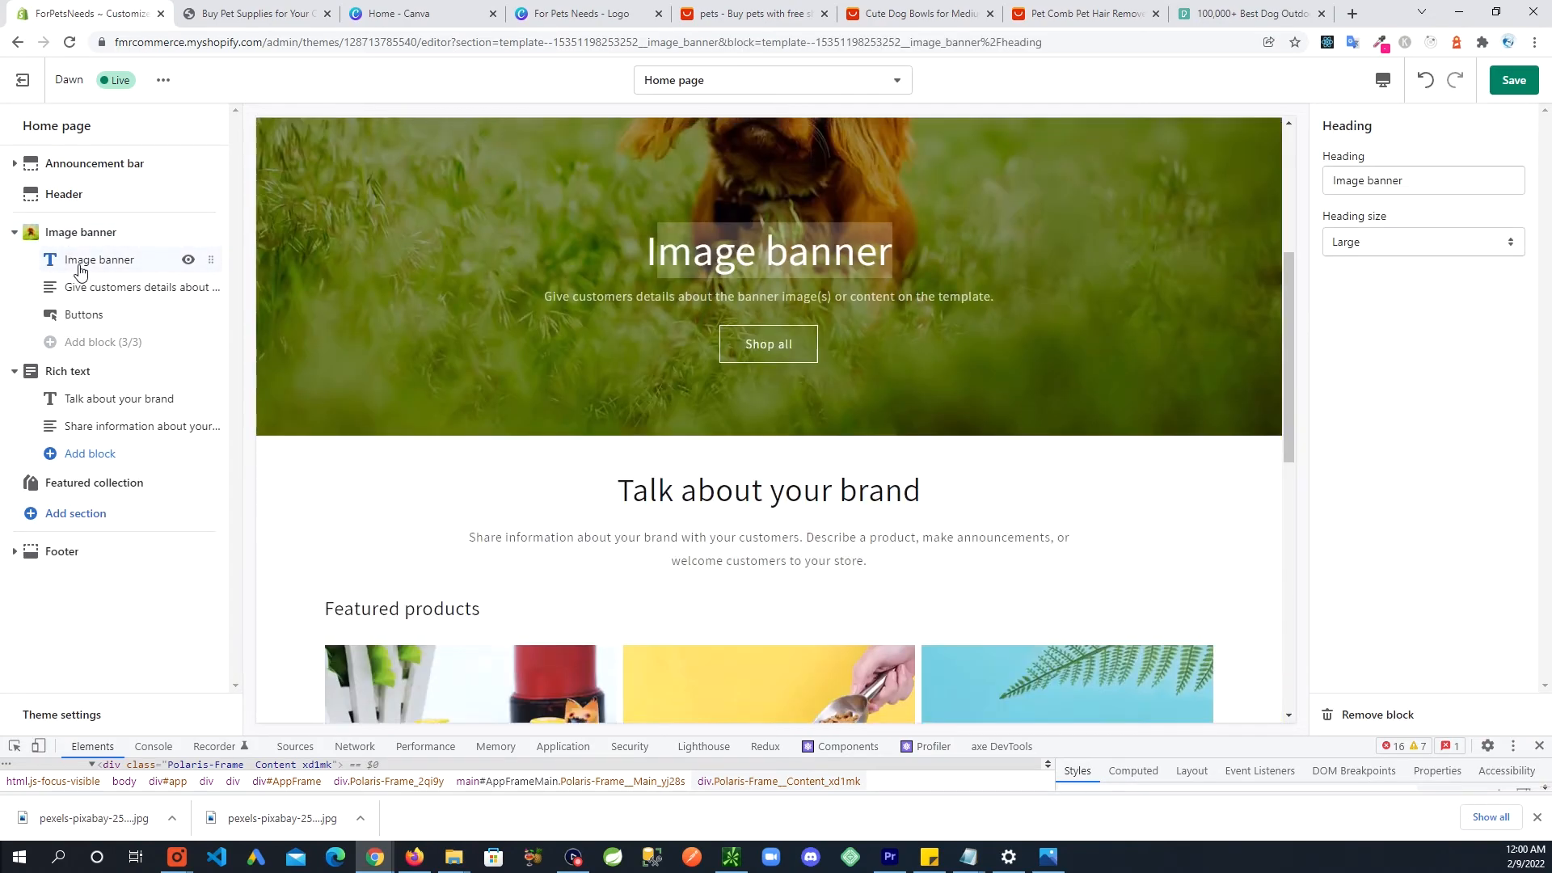
double_click(1425, 181)
triple_click(1429, 183)
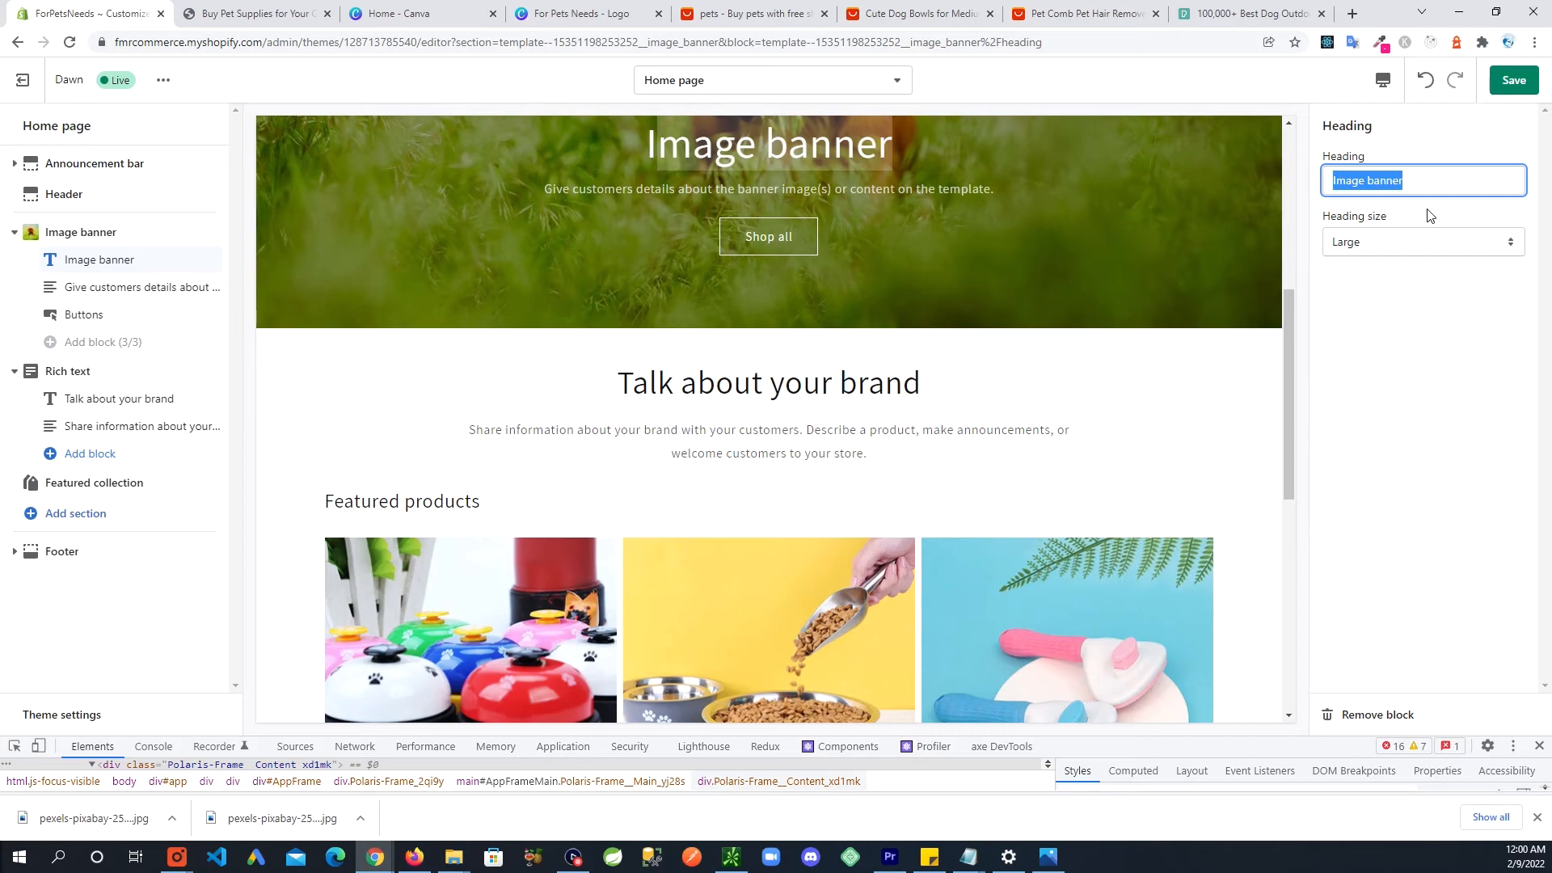
type("Pet Suup")
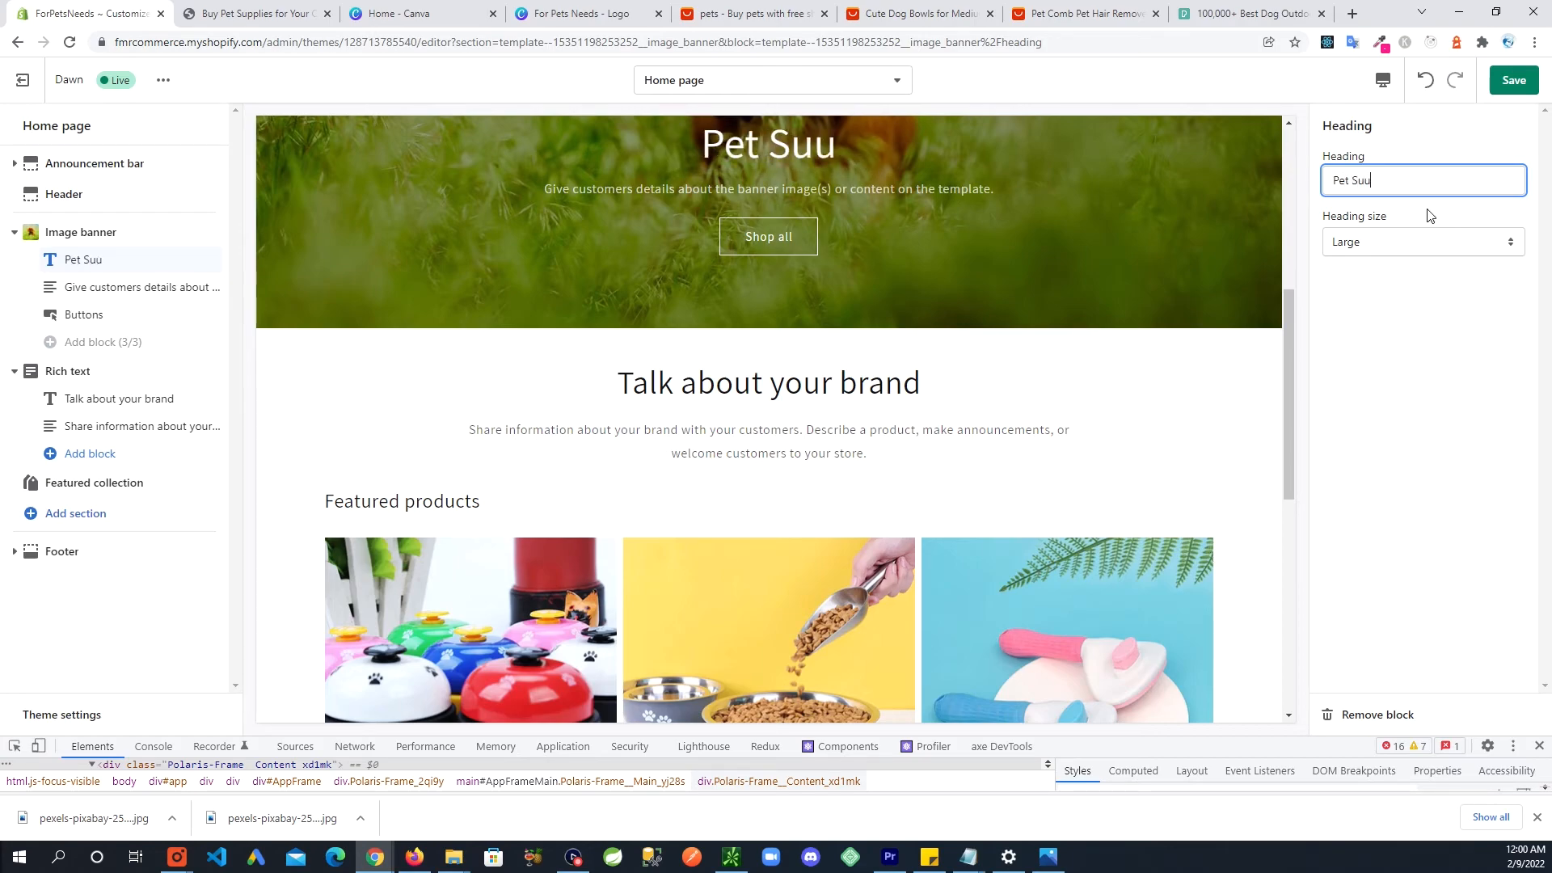
key("BackSpace")
key("BackSpace")
type("pplies")
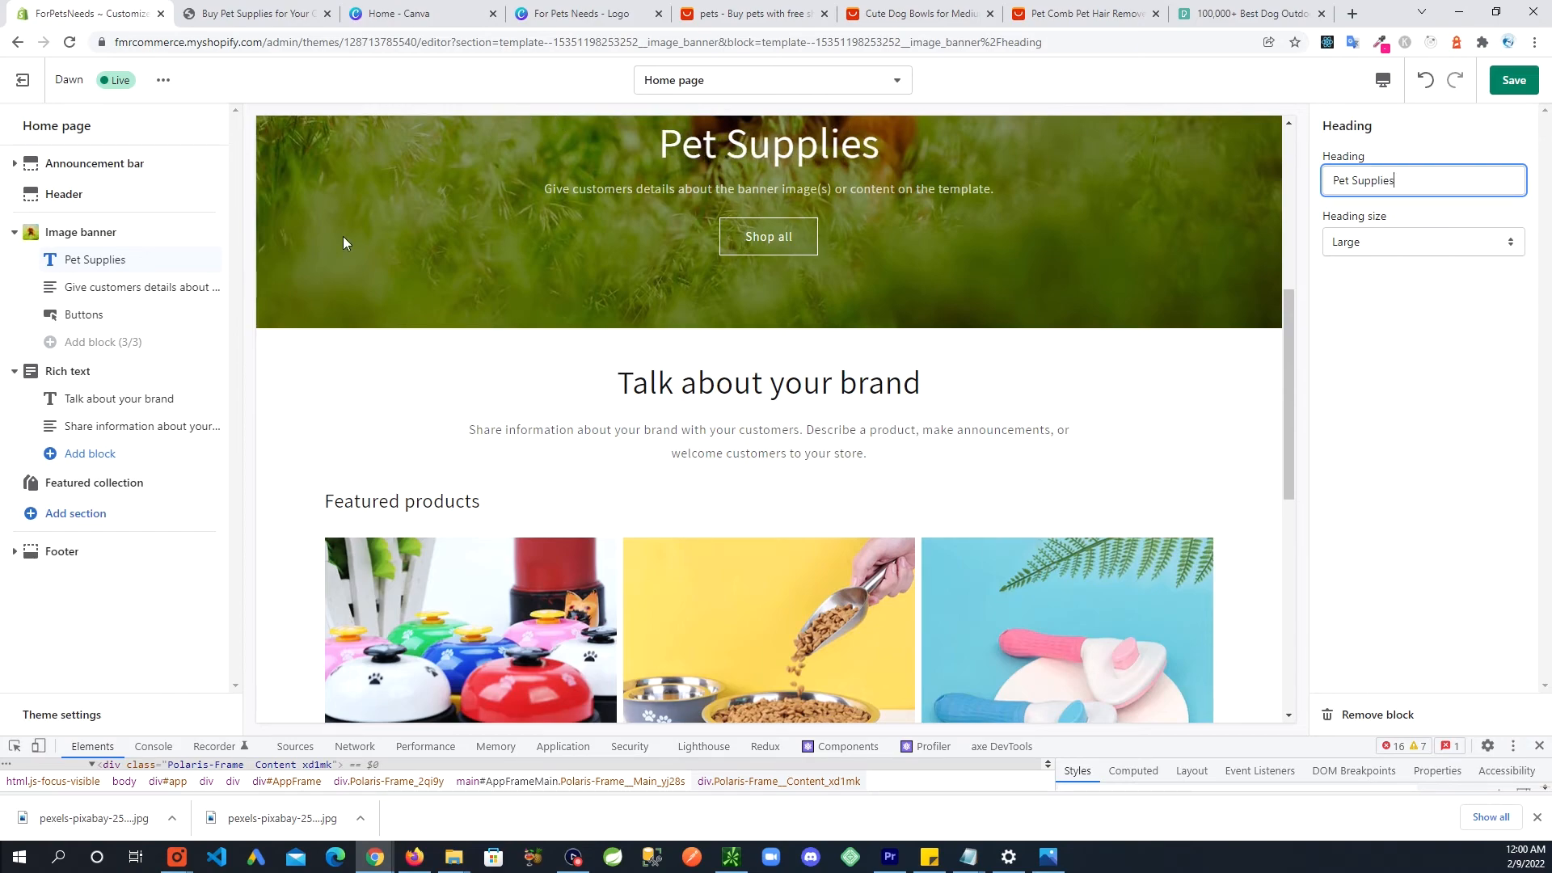
left_click(166, 289)
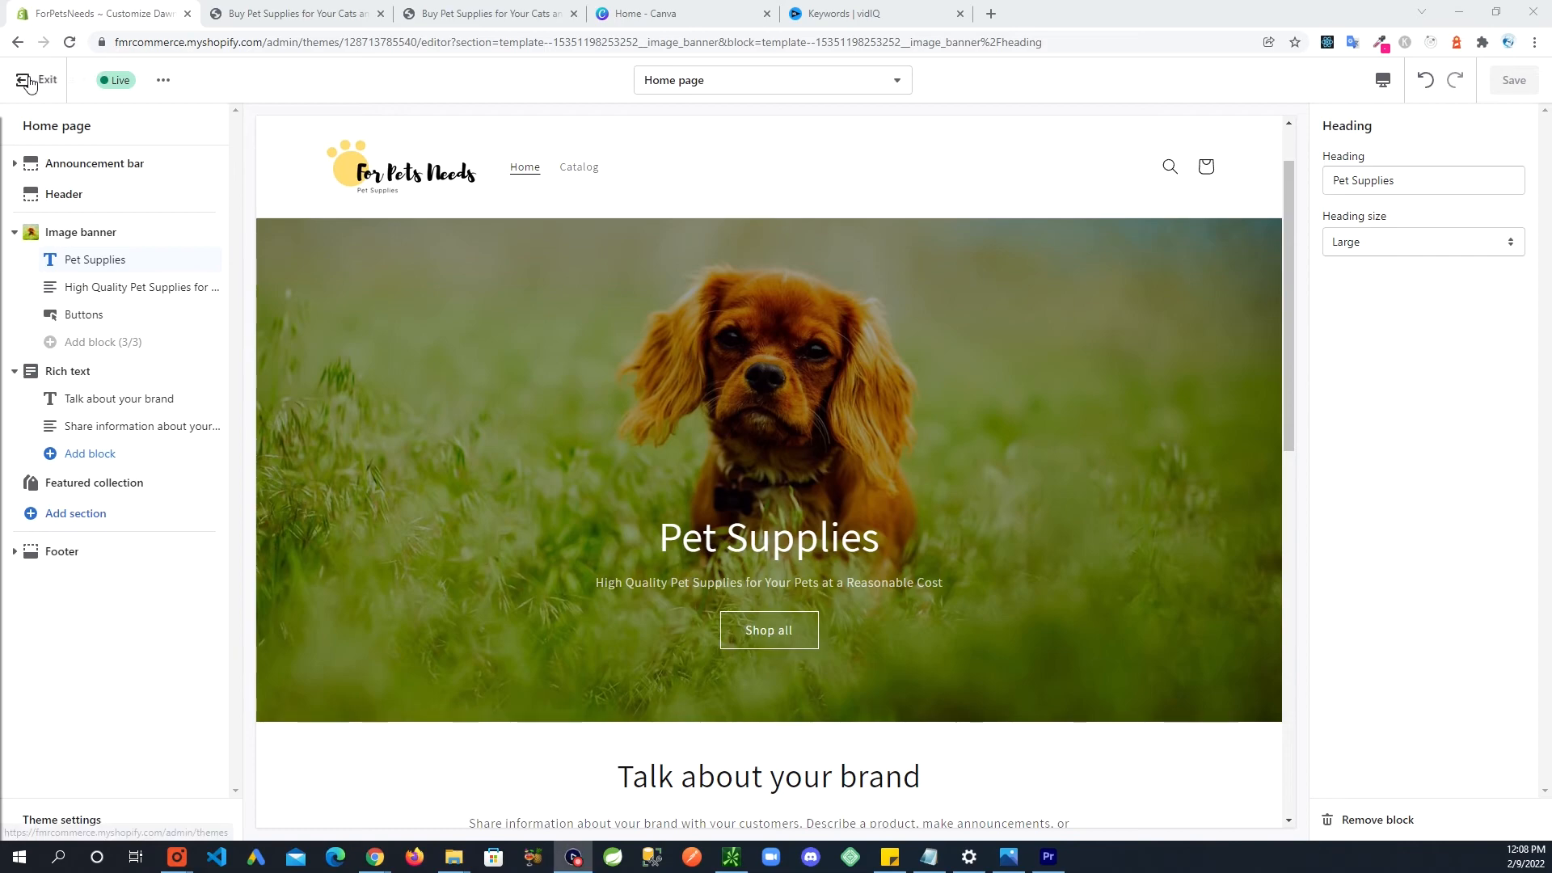
Exit the theme editor, preview the current Dawn theme and hide the preview bar to view the home page.
left_click(28, 82)
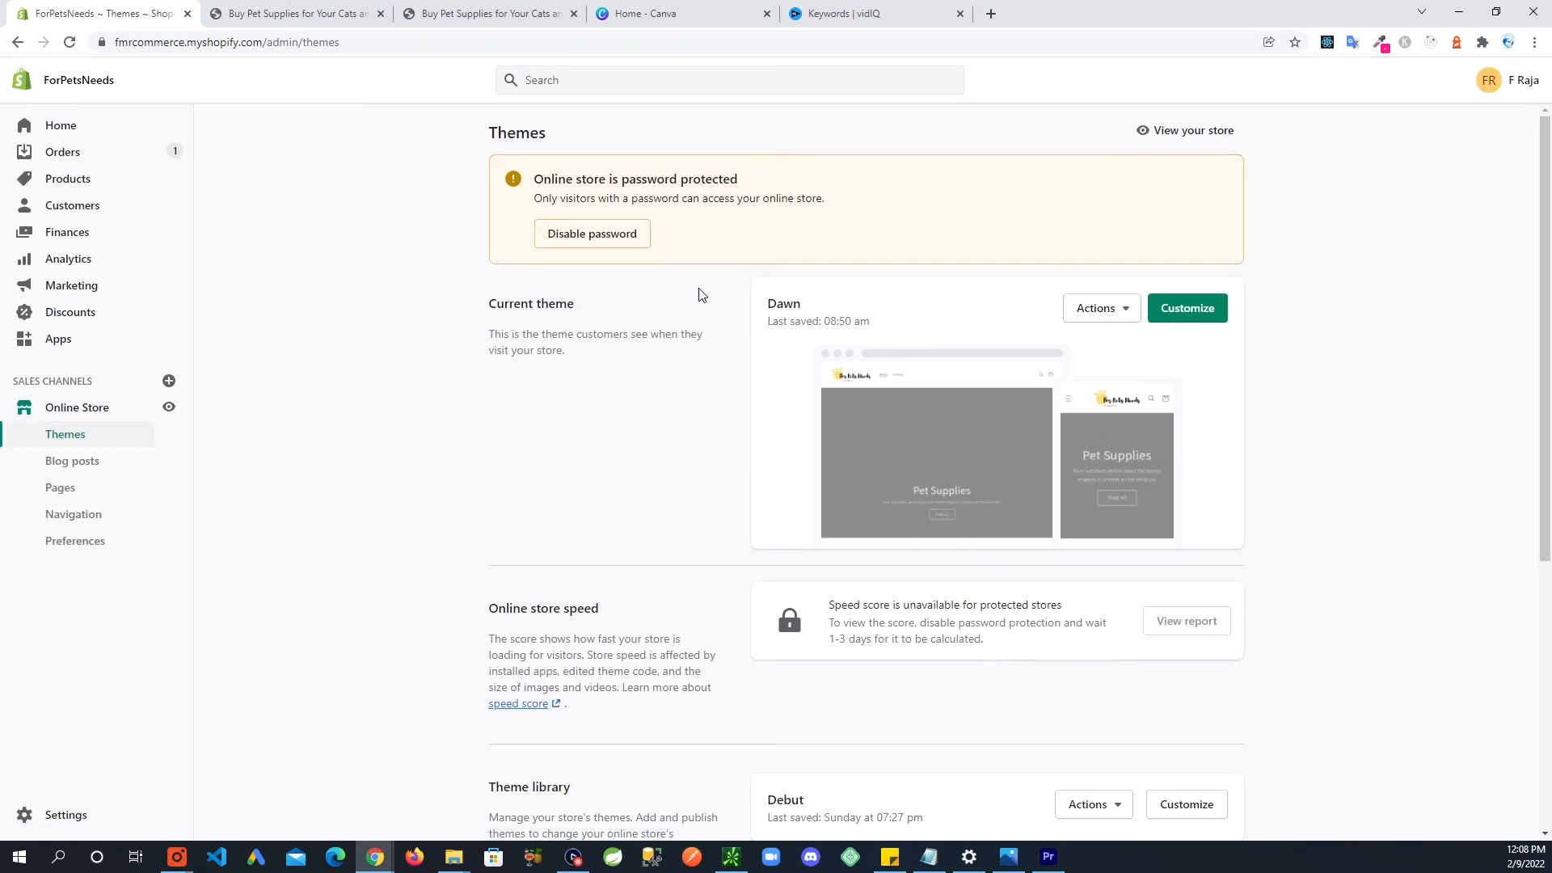
left_click(1124, 312)
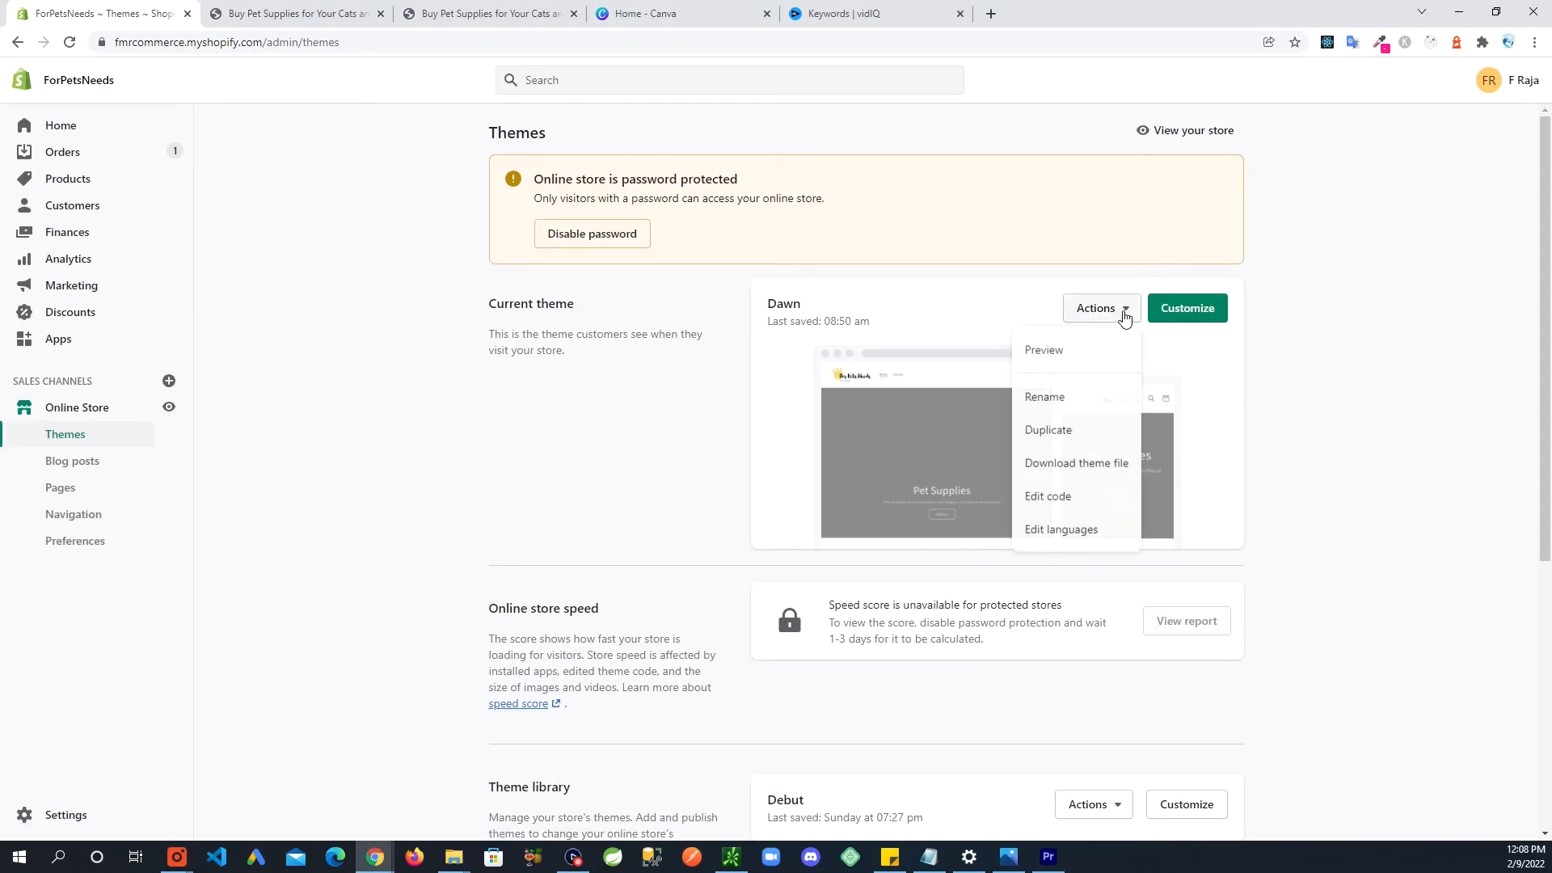
left_click(1055, 350)
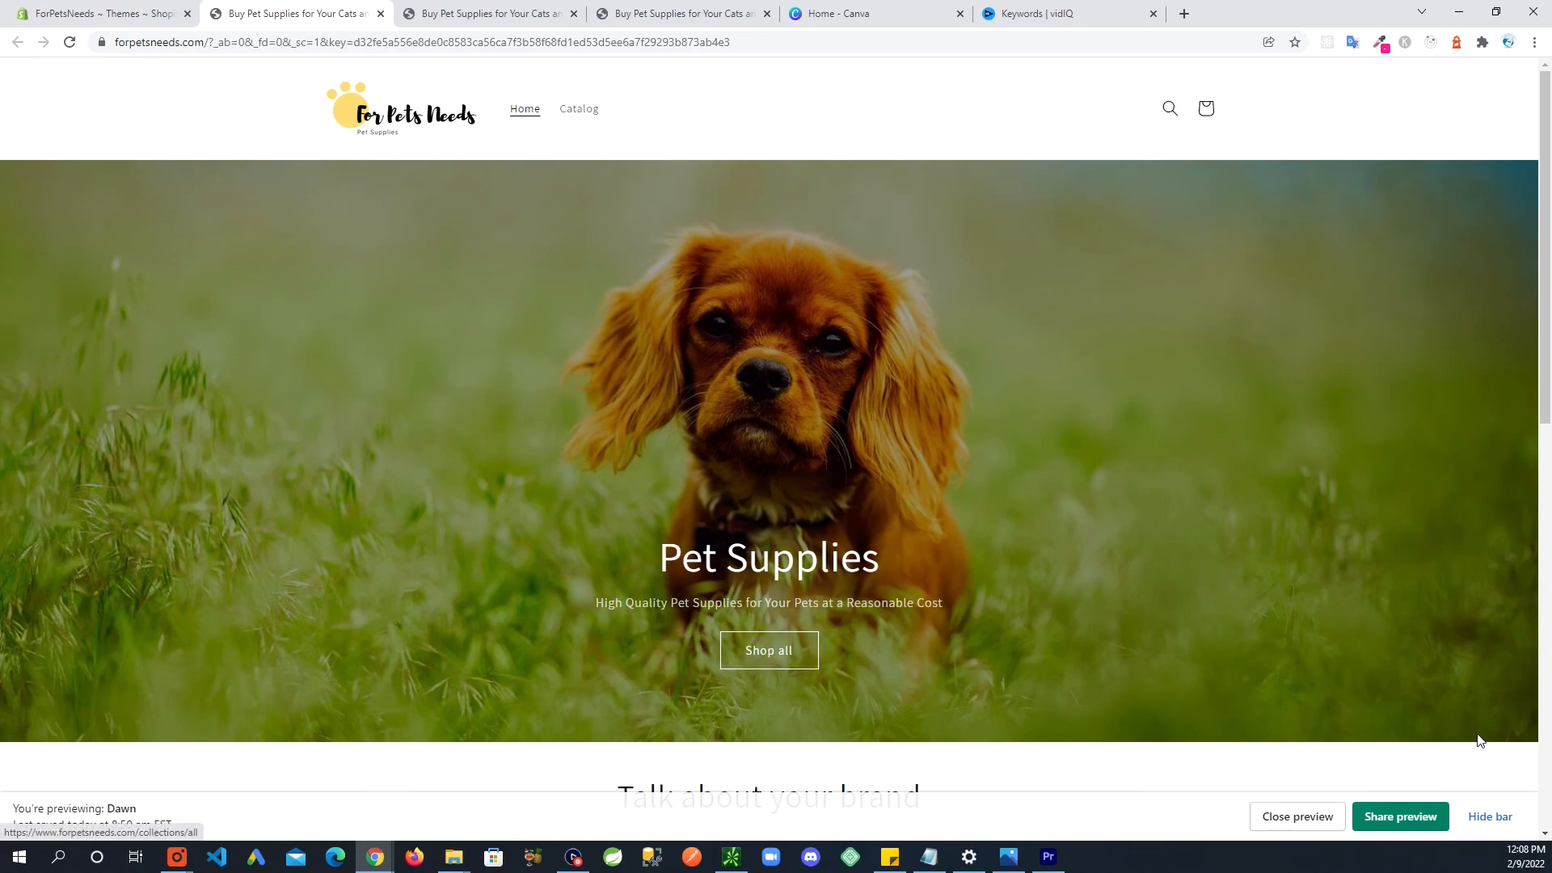
left_click(1503, 831)
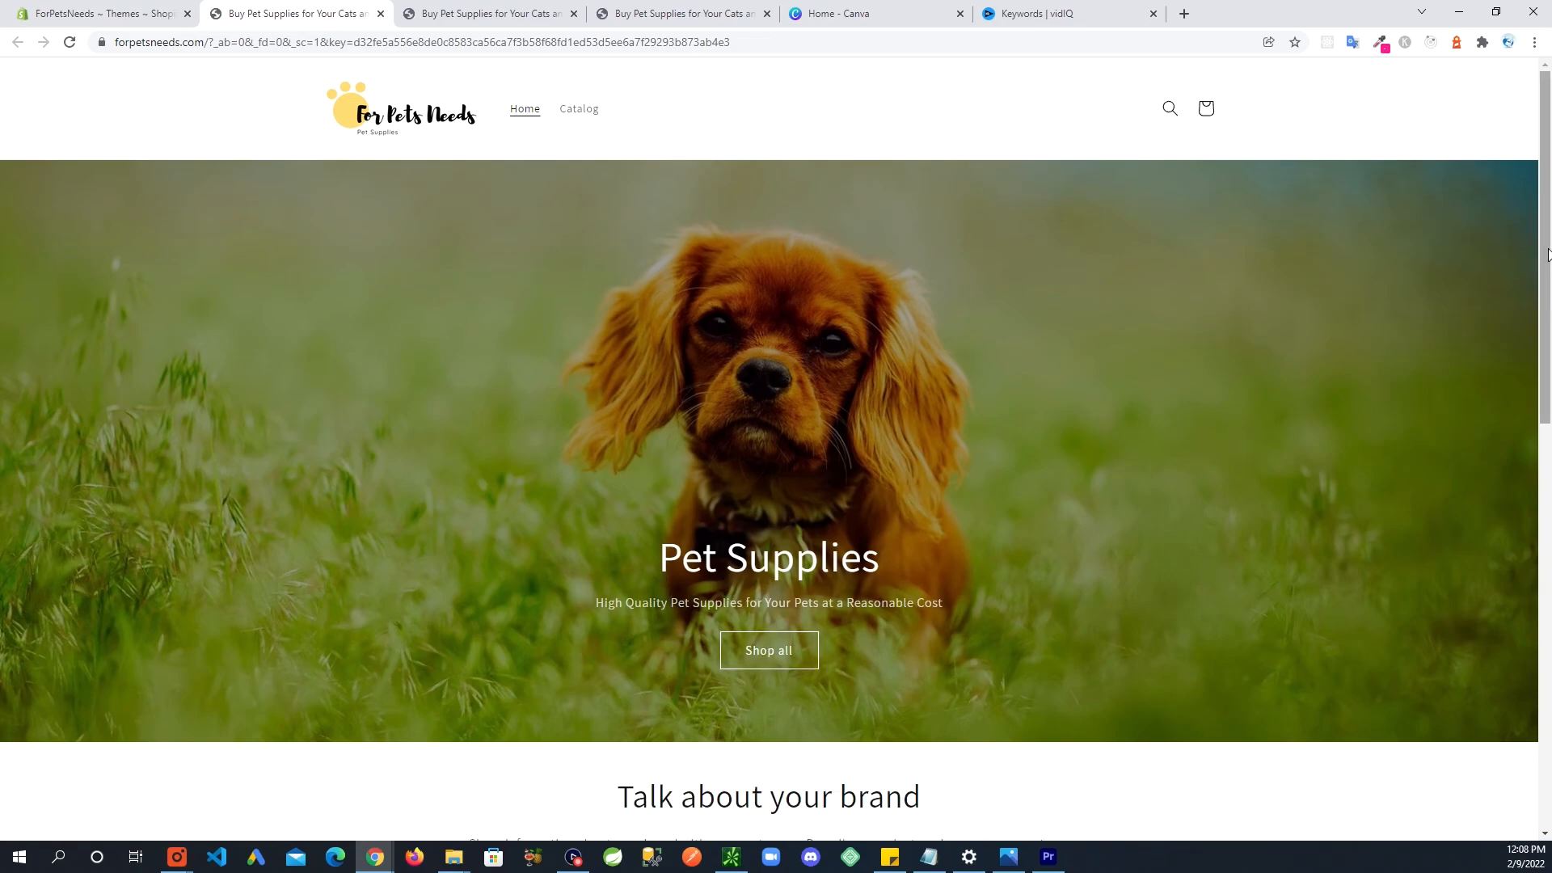
scroll(1549, 257, "down", 1)
scroll(1548, 234, "up", 1)
left_click_drag(1549, 232, 1549, 81)
Narrow the restored browser window to check the home page at a smaller width, and maximize the window again.
left_click(1497, 12)
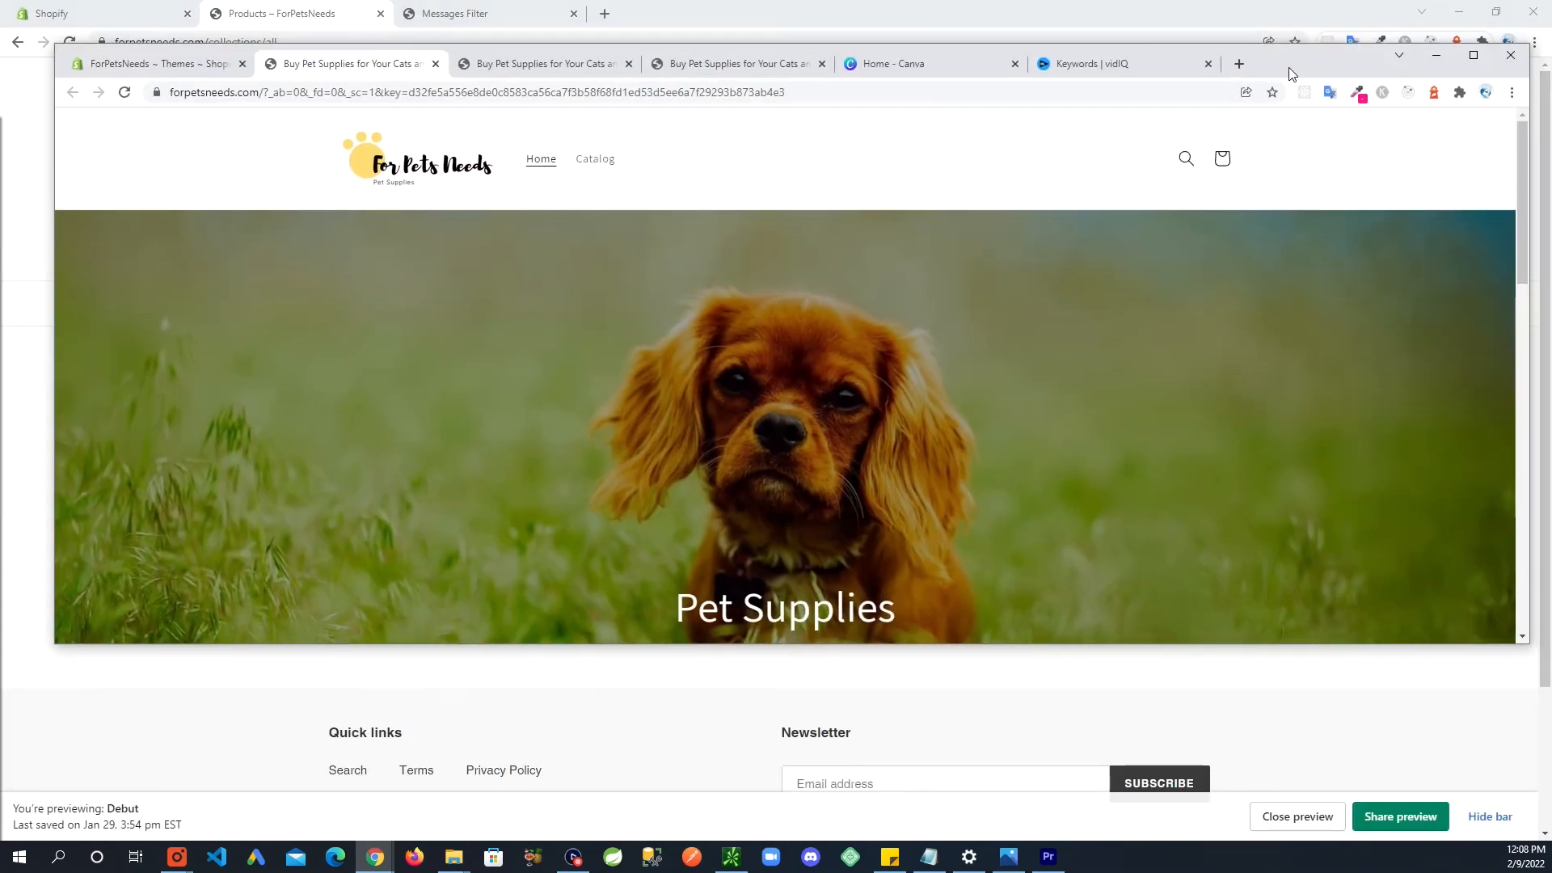
left_click_drag(1530, 121, 1142, 114)
left_click(1087, 55)
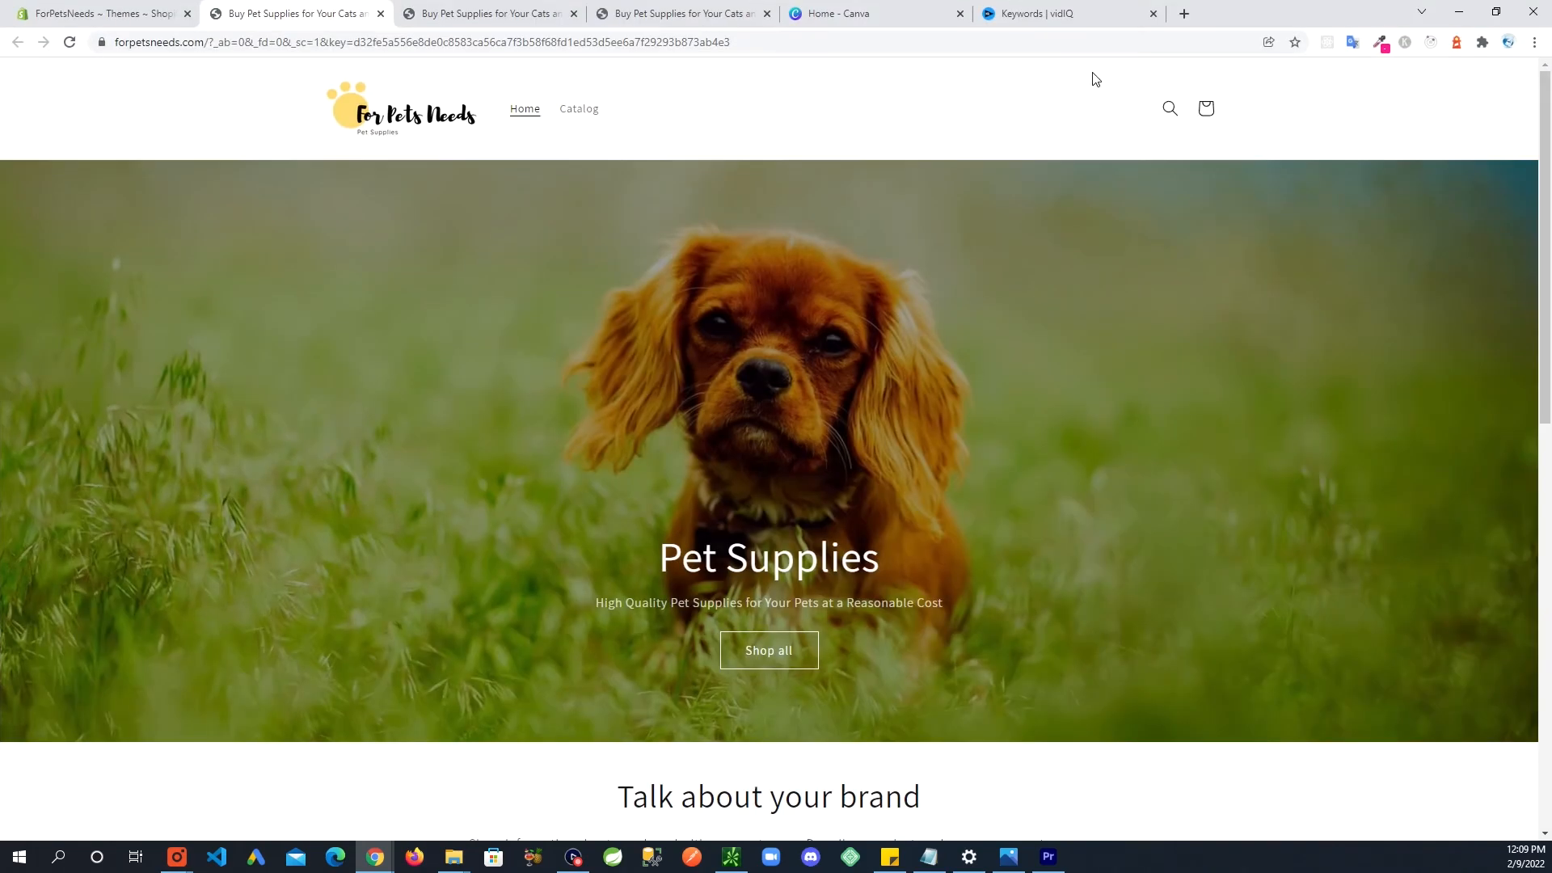
Inspect the previewed home page with the developer tools in responsive device mode and reload it to check the mobile layout.
right_click(485, 370)
left_click(564, 684)
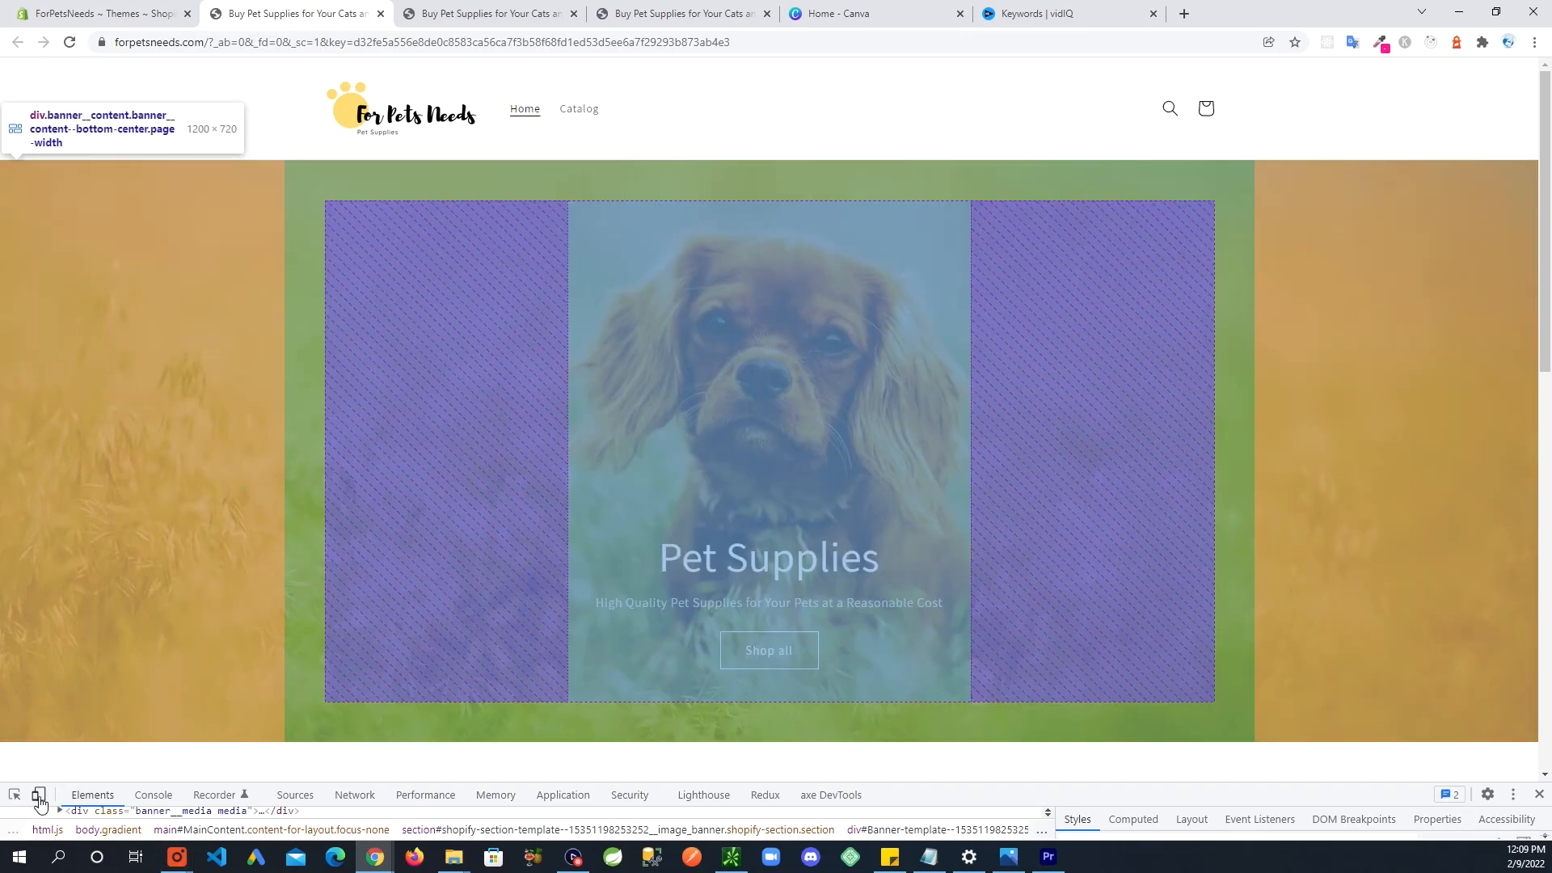
left_click(39, 797)
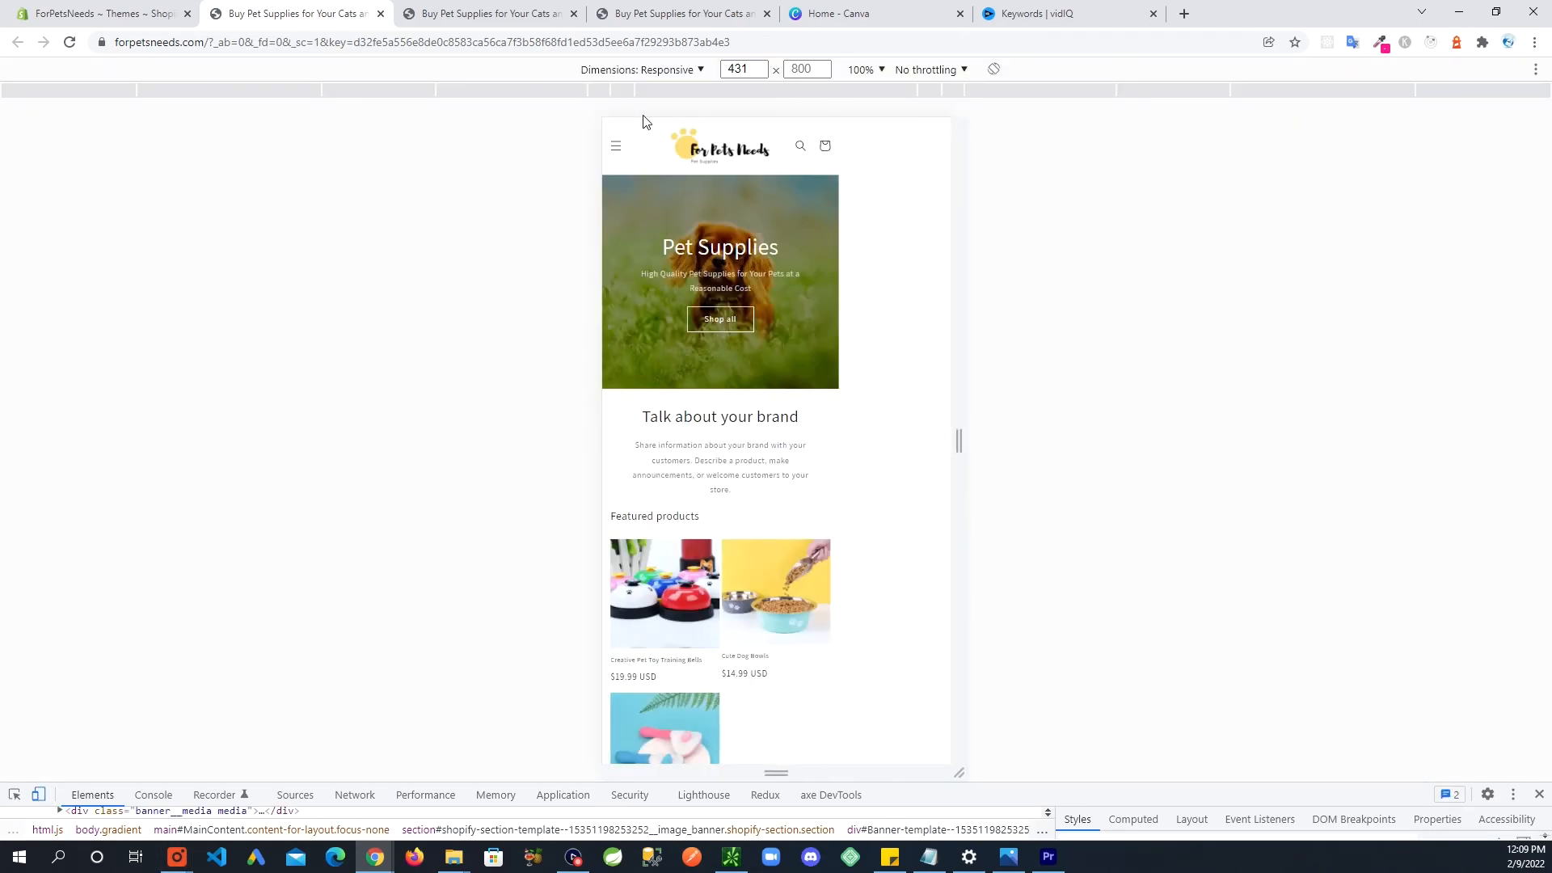
left_click(70, 40)
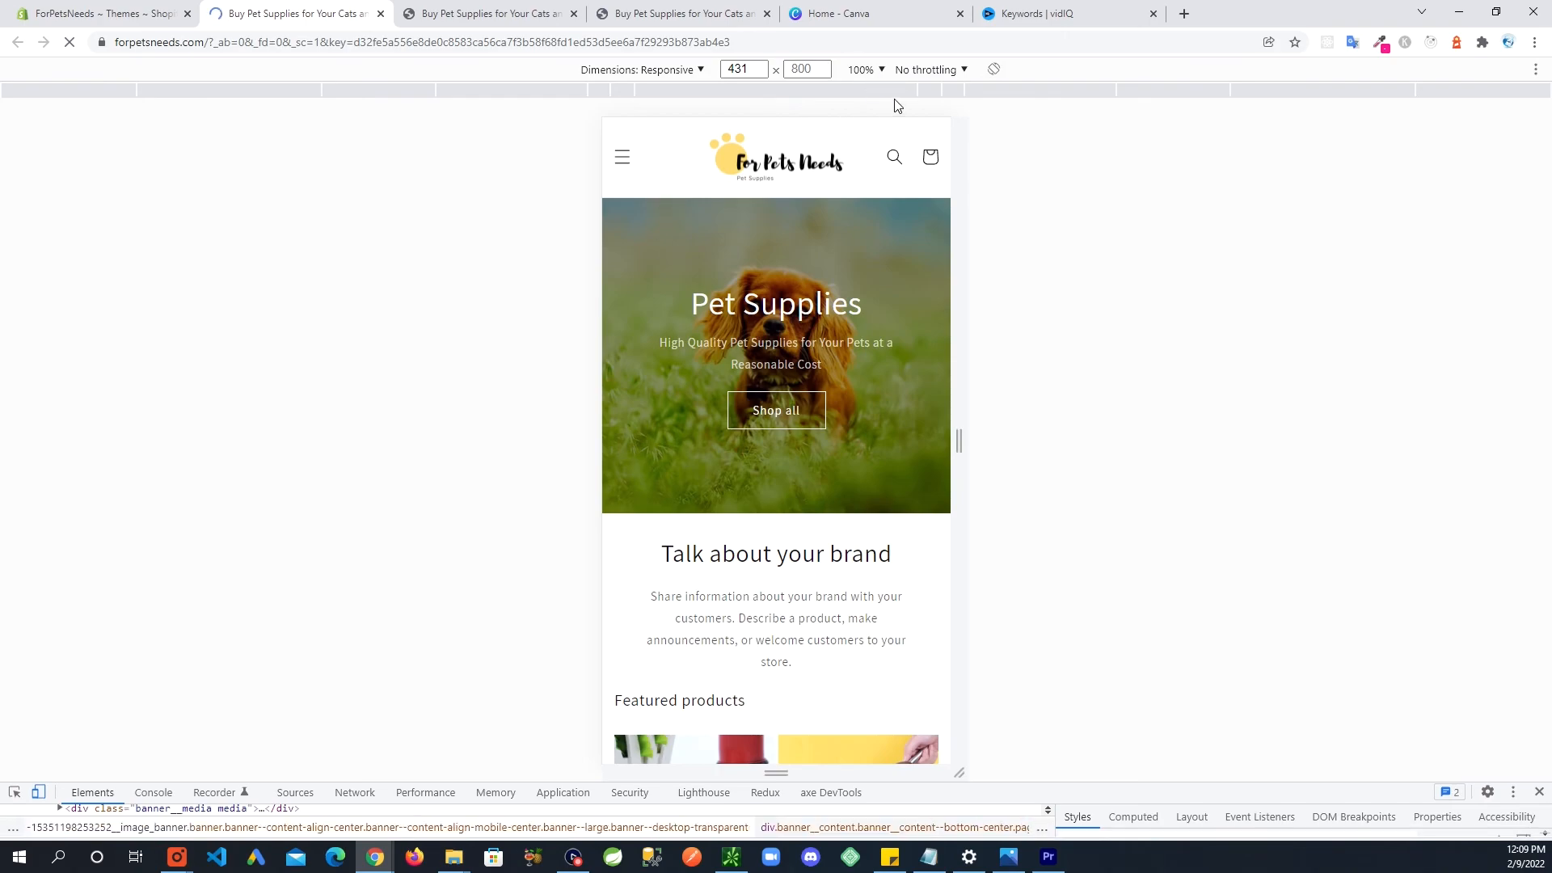
Look through the available device presets and review the home page's brand text and featured products in the mobile layout.
left_click(883, 71)
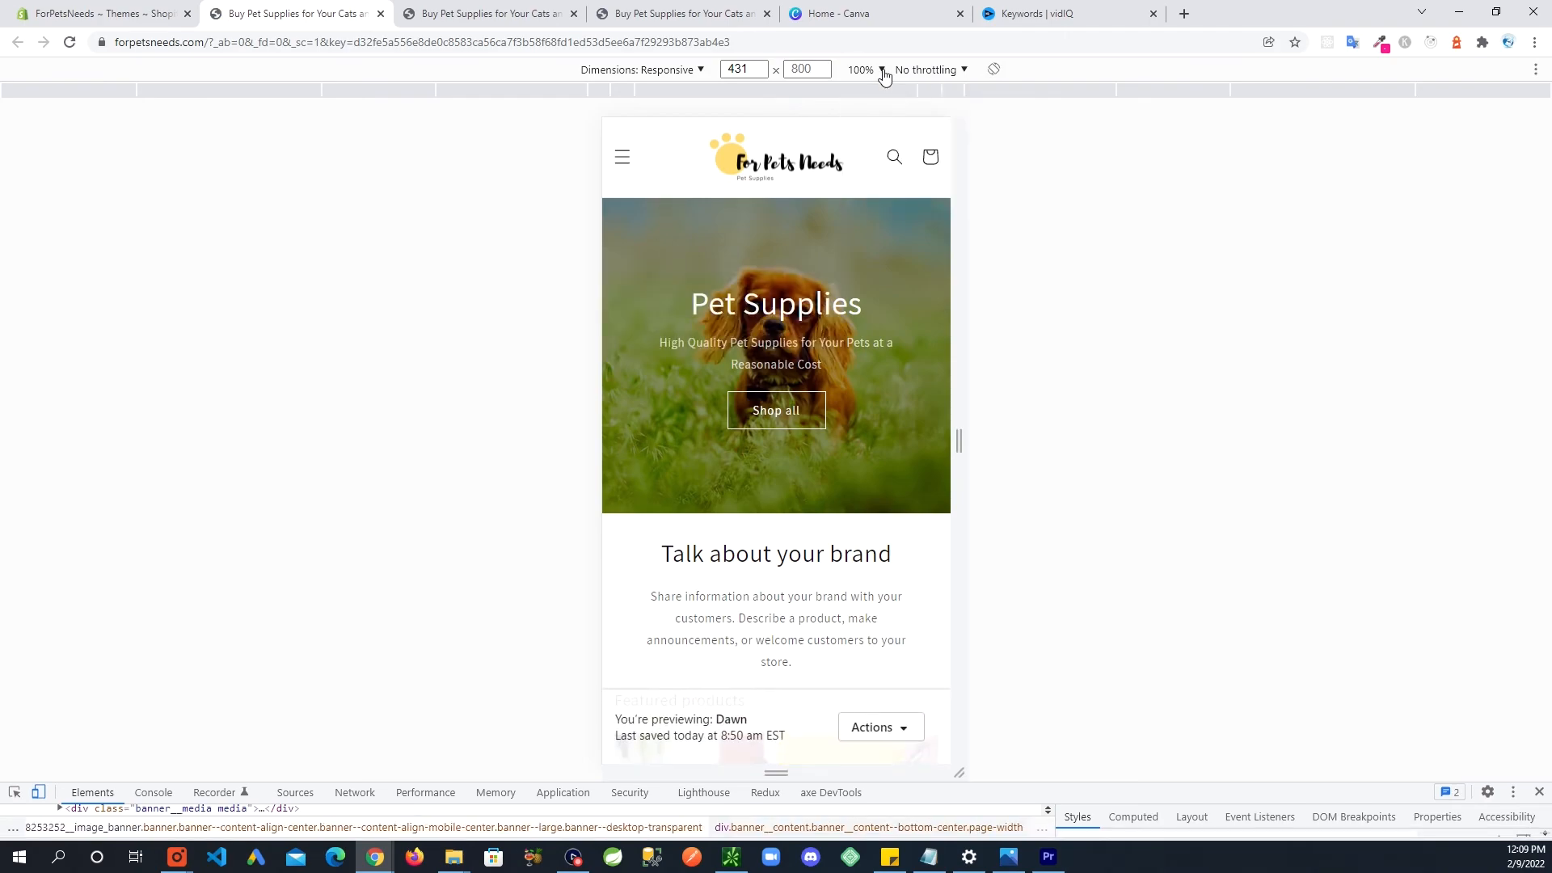
left_click(695, 71)
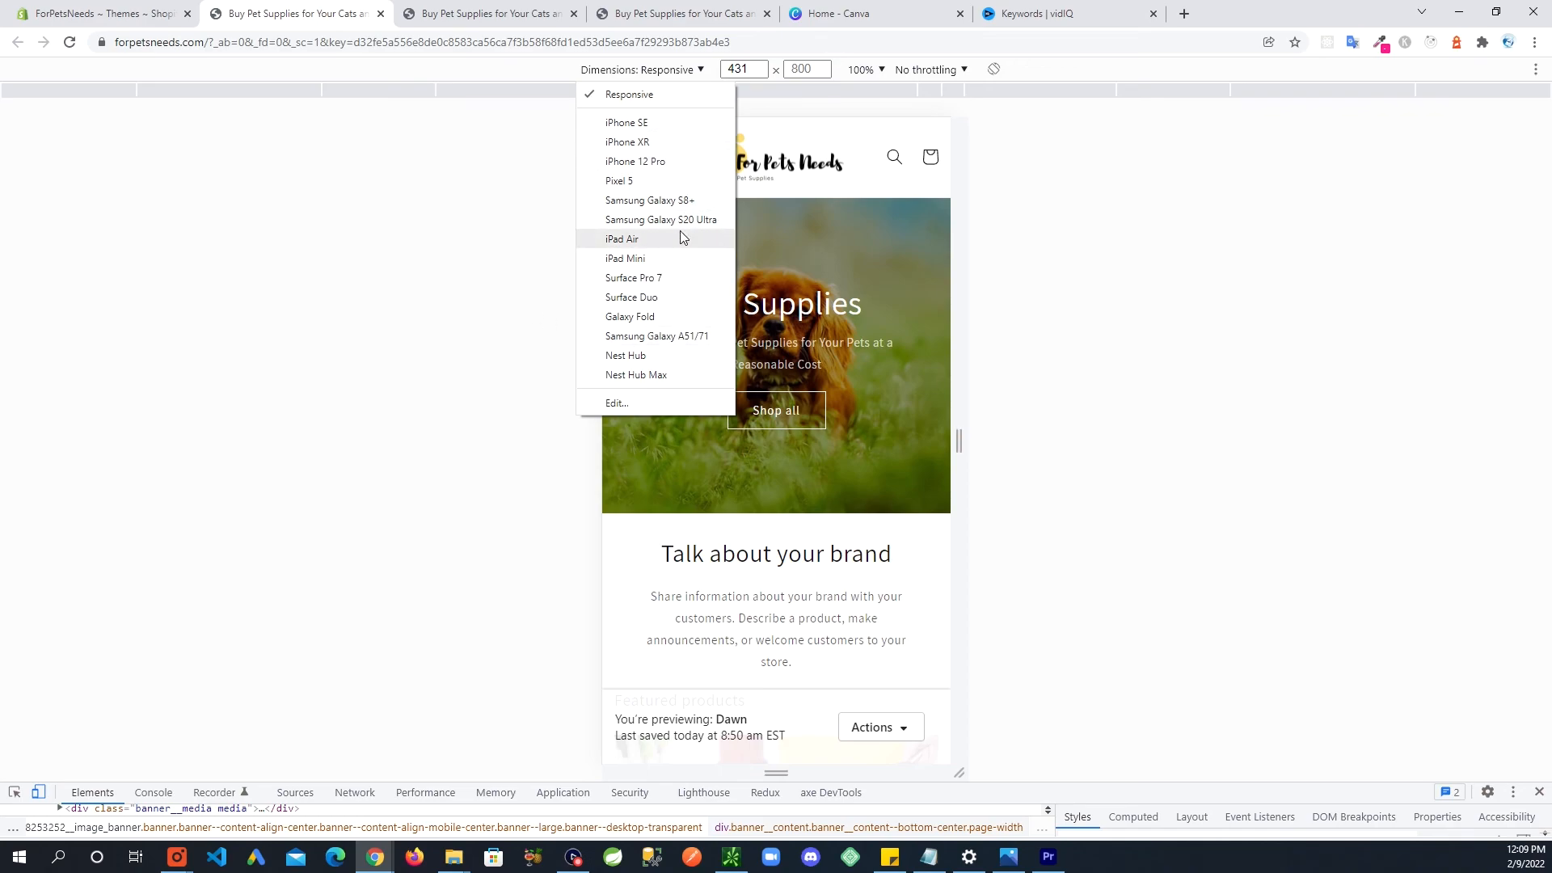
left_click(511, 257)
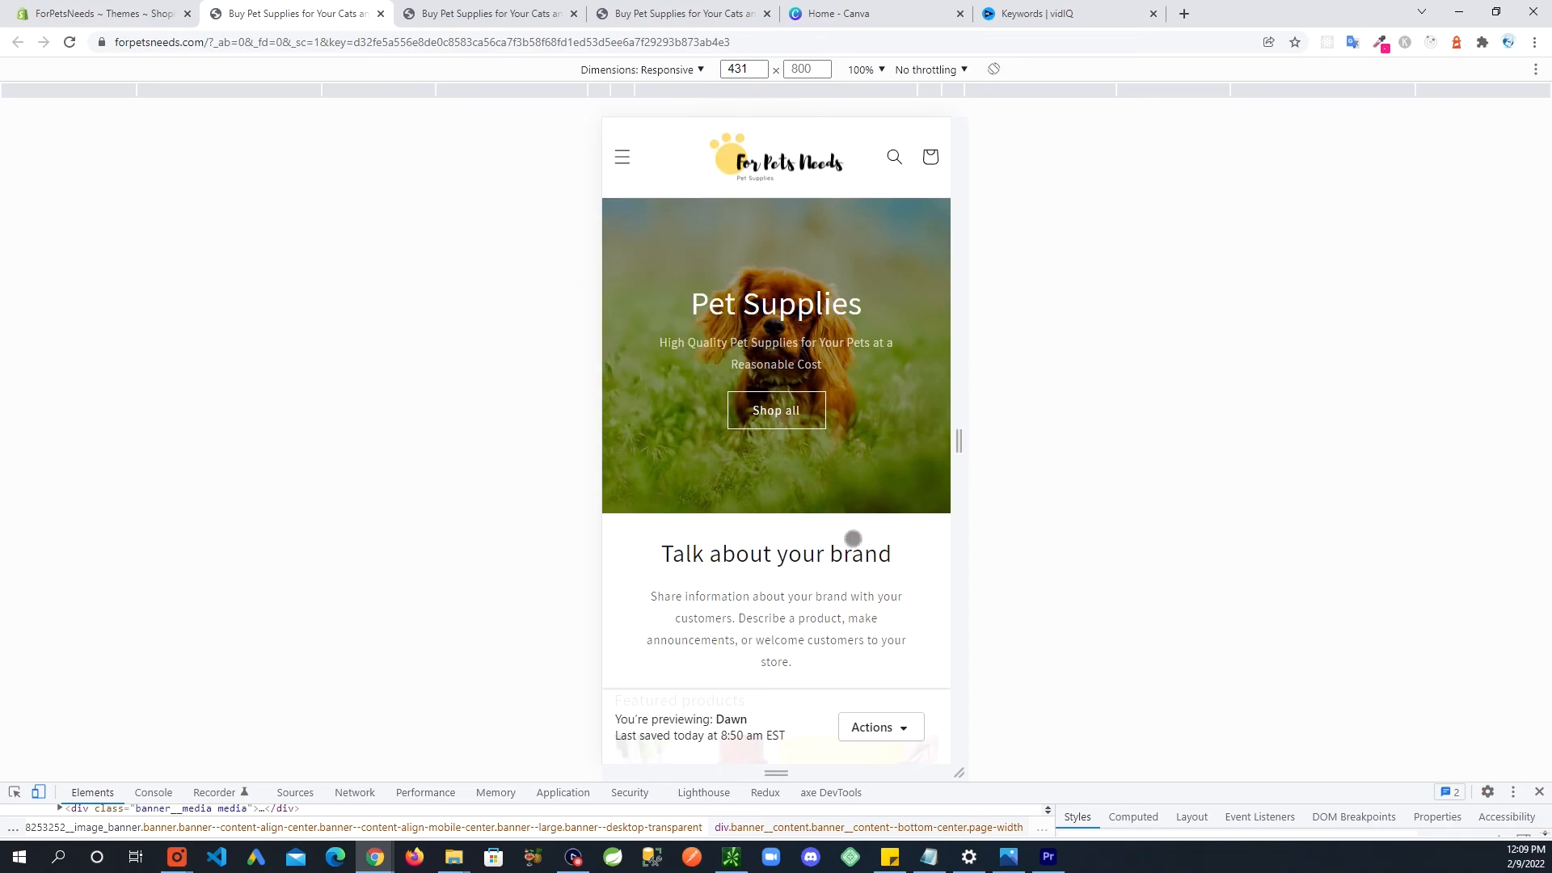
left_click_drag(844, 543, 911, 273)
left_click_drag(890, 292, 869, 566)
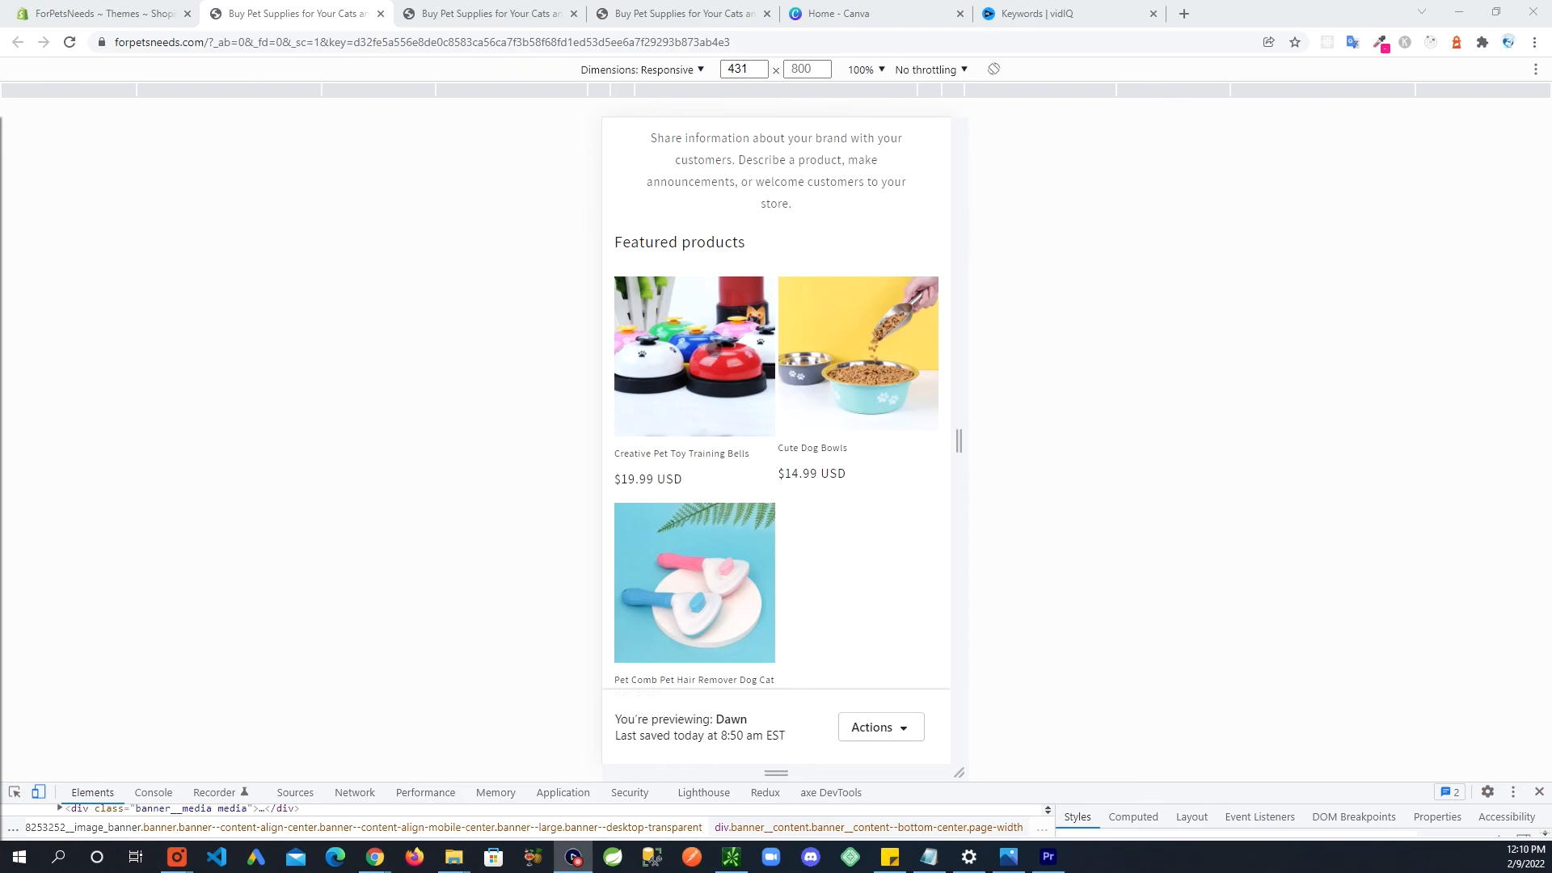
Open the Creative Pet Toy Training Bells product and examine its page in the mobile layout, including the image-with-text section.
left_click(714, 350)
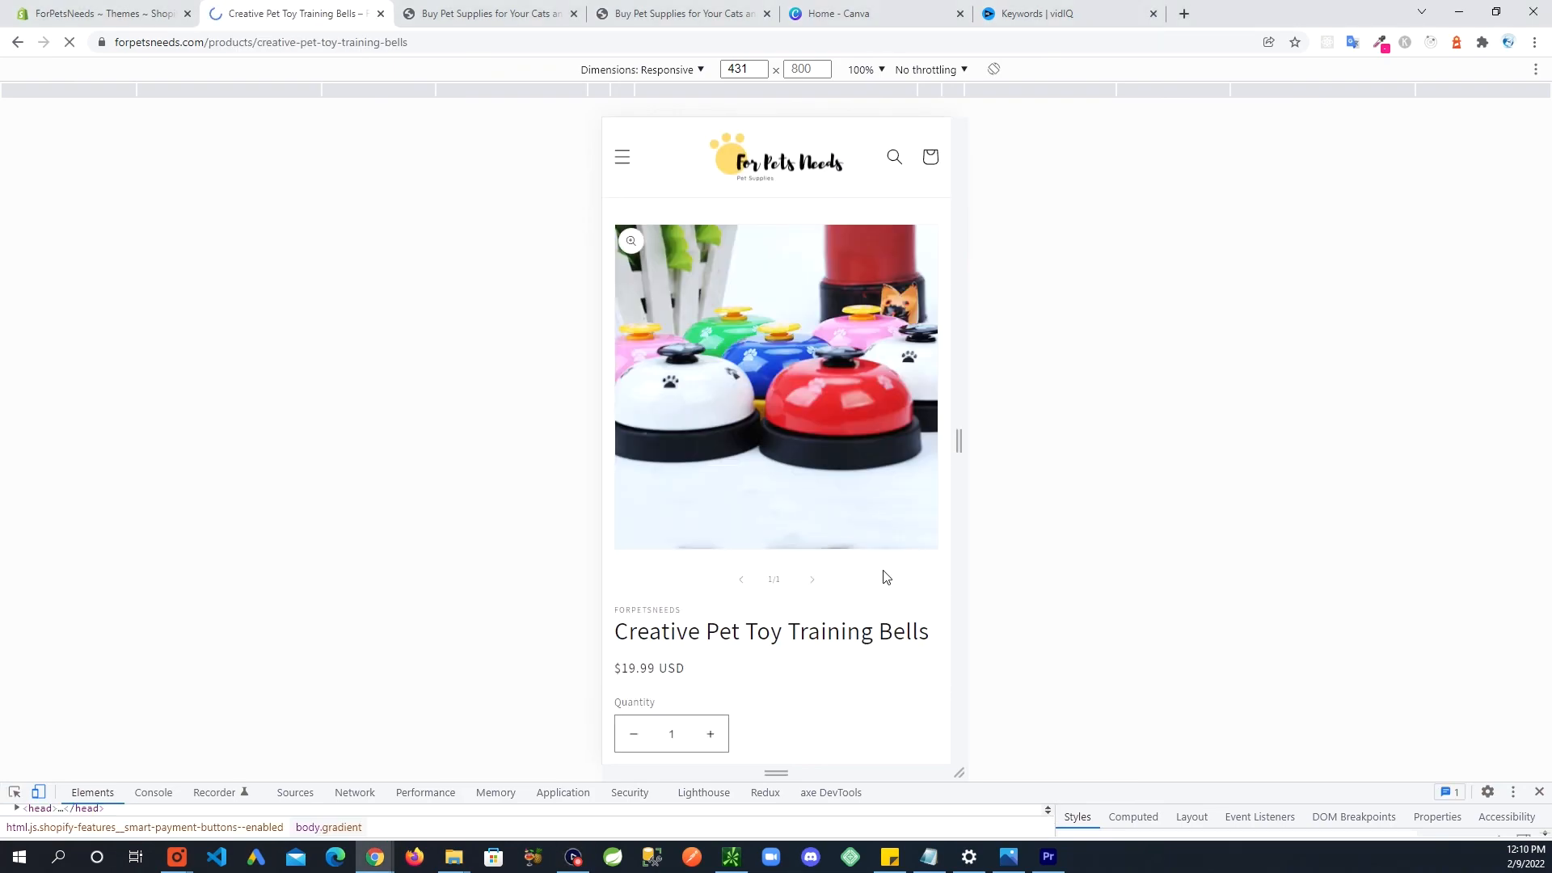
scroll(808, 501, "down", 3)
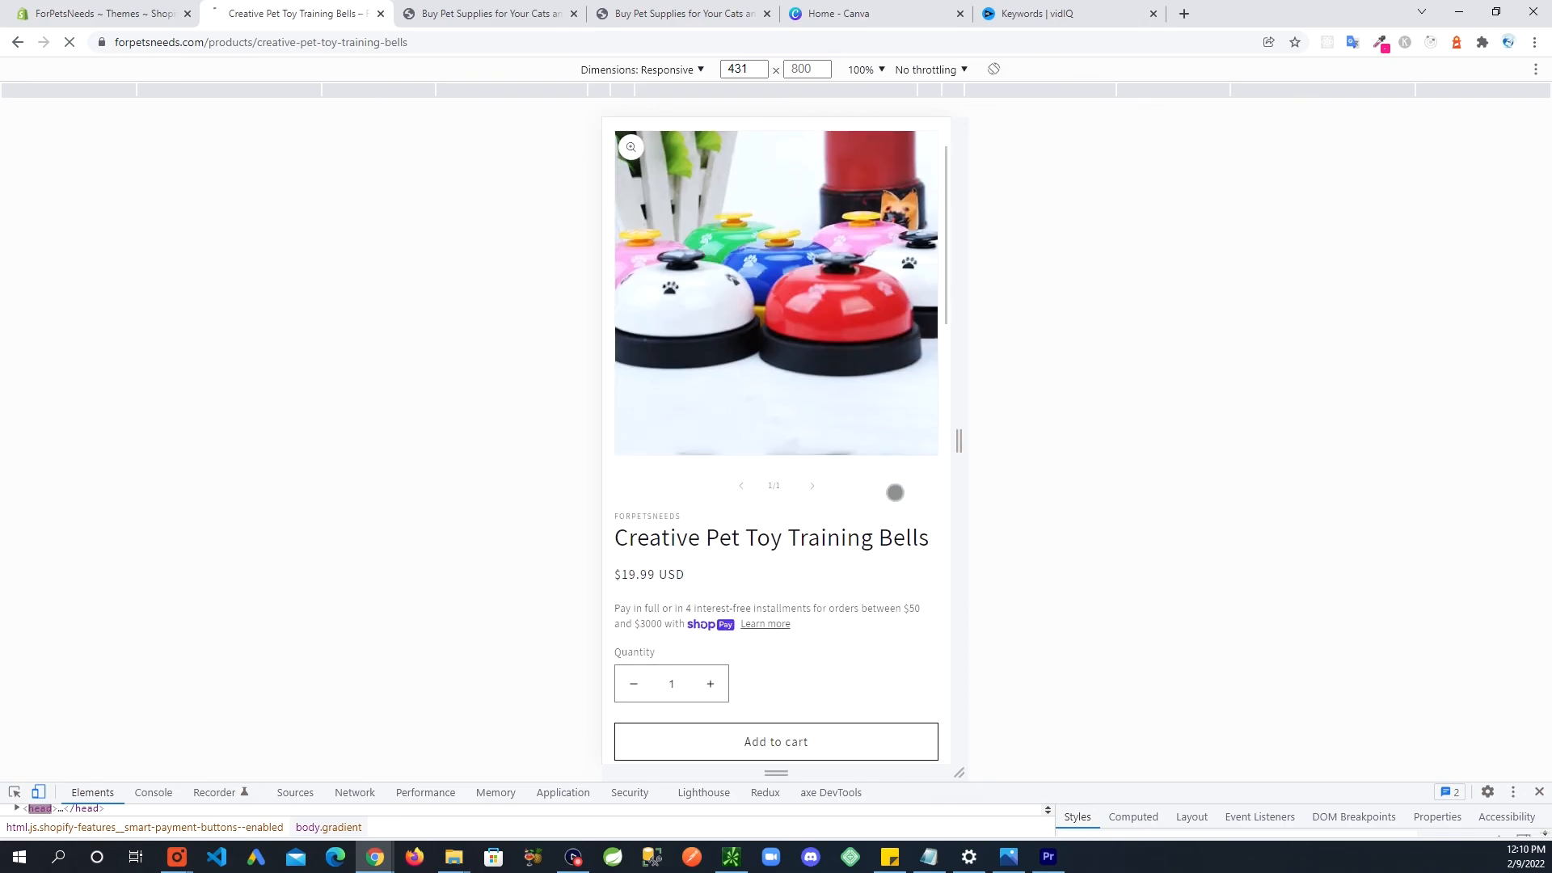
scroll(861, 368, "down", 4)
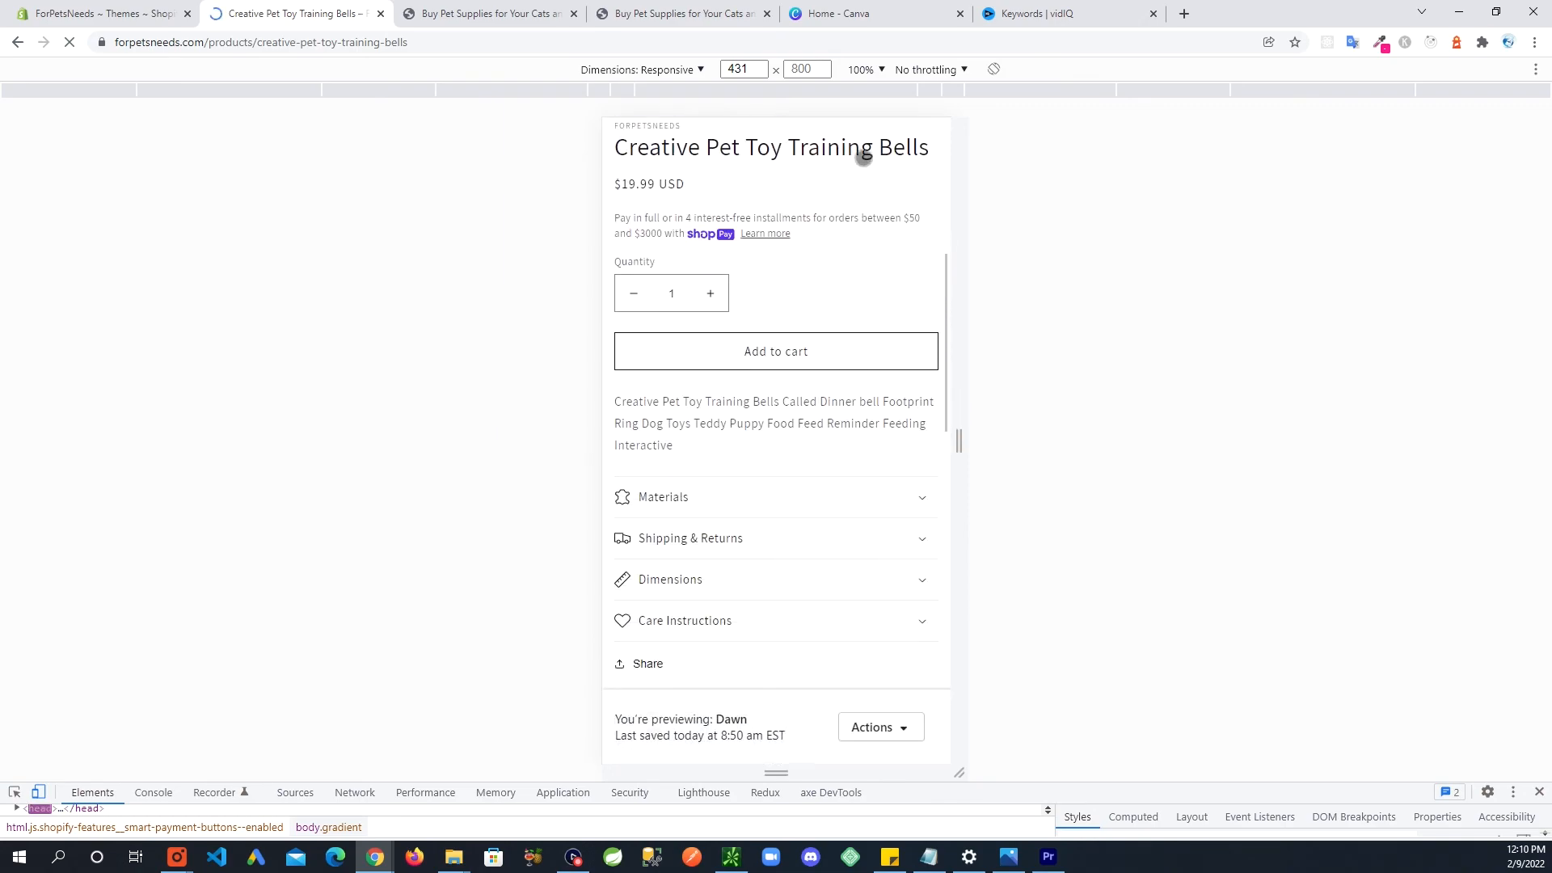
scroll(805, 594, "up", 4)
scroll(804, 593, "up", 4)
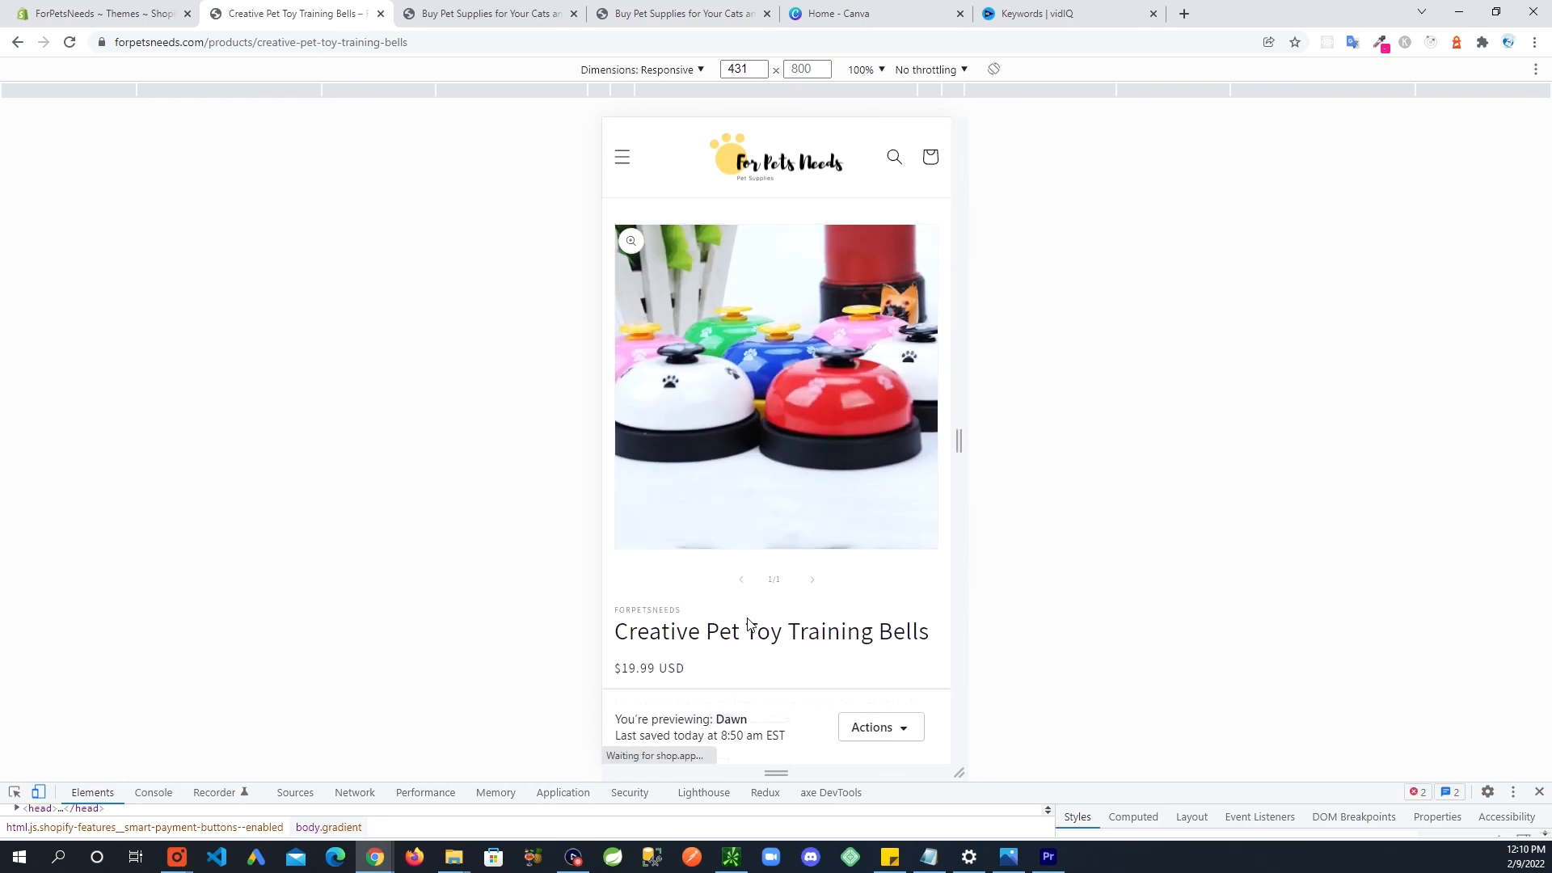
scroll(703, 612, "down", 10)
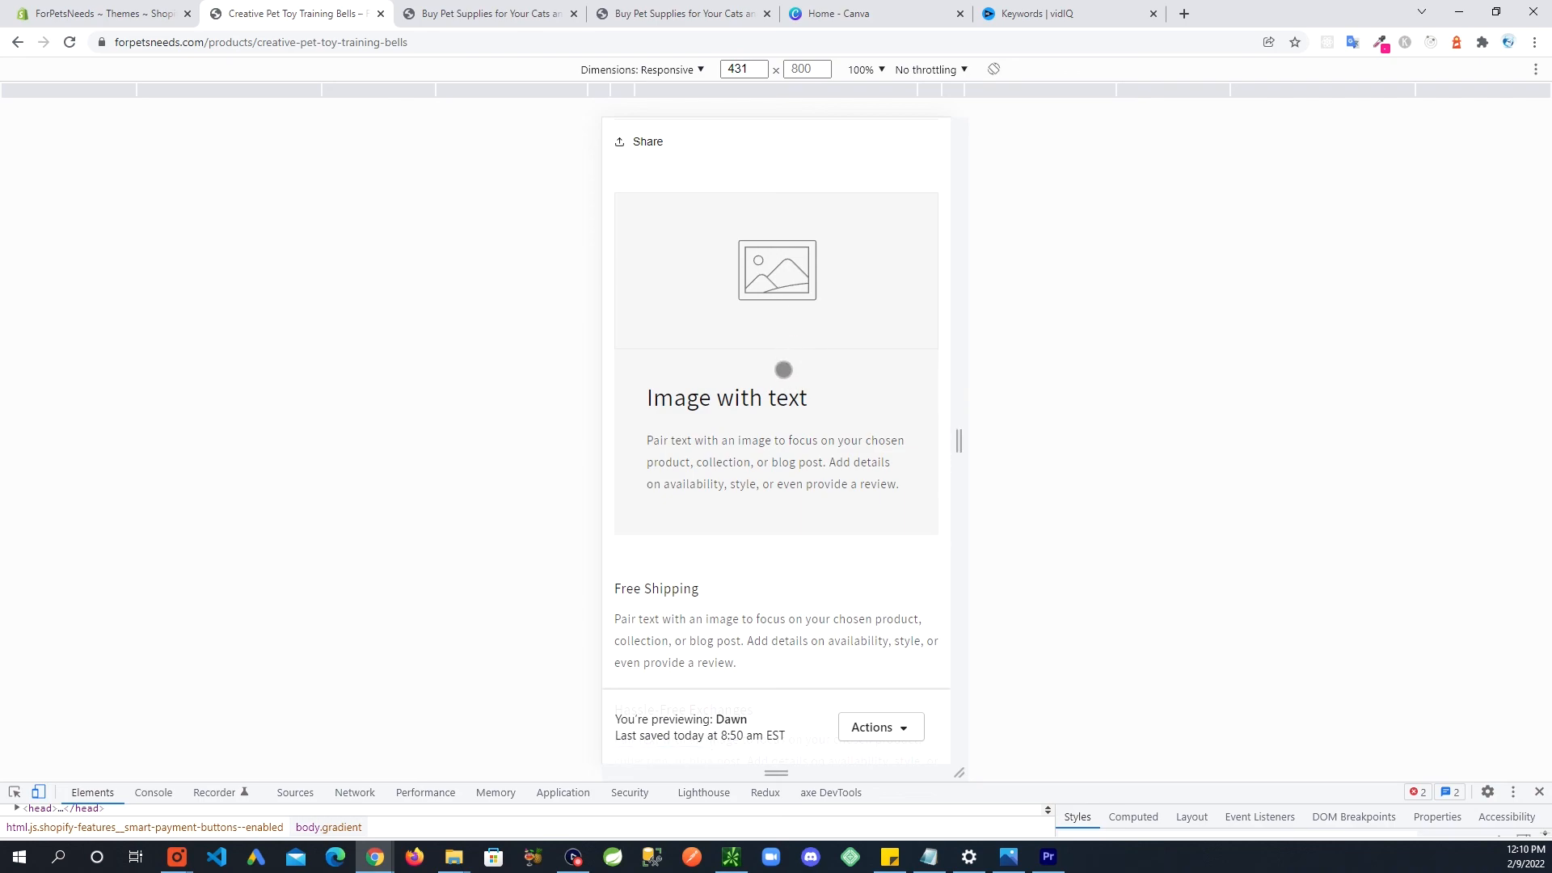
scroll(814, 367, "up", 10)
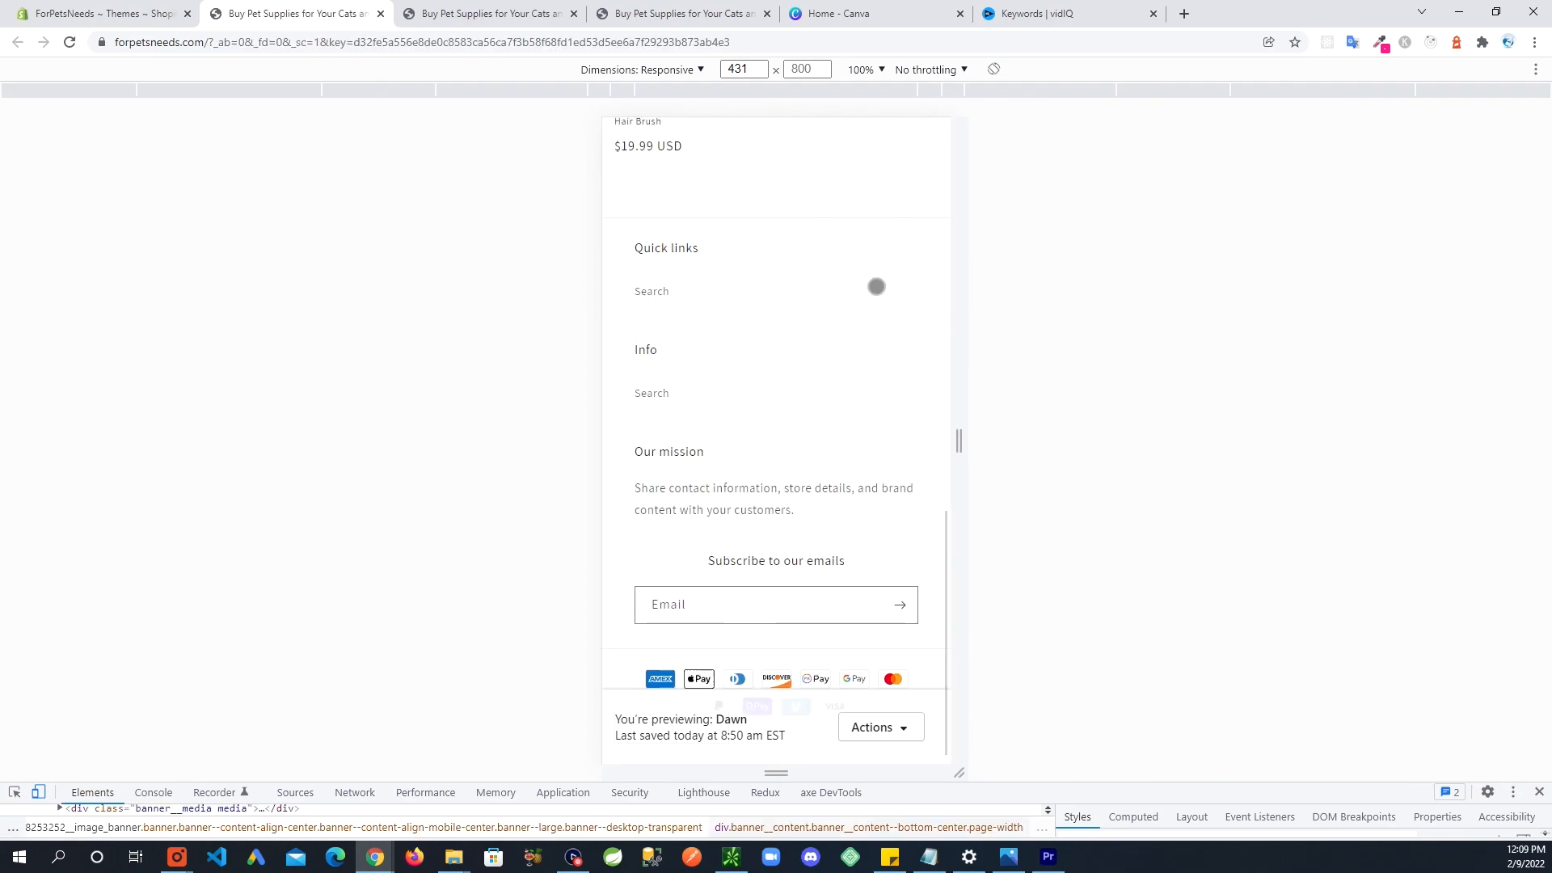
Review the mobile home page from the footer back up to the image banner.
scroll(923, 332, "up", 5)
scroll(923, 332, "up", 8)
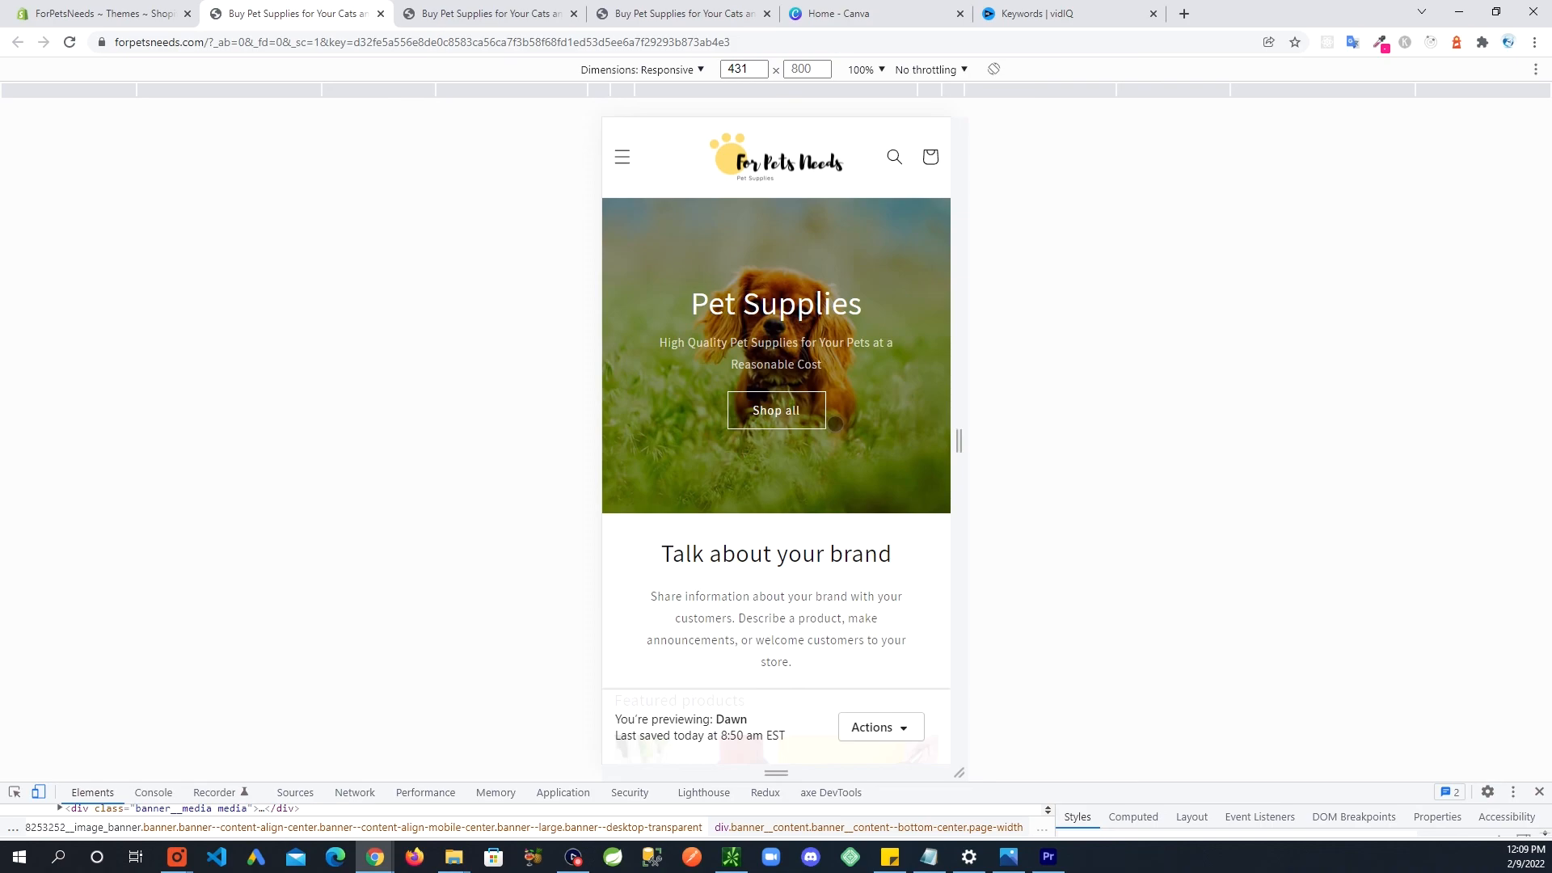
scroll(786, 526, "down", 3)
scroll(807, 460, "up", 3)
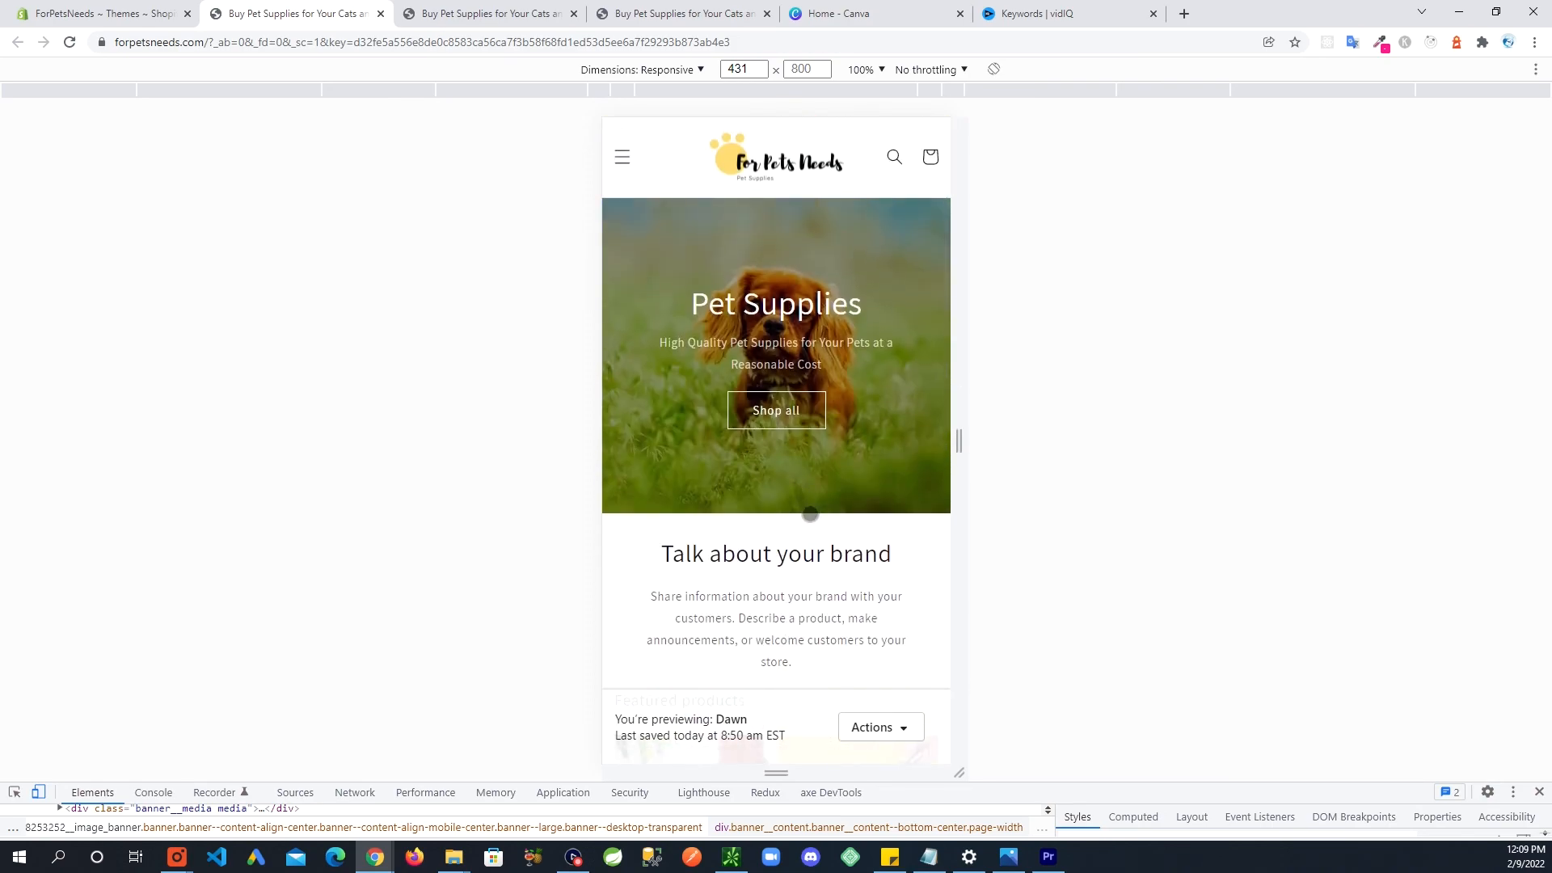